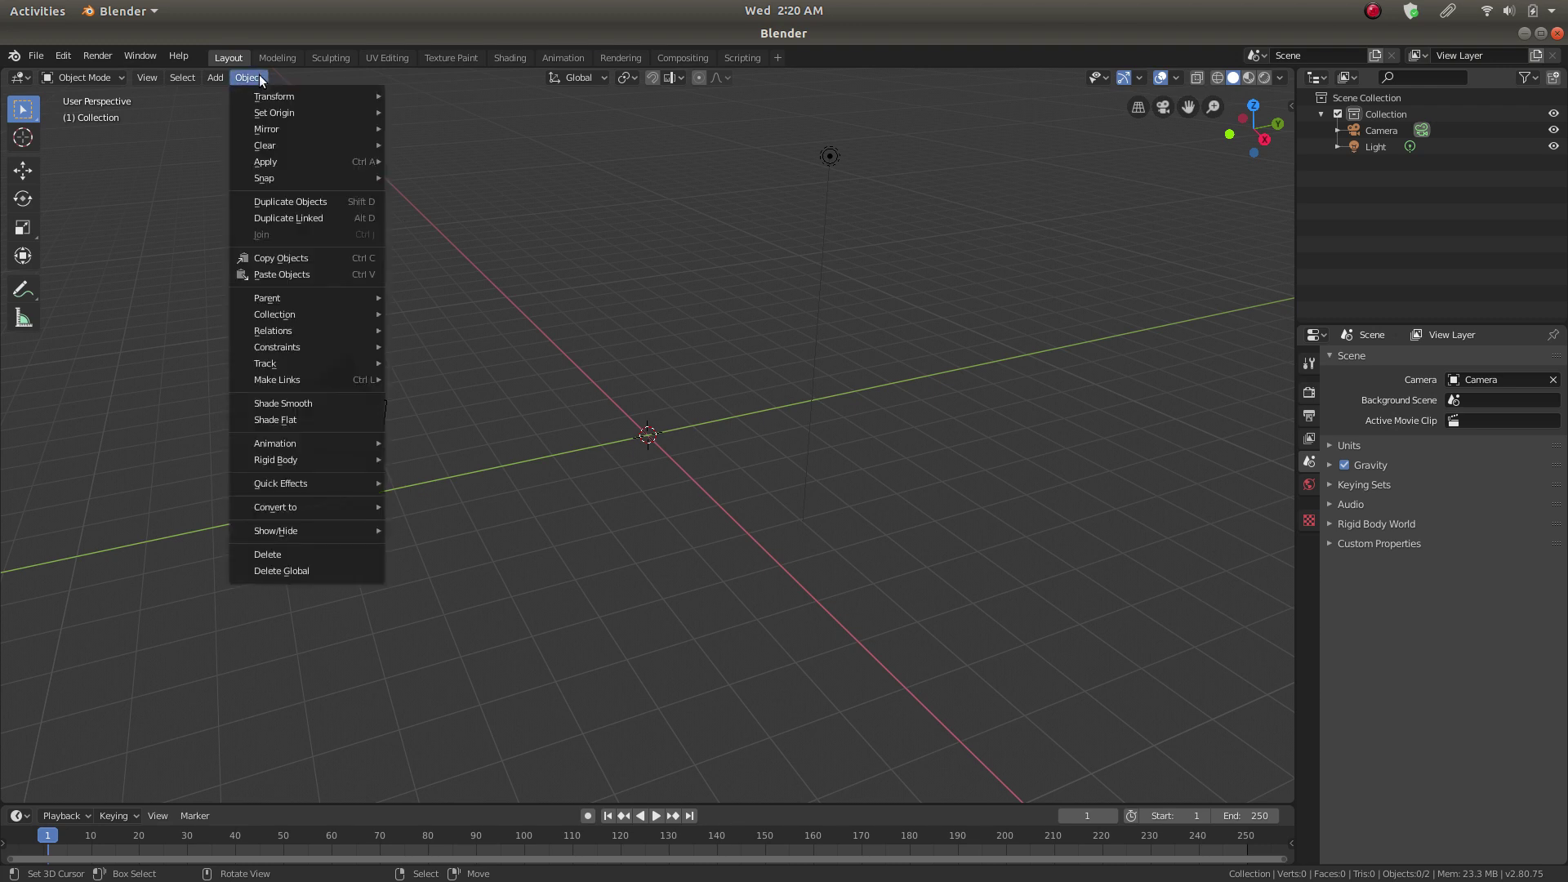
Step: Start a new General file, discarding the old scene's unsaved changes
{"action": "mouse_move", "coordinate": [219, 78]}
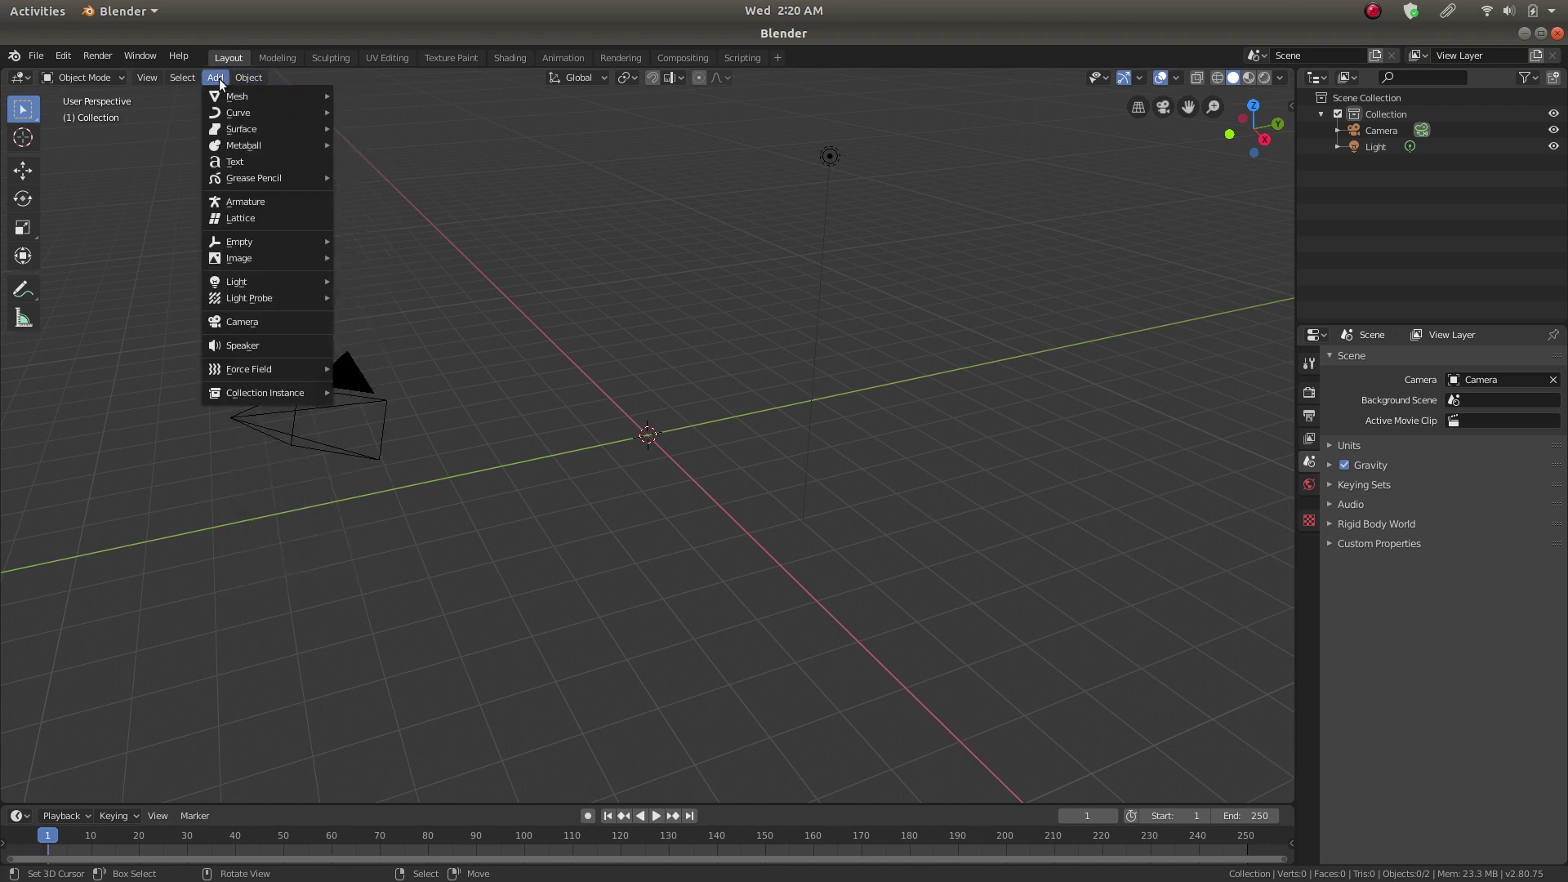
{"action": "mouse_move", "coordinate": [231, 134]}
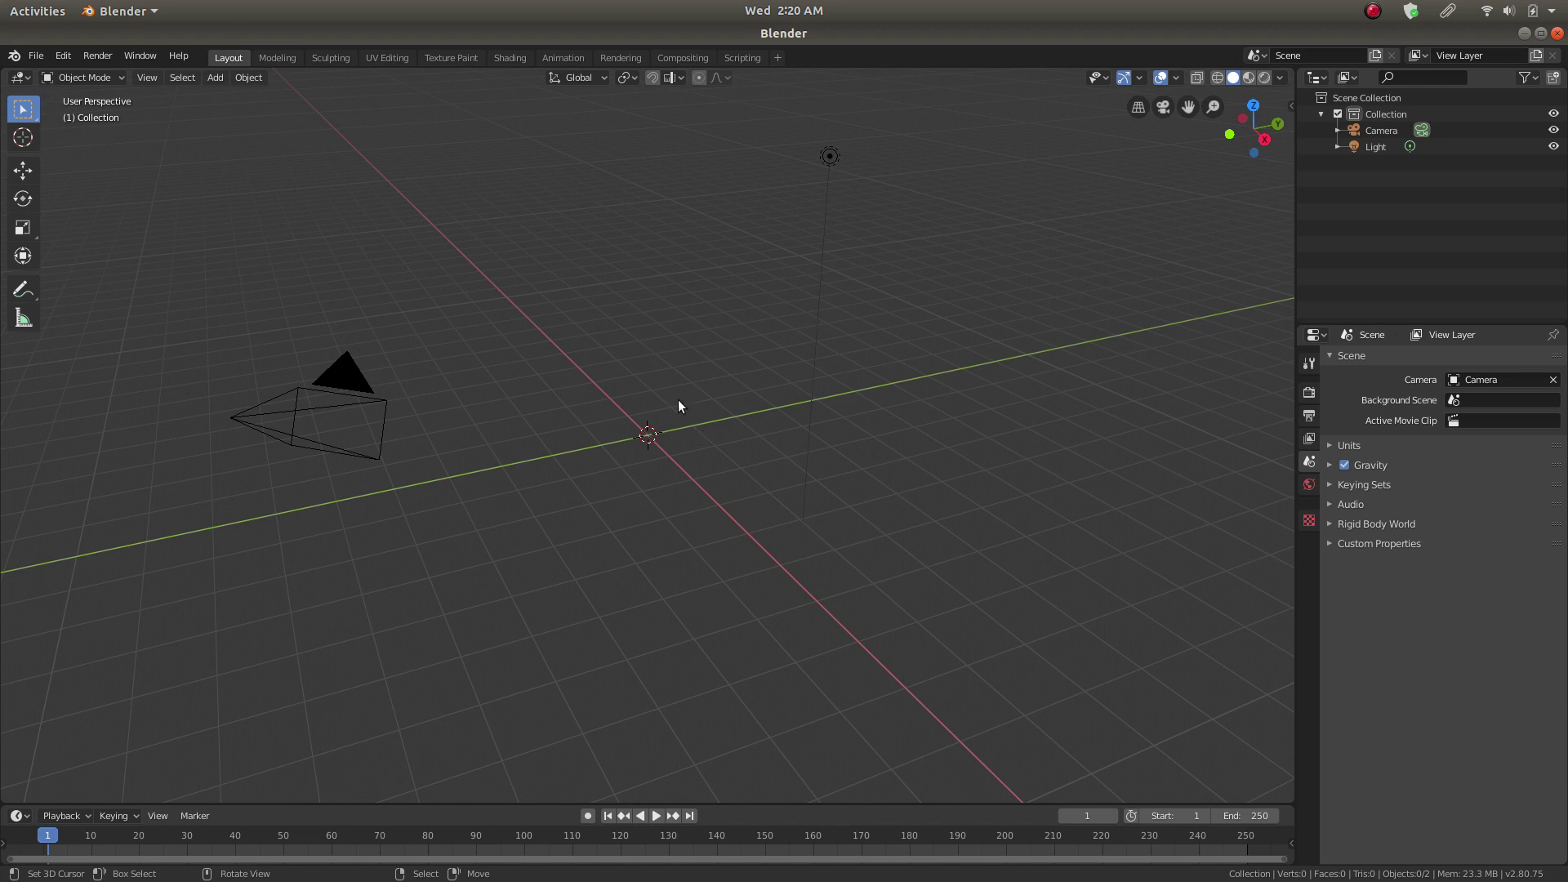
{"action": "middle_click_drag", "start_coordinate": [616, 413], "coordinate": [630, 442], "text": "shift"}
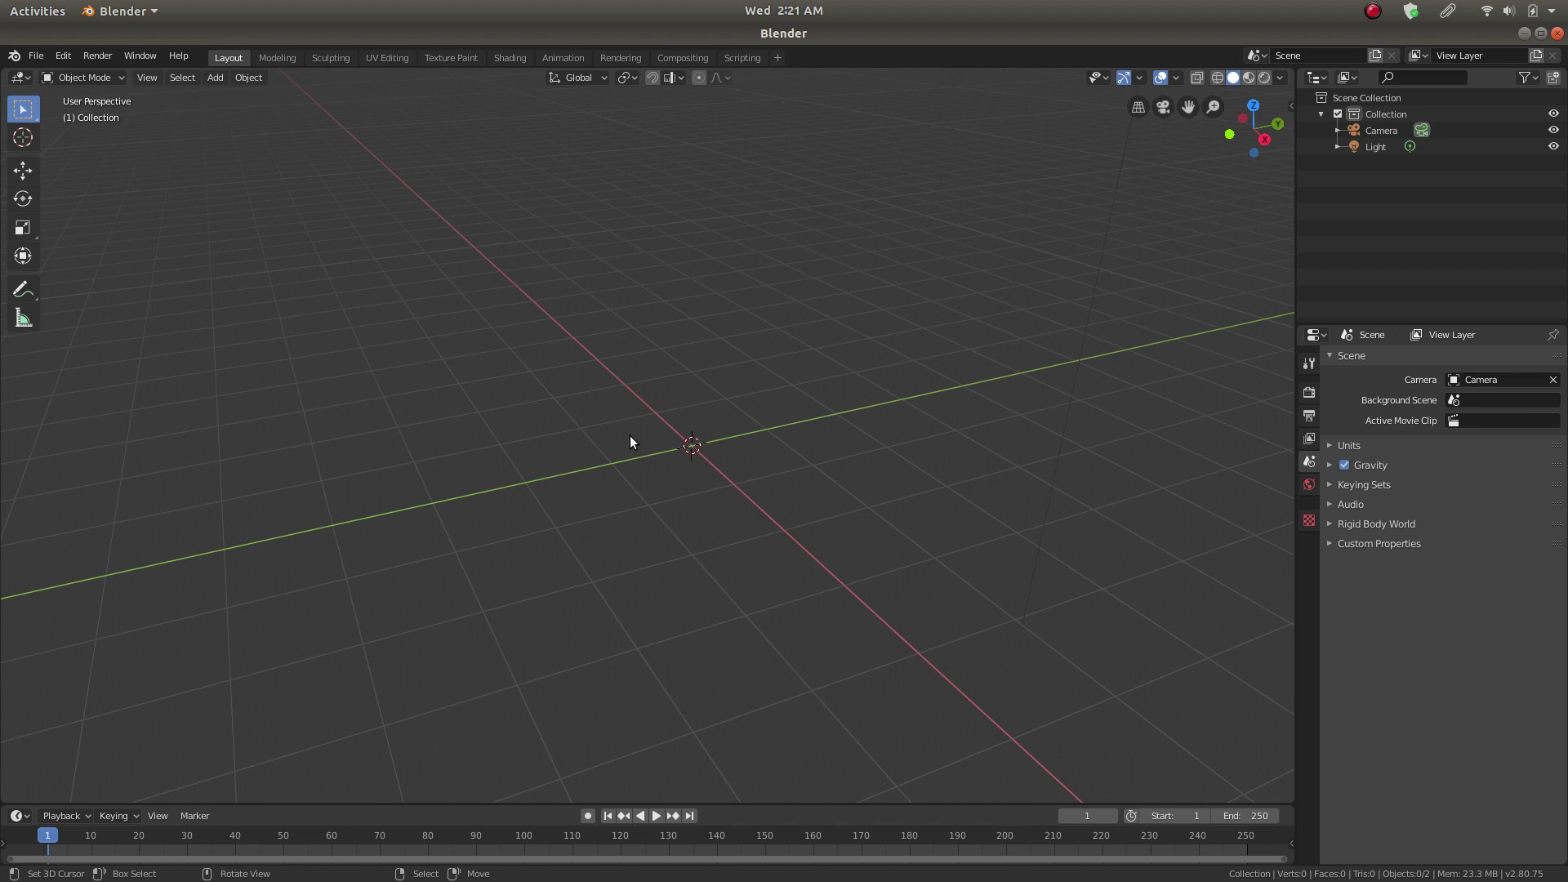
{"action": "middle_click_drag", "start_coordinate": [685, 495], "coordinate": [653, 452]}
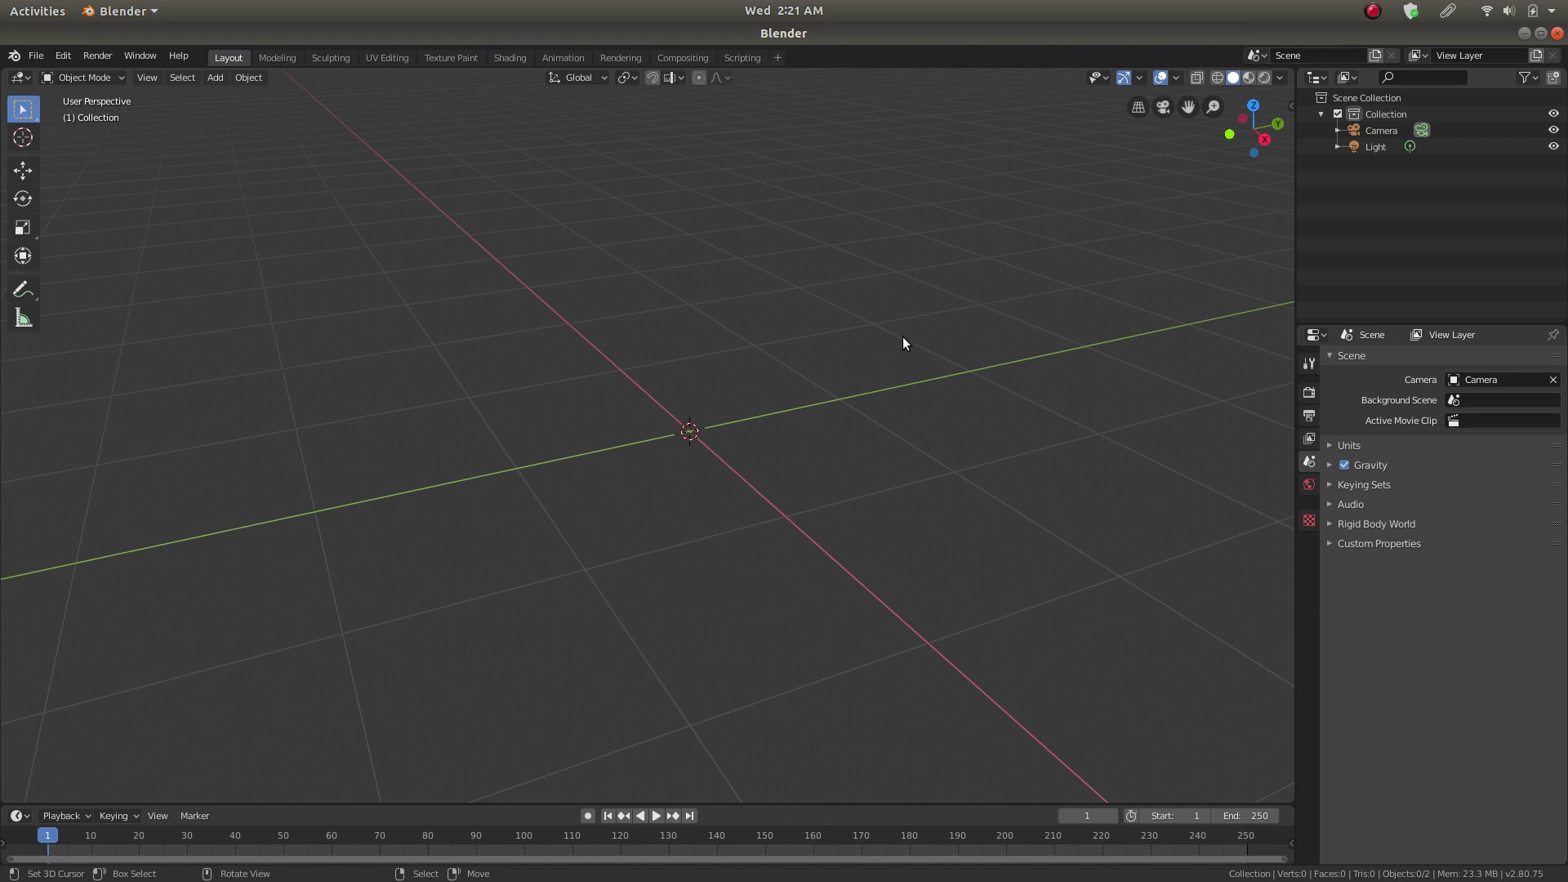
{"action": "left_click", "coordinate": [42, 55]}
{"action": "mouse_move", "coordinate": [55, 74]}
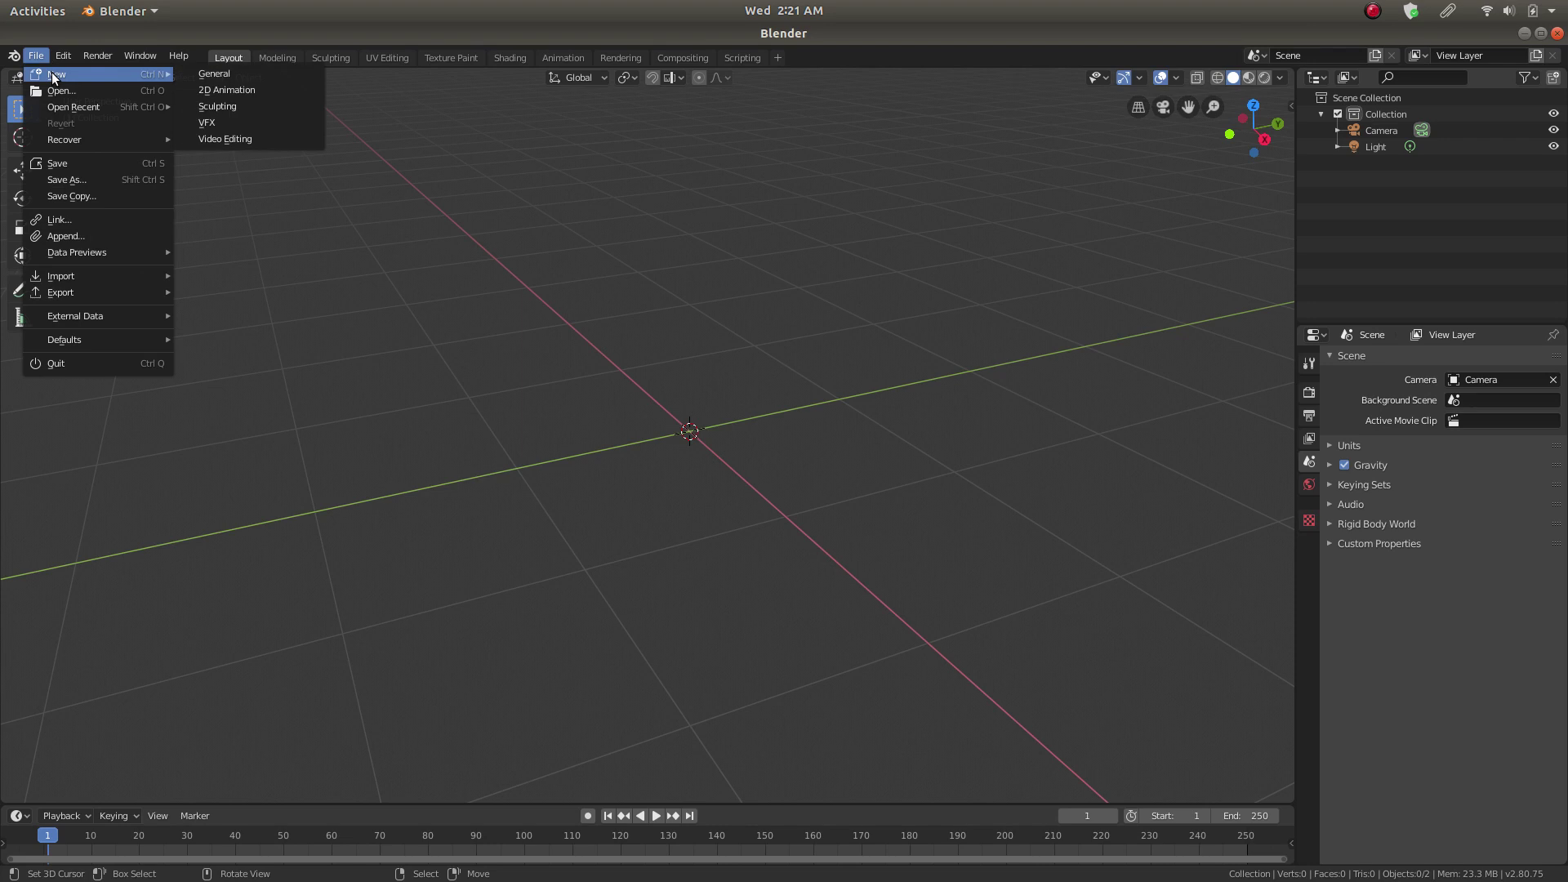
{"action": "left_click", "coordinate": [292, 75]}
{"action": "left_click", "coordinate": [635, 481]}
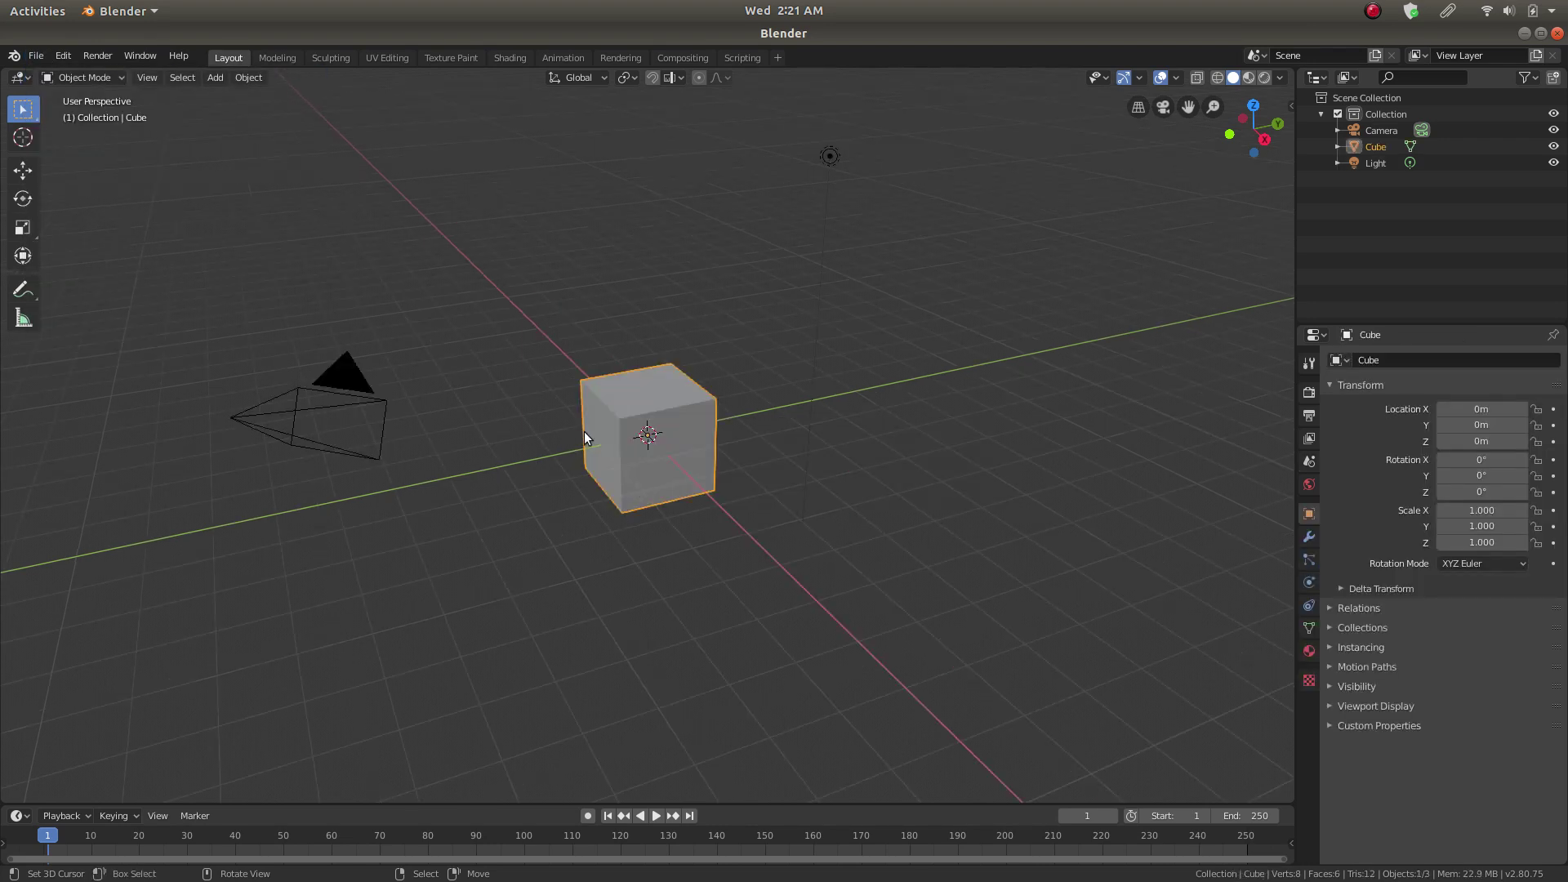
Step: Delete the default cube, leaving only the camera and light
{"action": "scroll", "coordinate": [580, 427], "scroll_direction": "up", "scroll_amount": 3}
{"action": "key", "text": "x"}
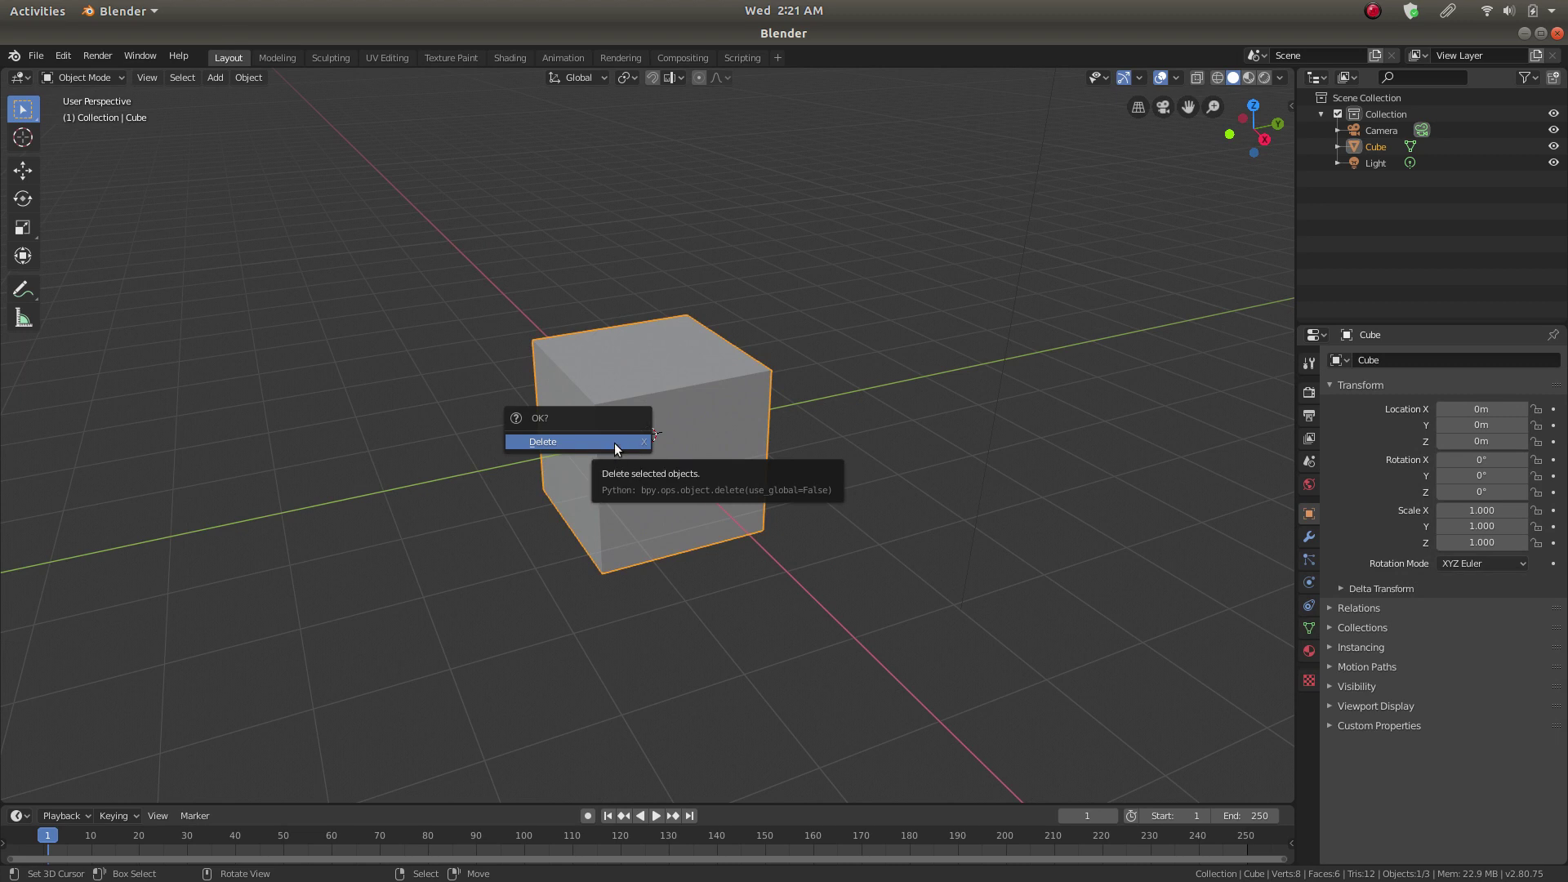
{"action": "left_click", "coordinate": [615, 443]}
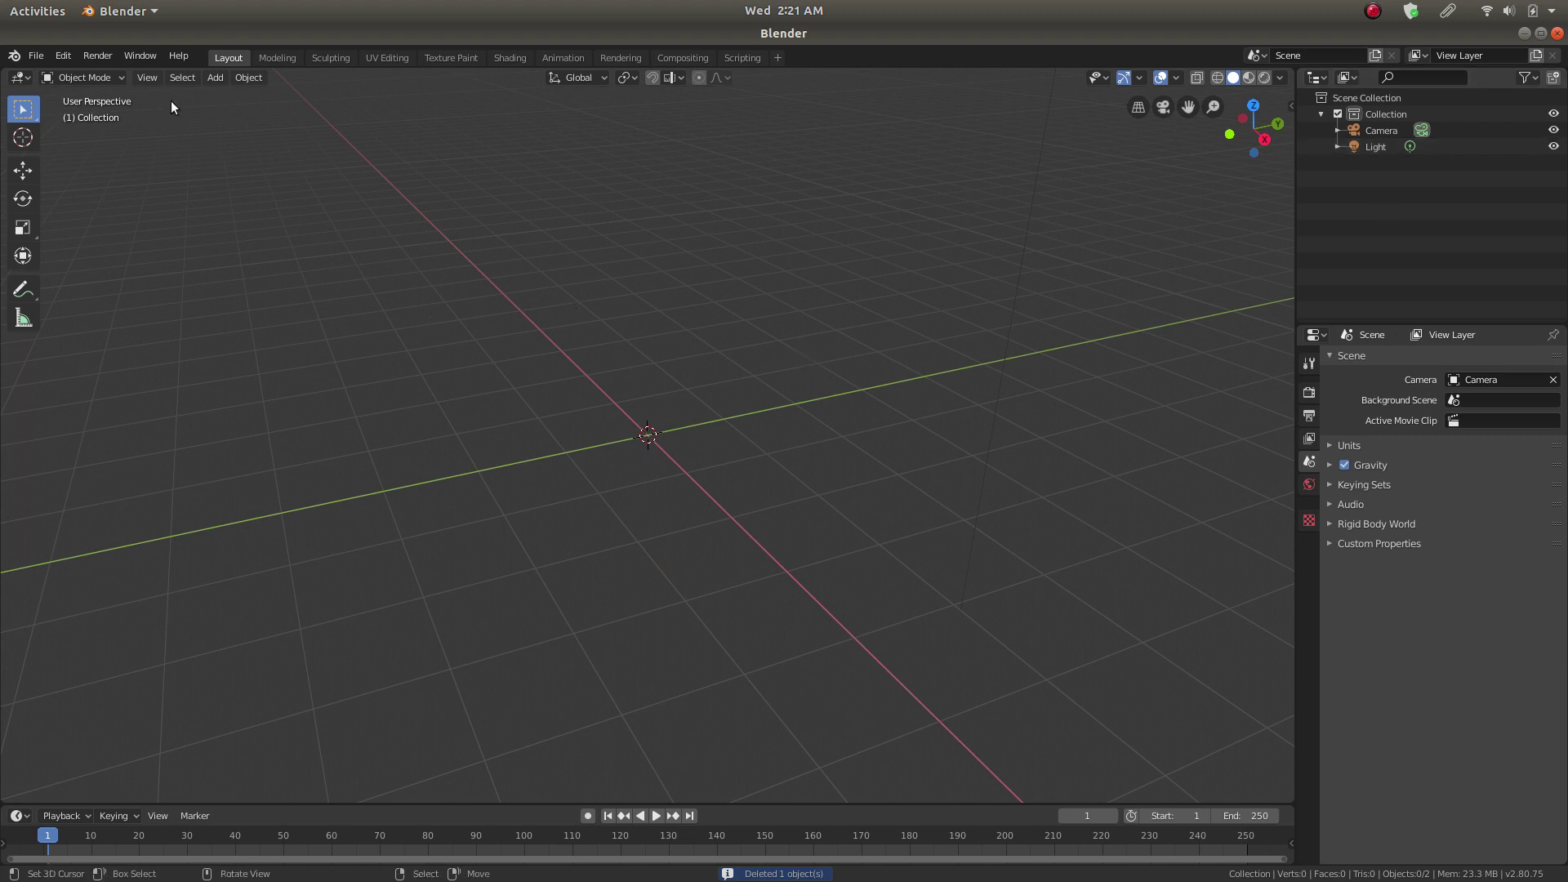
Step: Add a mesh plane at the origin and enter Edit Mode on it
{"action": "left_click", "coordinate": [208, 76]}
{"action": "mouse_move", "coordinate": [218, 95]}
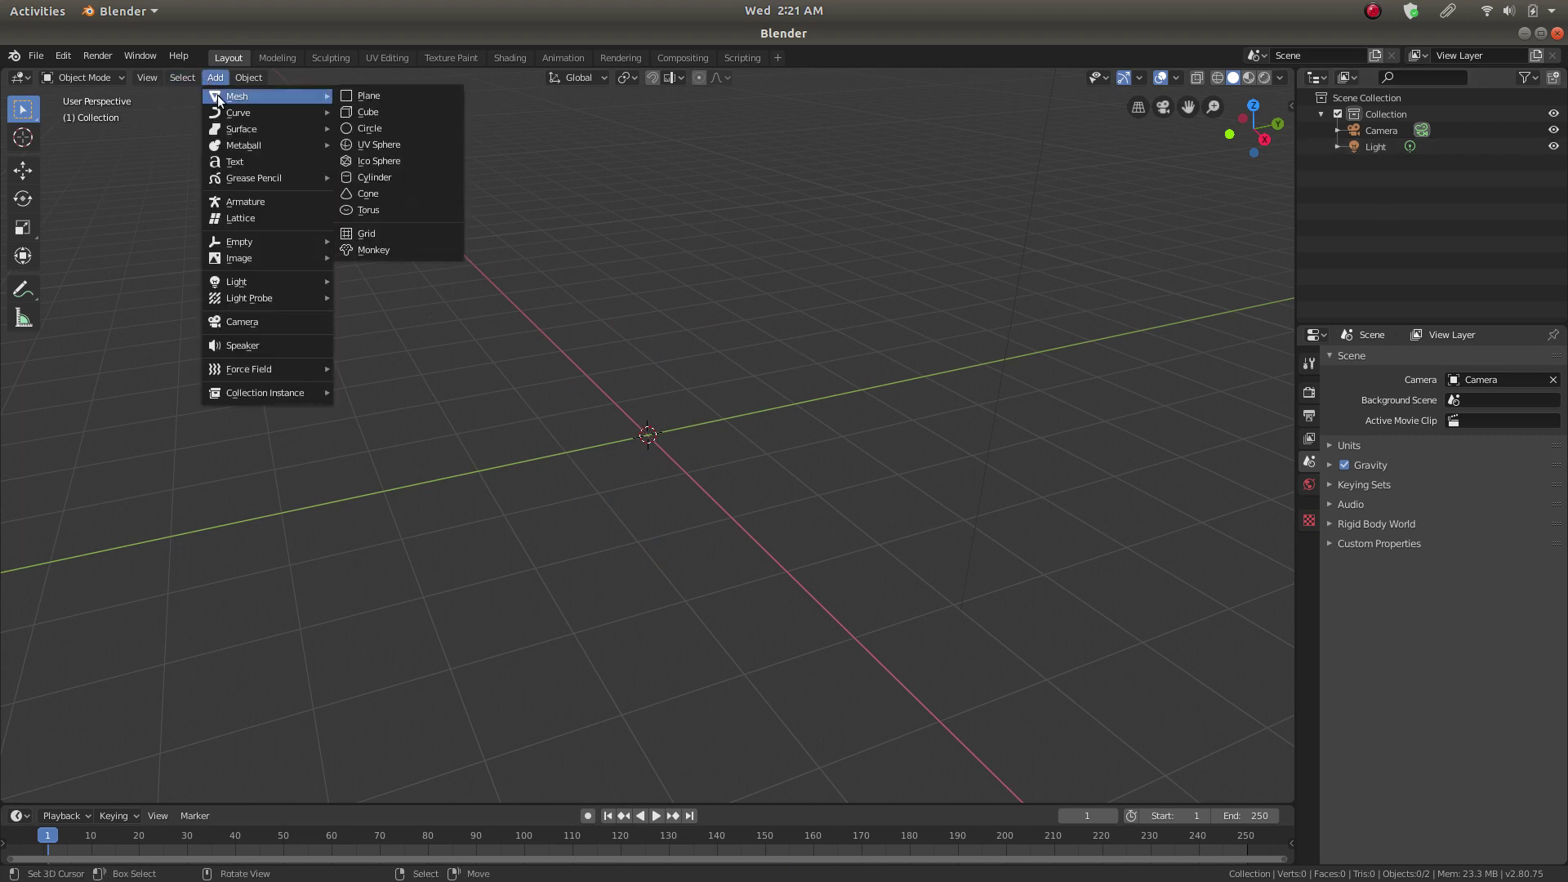
{"action": "left_click", "coordinate": [364, 98]}
{"action": "mouse_move", "coordinate": [540, 458]}
{"action": "middle_mouse_down"}
{"action": "mouse_move", "coordinate": [532, 438]}
{"action": "mouse_move", "coordinate": [665, 389]}
{"action": "mouse_move", "coordinate": [641, 445]}
{"action": "mouse_move", "coordinate": [675, 468]}
{"action": "mouse_move", "coordinate": [550, 518]}
{"action": "mouse_move", "coordinate": [415, 513]}
{"action": "mouse_move", "coordinate": [390, 468]}
{"action": "mouse_move", "coordinate": [373, 486]}
{"action": "mouse_move", "coordinate": [277, 458]}
{"action": "mouse_move", "coordinate": [246, 479]}
{"action": "mouse_move", "coordinate": [379, 556]}
{"action": "mouse_move", "coordinate": [541, 512]}
{"action": "mouse_move", "coordinate": [551, 455]}
{"action": "mouse_move", "coordinate": [512, 492]}
{"action": "mouse_move", "coordinate": [415, 530]}
{"action": "mouse_move", "coordinate": [364, 504]}
{"action": "mouse_move", "coordinate": [574, 511]}
{"action": "mouse_move", "coordinate": [482, 410]}
{"action": "mouse_move", "coordinate": [542, 480]}
{"action": "mouse_move", "coordinate": [634, 476]}
{"action": "mouse_move", "coordinate": [567, 465]}
{"action": "middle_mouse_up"}
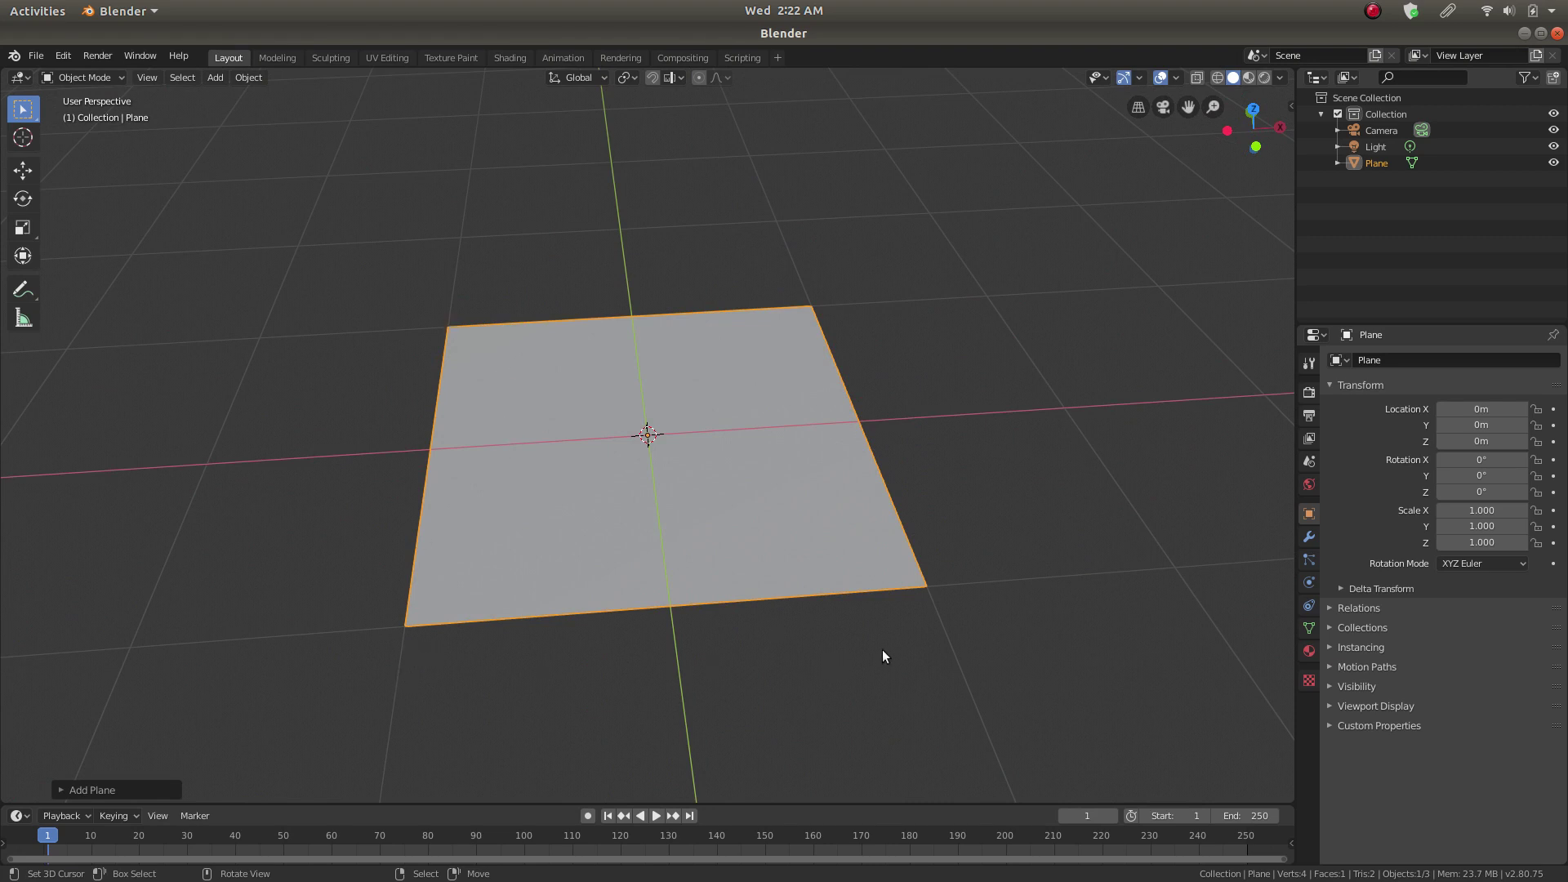
{"action": "key", "text": "Tab"}
Step: Select the plane's four corner vertices one by one
{"action": "left_click", "coordinate": [448, 328]}
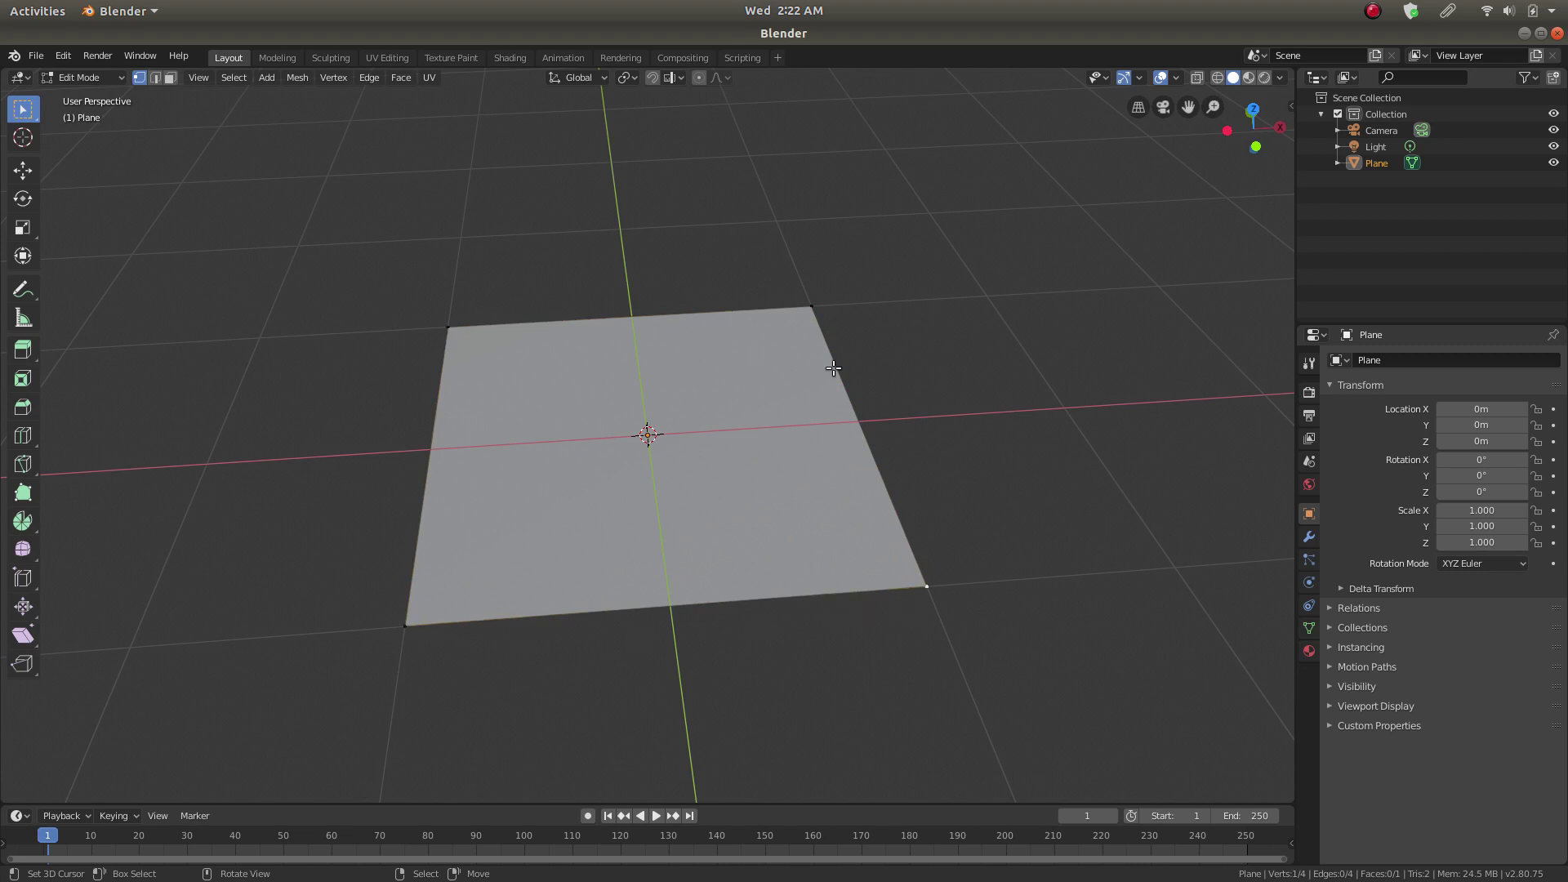
{"action": "left_click", "coordinate": [448, 327]}
{"action": "left_click", "coordinate": [823, 319]}
{"action": "left_click", "coordinate": [409, 618]}
{"action": "left_click", "coordinate": [930, 591]}
{"action": "middle_click_drag", "start_coordinate": [711, 501], "coordinate": [834, 413]}
Step: Select the plane's lower-left edge and rotate it about the X axis, currently about 32 degrees
{"action": "left_click", "coordinate": [156, 78]}
{"action": "left_click", "coordinate": [420, 482]}
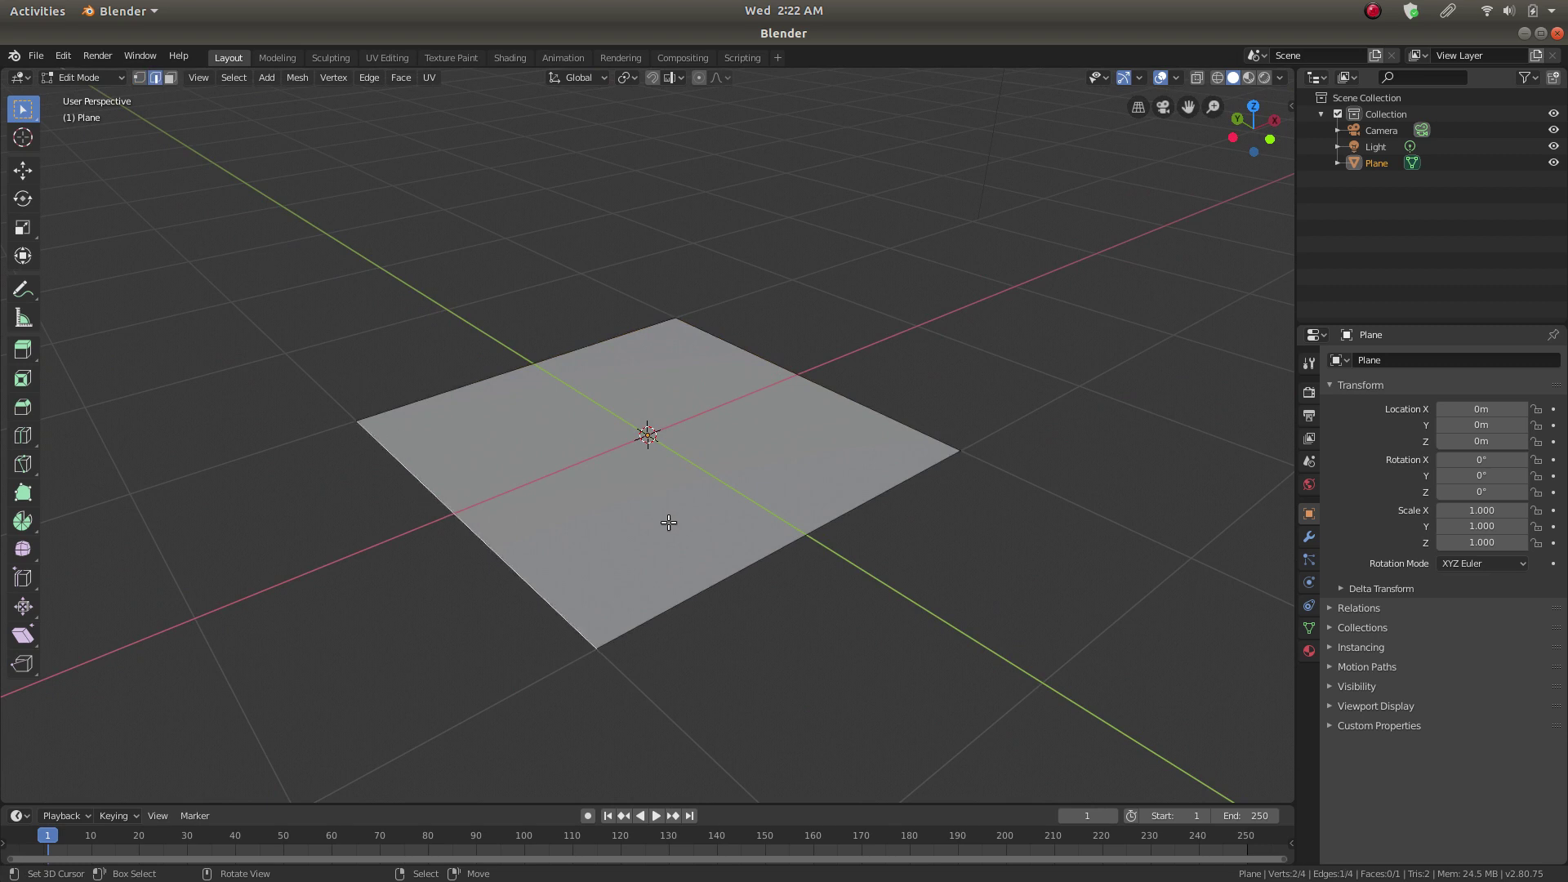
{"action": "mouse_move", "coordinate": [574, 537]}
{"action": "middle_mouse_down"}
{"action": "mouse_move", "coordinate": [605, 497]}
{"action": "mouse_move", "coordinate": [602, 458]}
{"action": "mouse_move", "coordinate": [586, 519]}
{"action": "middle_mouse_up"}
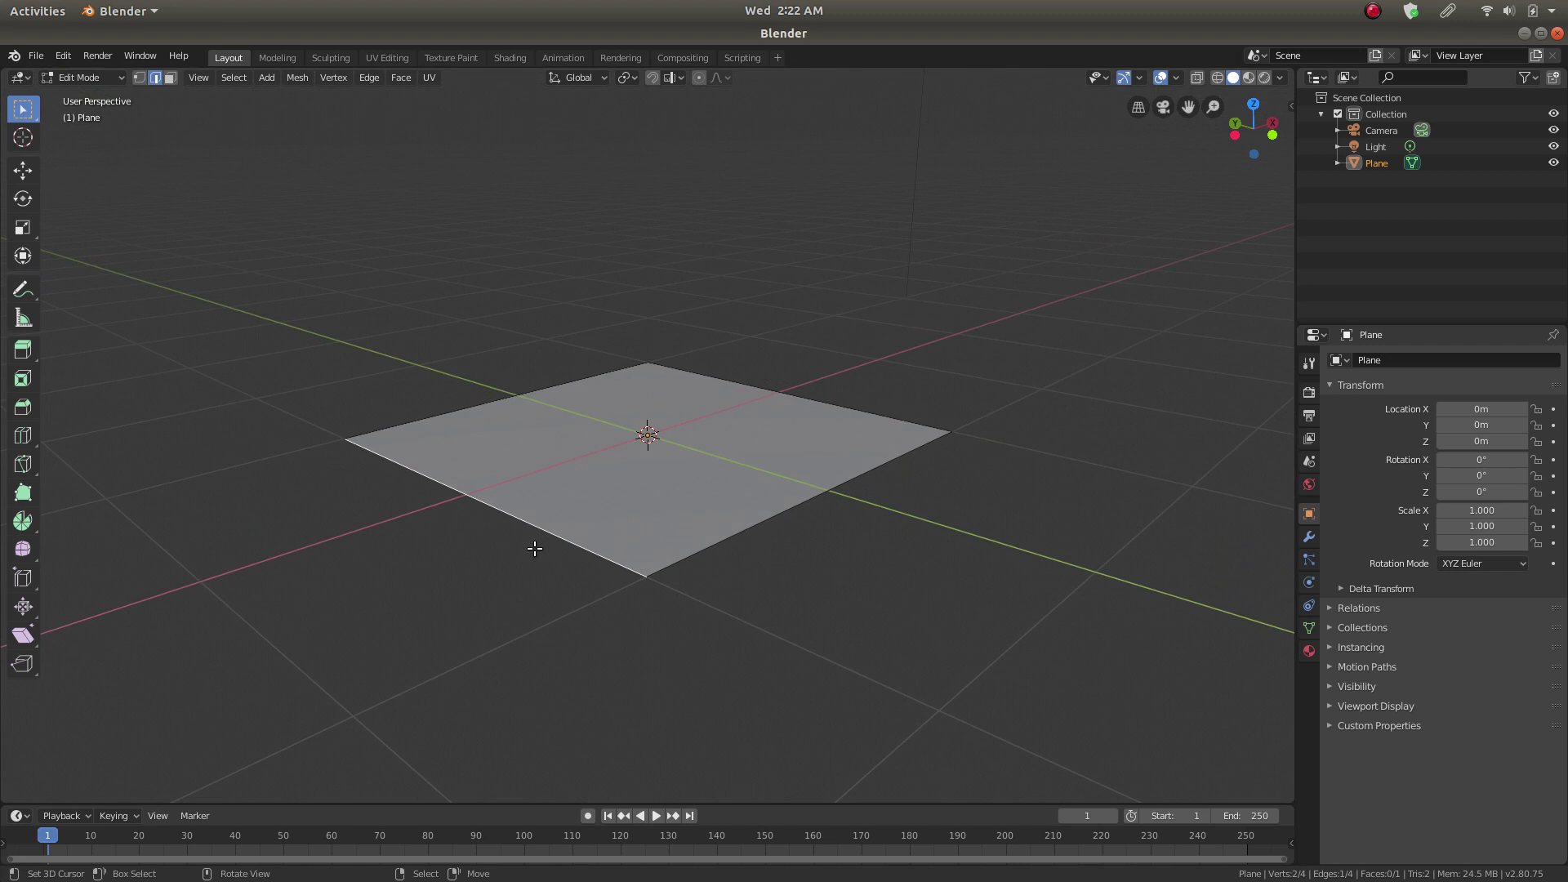
{"action": "key", "text": "r"}
{"action": "key", "text": "x"}
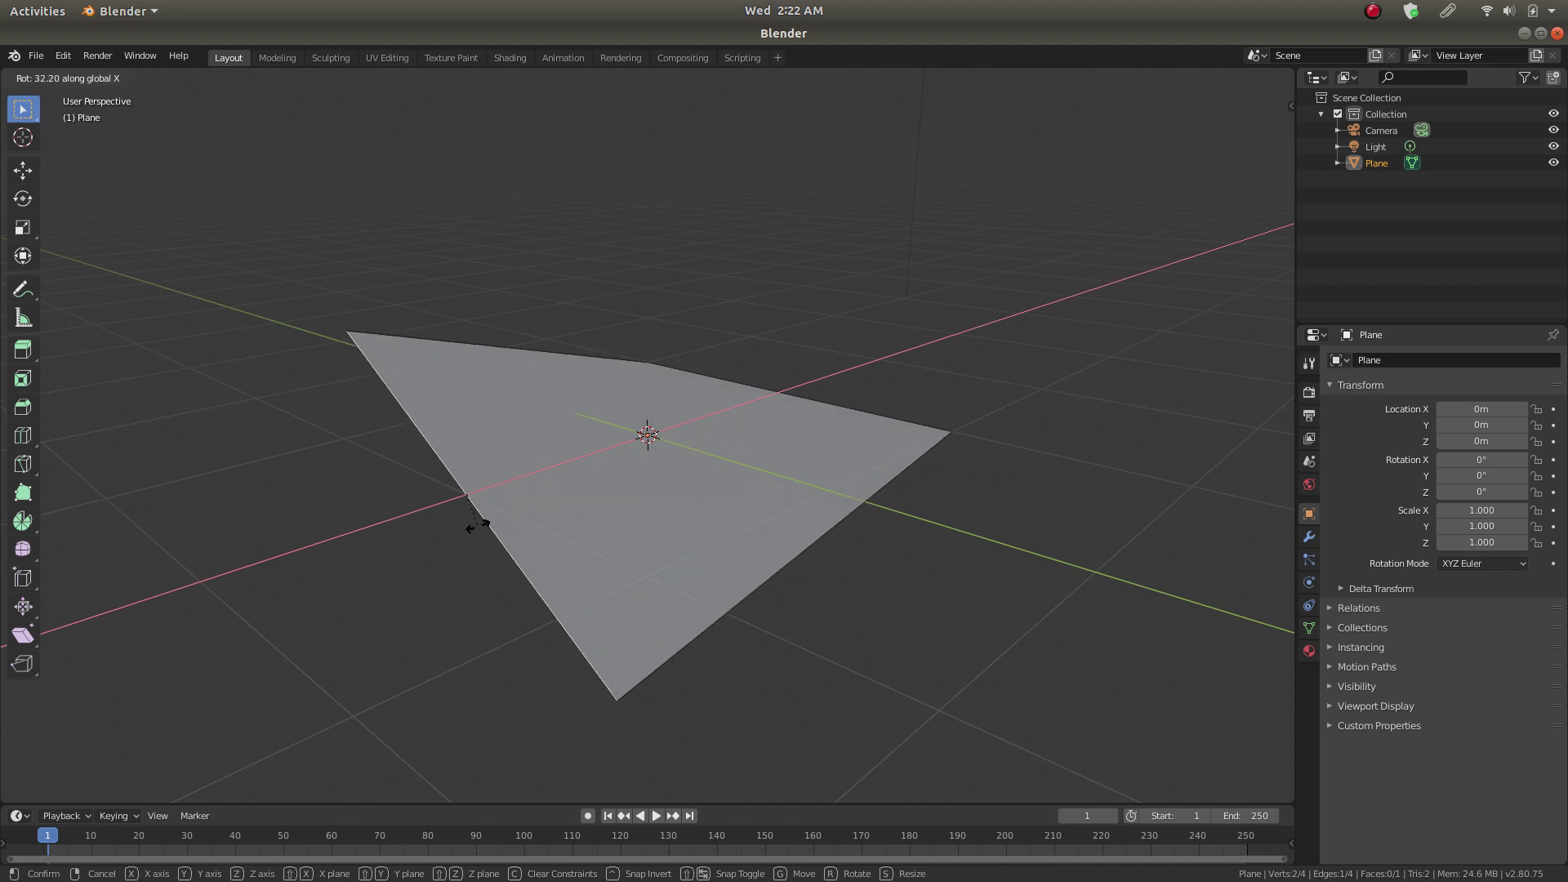
Step: Confirm the X-axis edge rotation and inspect the bent sheet from several angles
{"action": "left_click", "coordinate": [478, 525]}
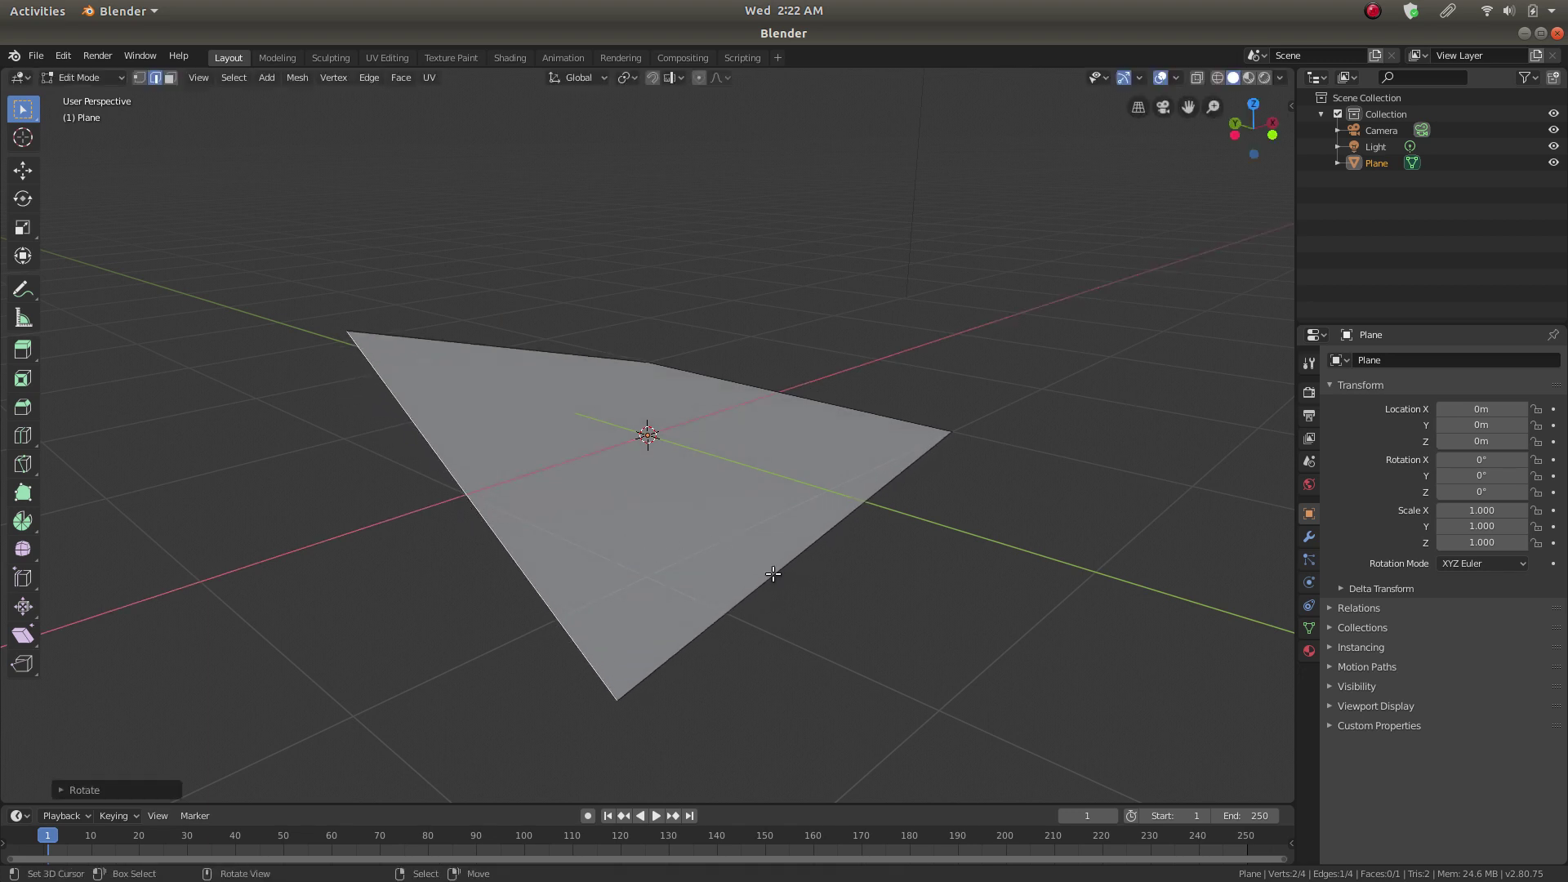
{"action": "middle_click_drag", "start_coordinate": [567, 522], "coordinate": [543, 458]}
{"action": "scroll", "coordinate": [561, 388], "scroll_direction": "up", "scroll_amount": 3}
{"action": "middle_click_drag", "start_coordinate": [654, 471], "coordinate": [769, 372]}
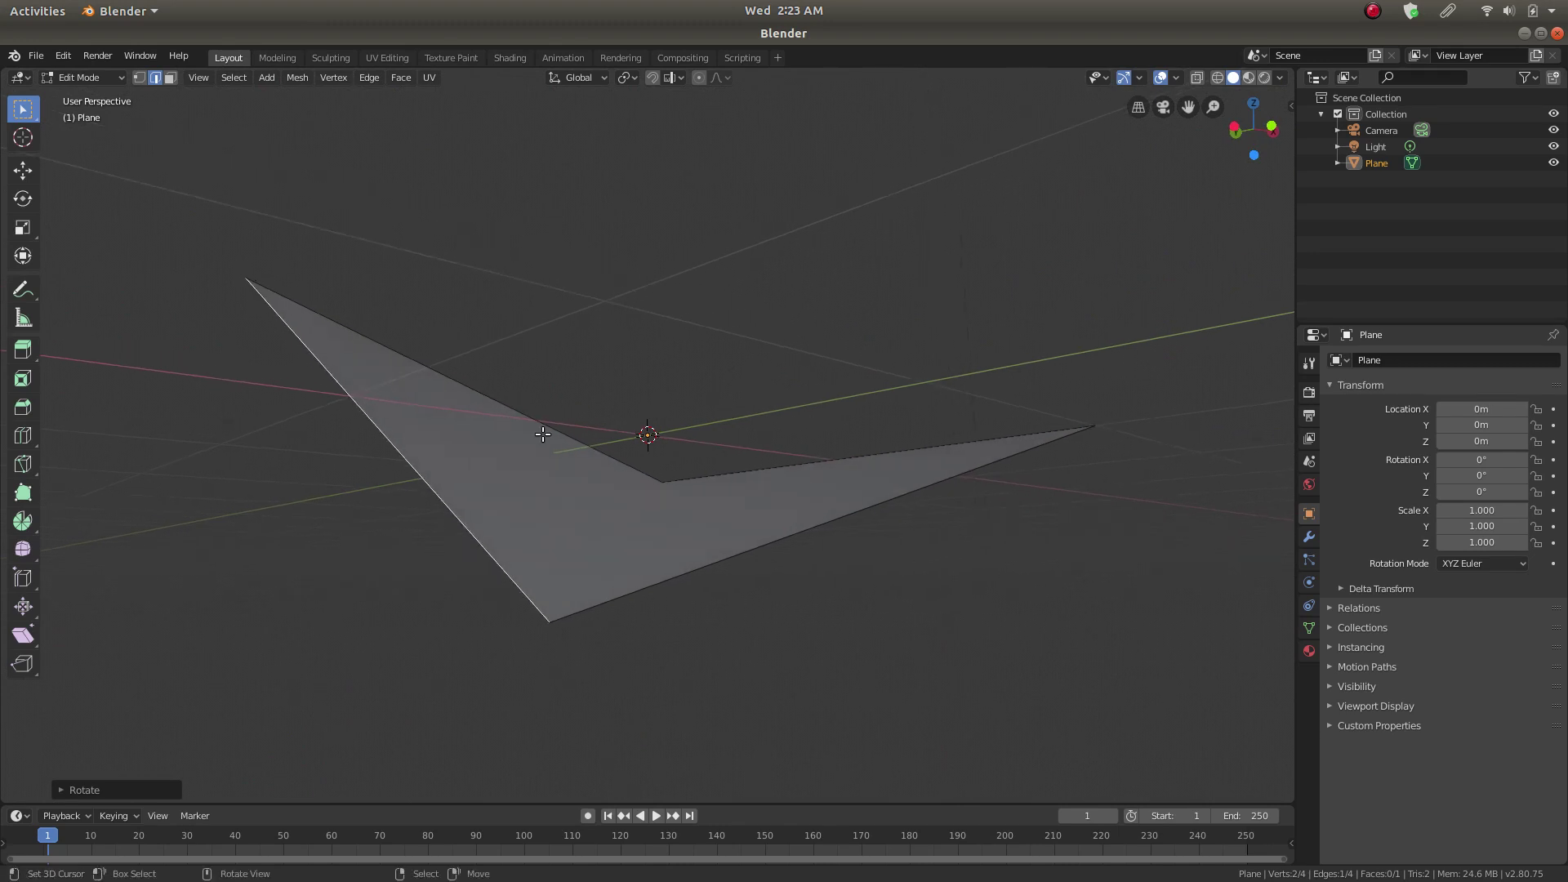
{"action": "middle_click_drag", "start_coordinate": [397, 347], "coordinate": [482, 527]}
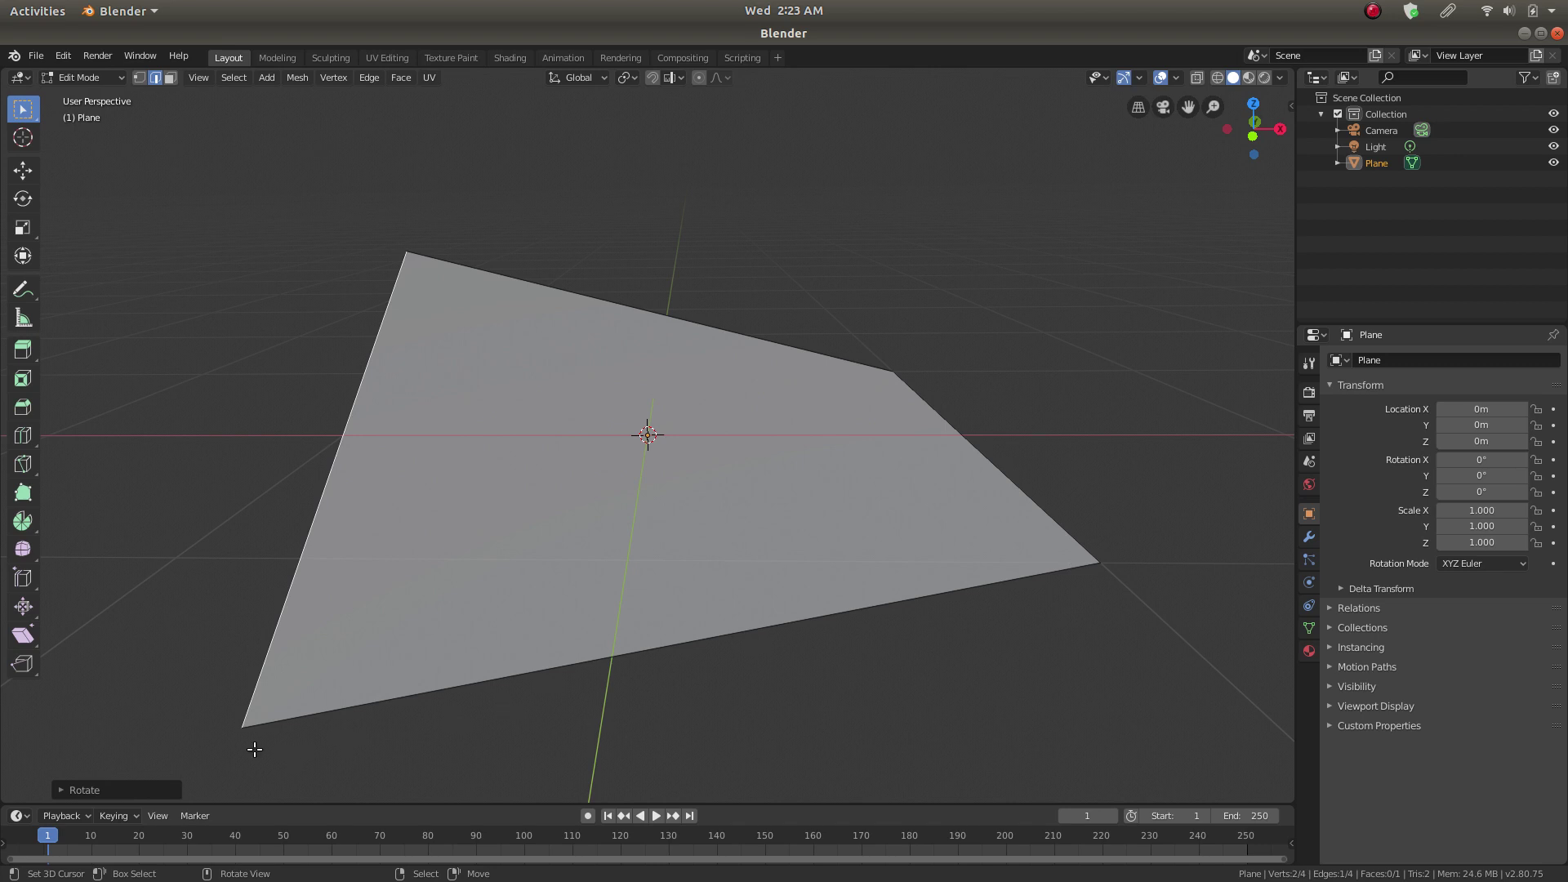
{"action": "middle_click_drag", "start_coordinate": [551, 526], "coordinate": [389, 470]}
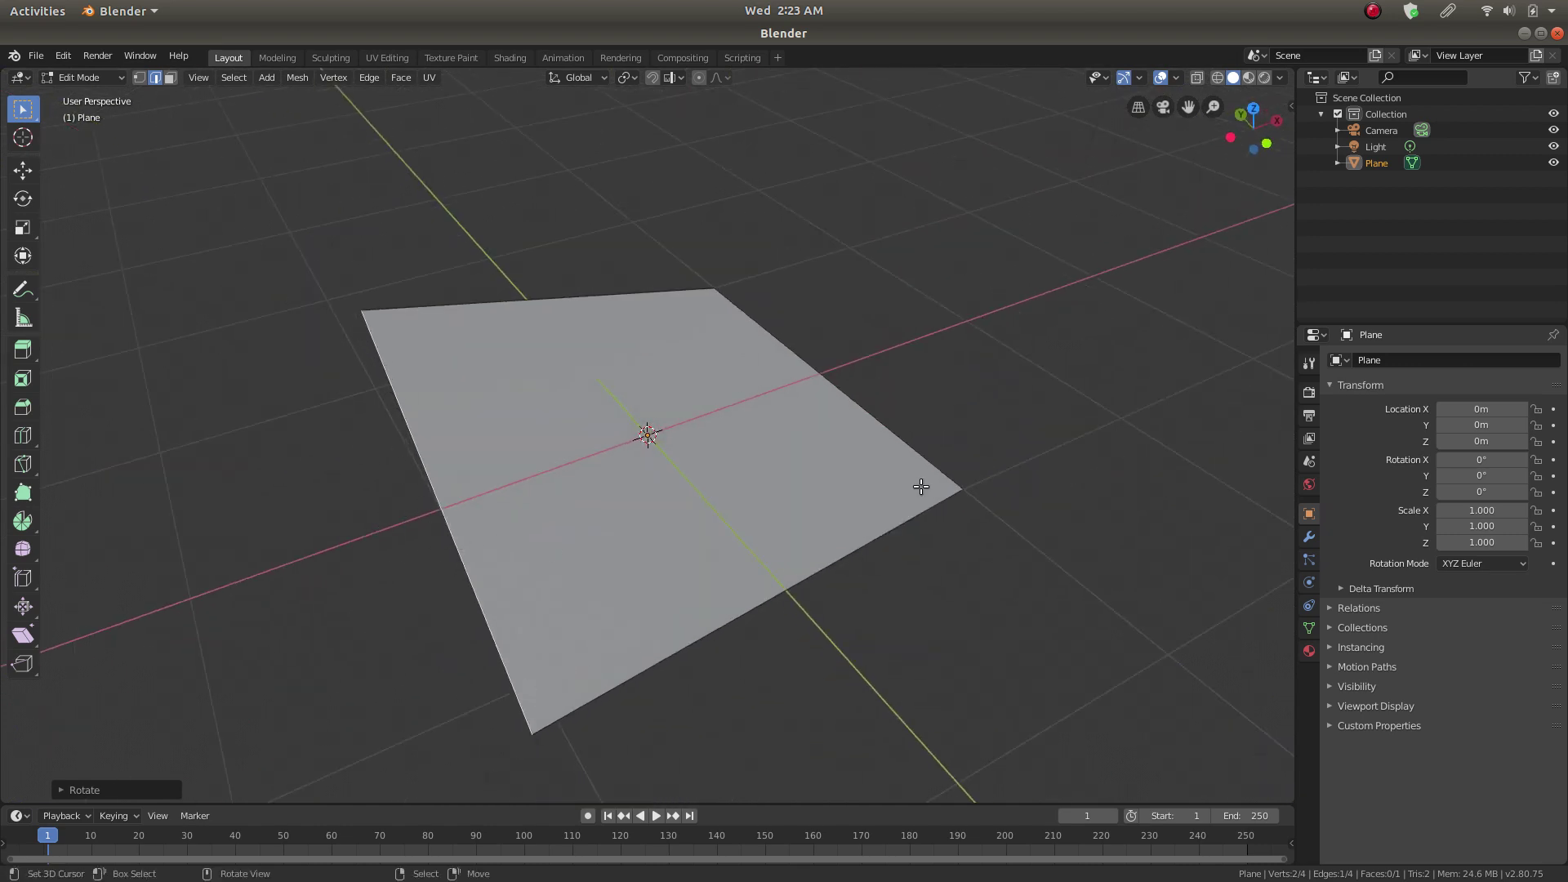
{"action": "middle_click_drag", "start_coordinate": [818, 513], "coordinate": [825, 437]}
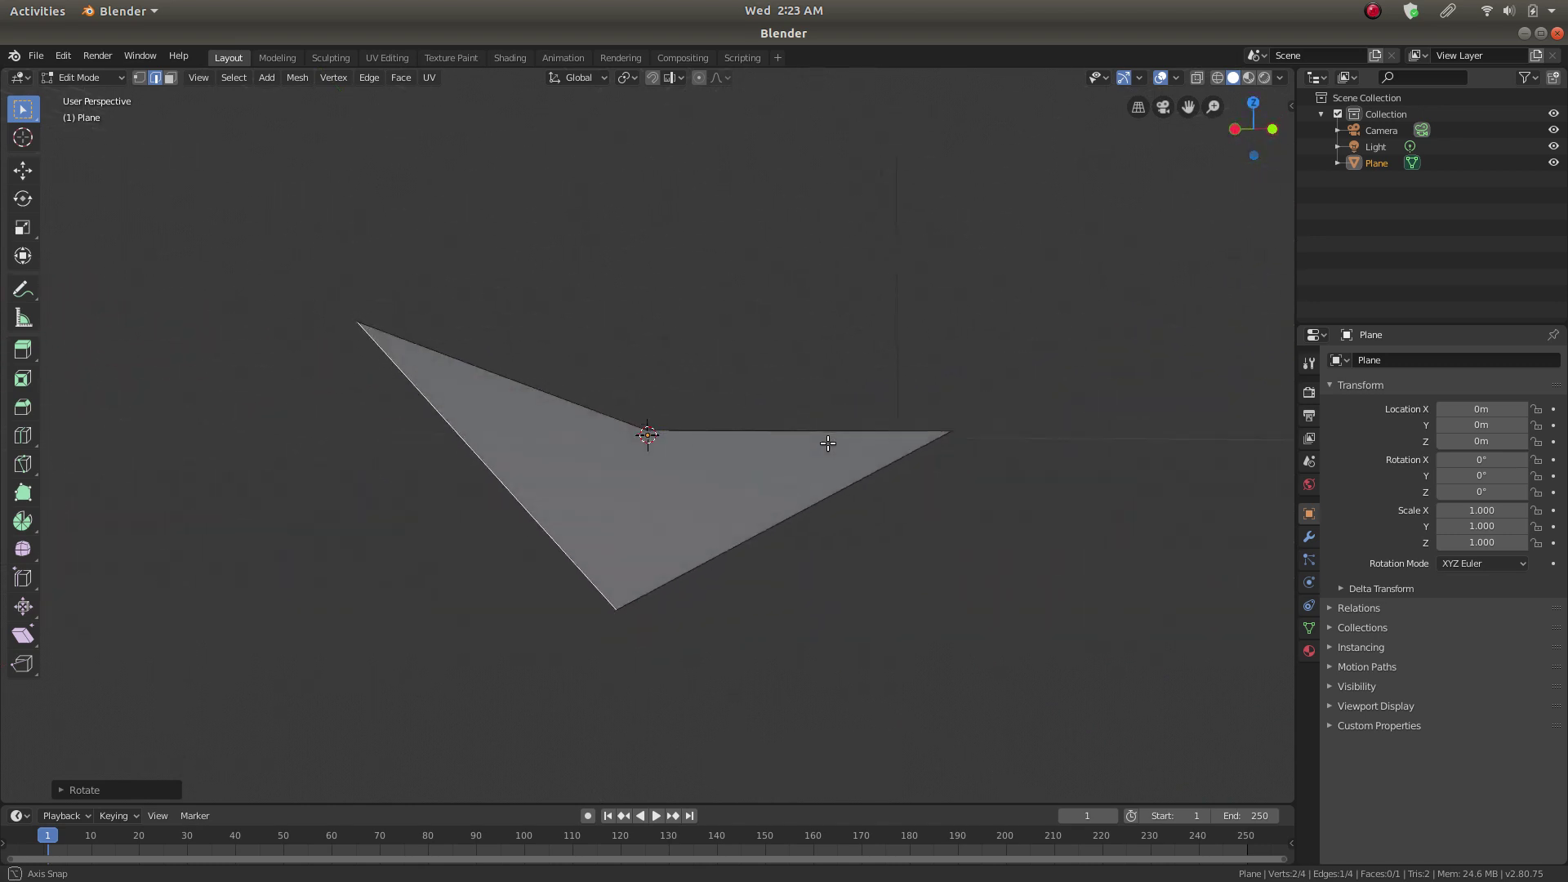
{"action": "mouse_move", "coordinate": [569, 425]}
{"action": "middle_mouse_down"}
{"action": "mouse_move", "coordinate": [683, 428]}
{"action": "mouse_move", "coordinate": [658, 556]}
{"action": "mouse_move", "coordinate": [679, 515]}
{"action": "mouse_move", "coordinate": [549, 479]}
{"action": "mouse_move", "coordinate": [508, 405]}
{"action": "mouse_move", "coordinate": [543, 430]}
{"action": "middle_mouse_up"}
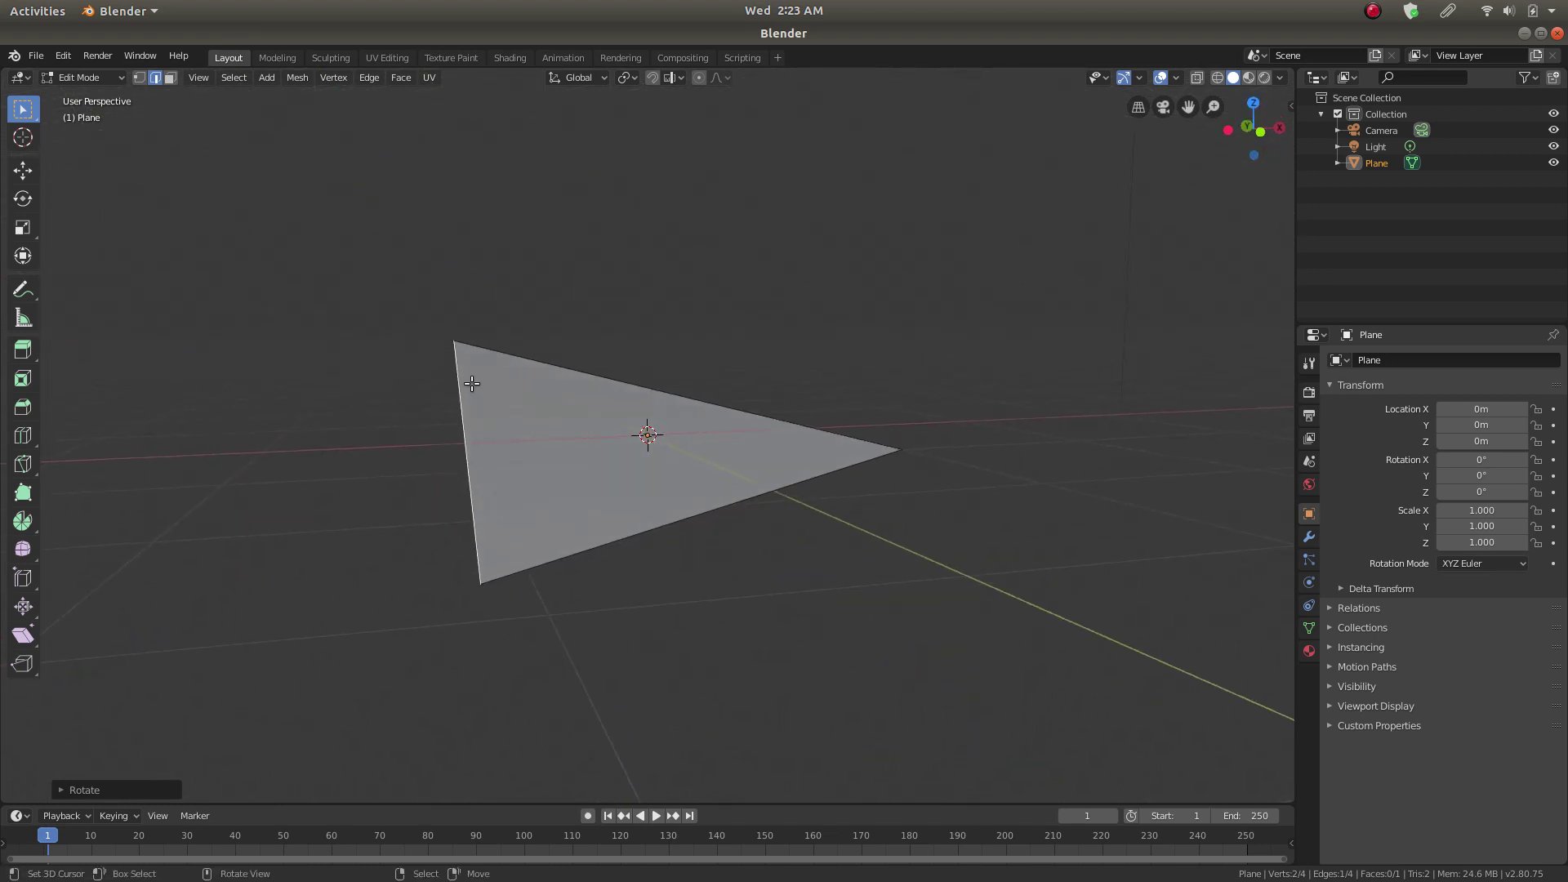
{"action": "scroll", "coordinate": [565, 474], "scroll_direction": "up", "scroll_amount": 2}
Step: Select the bottom, left and top edges of the warped plane
{"action": "left_click", "coordinate": [457, 656]}
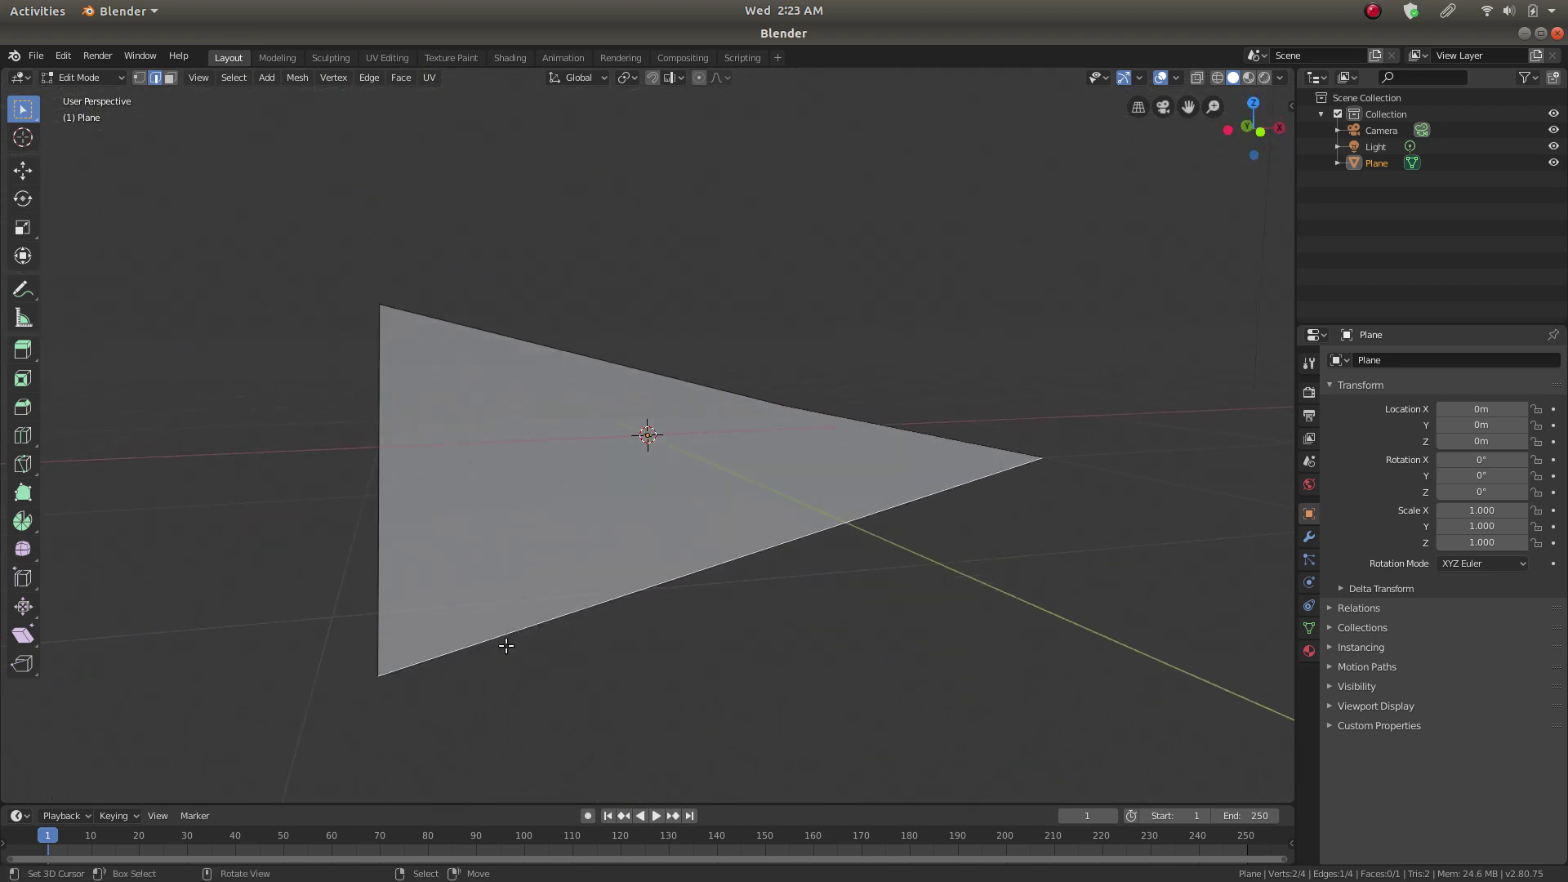
{"action": "left_click", "coordinate": [380, 401]}
{"action": "left_click", "coordinate": [430, 318]}
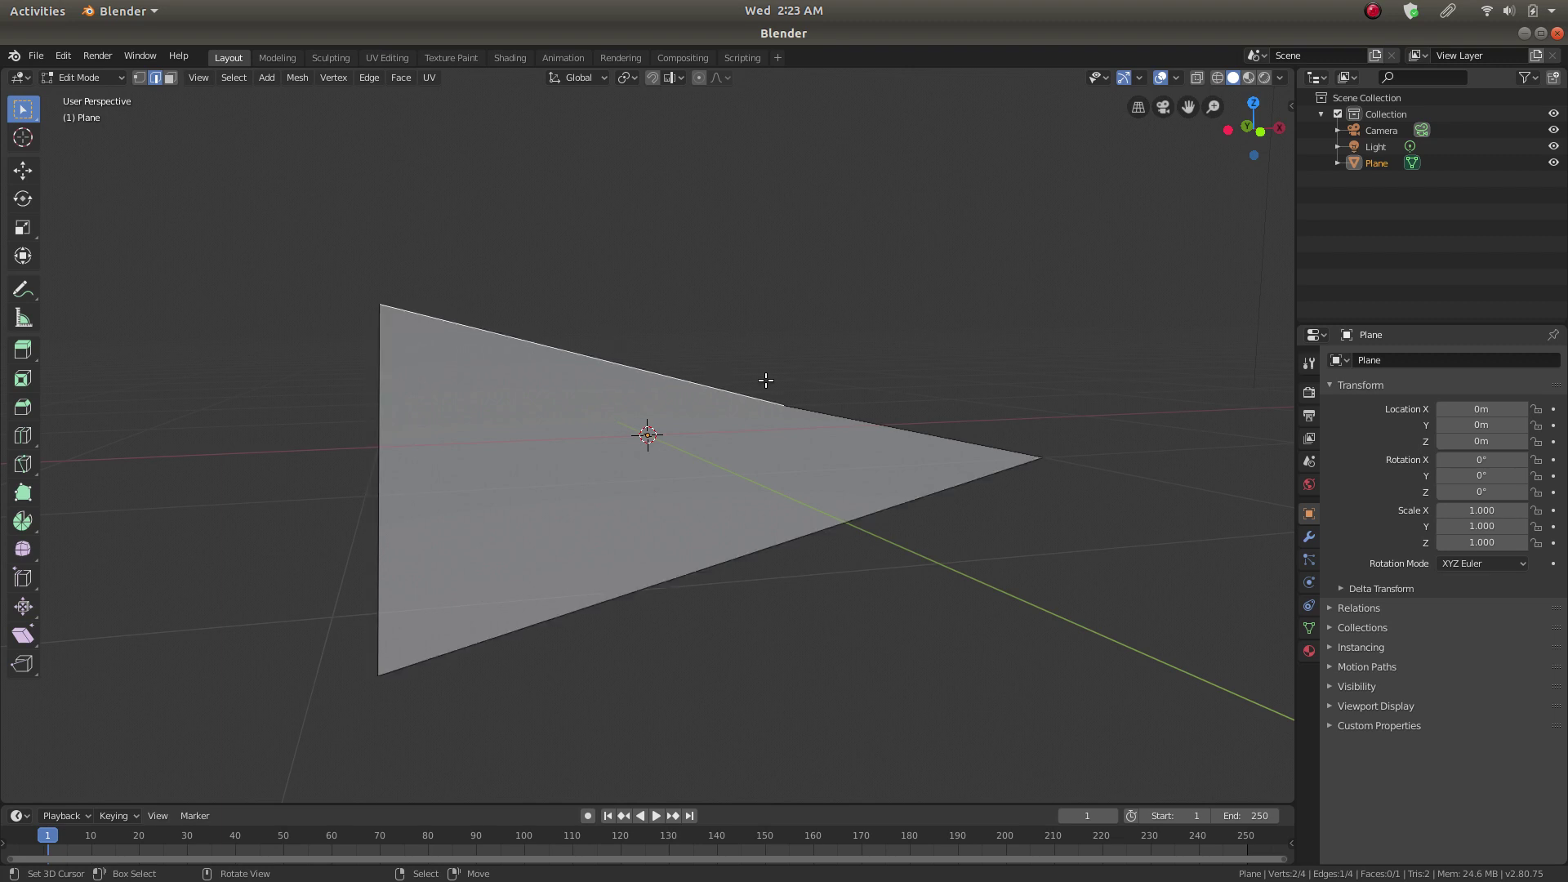
{"action": "left_click", "coordinate": [841, 426]}
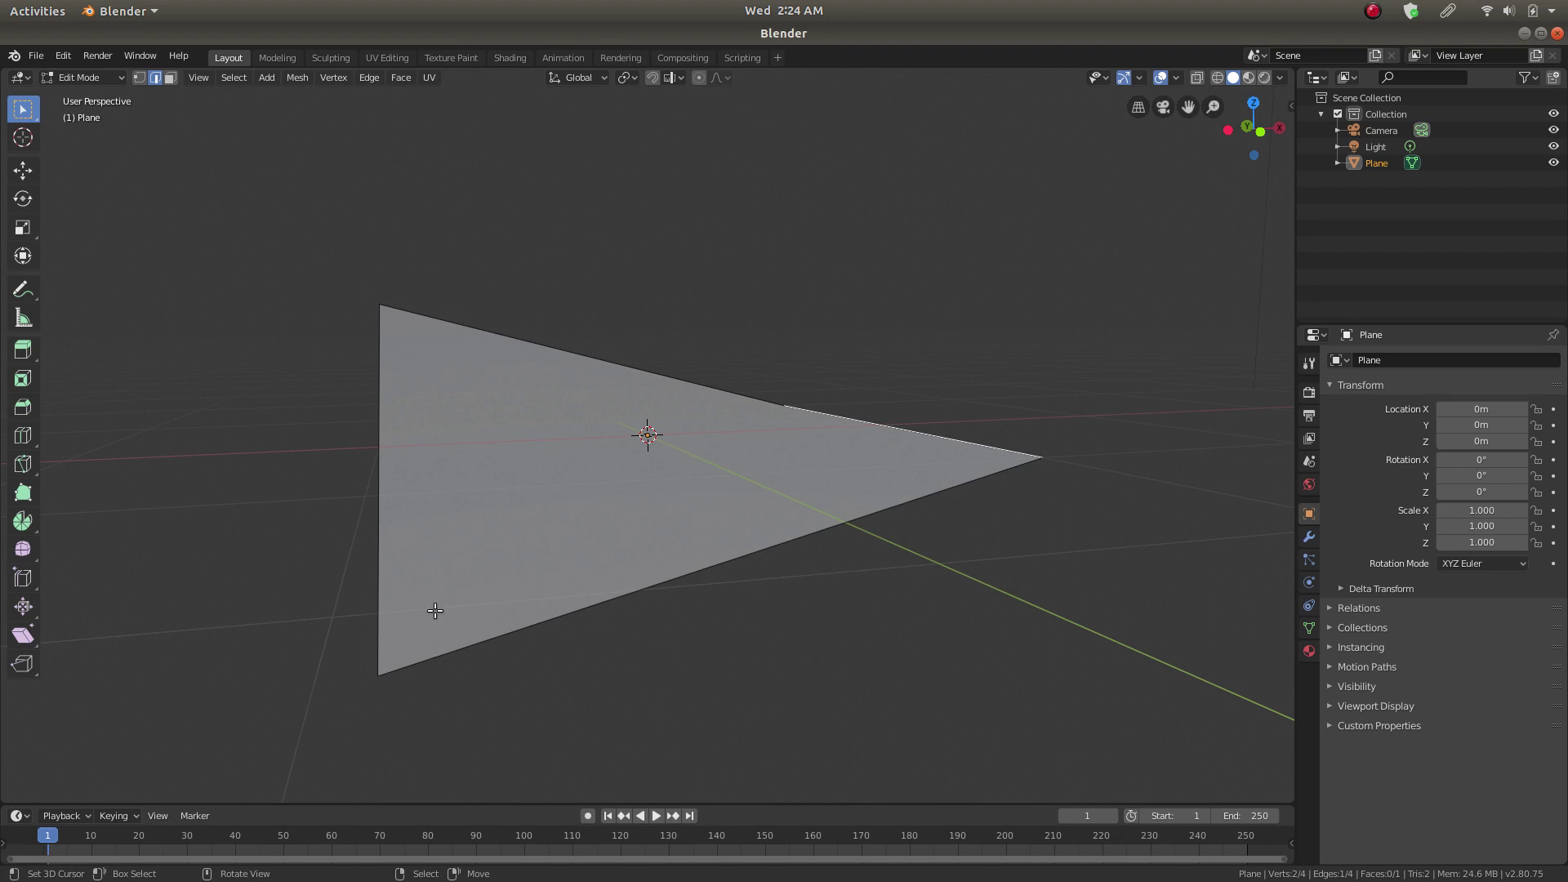
{"action": "middle_click_drag", "start_coordinate": [586, 515], "coordinate": [577, 550]}
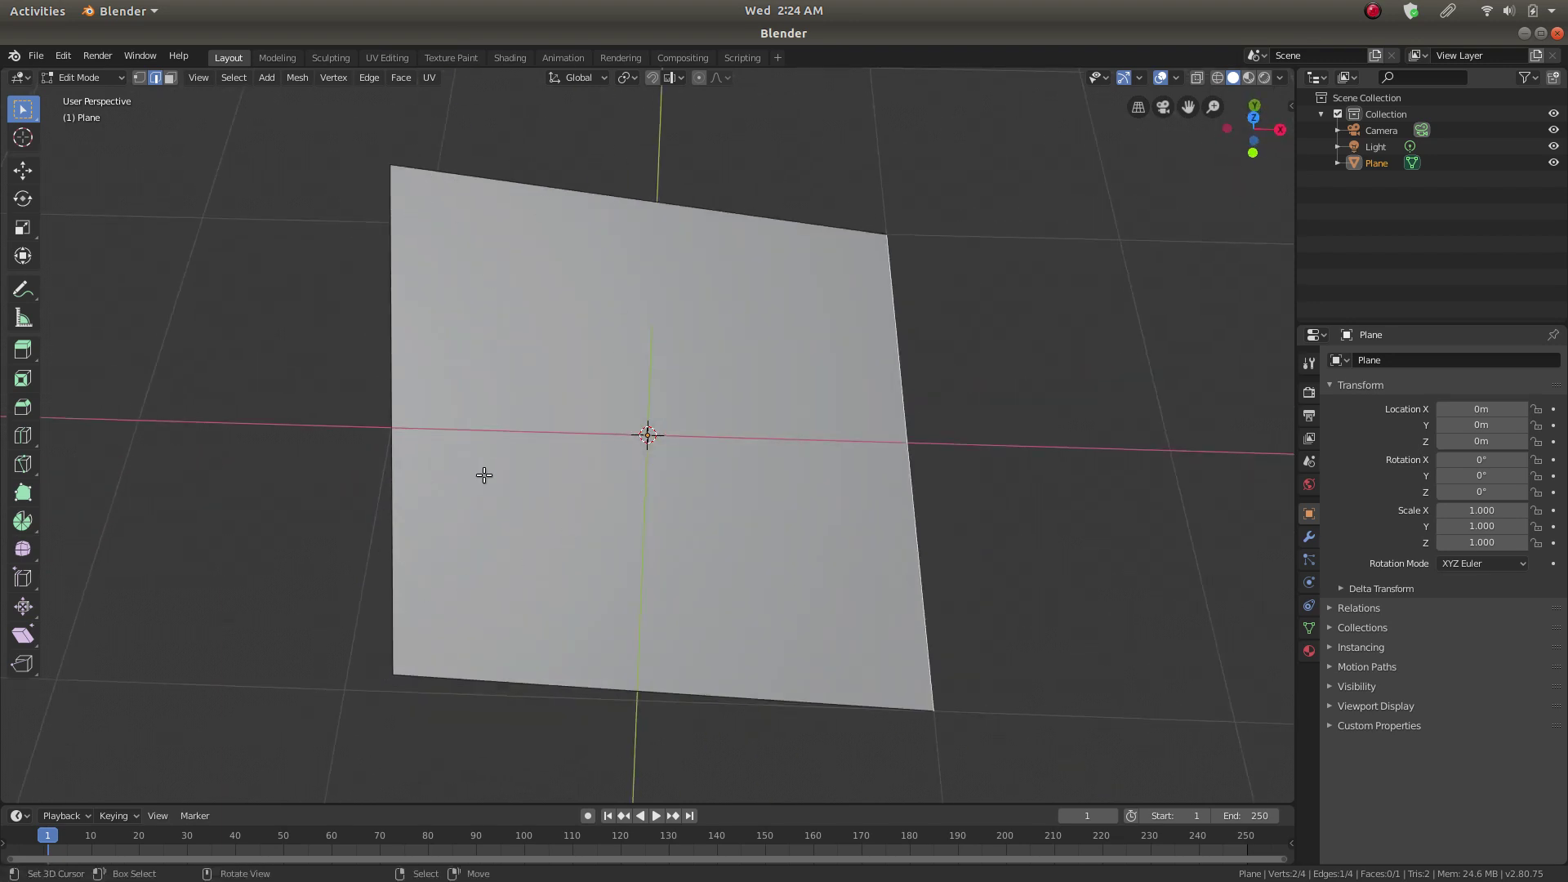
{"action": "middle_click_drag", "start_coordinate": [593, 482], "coordinate": [608, 428]}
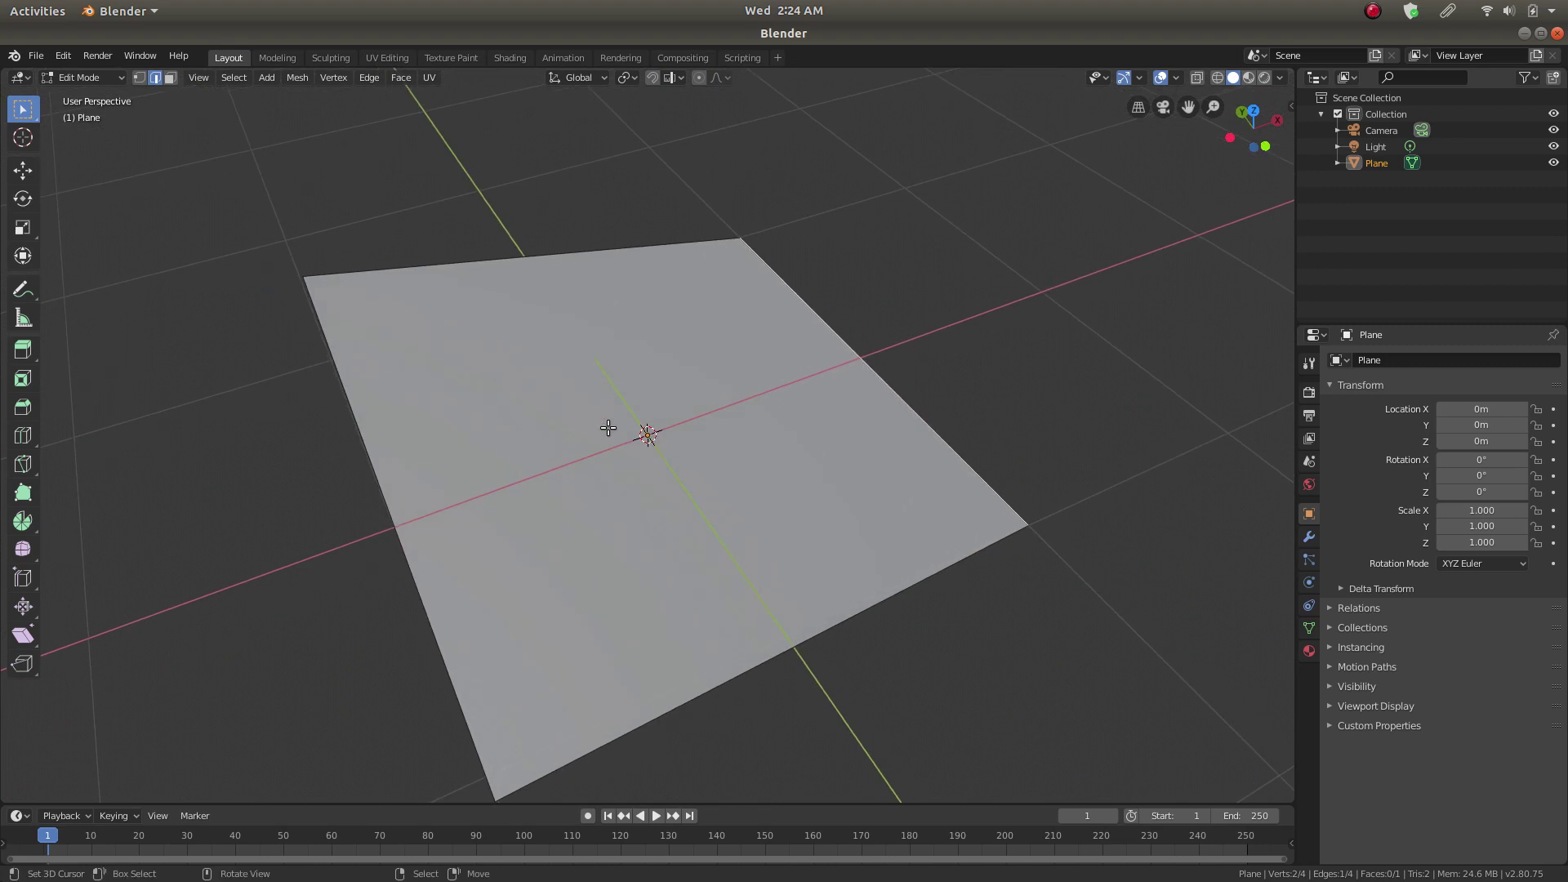
Step: In face select, select the face, cancel a trial loop cut, then deselect everything
{"action": "left_click", "coordinate": [171, 78]}
{"action": "left_click", "coordinate": [550, 412]}
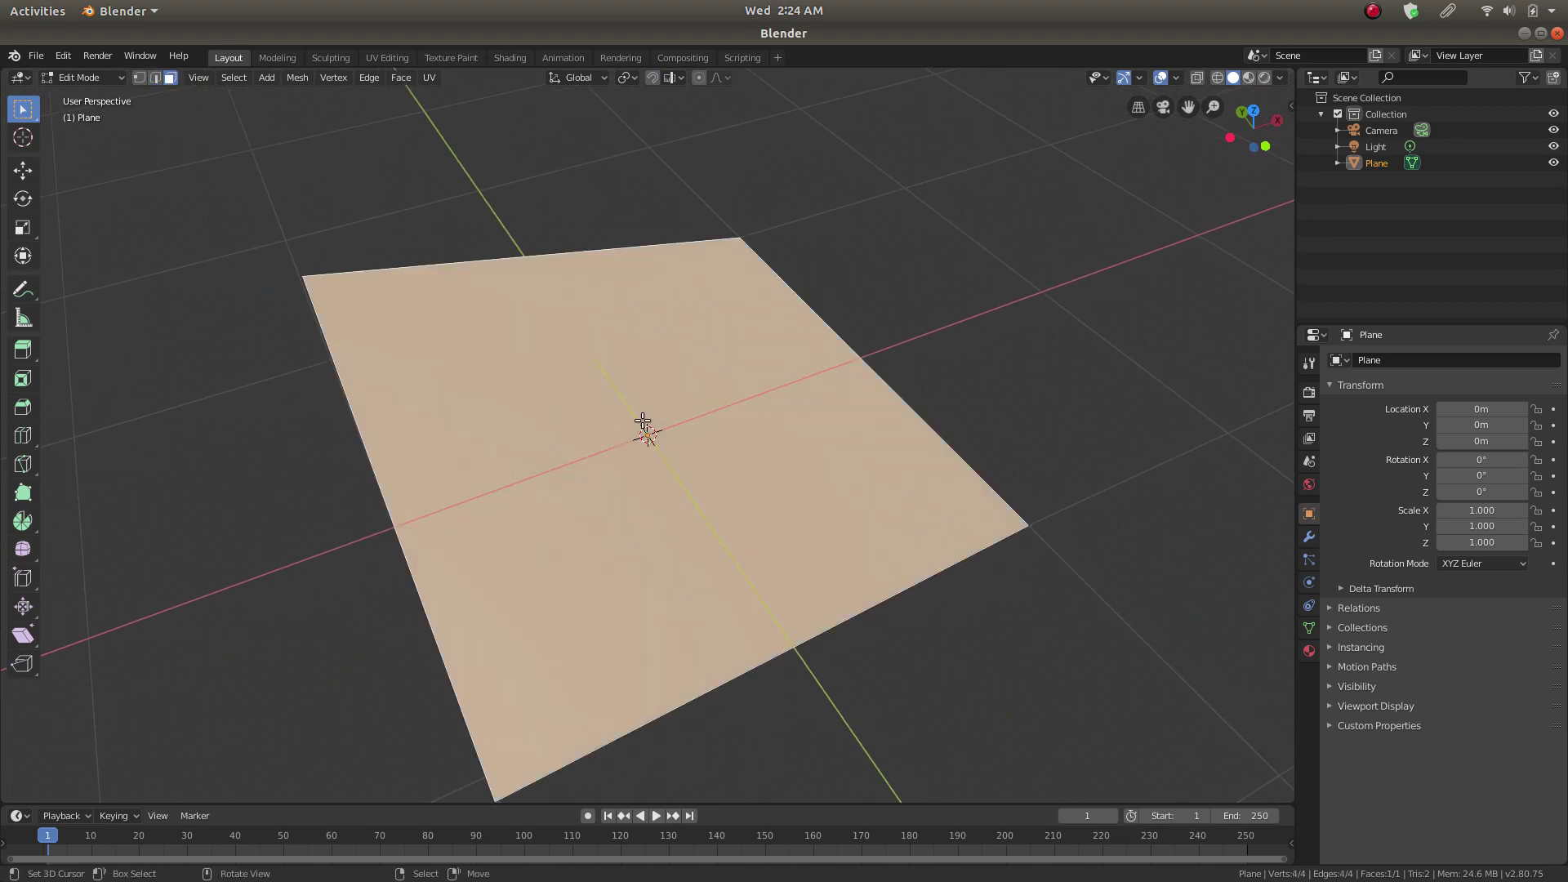
{"action": "middle_click_drag", "start_coordinate": [599, 398], "coordinate": [628, 429]}
{"action": "key", "text": "ctrl+r"}
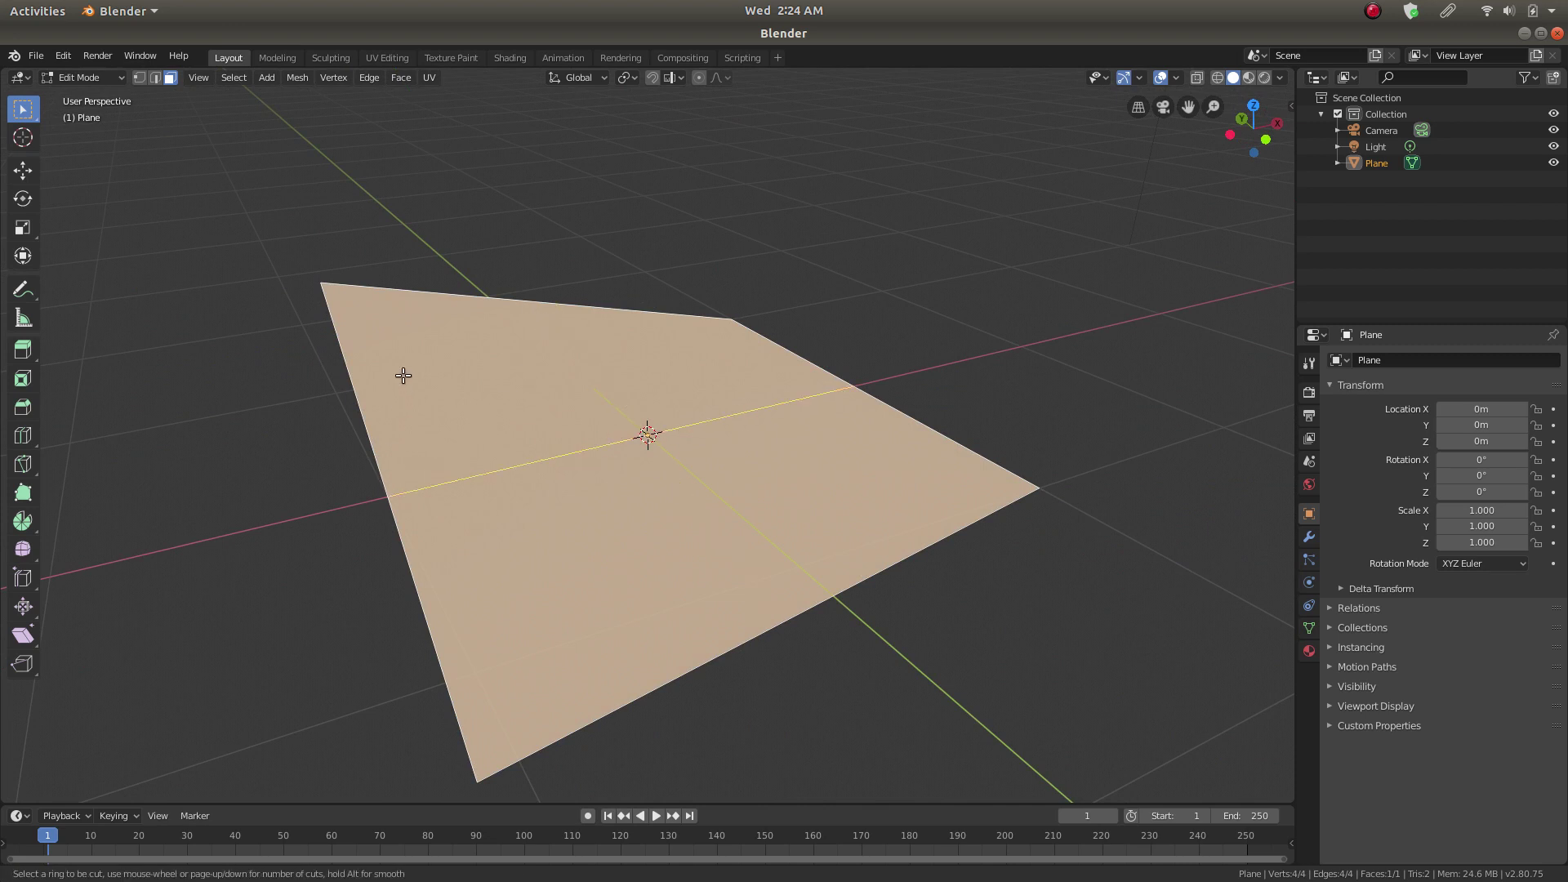
{"action": "key", "text": "Escape"}
{"action": "key", "text": "alt+a"}
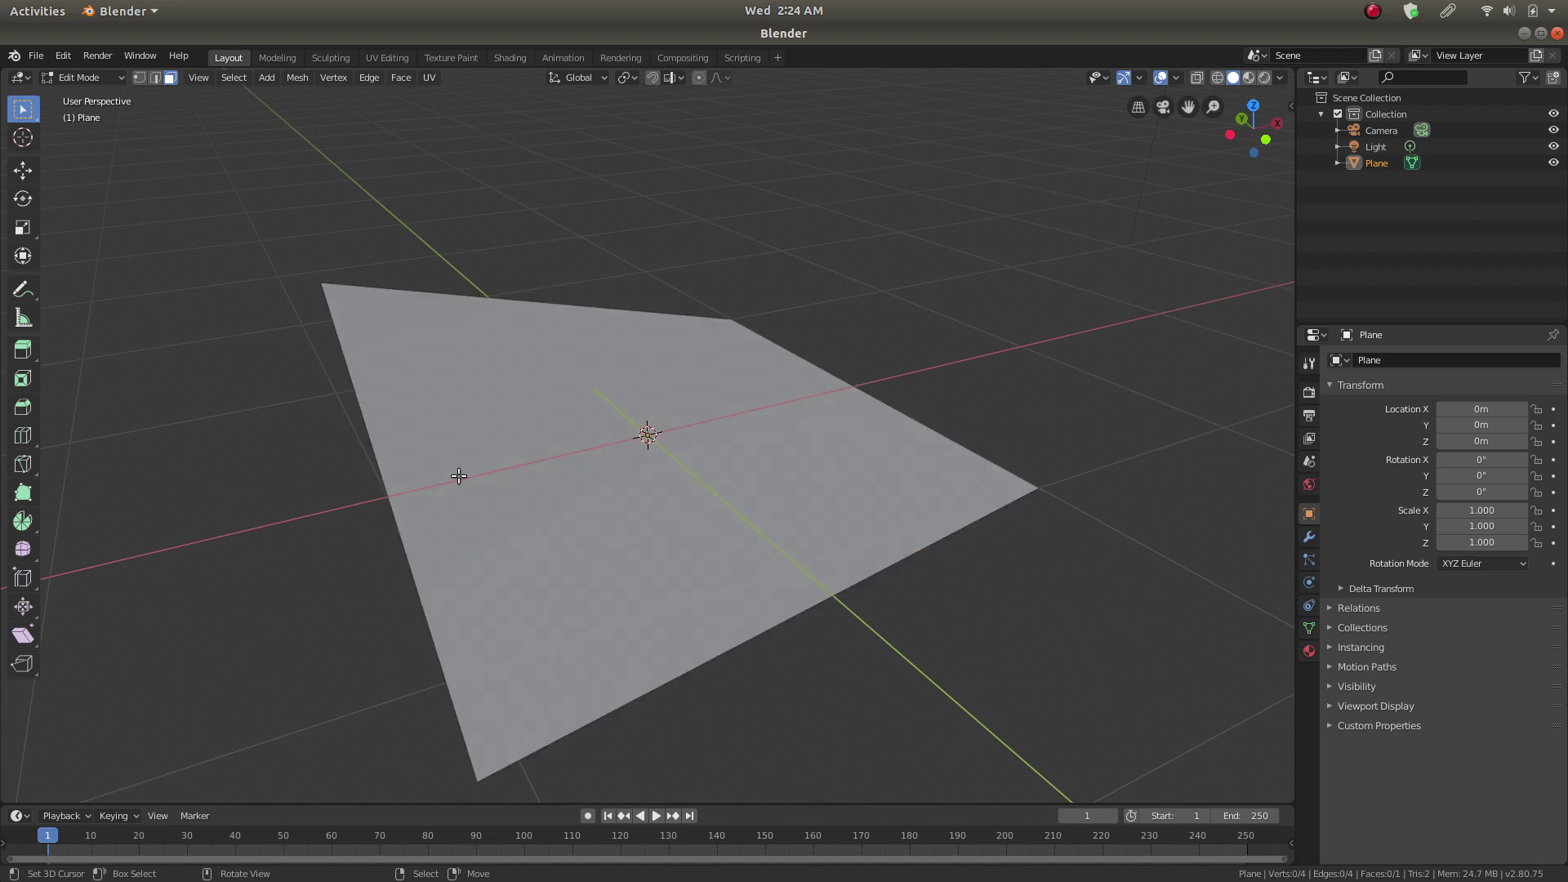
{"action": "middle_click_drag", "start_coordinate": [452, 403], "coordinate": [429, 347]}
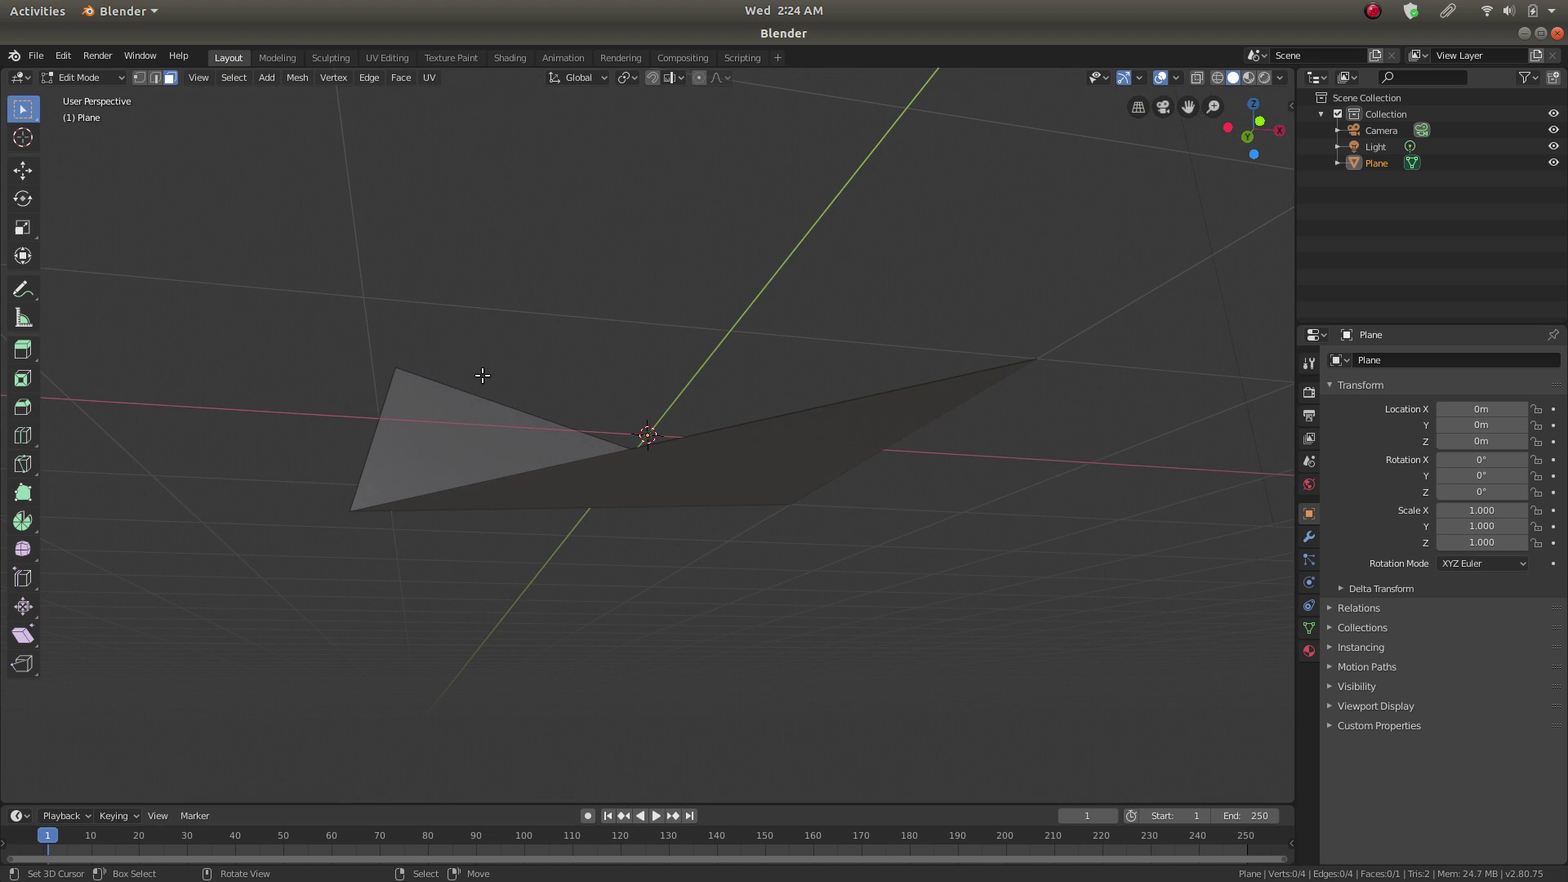
{"action": "middle_click_drag", "start_coordinate": [530, 508], "coordinate": [649, 223]}
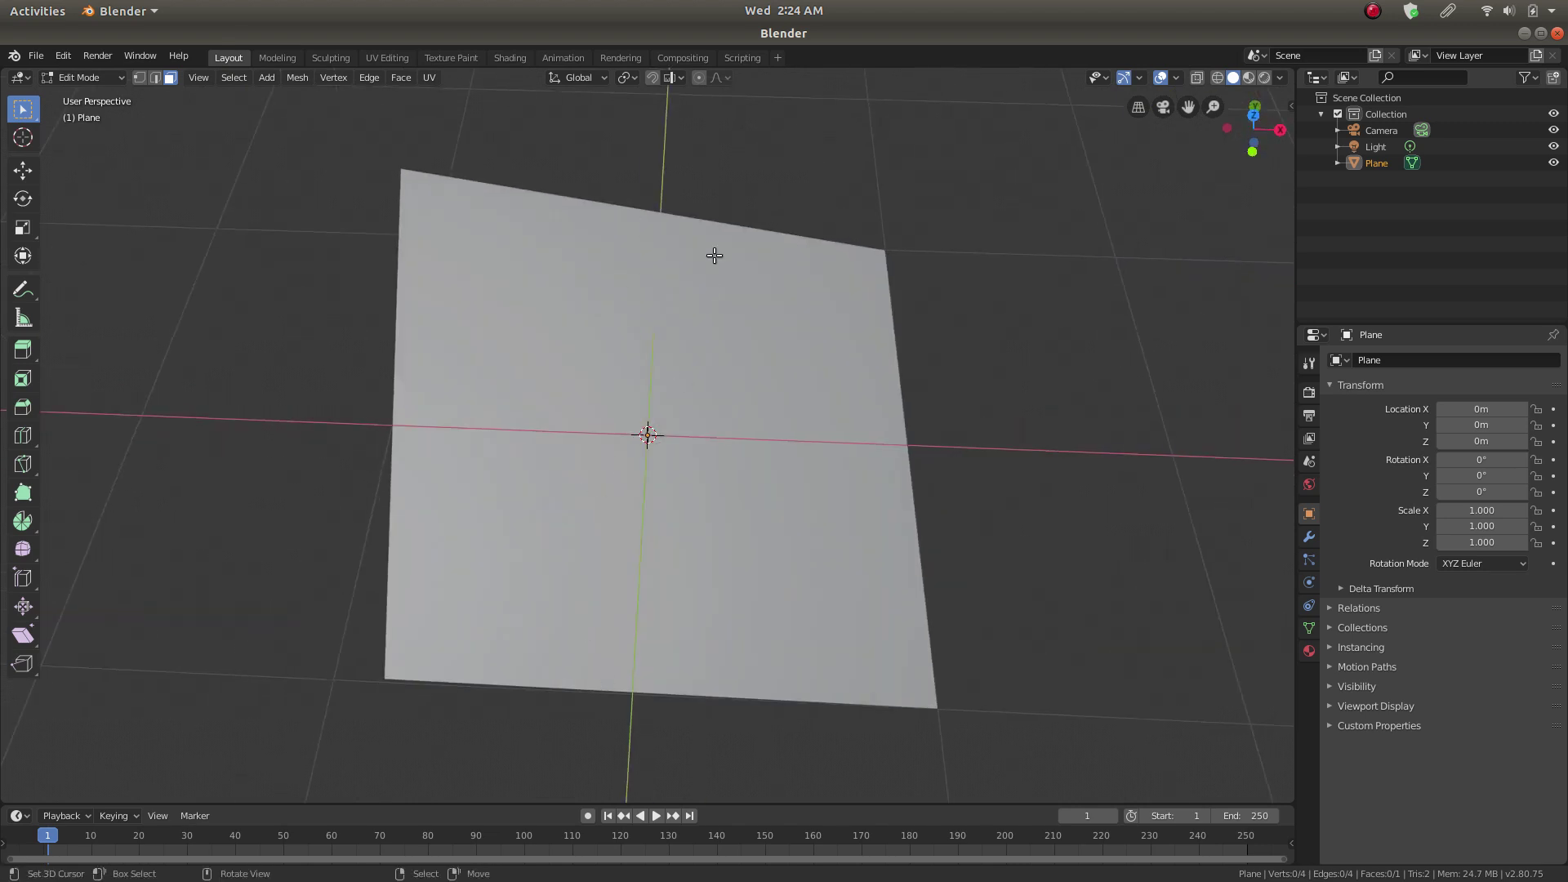
Step: Cut 8 evenly spaced parallel edge loops across the plane
{"action": "key", "text": "ctrl+r"}
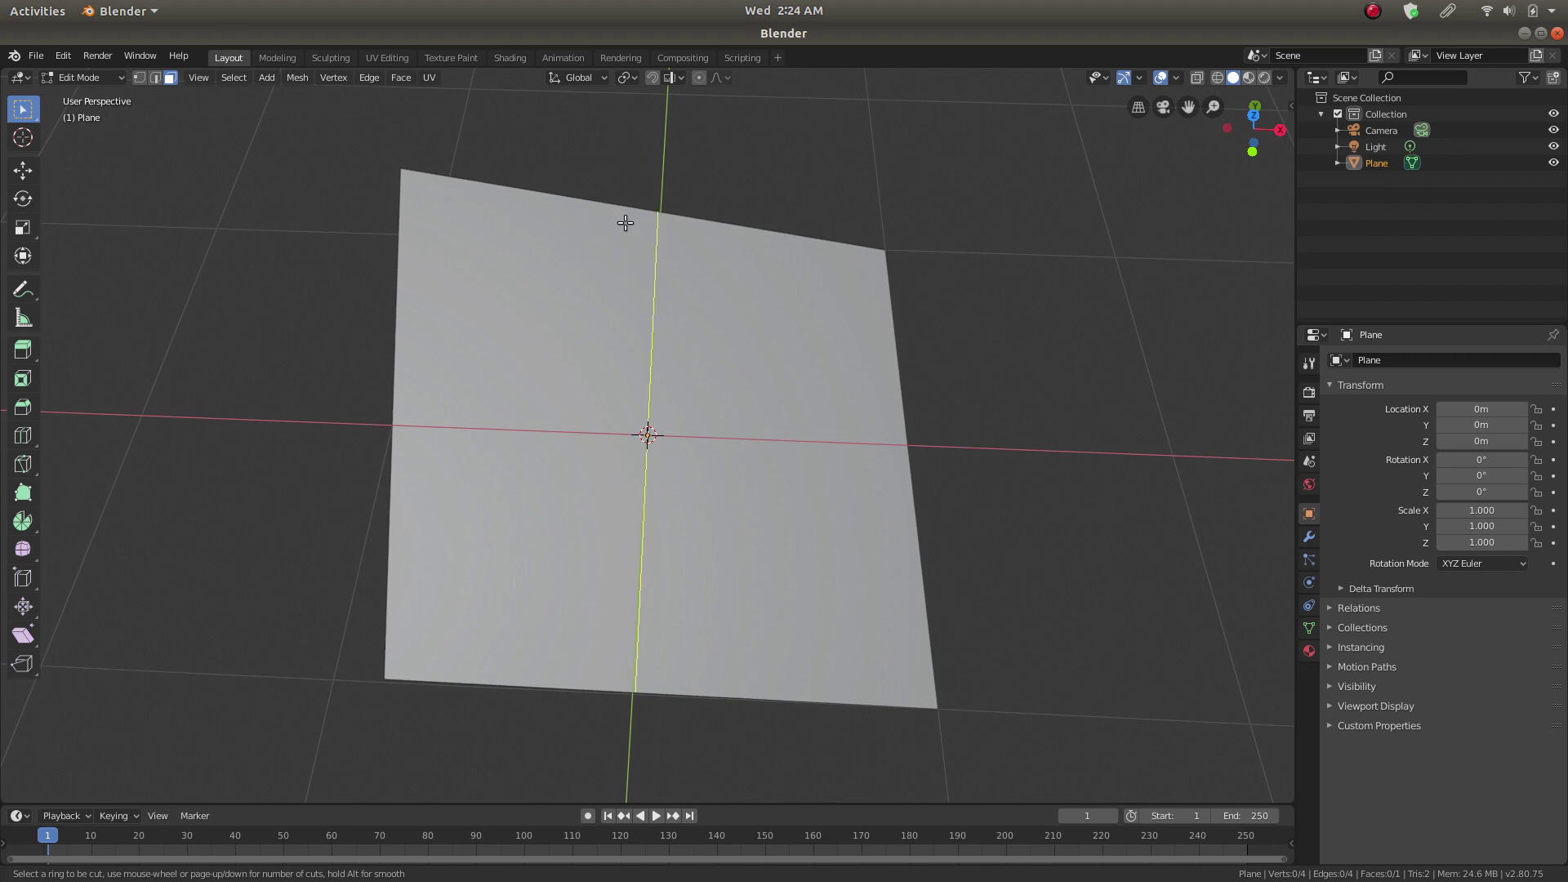
{"action": "scroll", "coordinate": [636, 233], "scroll_direction": "up", "scroll_amount": 6}
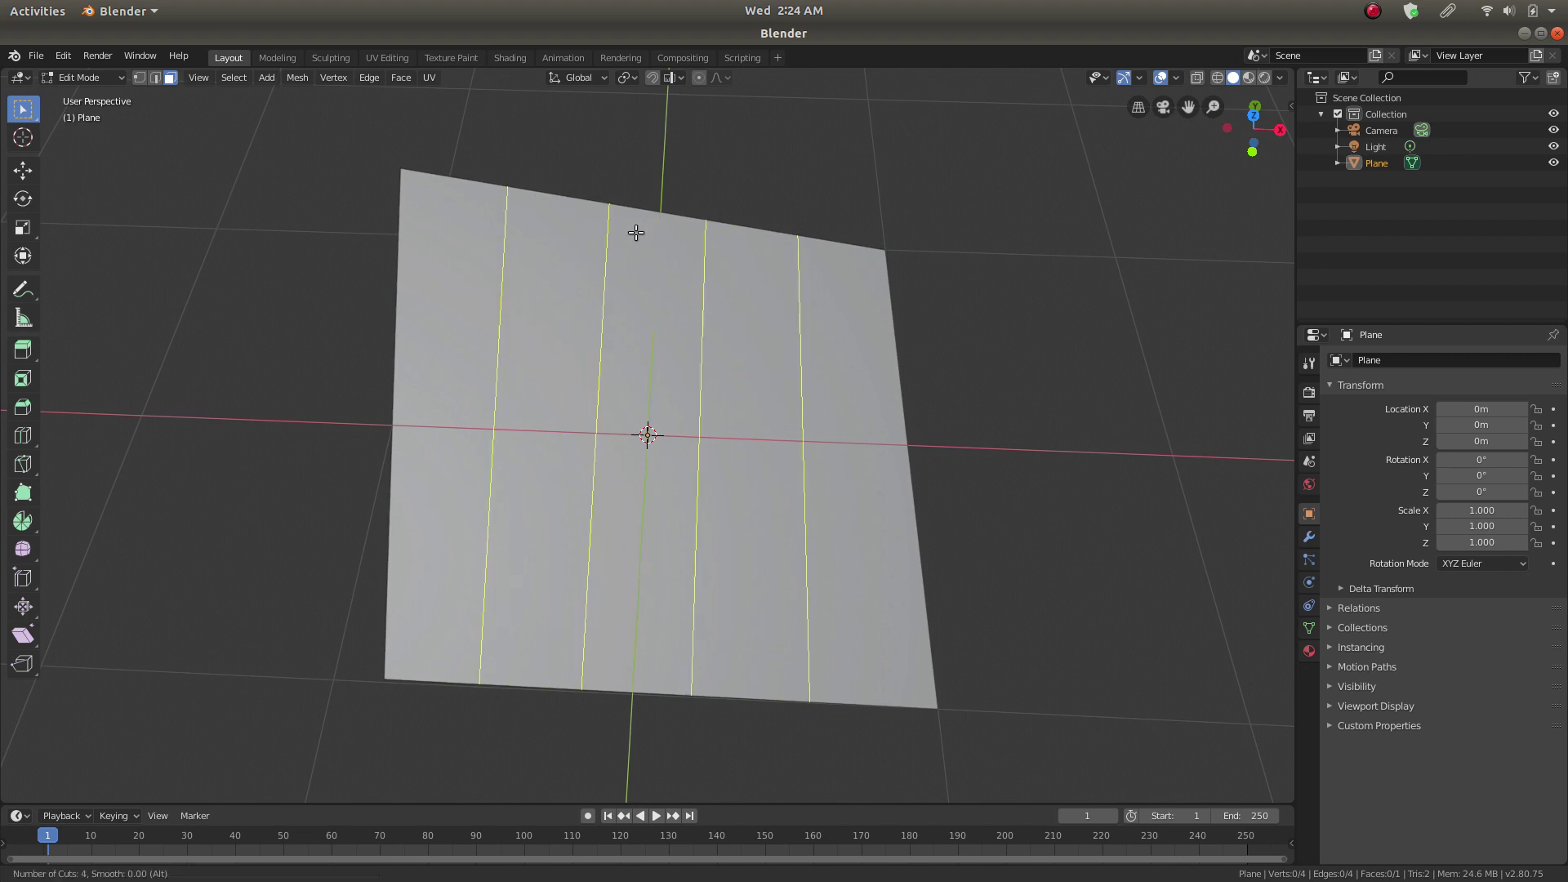
{"action": "scroll", "coordinate": [627, 230], "scroll_direction": "up", "scroll_amount": 1}
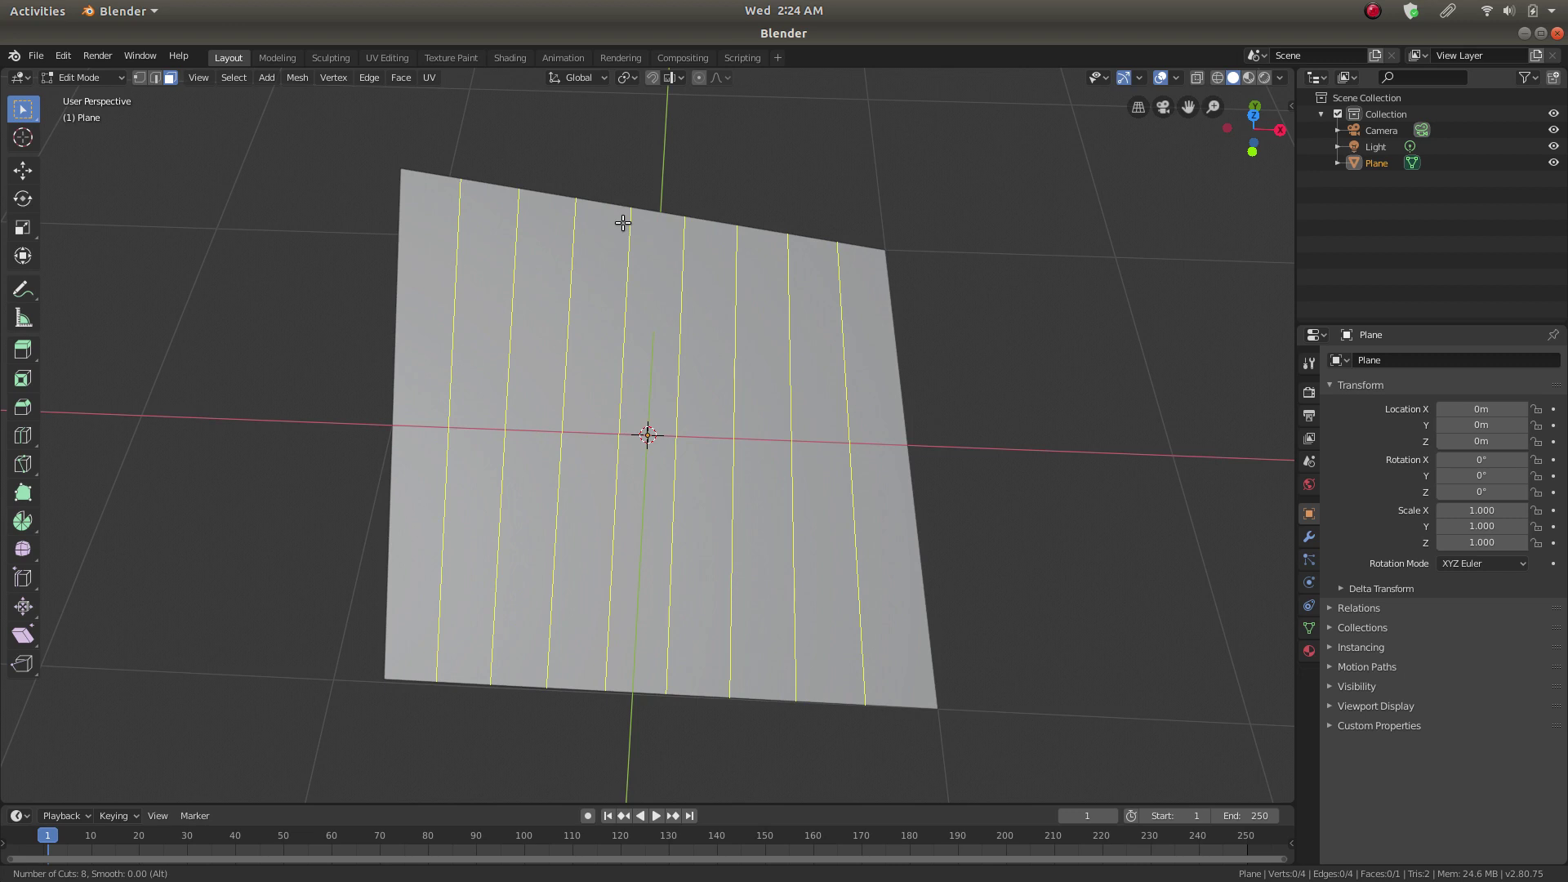
{"action": "left_click", "coordinate": [624, 223]}
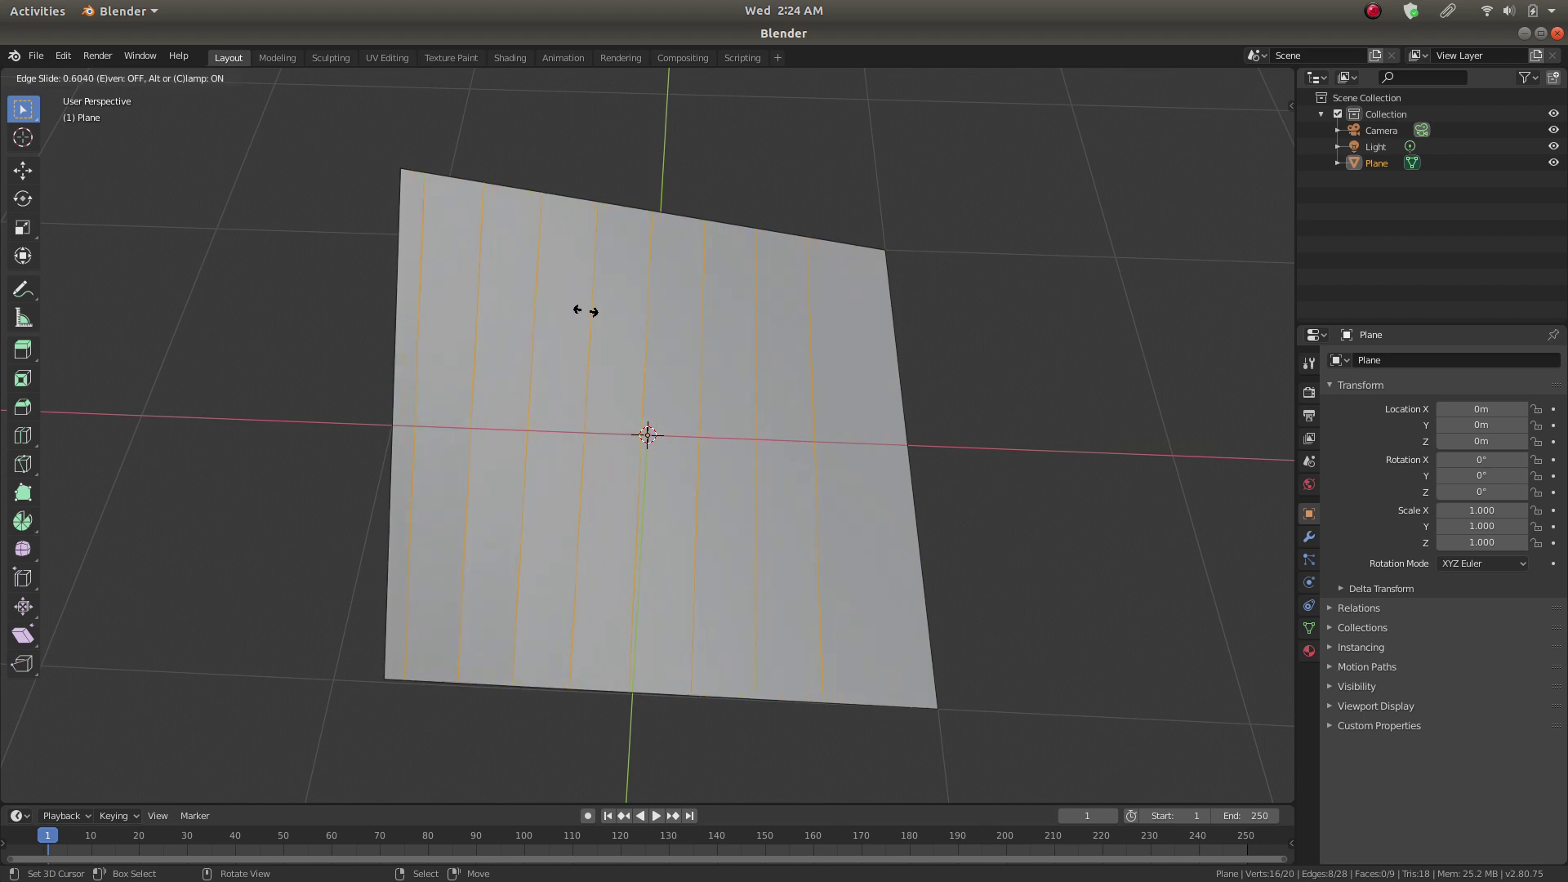
{"action": "left_click", "coordinate": [608, 298]}
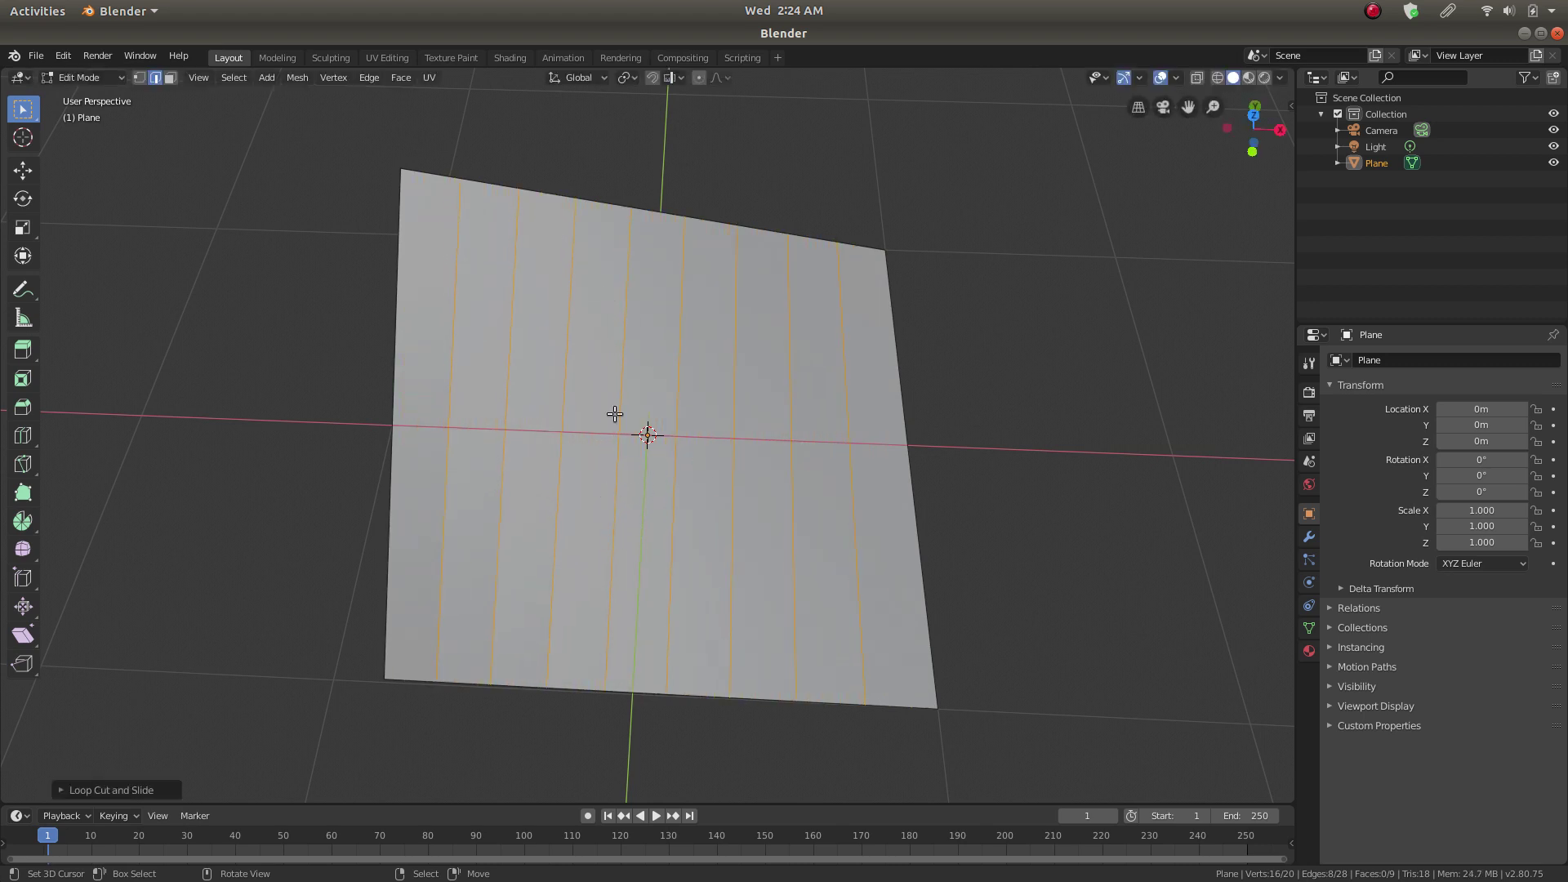
Step: Select one strip face among the nine on the sliced plane
{"action": "middle_click_drag", "start_coordinate": [513, 529], "coordinate": [893, 515]}
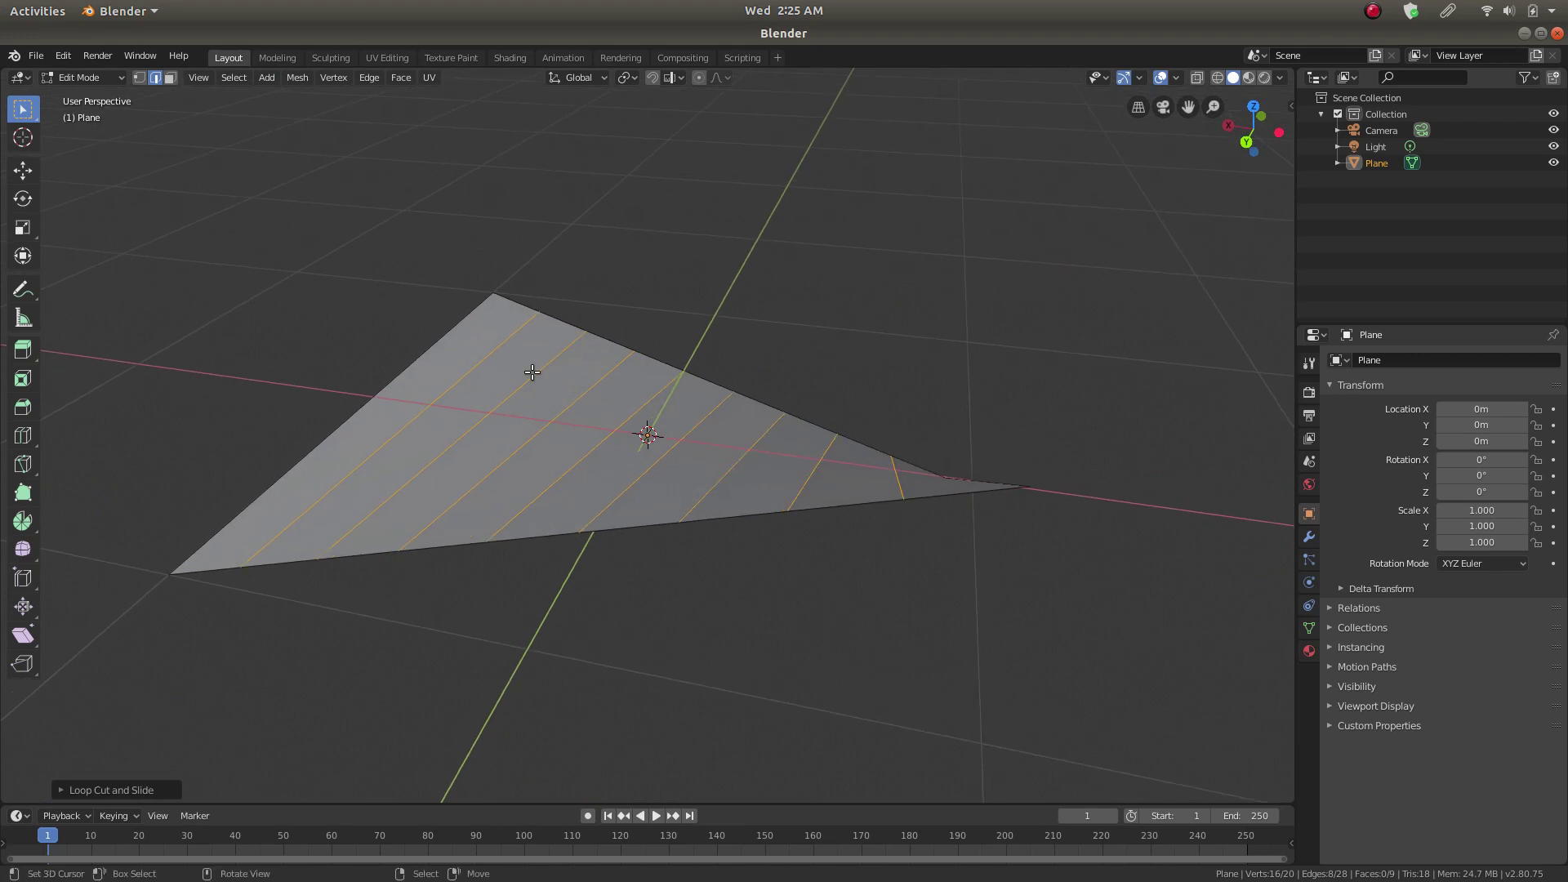
{"action": "mouse_move", "coordinate": [672, 539]}
{"action": "middle_mouse_down"}
{"action": "mouse_move", "coordinate": [661, 490]}
{"action": "mouse_move", "coordinate": [670, 527]}
{"action": "middle_mouse_up"}
{"action": "left_click", "coordinate": [858, 474]}
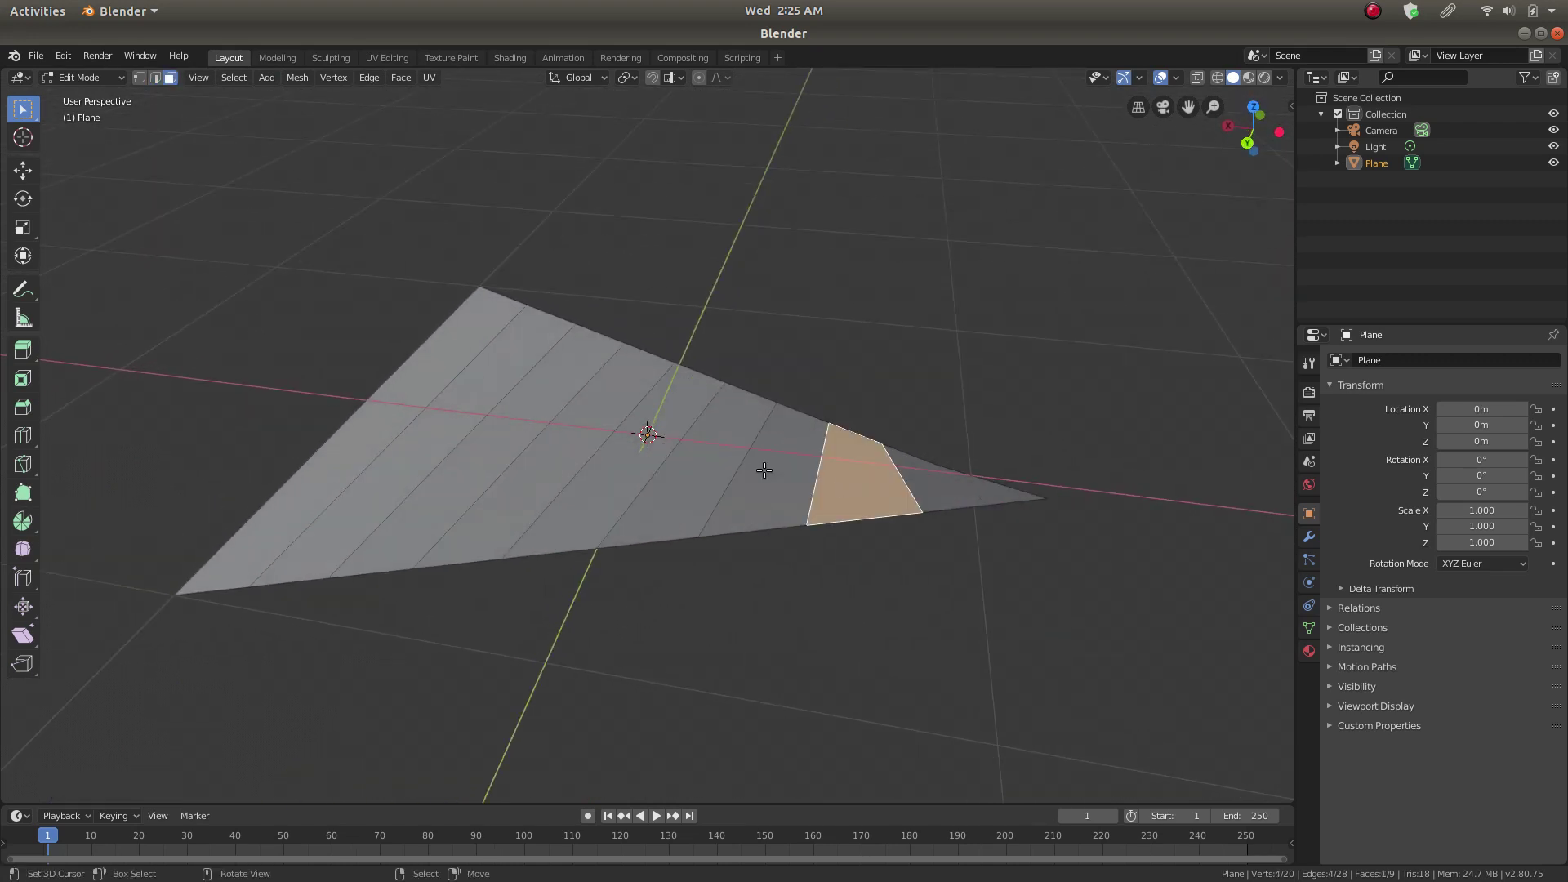
{"action": "middle_click_drag", "start_coordinate": [843, 525], "coordinate": [888, 380]}
{"action": "middle_click_drag", "start_coordinate": [833, 603], "coordinate": [749, 505]}
{"action": "left_click", "coordinate": [483, 509]}
{"action": "middle_click_drag", "start_coordinate": [511, 578], "coordinate": [503, 529]}
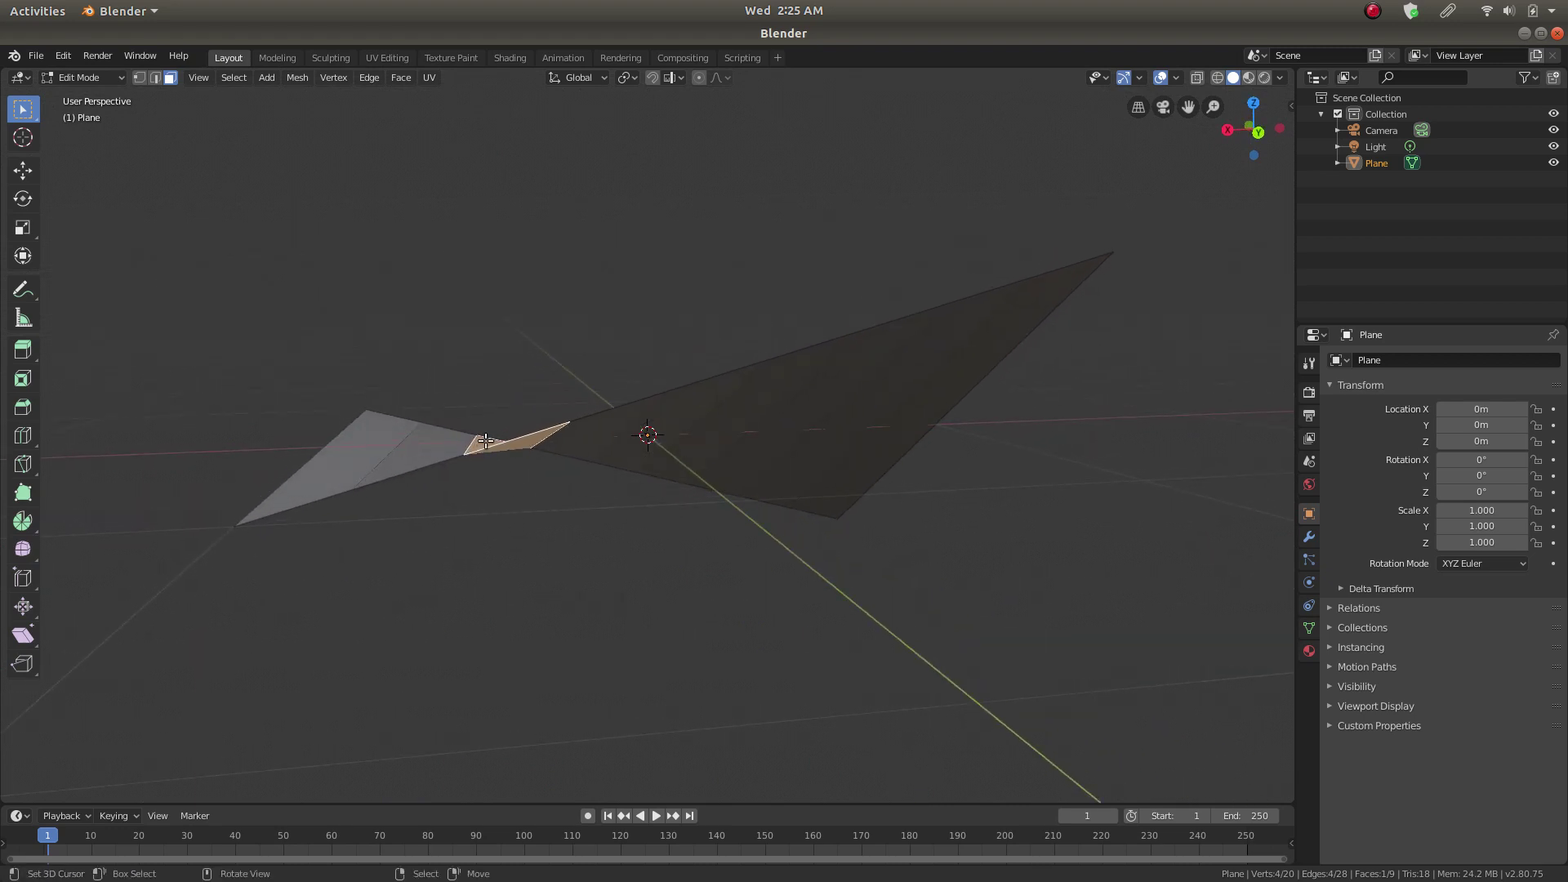
{"action": "middle_click_drag", "start_coordinate": [485, 479], "coordinate": [531, 454]}
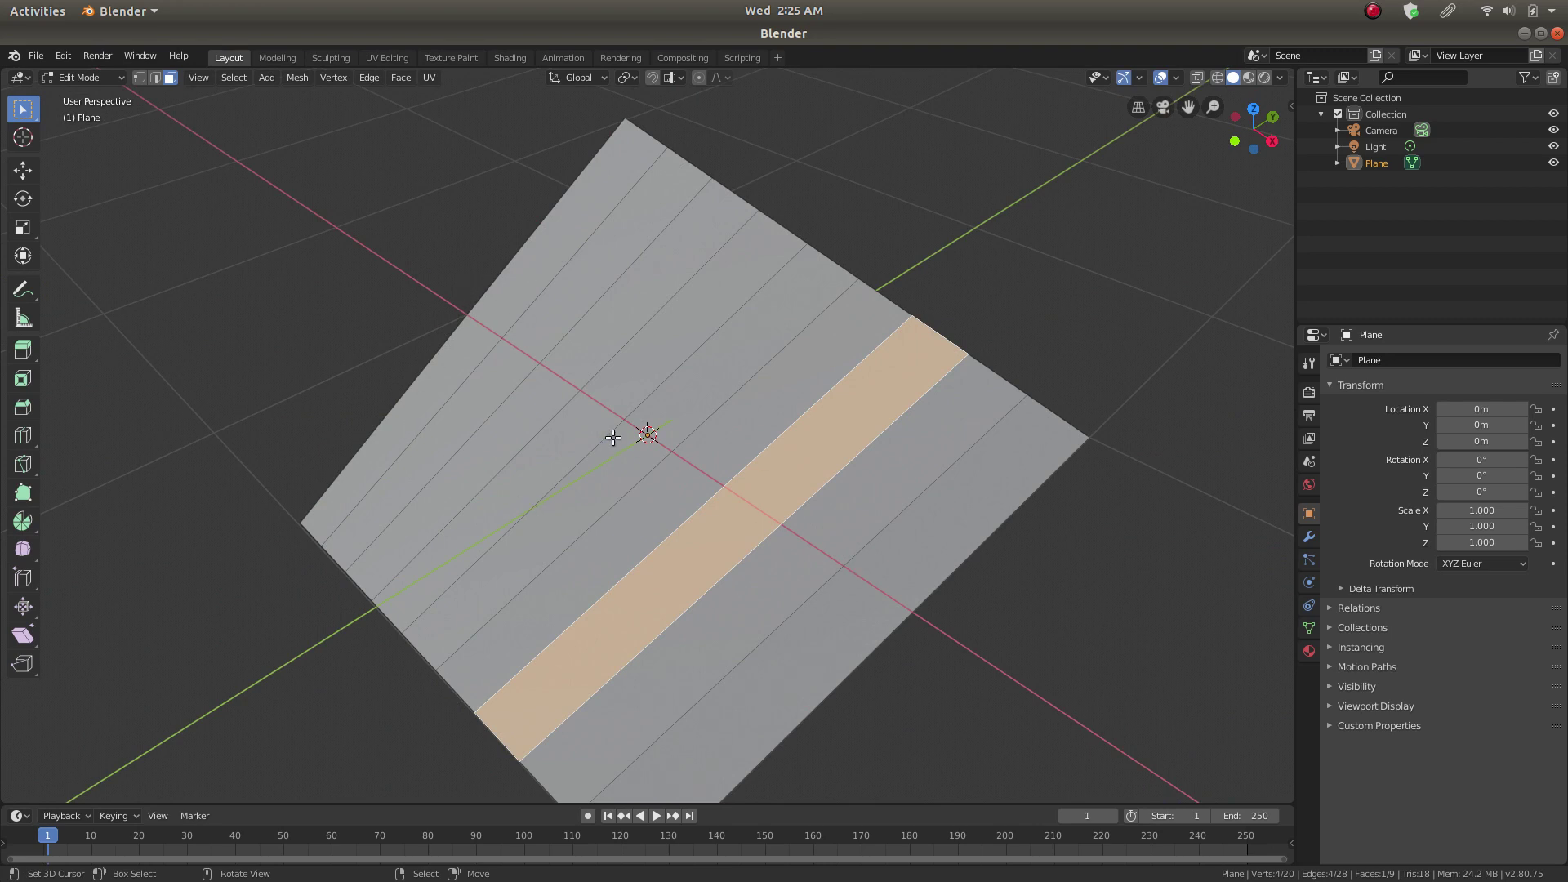
Step: Add 9 crosswise loop cuts, making a 90-face, 110-vertex grid
{"action": "key", "text": "ctrl+r"}
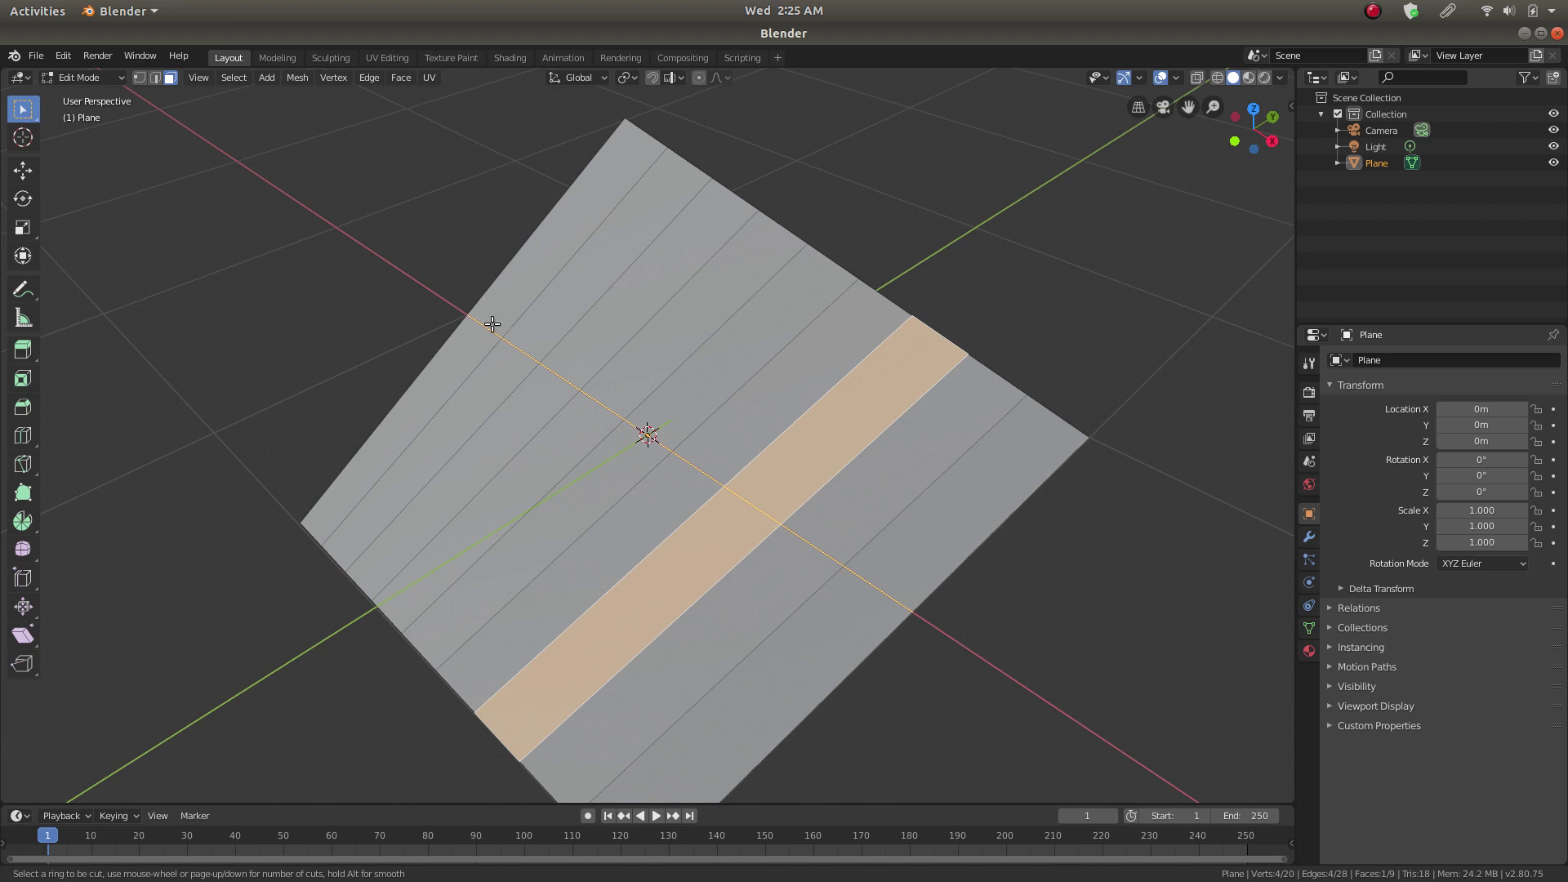
{"action": "scroll", "coordinate": [508, 337], "scroll_direction": "up", "scroll_amount": 7}
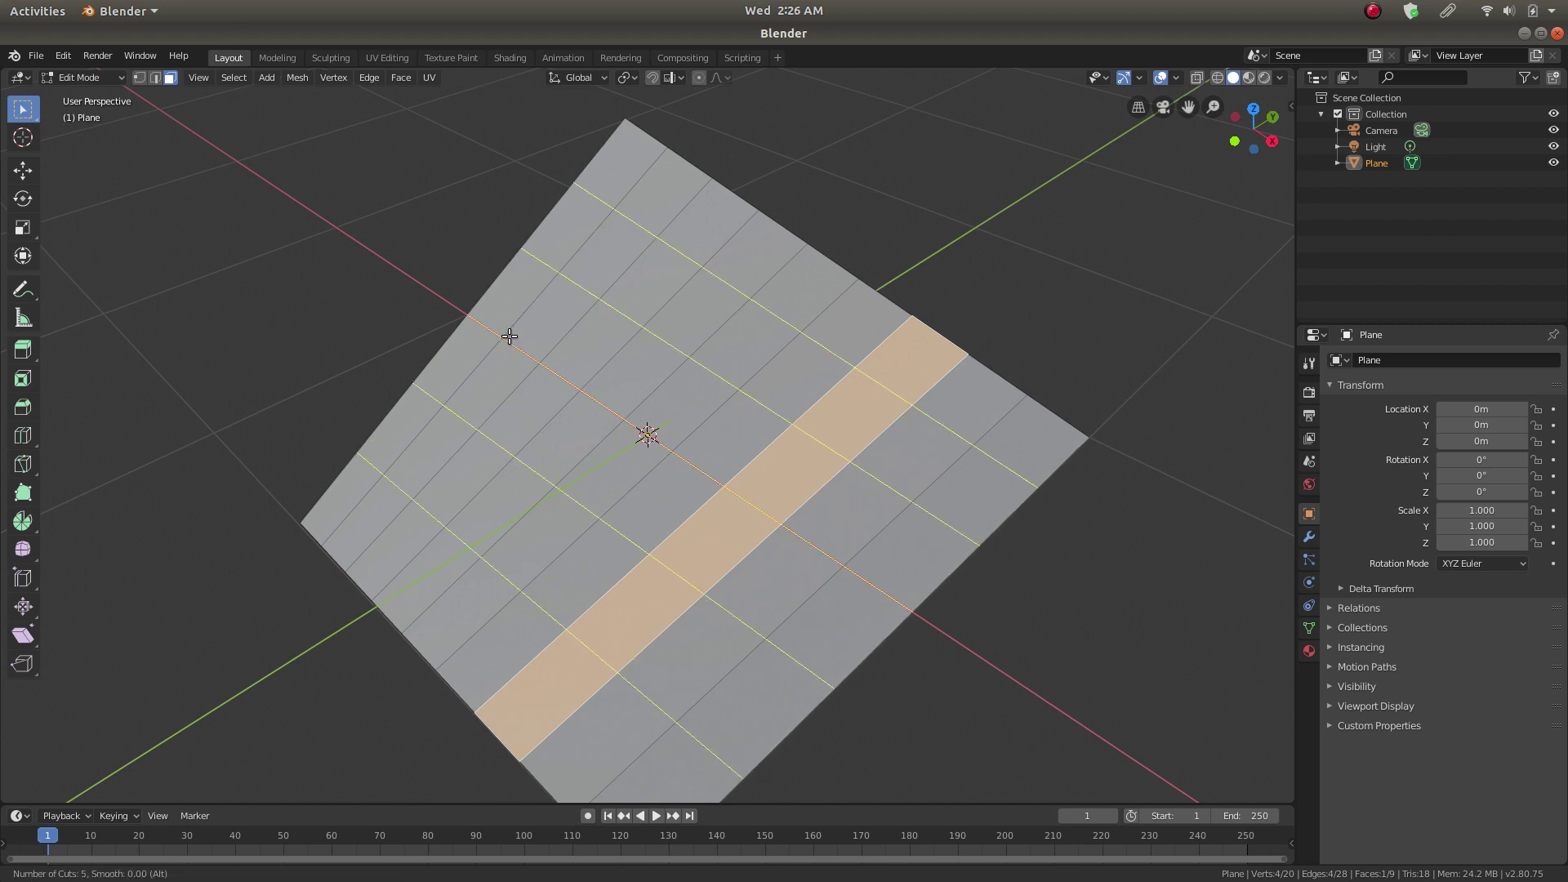
{"action": "scroll", "coordinate": [510, 336], "scroll_direction": "up", "scroll_amount": 1}
{"action": "left_click", "coordinate": [509, 371]}
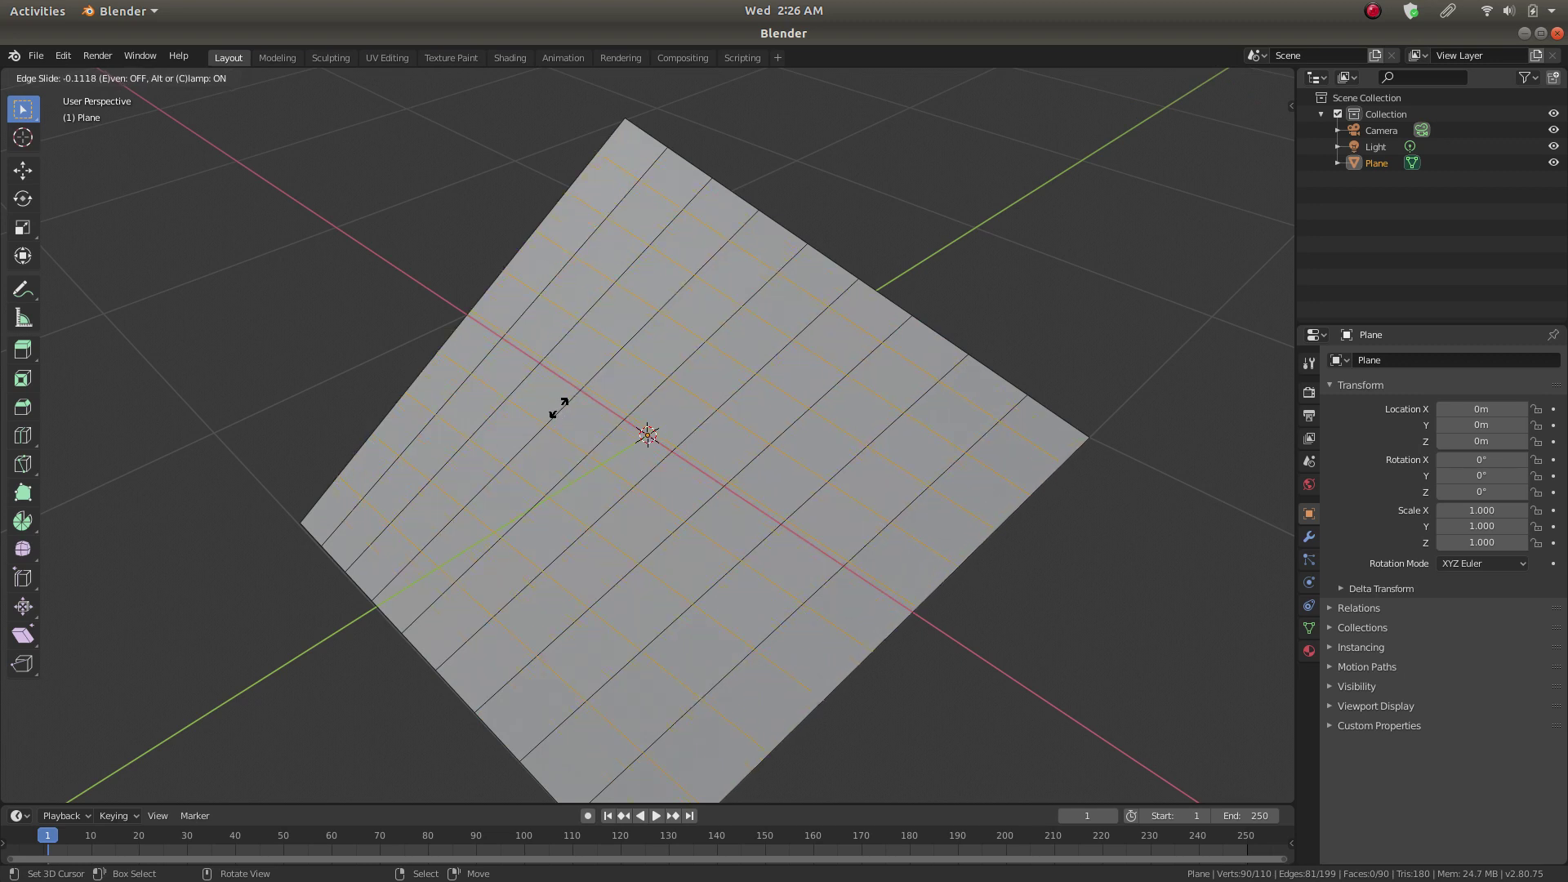
{"action": "left_click", "coordinate": [559, 407]}
{"action": "middle_click_drag", "start_coordinate": [657, 545], "coordinate": [392, 481]}
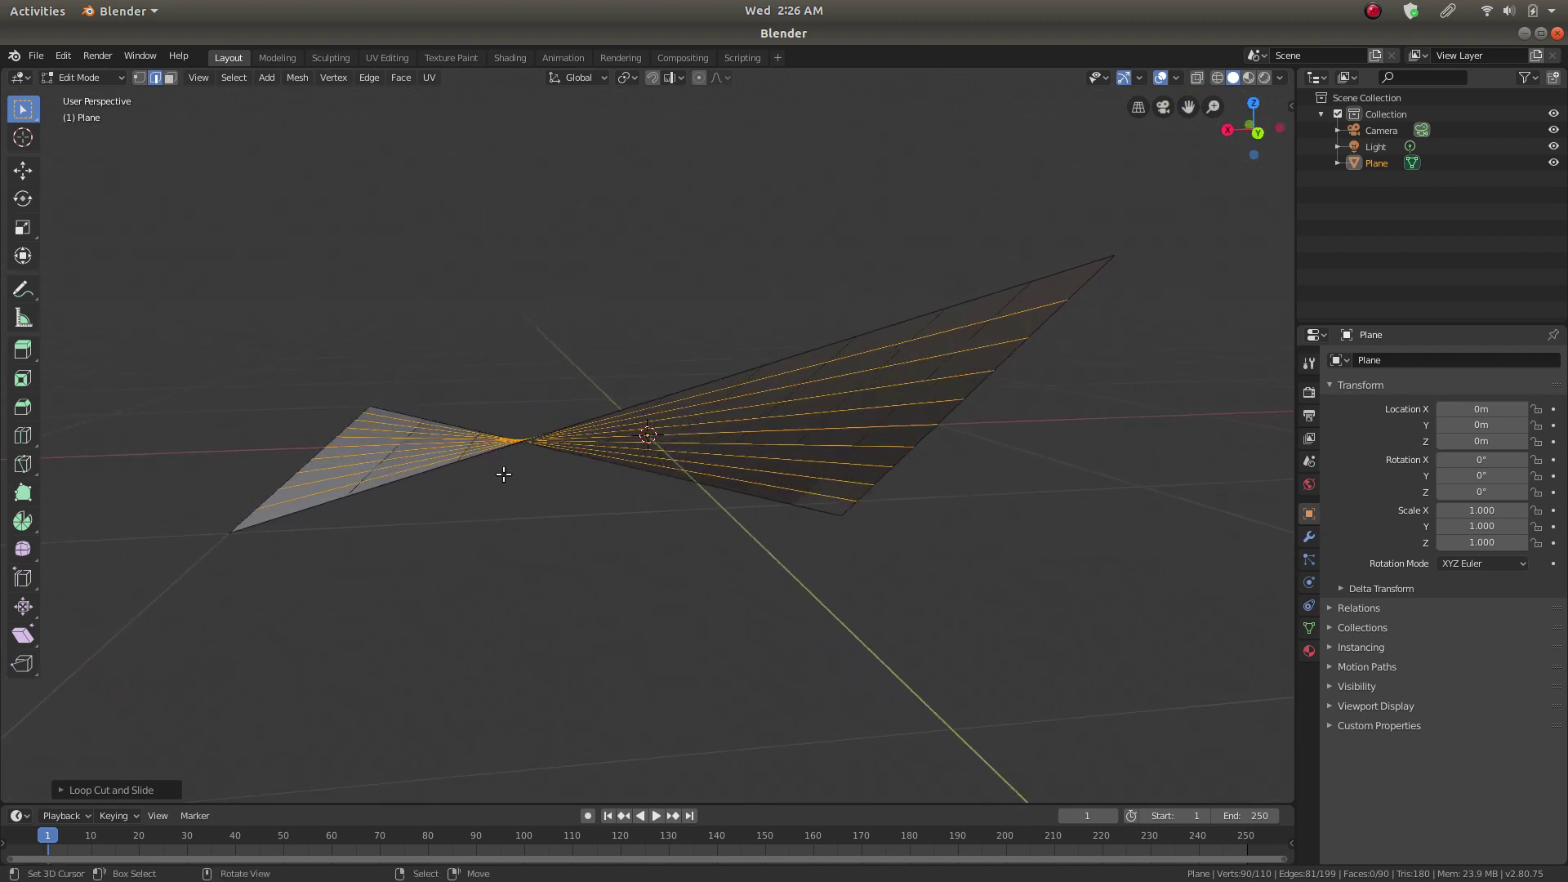
Step: Switch the 90-face gridded plane from Edit Mode back to Object Mode
{"action": "middle_click_drag", "start_coordinate": [507, 454], "coordinate": [447, 505]}
{"action": "scroll", "coordinate": [748, 510], "scroll_direction": "up", "scroll_amount": 2}
{"action": "middle_click_drag", "start_coordinate": [1045, 569], "coordinate": [839, 582], "text": "shift"}
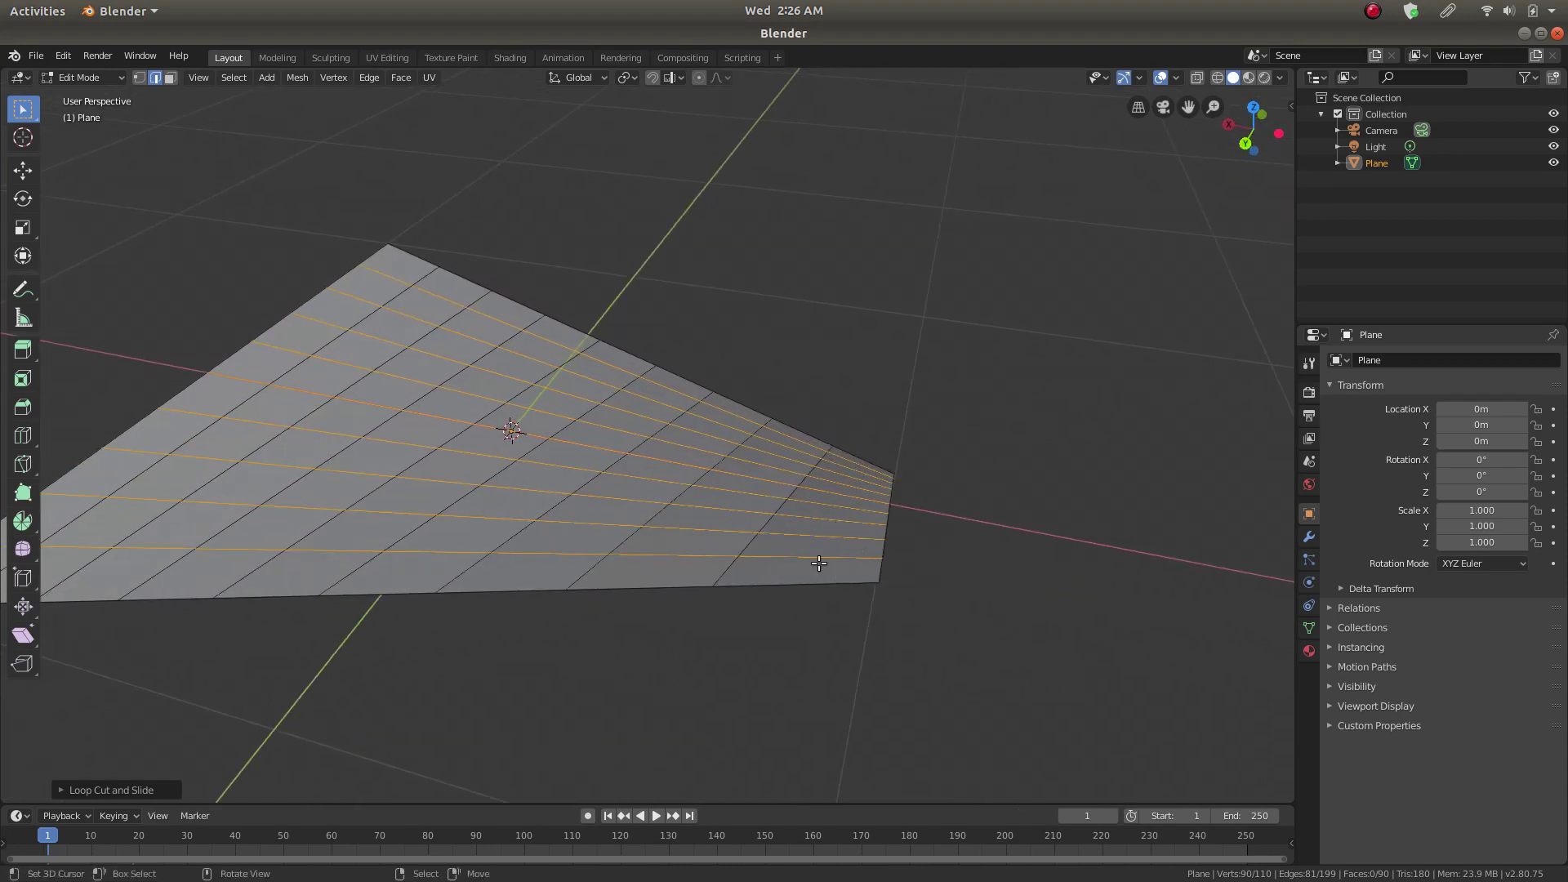
{"action": "middle_click_drag", "start_coordinate": [870, 462], "coordinate": [903, 528]}
{"action": "scroll", "coordinate": [903, 529], "scroll_direction": "down", "scroll_amount": 3}
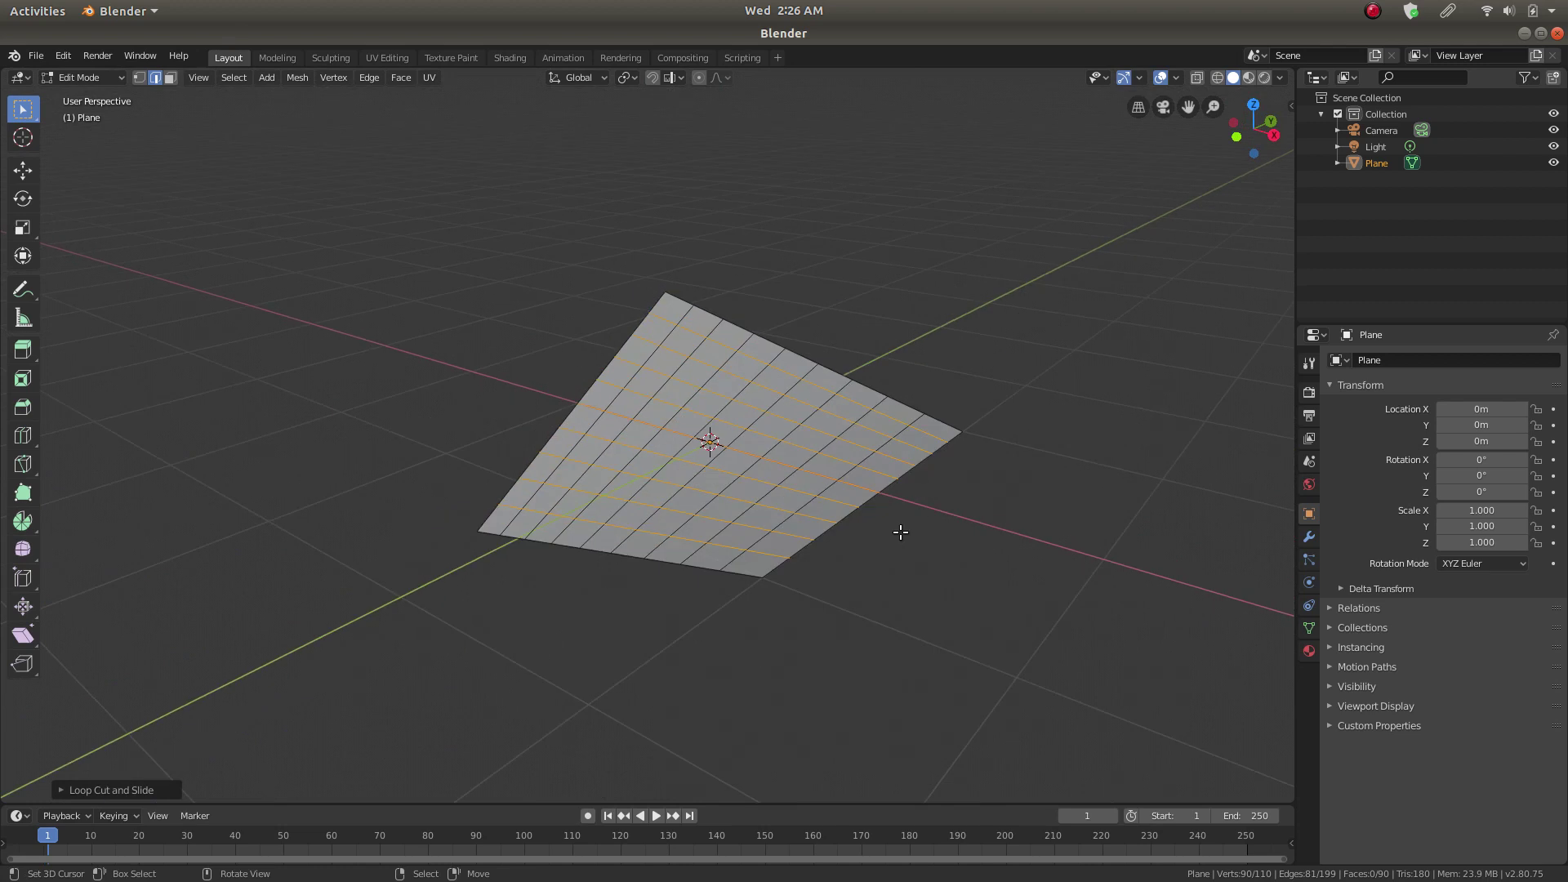
{"action": "key", "text": "Tab"}
{"action": "middle_click_drag", "start_coordinate": [787, 473], "coordinate": [738, 435]}
{"action": "middle_click_drag", "start_coordinate": [692, 392], "coordinate": [855, 477]}
{"action": "scroll", "coordinate": [839, 494], "scroll_direction": "down", "scroll_amount": 3}
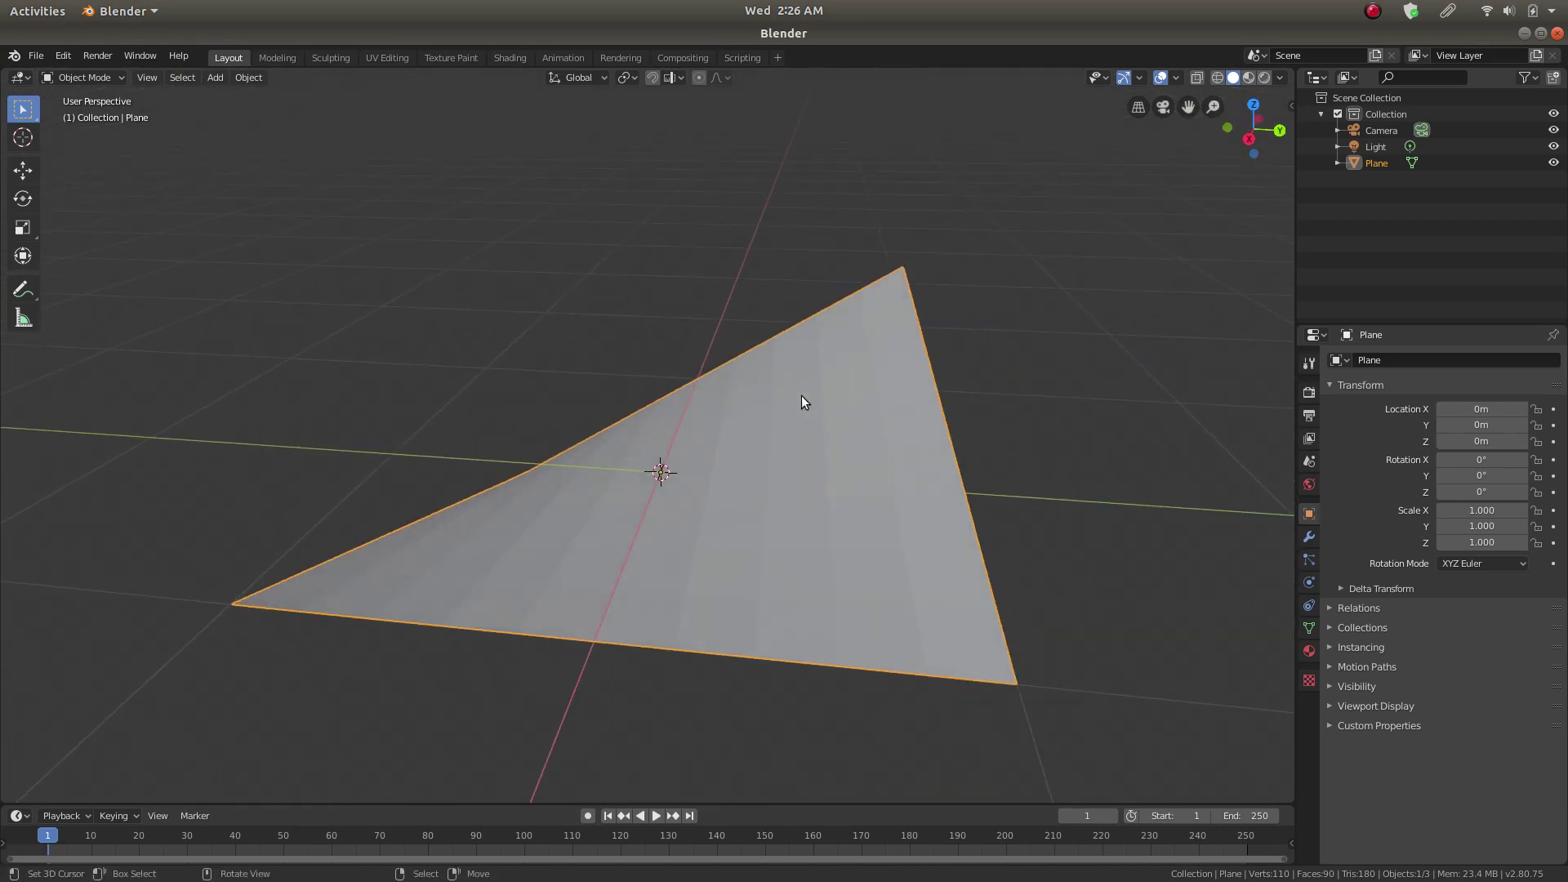
{"action": "middle_click_drag", "start_coordinate": [639, 510], "coordinate": [810, 497]}
{"action": "middle_click_drag", "start_coordinate": [766, 443], "coordinate": [758, 490]}
Step: Apply Shade Smooth to the plane from the Object menu
{"action": "left_click", "coordinate": [250, 77]}
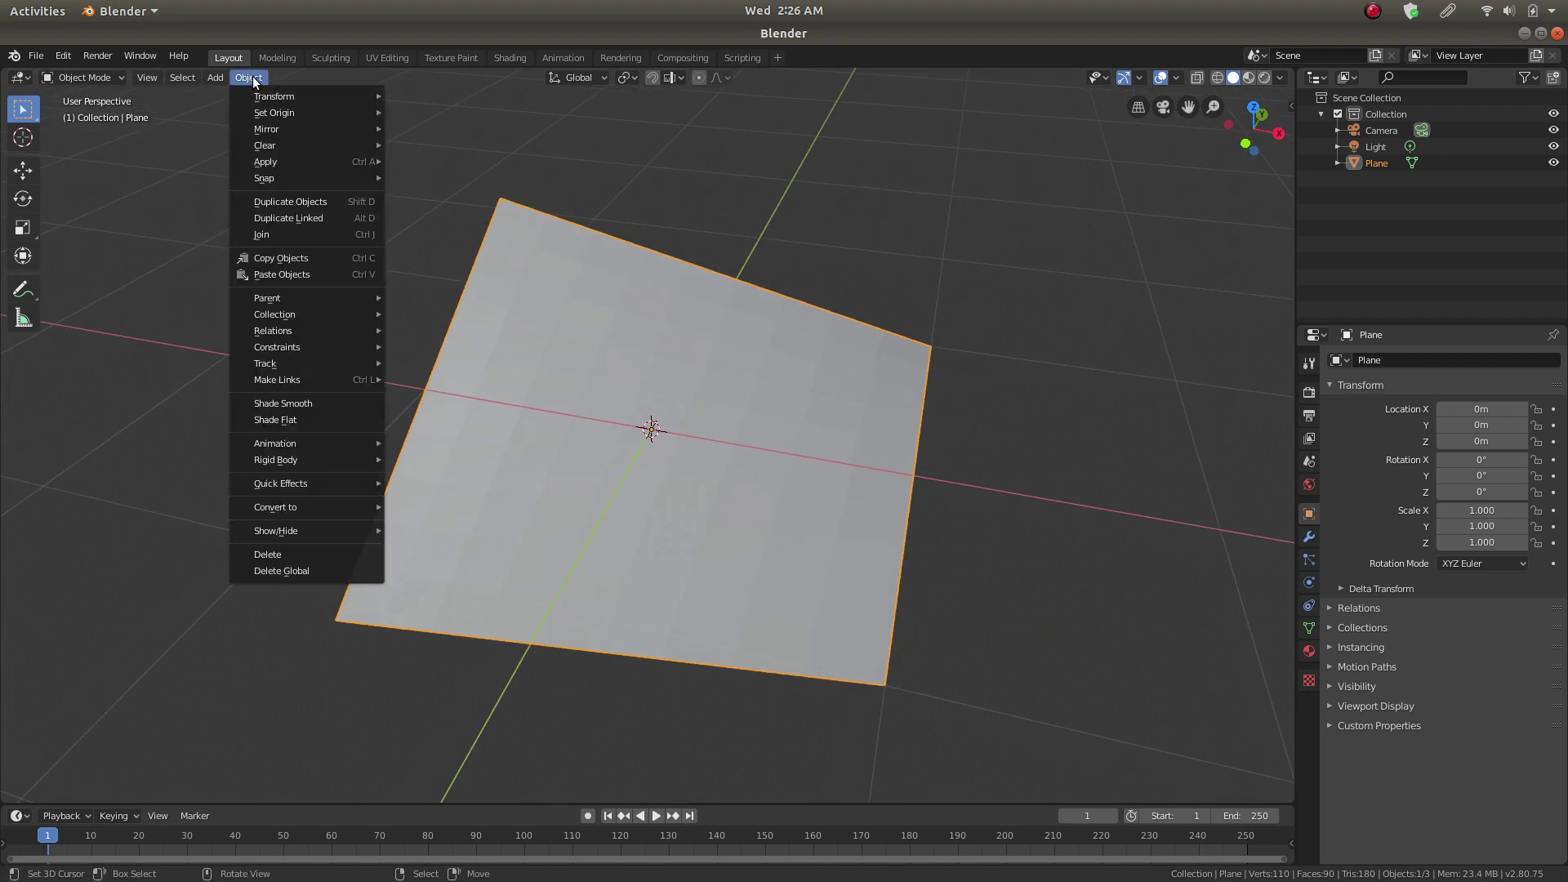
{"action": "left_click", "coordinate": [315, 400]}
{"action": "middle_click_drag", "start_coordinate": [787, 472], "coordinate": [392, 478]}
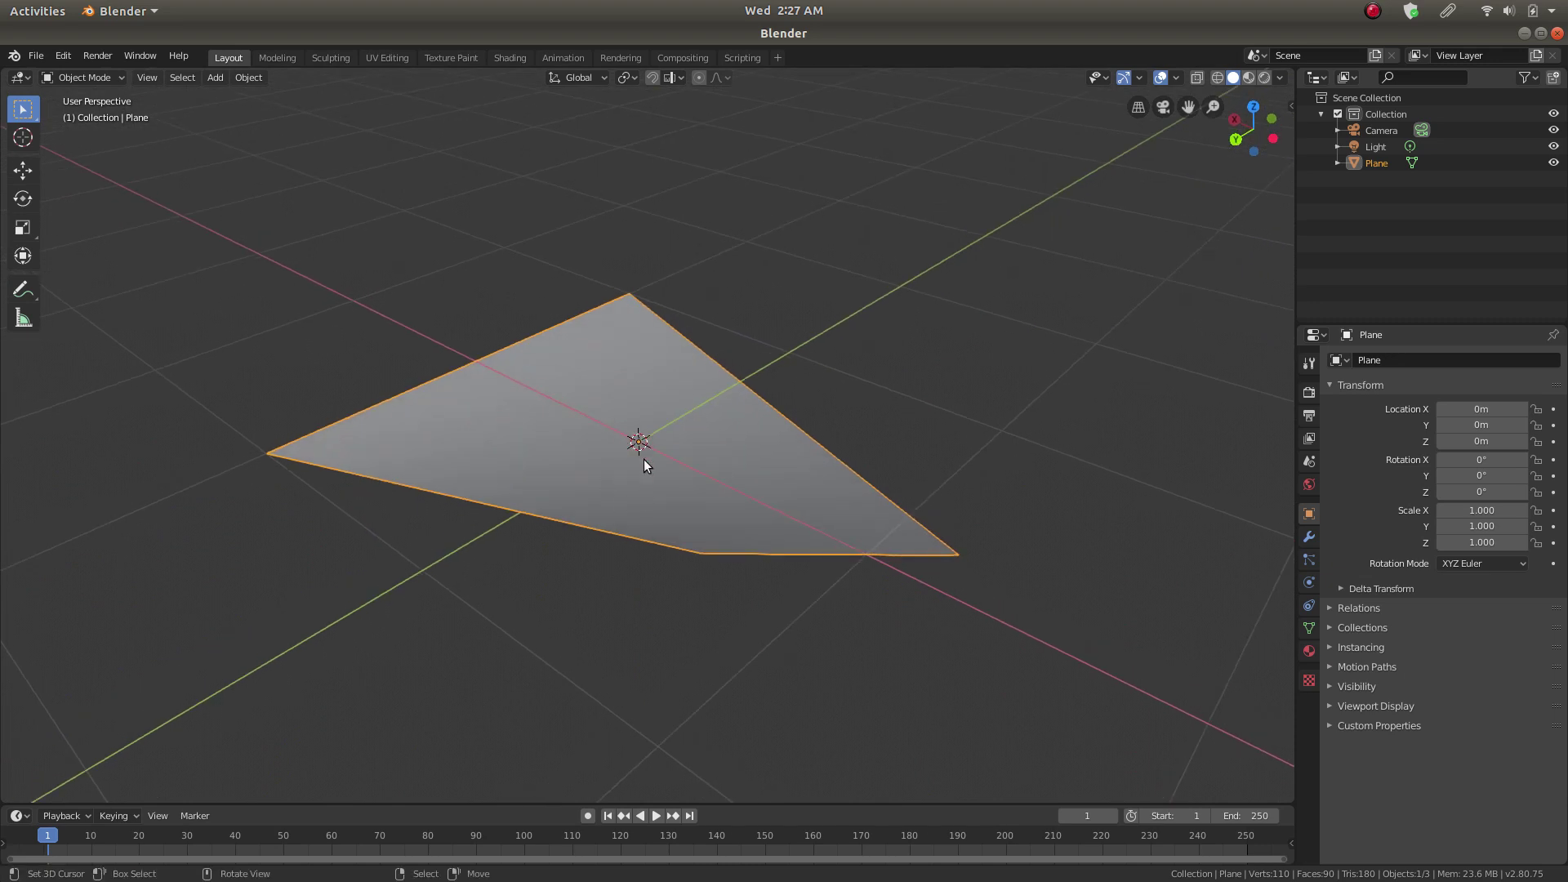
{"action": "middle_click_drag", "start_coordinate": [491, 395], "coordinate": [634, 500]}
{"action": "middle_click_drag", "start_coordinate": [784, 479], "coordinate": [684, 549]}
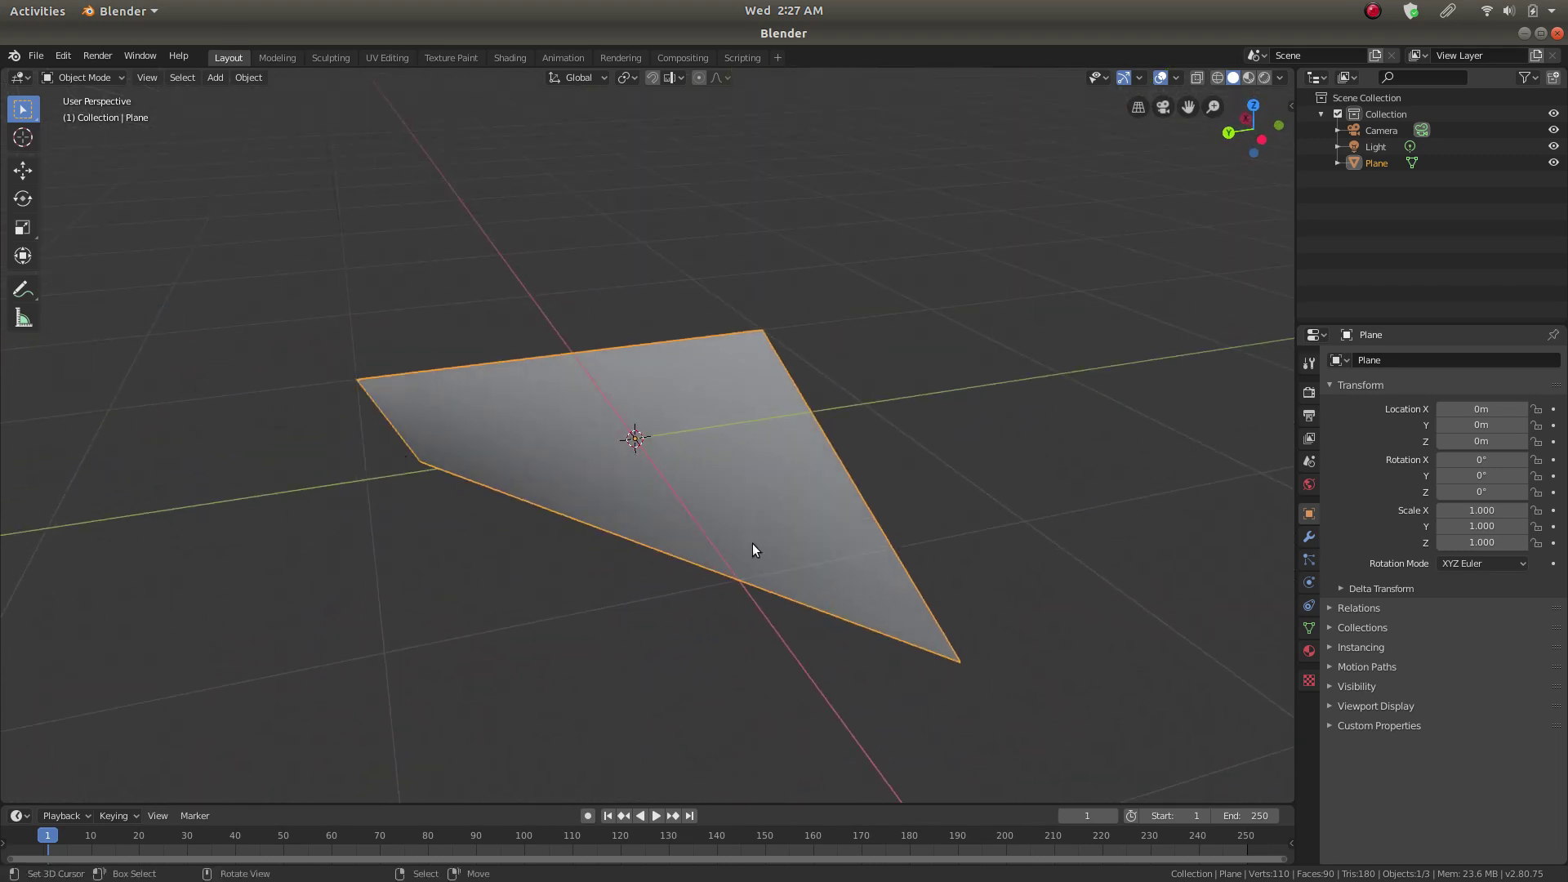
{"action": "middle_click_drag", "start_coordinate": [391, 500], "coordinate": [438, 491]}
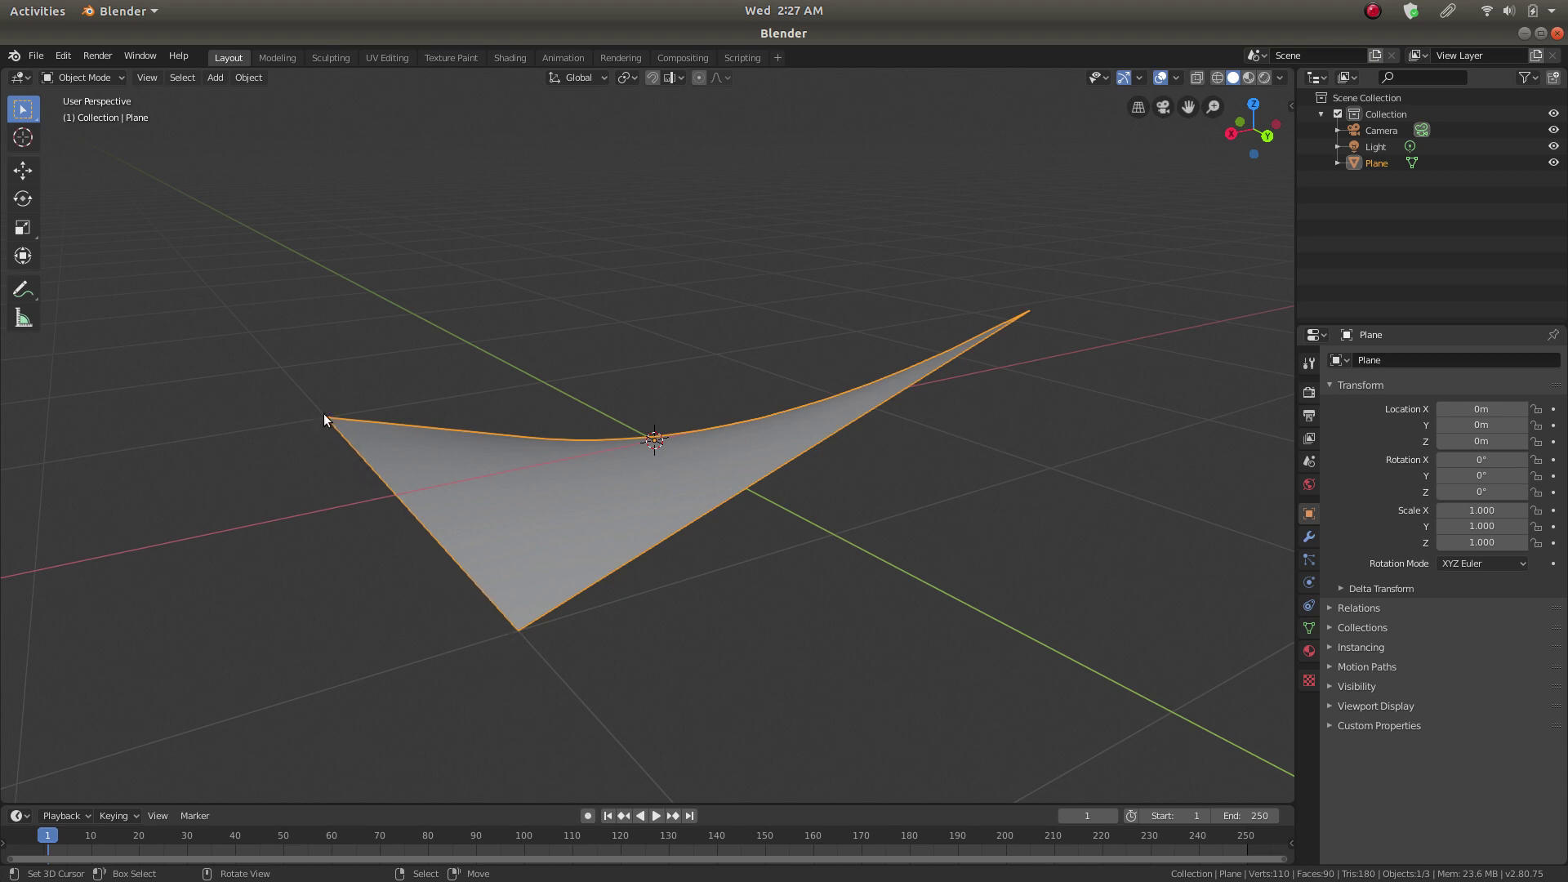
Step: Orbit and zoom around the smoothed plane to inspect its shading
{"action": "middle_click_drag", "start_coordinate": [1004, 301], "coordinate": [784, 312]}
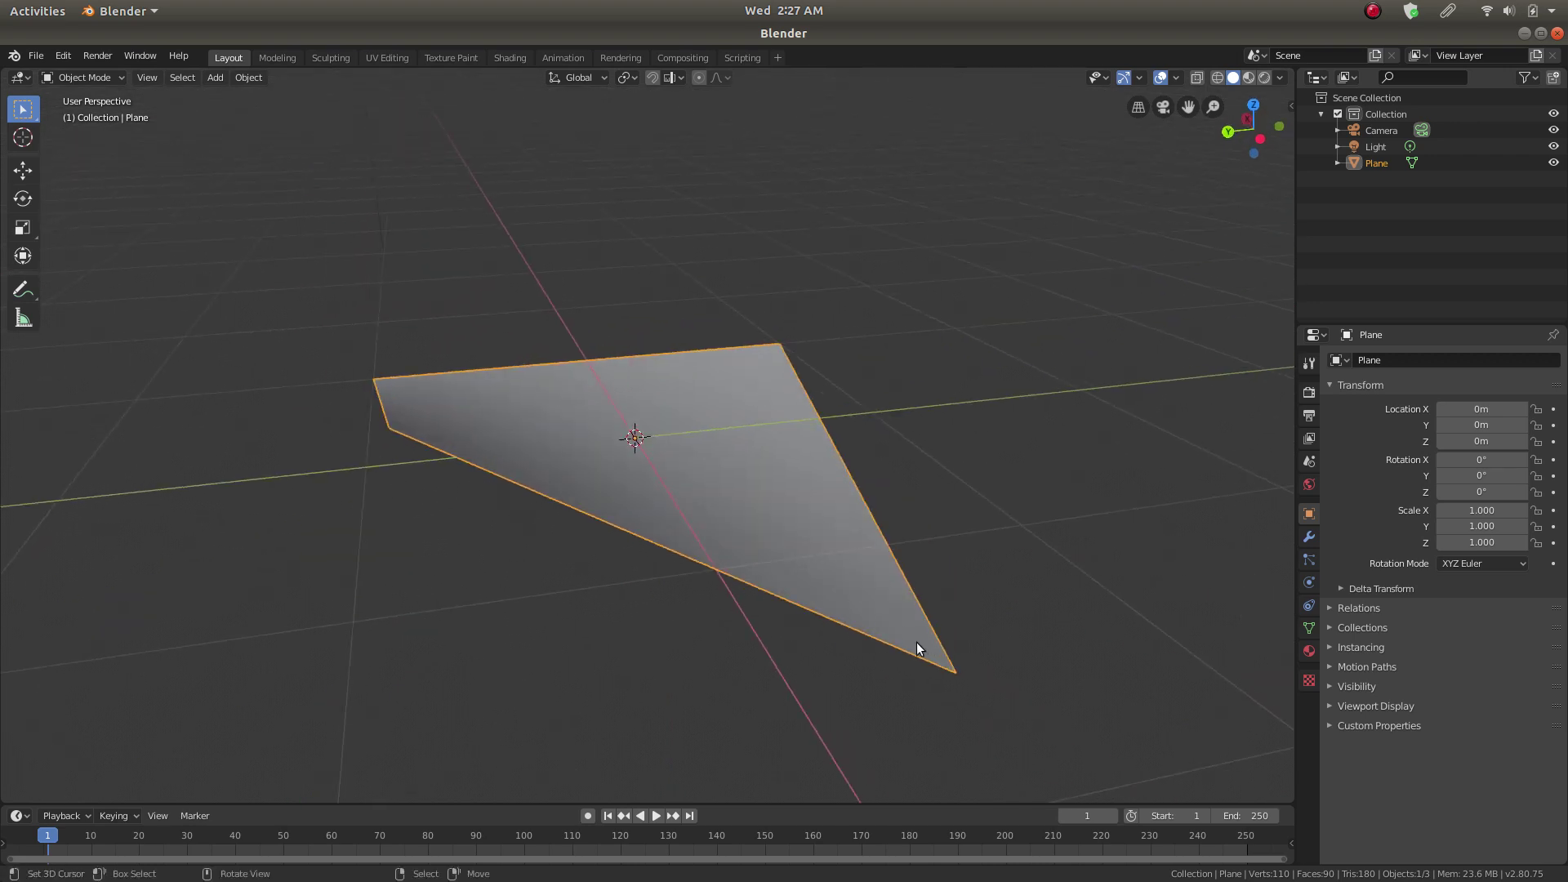
{"action": "middle_click_drag", "start_coordinate": [651, 544], "coordinate": [698, 504]}
{"action": "scroll", "coordinate": [698, 504], "scroll_direction": "down", "scroll_amount": 3}
{"action": "middle_click_drag", "start_coordinate": [619, 469], "coordinate": [546, 425]}
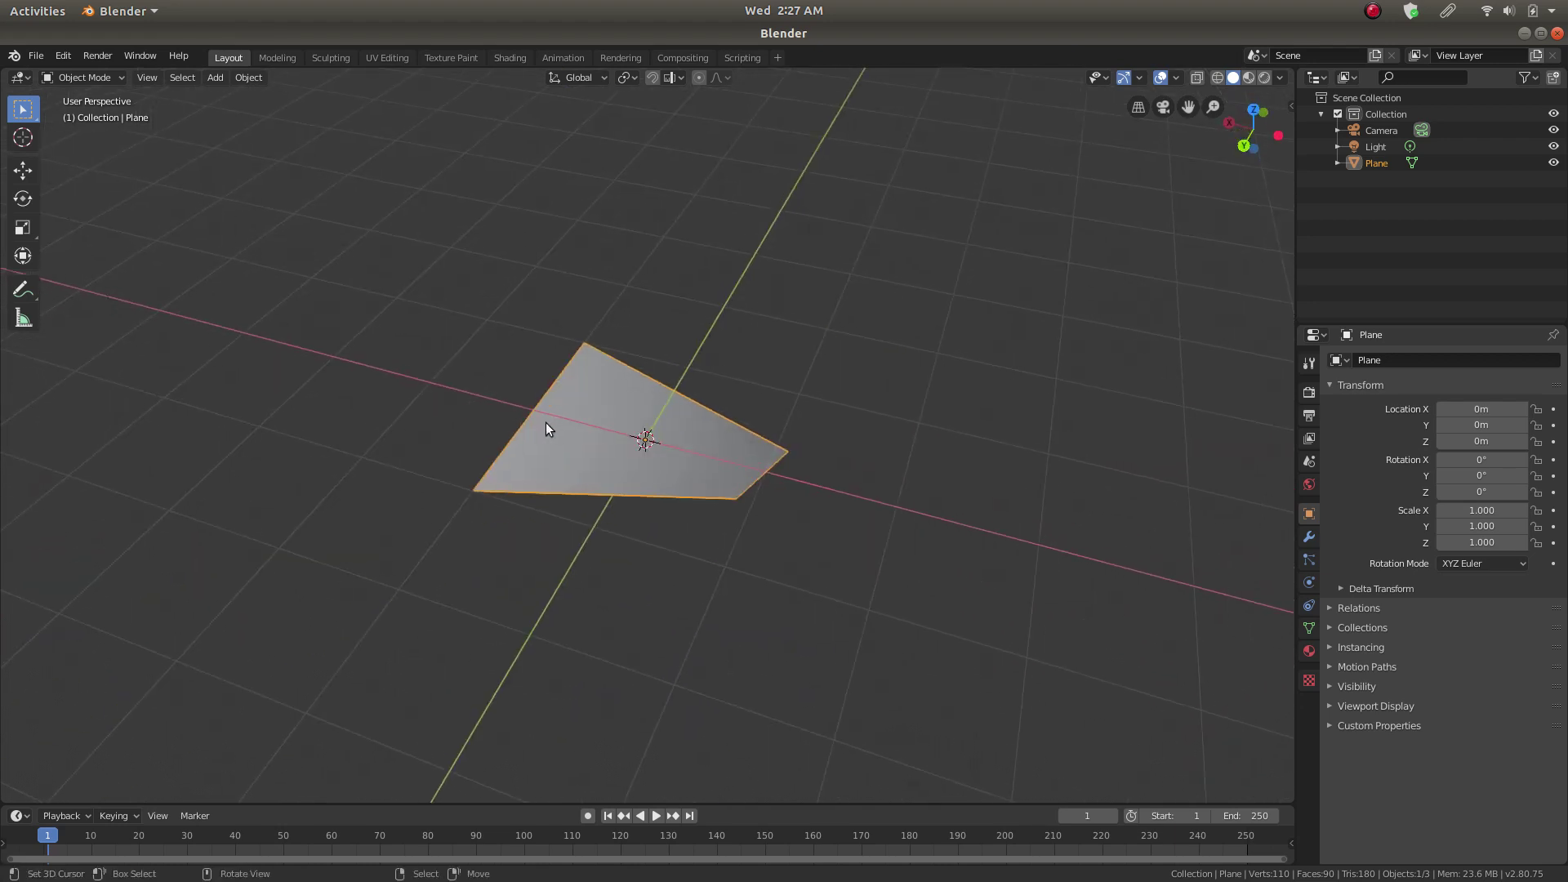
{"action": "scroll", "coordinate": [637, 465], "scroll_direction": "up", "scroll_amount": 4}
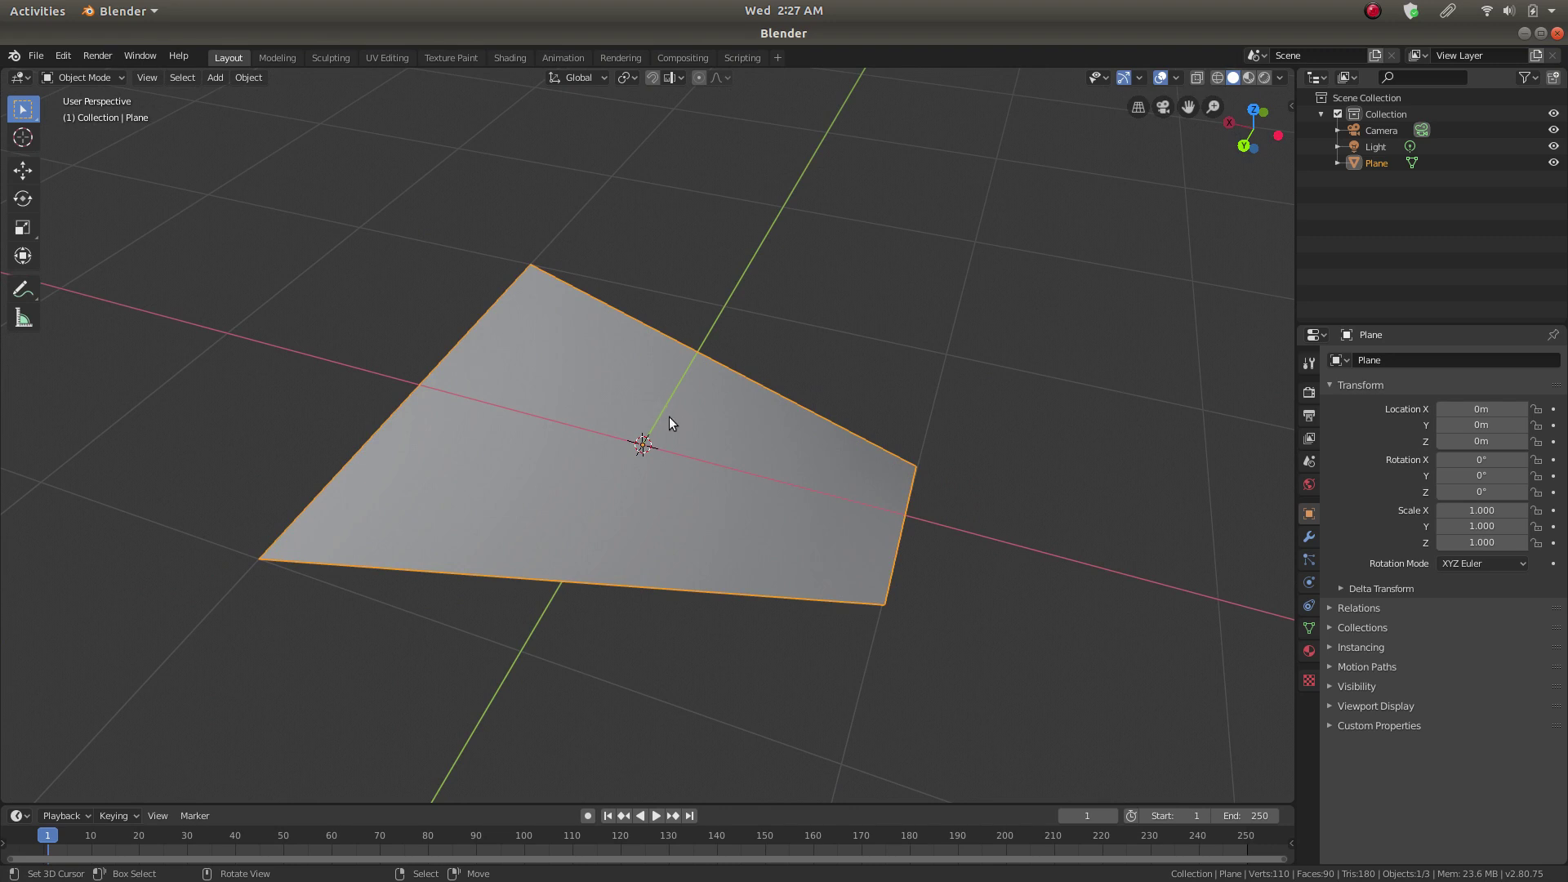
{"action": "scroll", "coordinate": [669, 421], "scroll_direction": "down", "scroll_amount": 3}
{"action": "scroll", "coordinate": [652, 463], "scroll_direction": "down", "scroll_amount": 2}
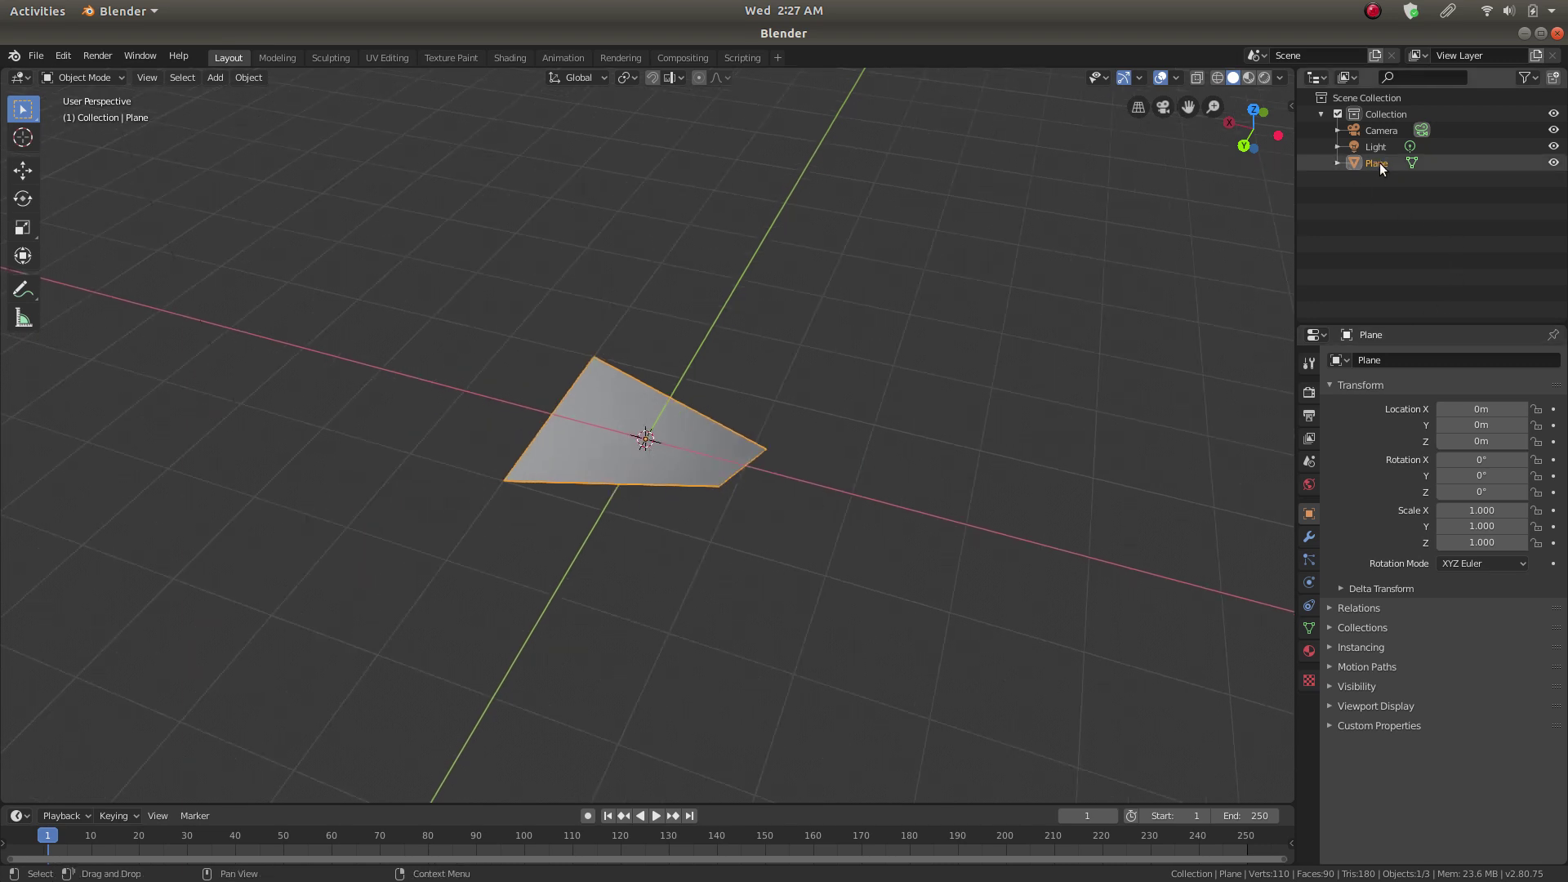
Step: Rename the plane to 'Simple ruled surface' and hide it from view
{"action": "left_click", "coordinate": [1415, 364]}
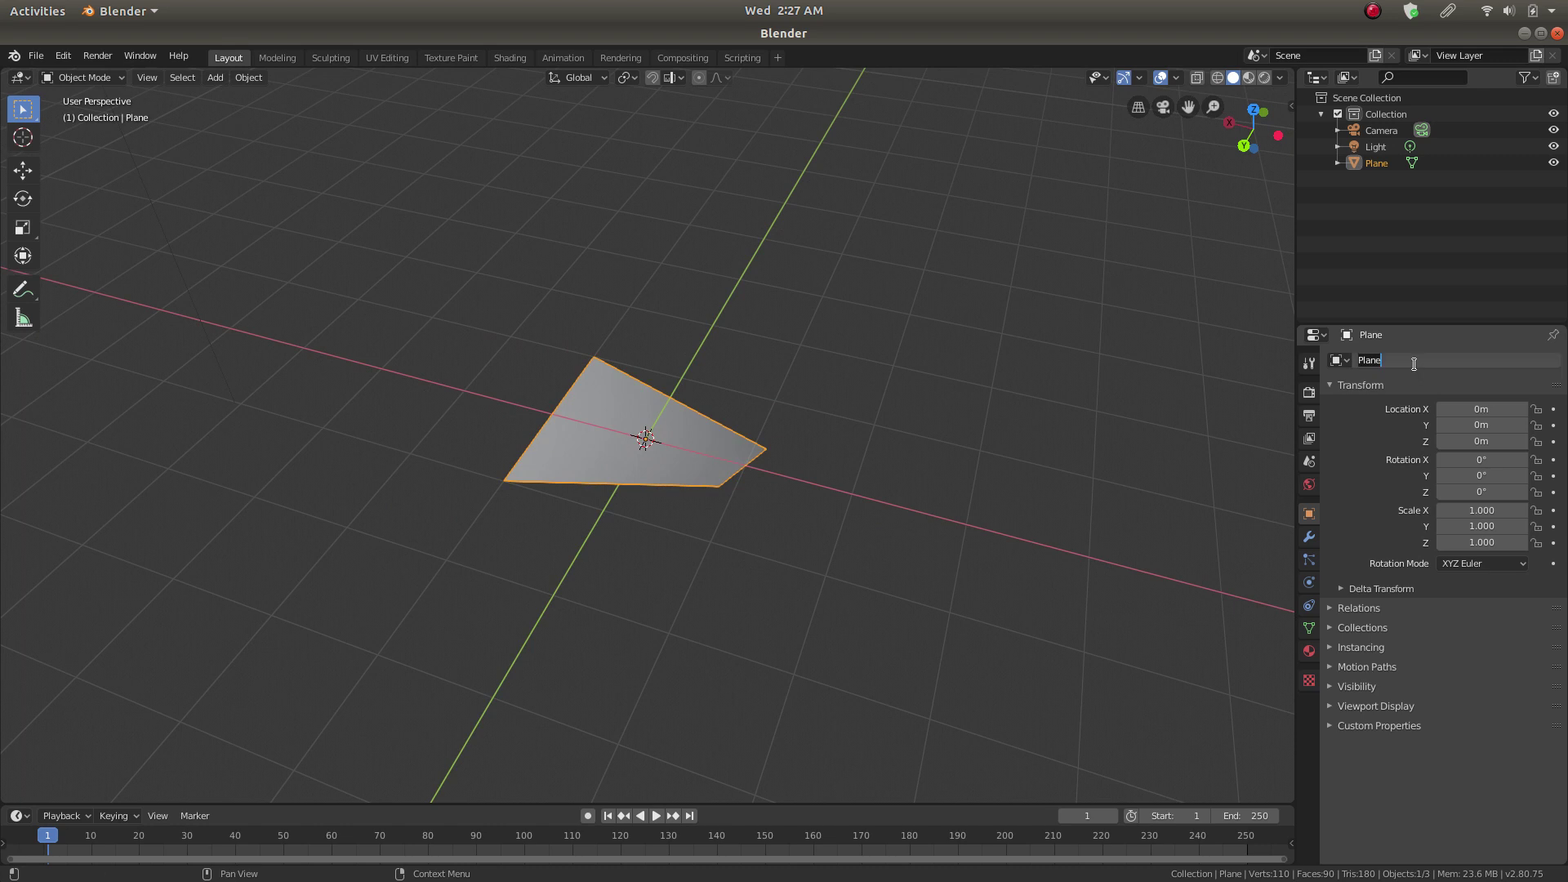
{"action": "type", "text": "Sl"}
{"action": "key", "text": "Return"}
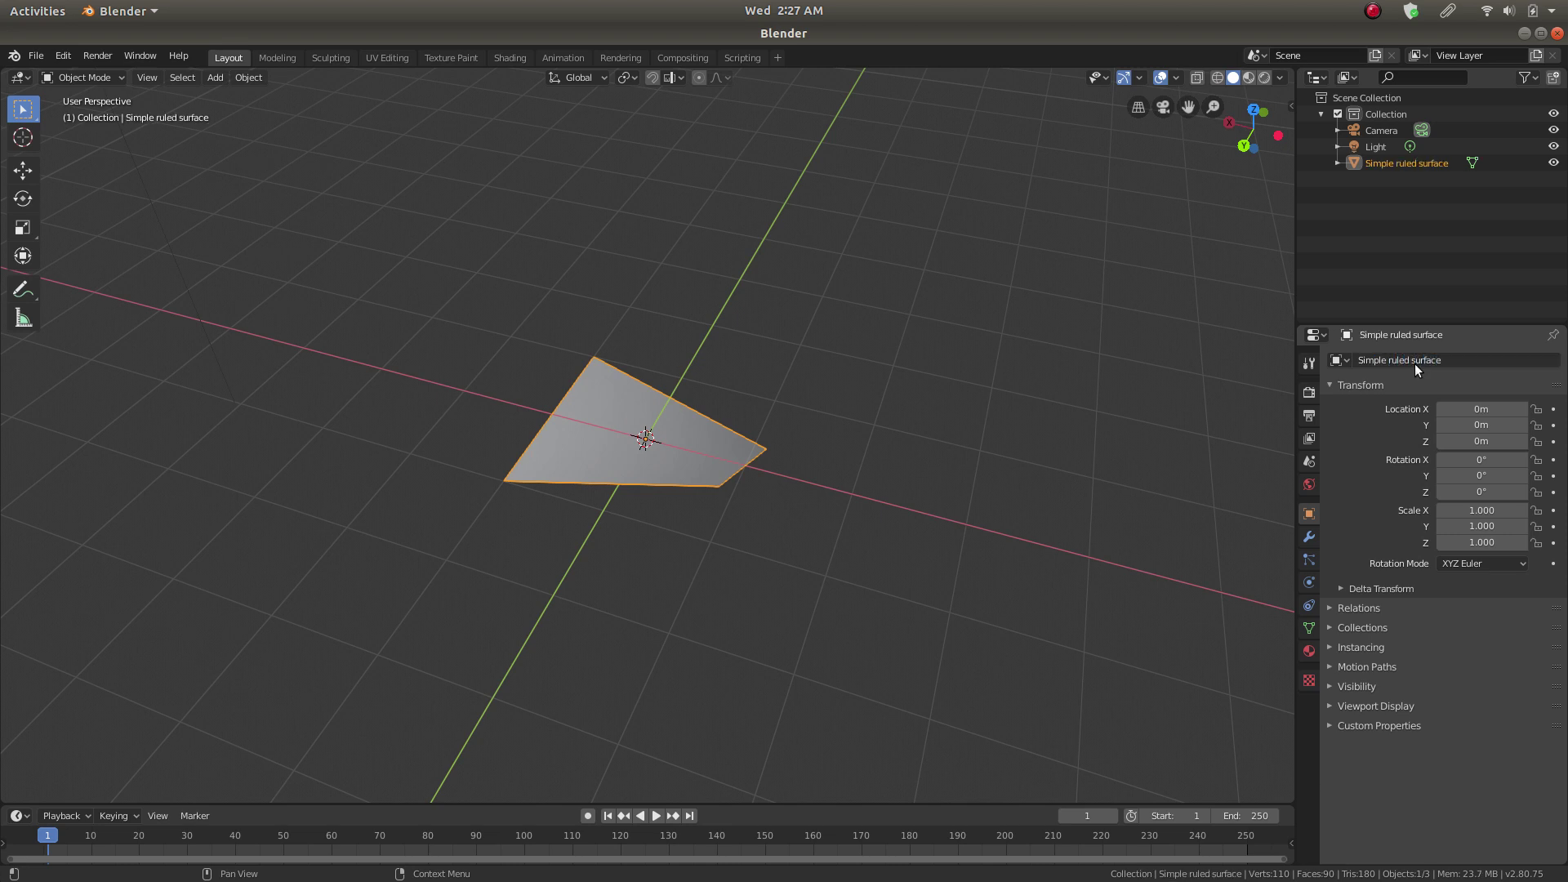
{"action": "left_click", "coordinate": [1554, 163]}
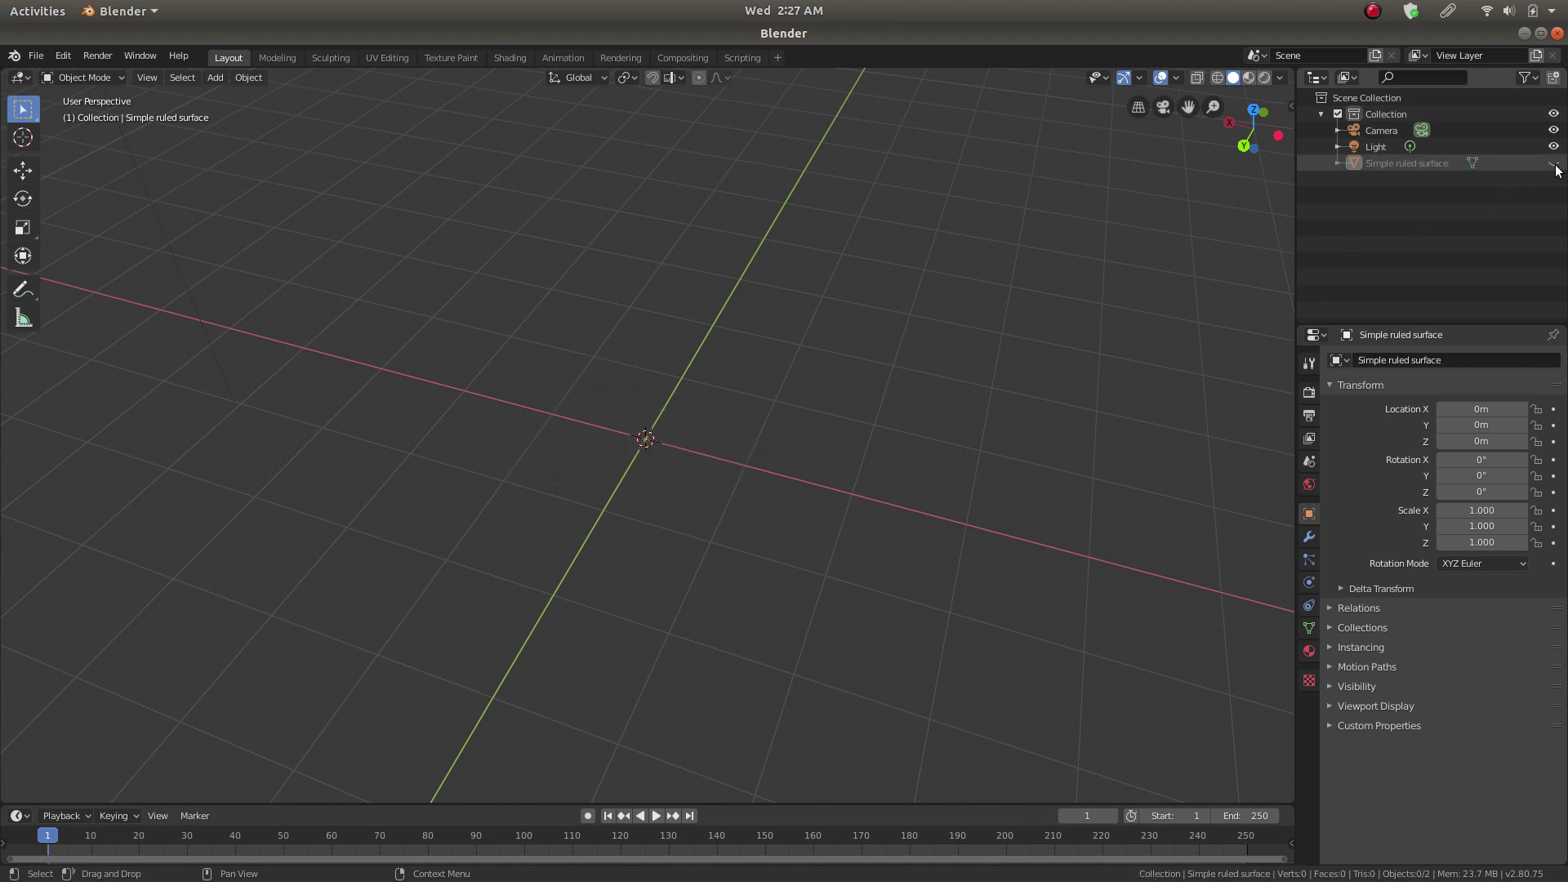
Step: Switch to the top view and bring up the save-file browser
{"action": "scroll", "coordinate": [678, 424], "scroll_direction": "up", "scroll_amount": 2}
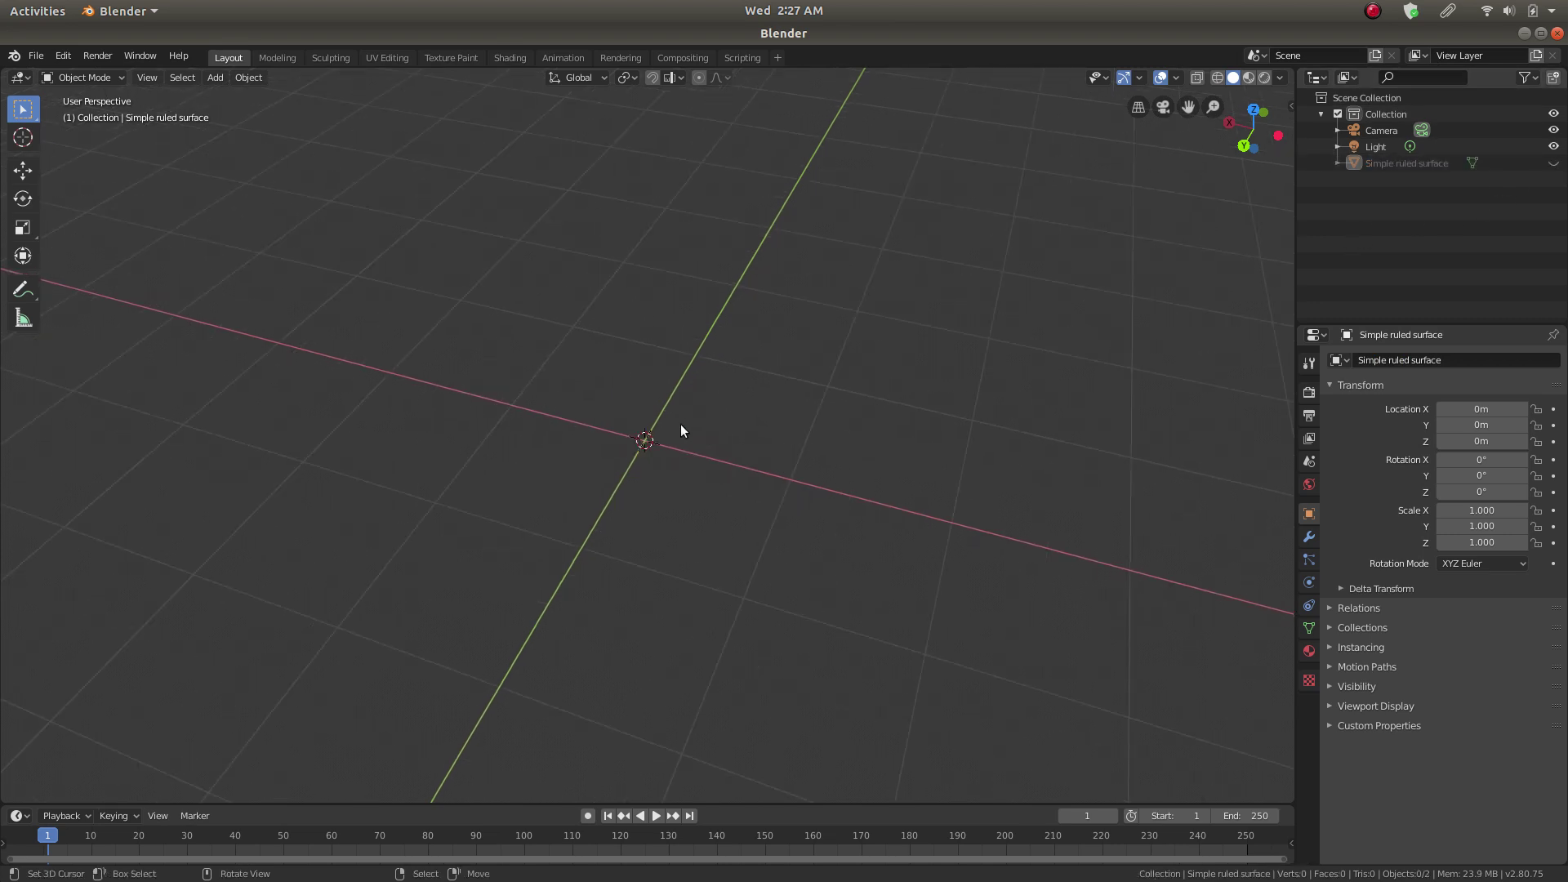
{"action": "key", "text": "KP_7"}
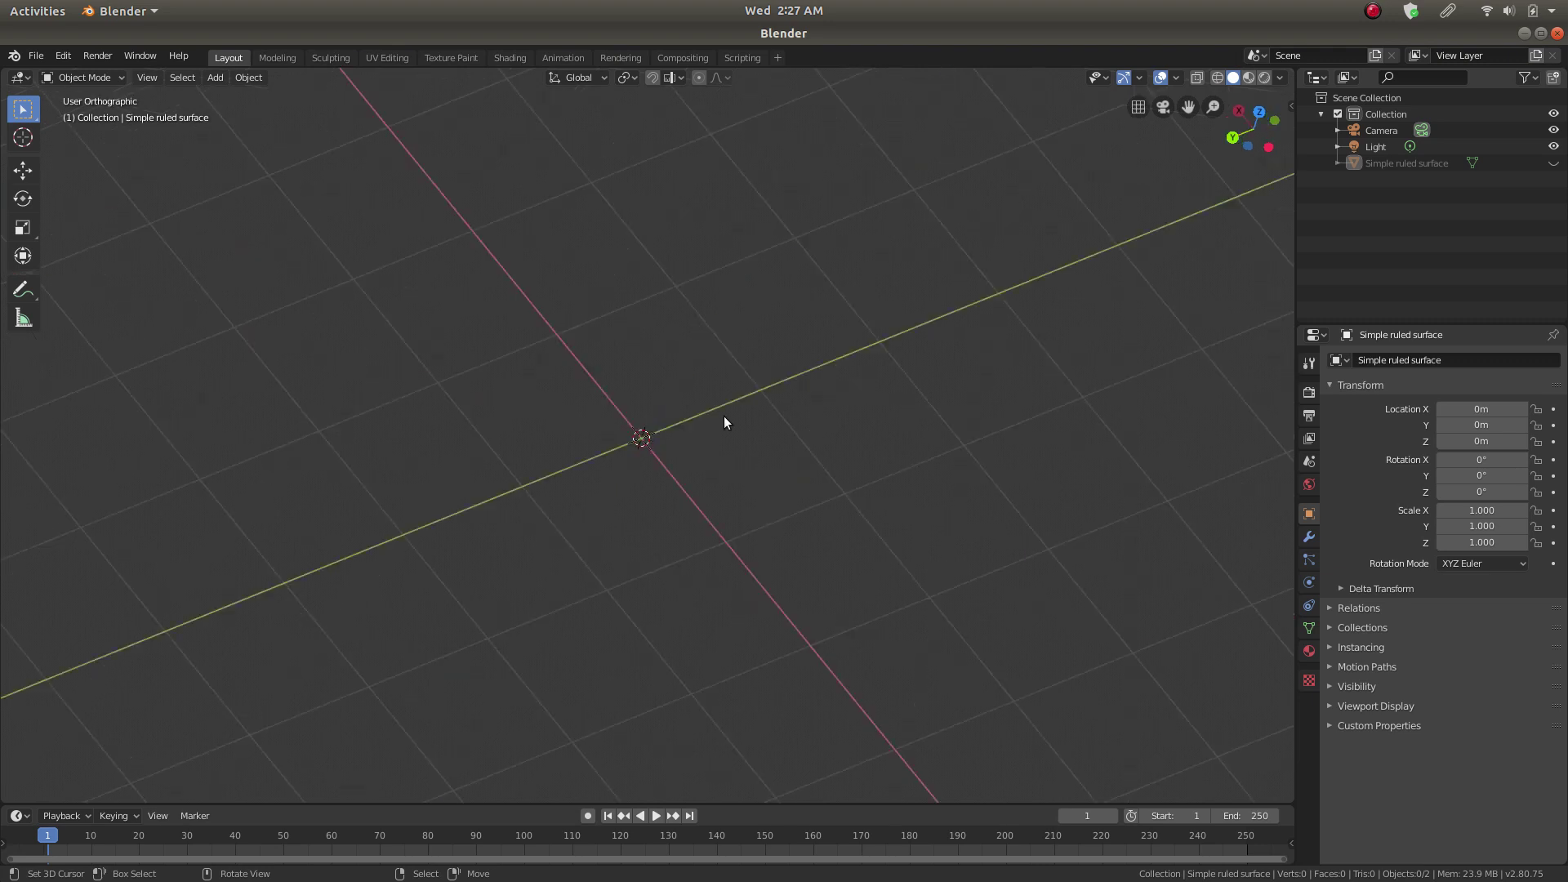
{"action": "key", "text": "ctrl+s"}
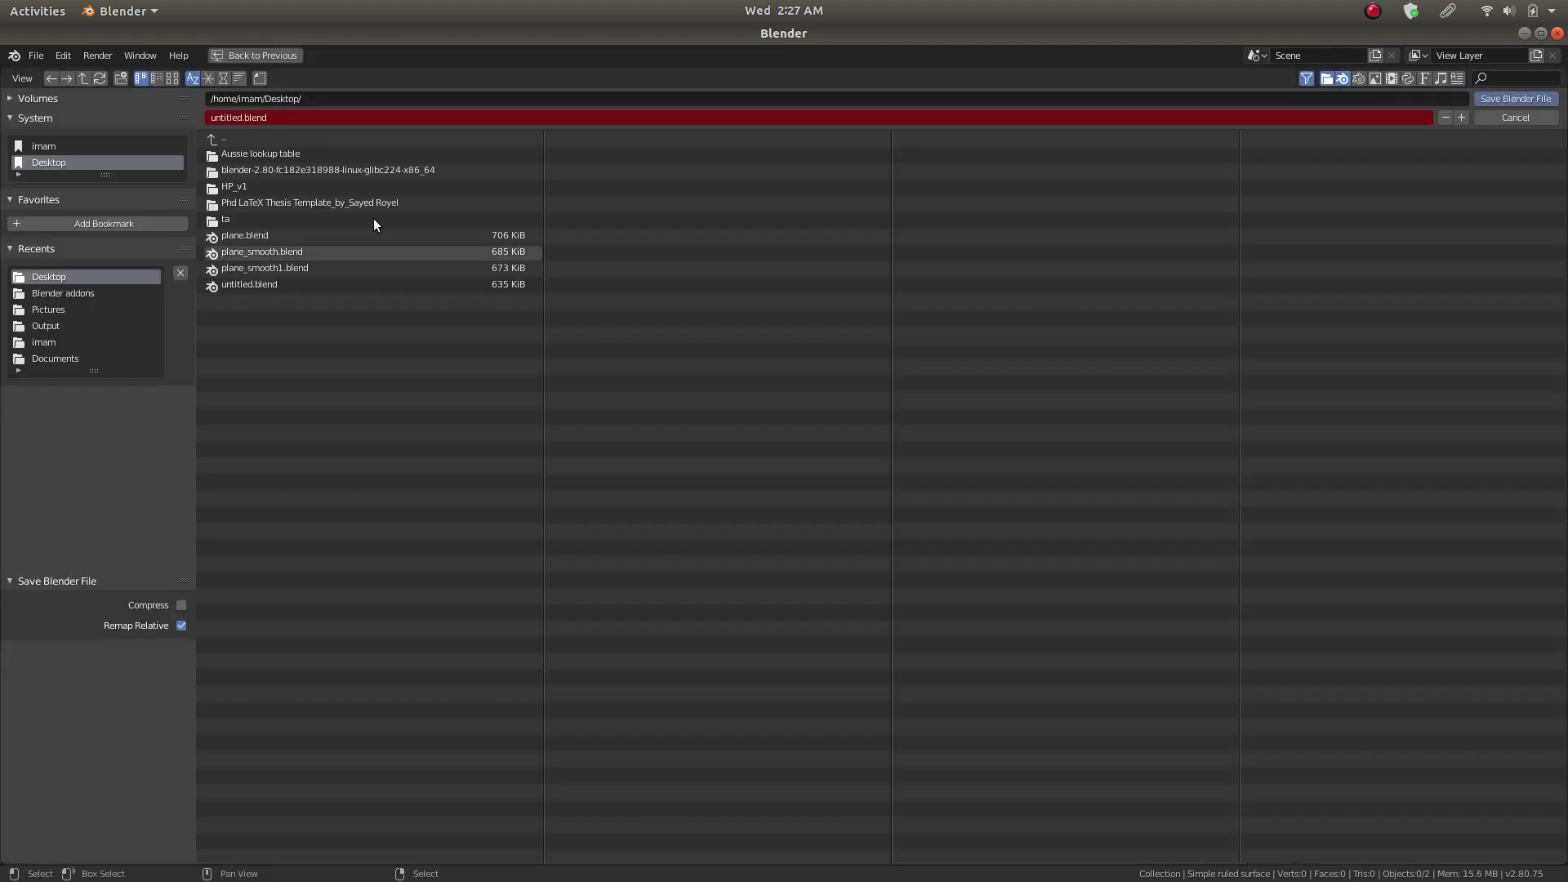
Step: Replace 'untitled' with 'surface' and save the file as surface.blend
{"action": "left_click", "coordinate": [230, 115]}
{"action": "double_click", "coordinate": [230, 115]}
{"action": "type", "text": "surfac"}
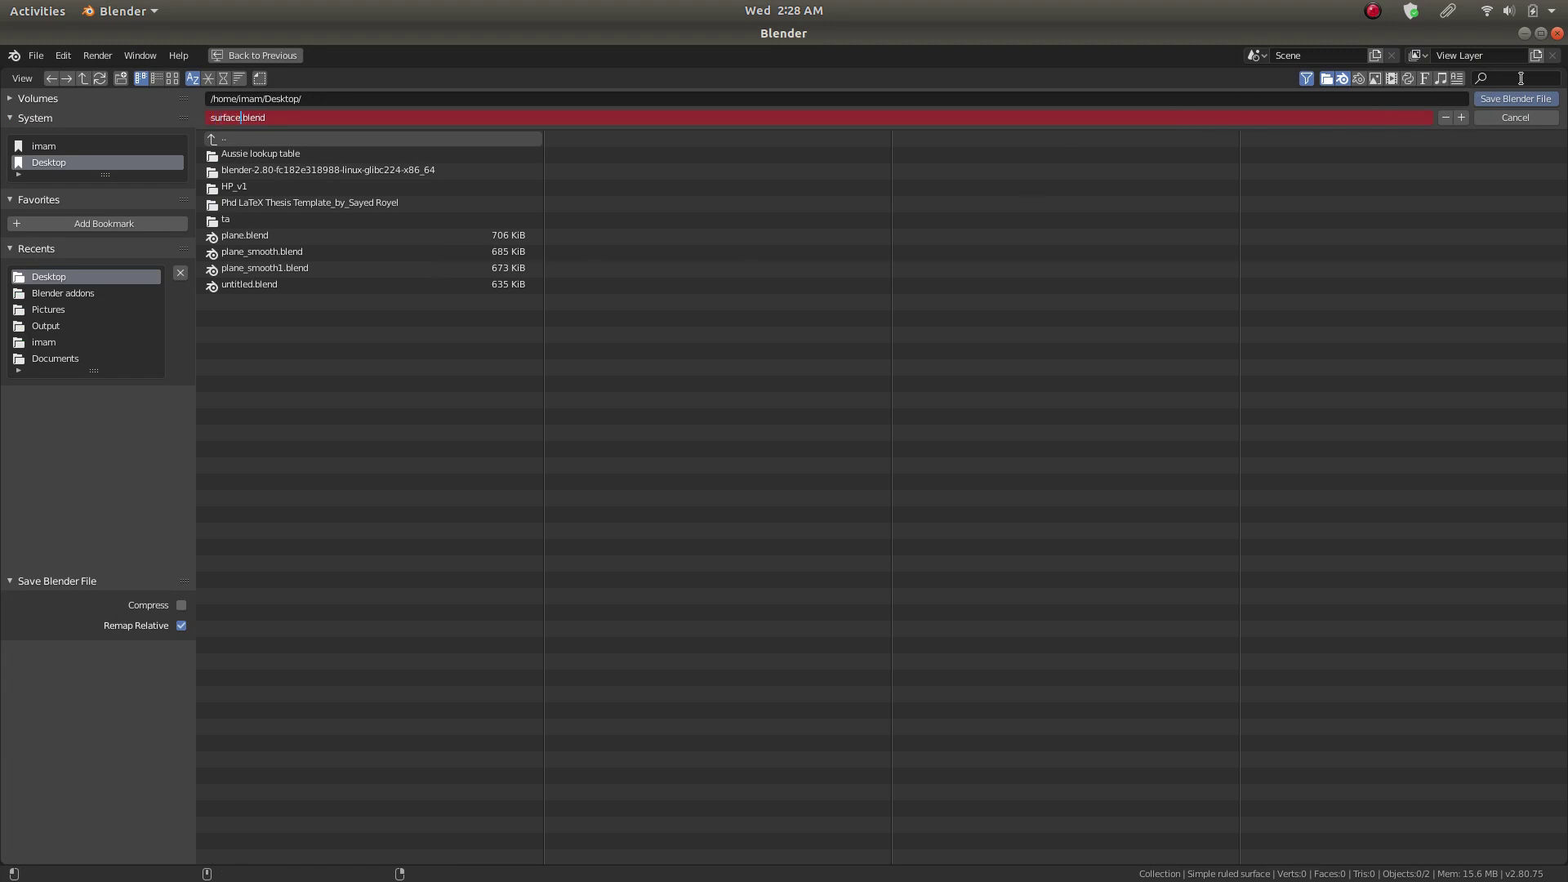
{"action": "left_click", "coordinate": [1498, 104]}
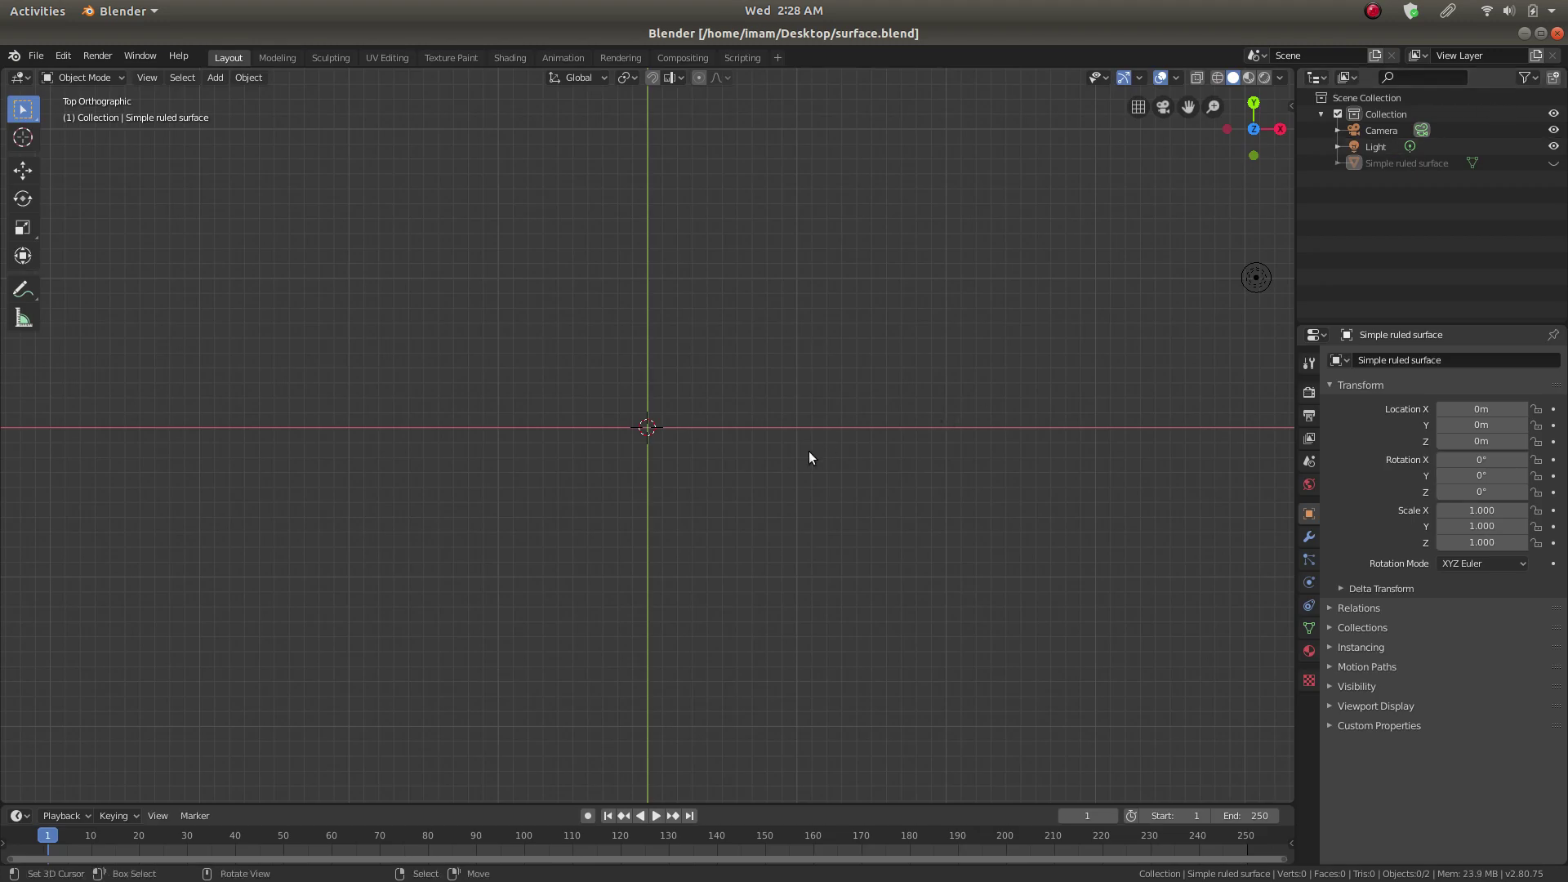
Step: Add a Bezier curve at the origin, view it from the top, and enter Edit Mode
{"action": "middle_click_drag", "start_coordinate": [688, 469], "coordinate": [603, 398]}
{"action": "scroll", "coordinate": [714, 423], "scroll_direction": "up", "scroll_amount": 2}
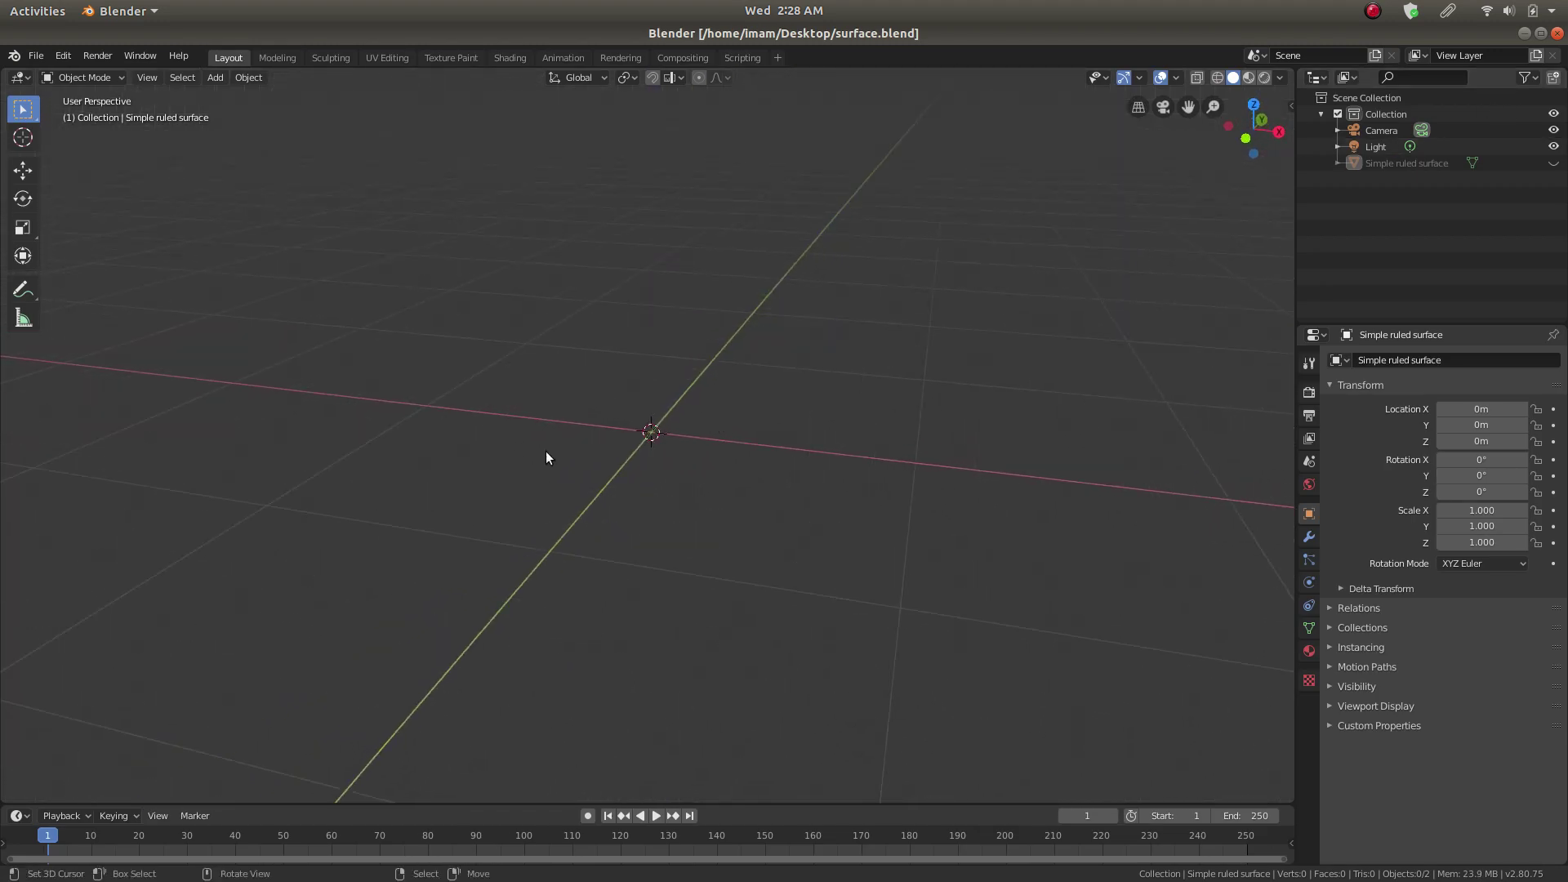
{"action": "left_click", "coordinate": [217, 78]}
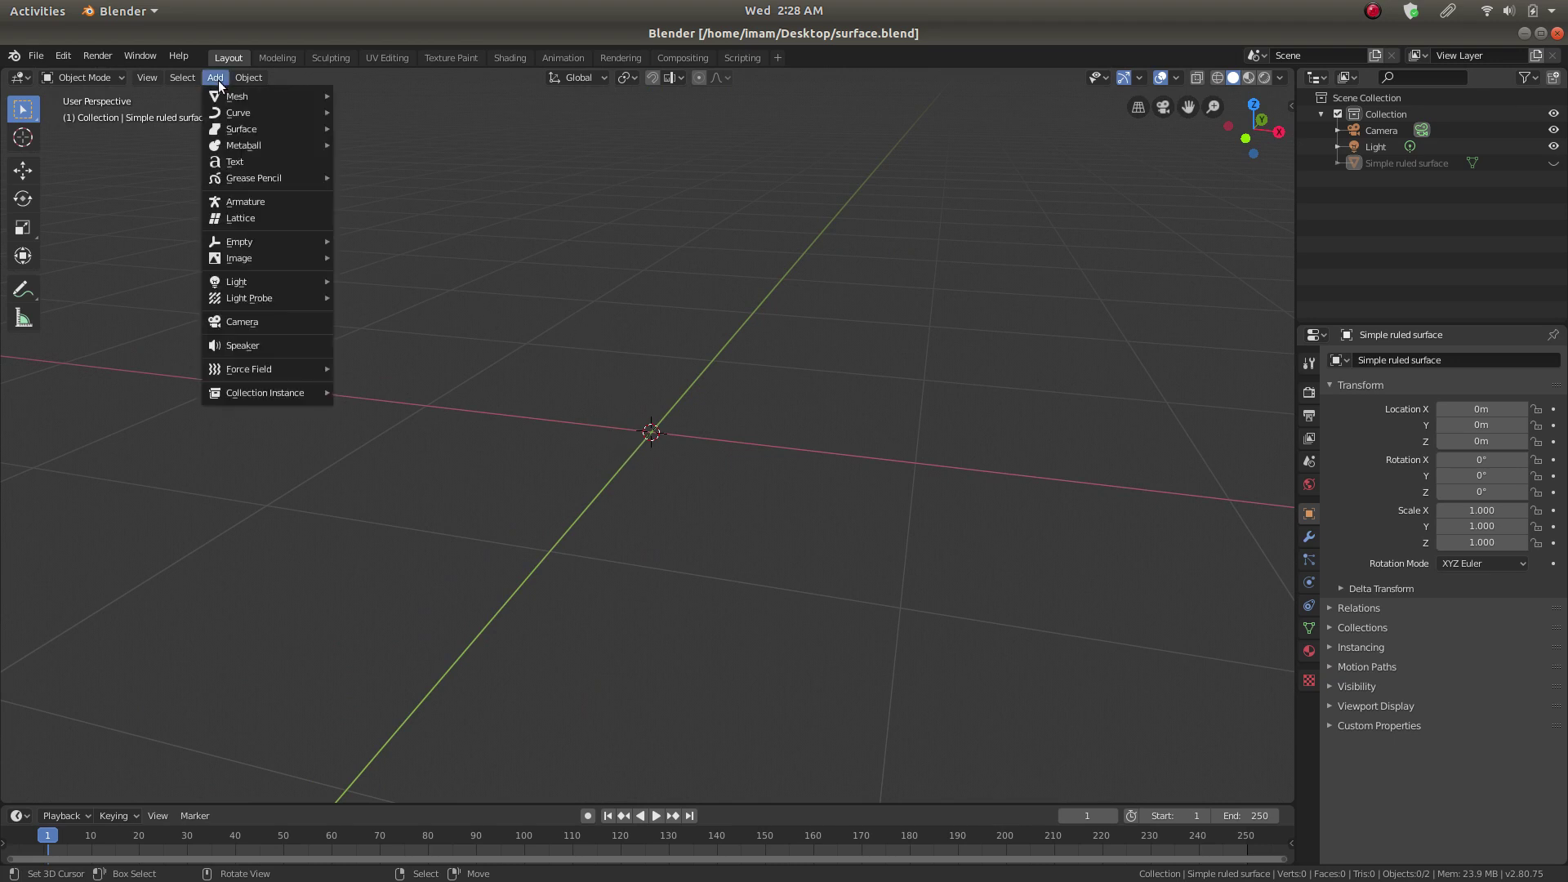
{"action": "mouse_move", "coordinate": [240, 112]}
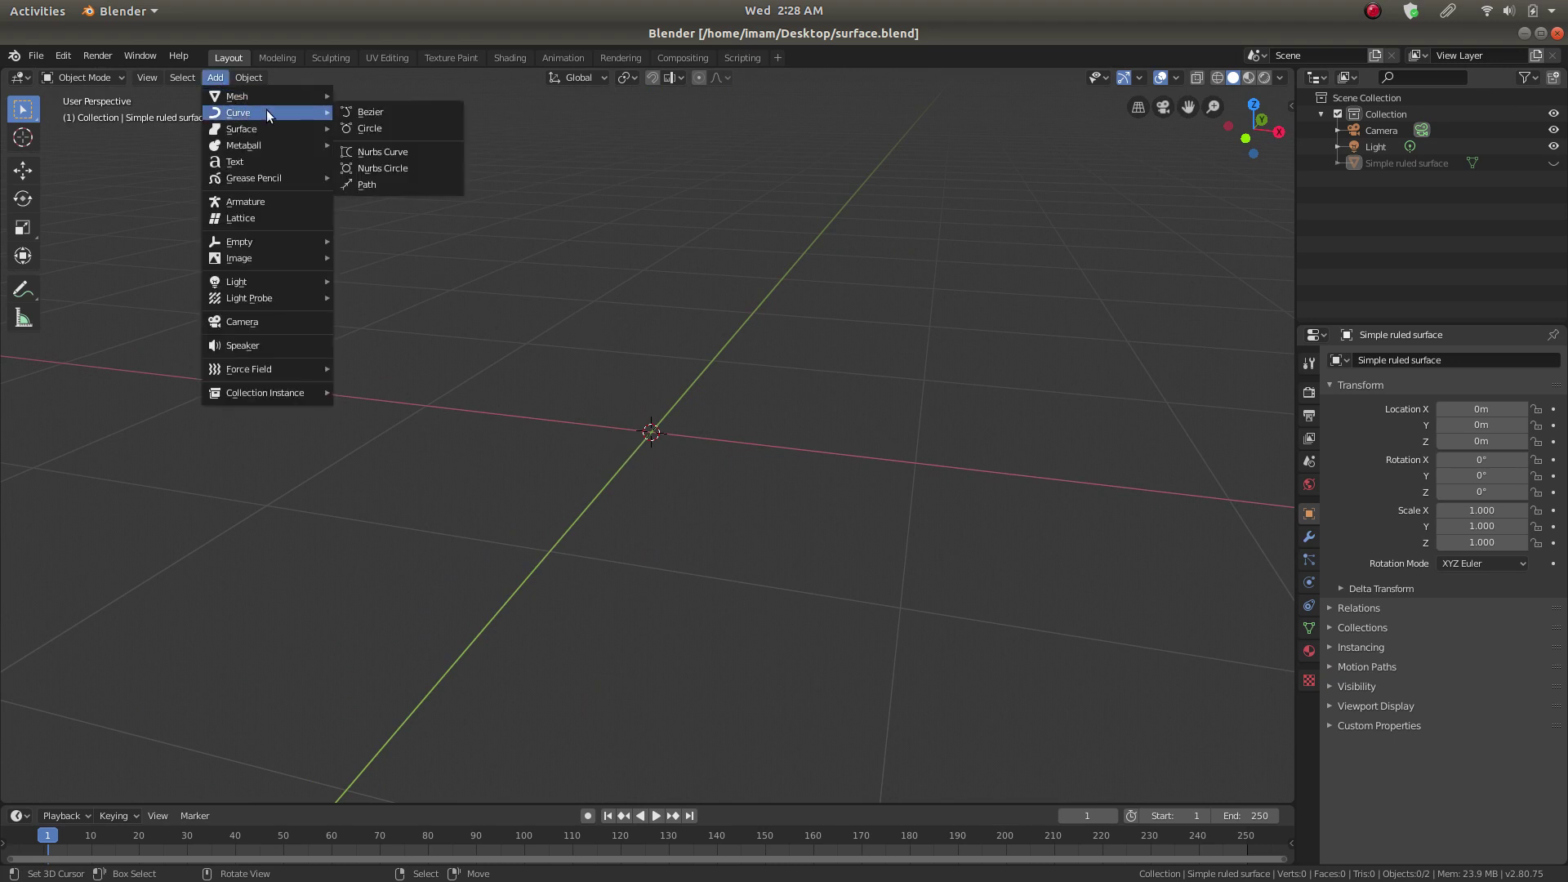
{"action": "left_click", "coordinate": [369, 113]}
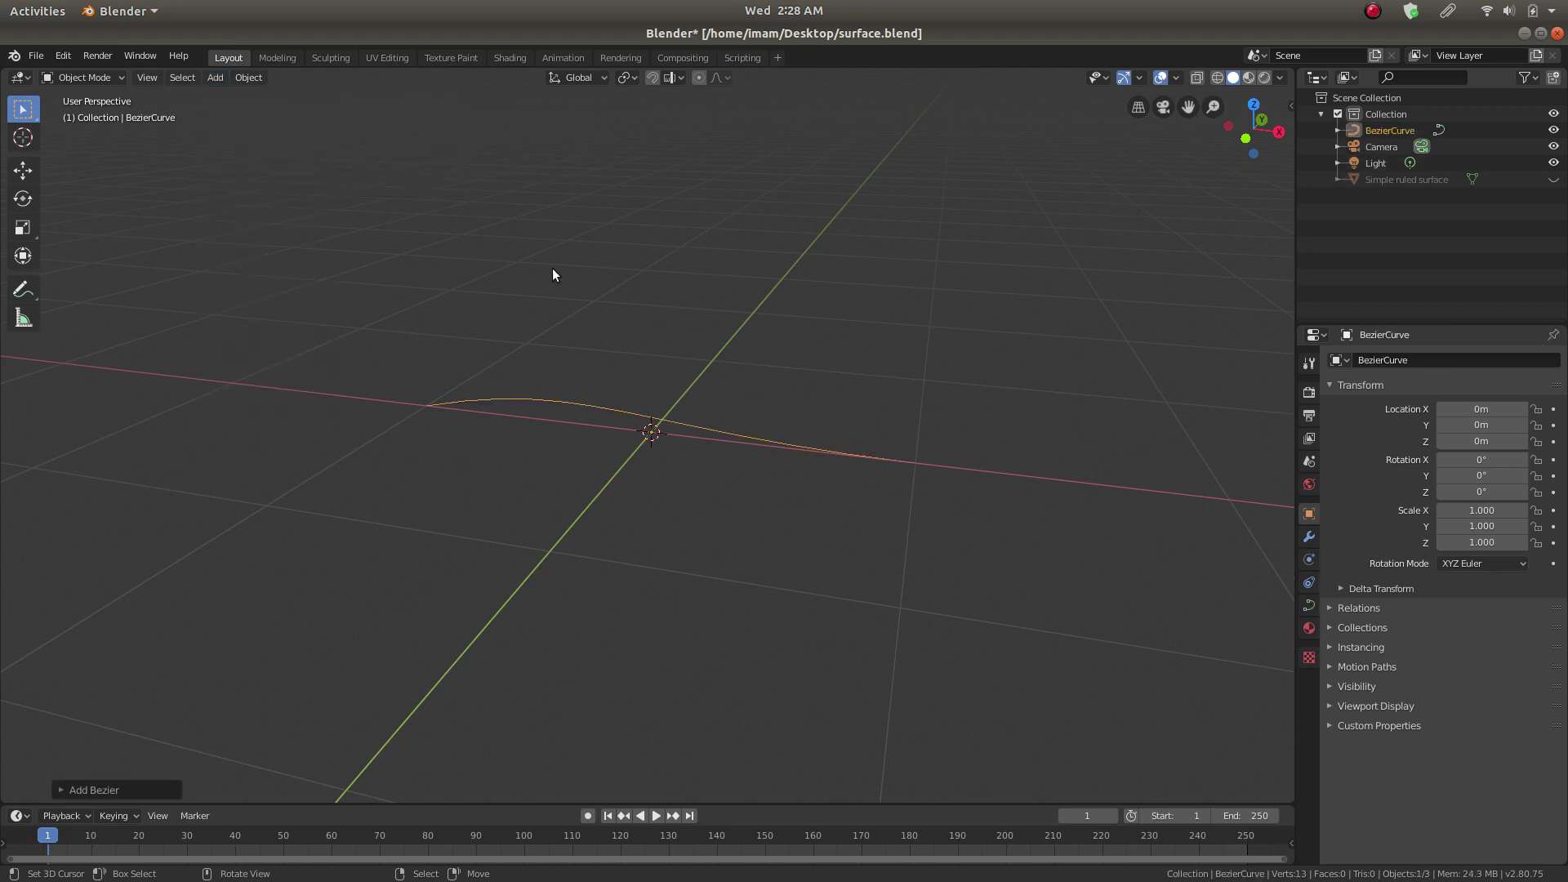
{"action": "middle_click_drag", "start_coordinate": [631, 381], "coordinate": [643, 439]}
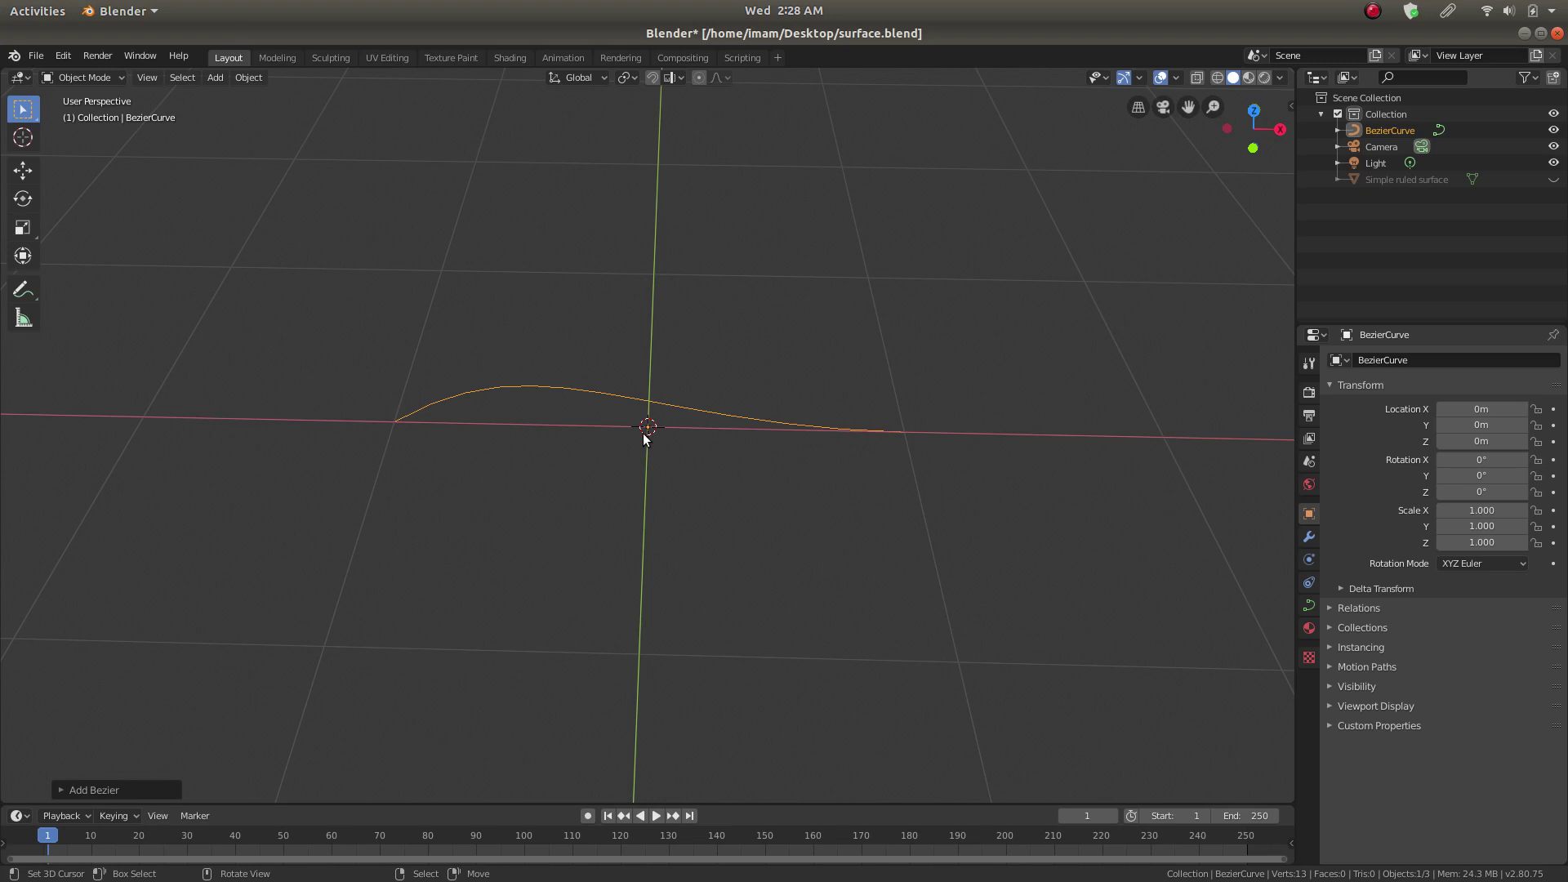
{"action": "key", "text": "KP_7"}
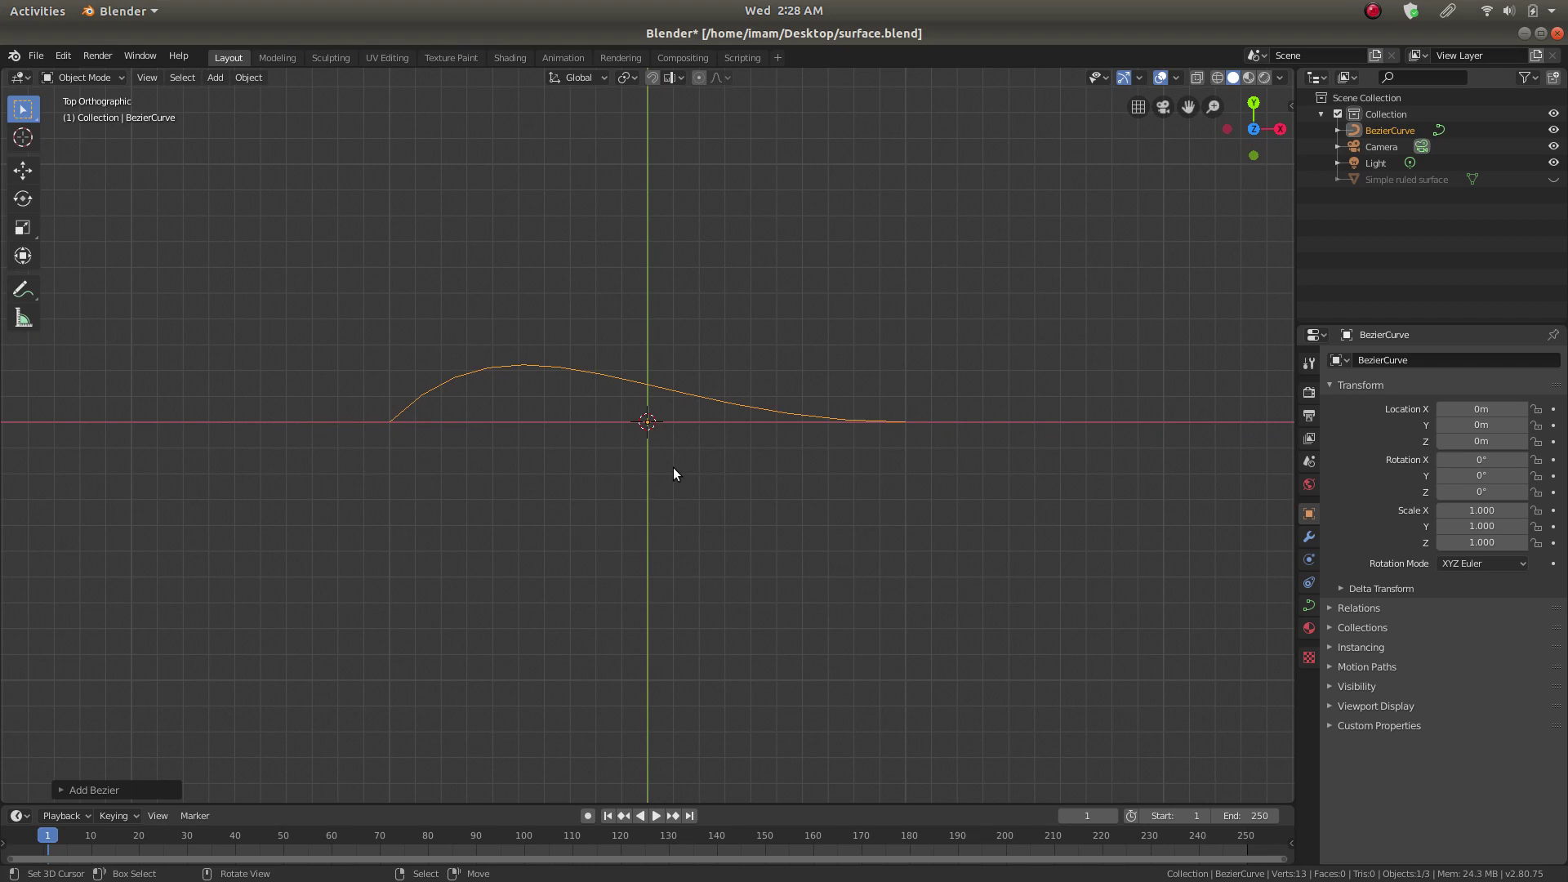
{"action": "key", "text": "Tab"}
Step: Raise the curve's left and right control points along the Y axis
{"action": "left_click", "coordinate": [389, 421]}
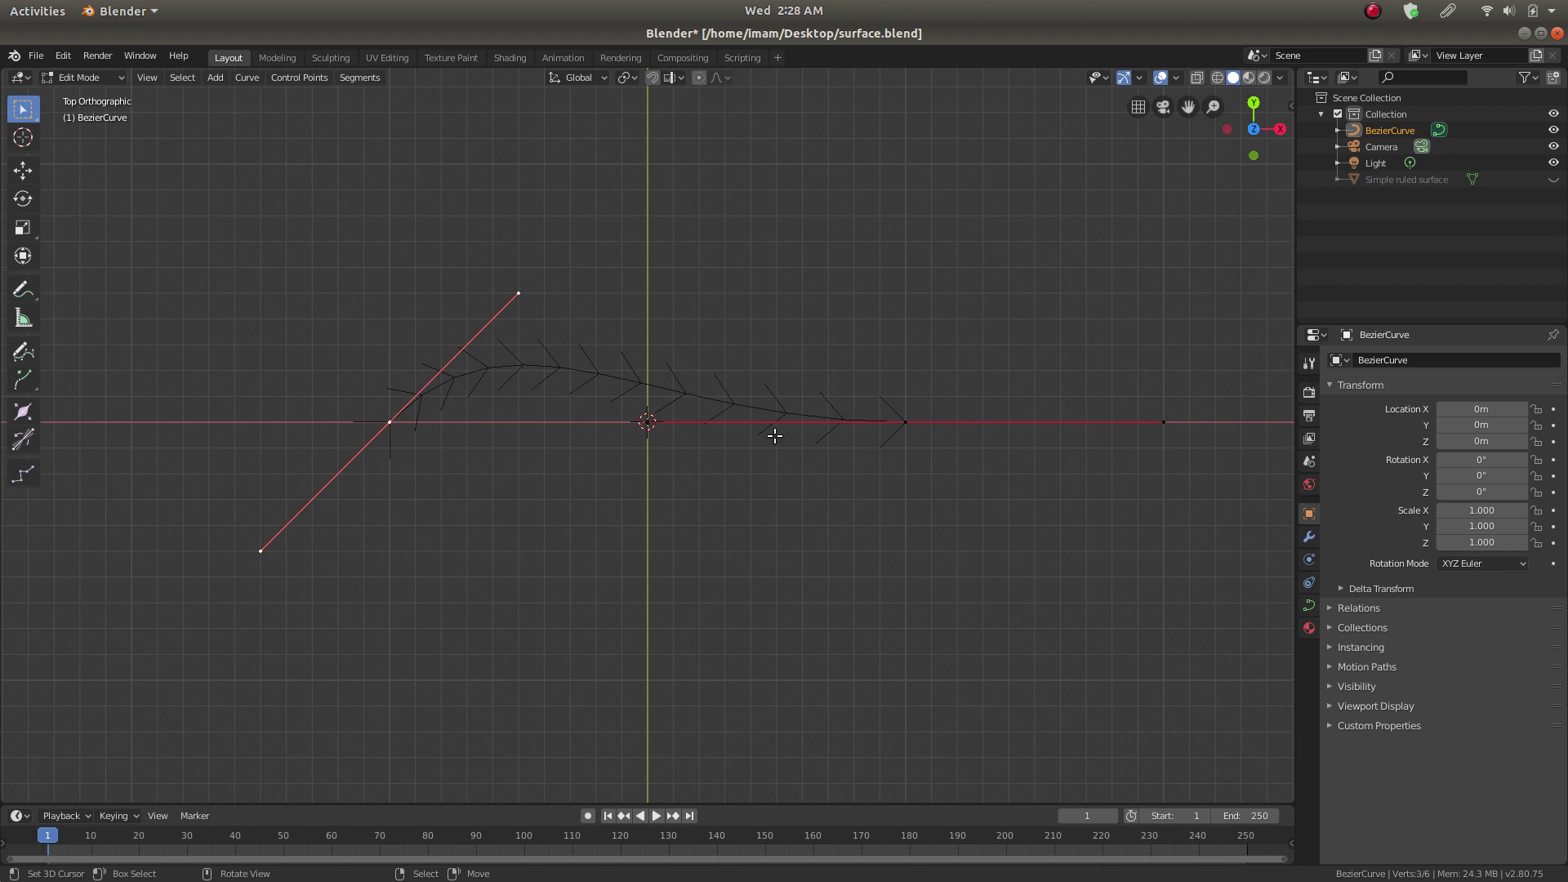
{"action": "left_click", "coordinate": [905, 421]}
{"action": "left_click", "coordinate": [386, 421]}
{"action": "left_click", "coordinate": [905, 421]}
{"action": "left_click", "coordinate": [389, 423]}
{"action": "key", "text": "g"}
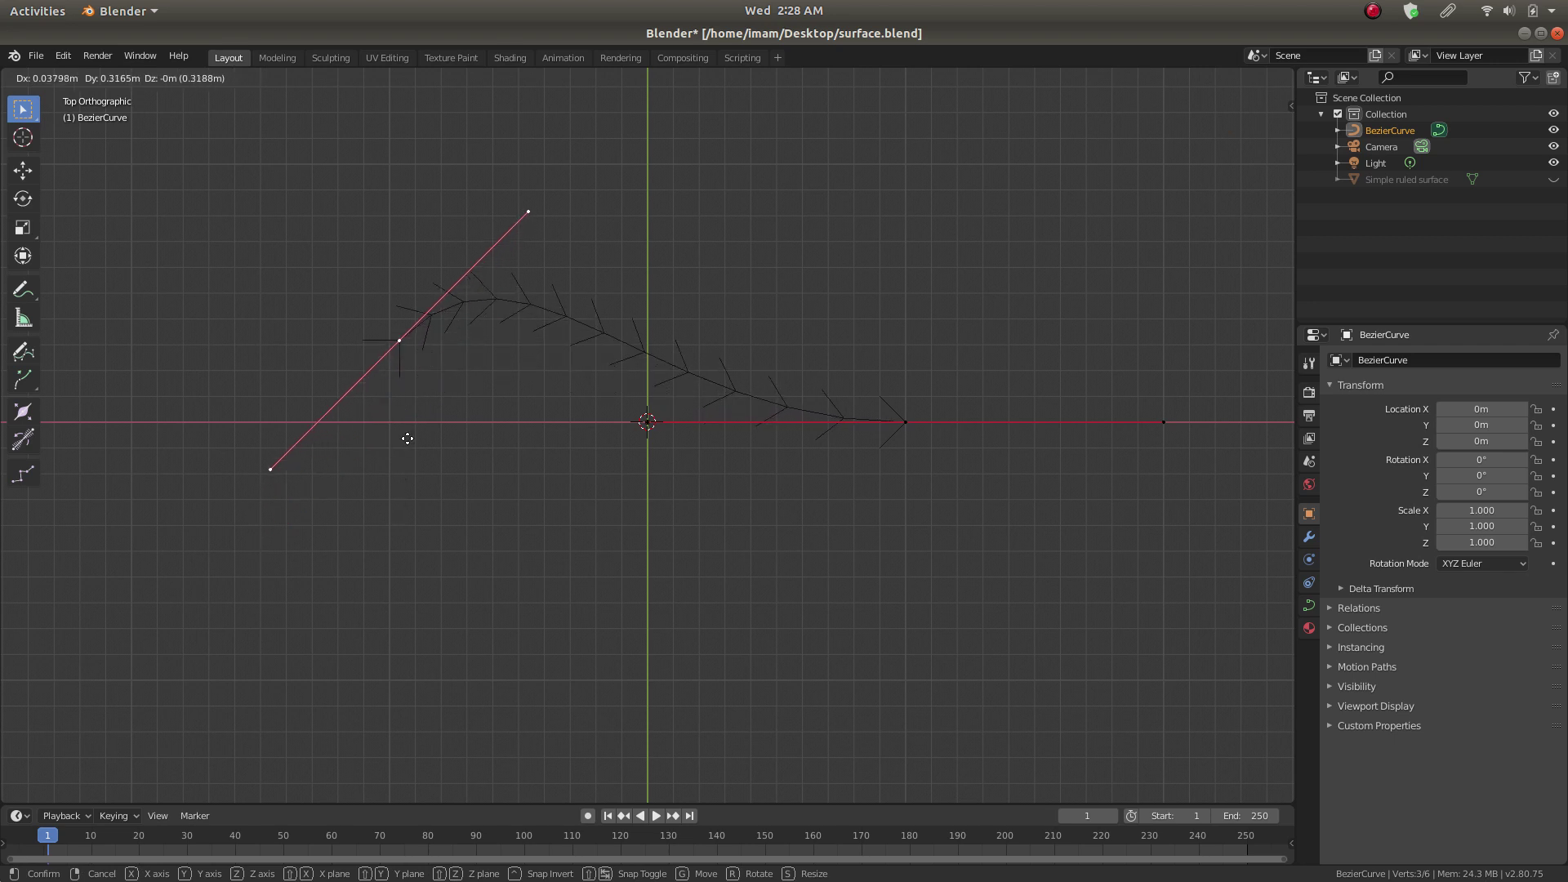
{"action": "key", "text": "x"}
{"action": "key", "text": "y"}
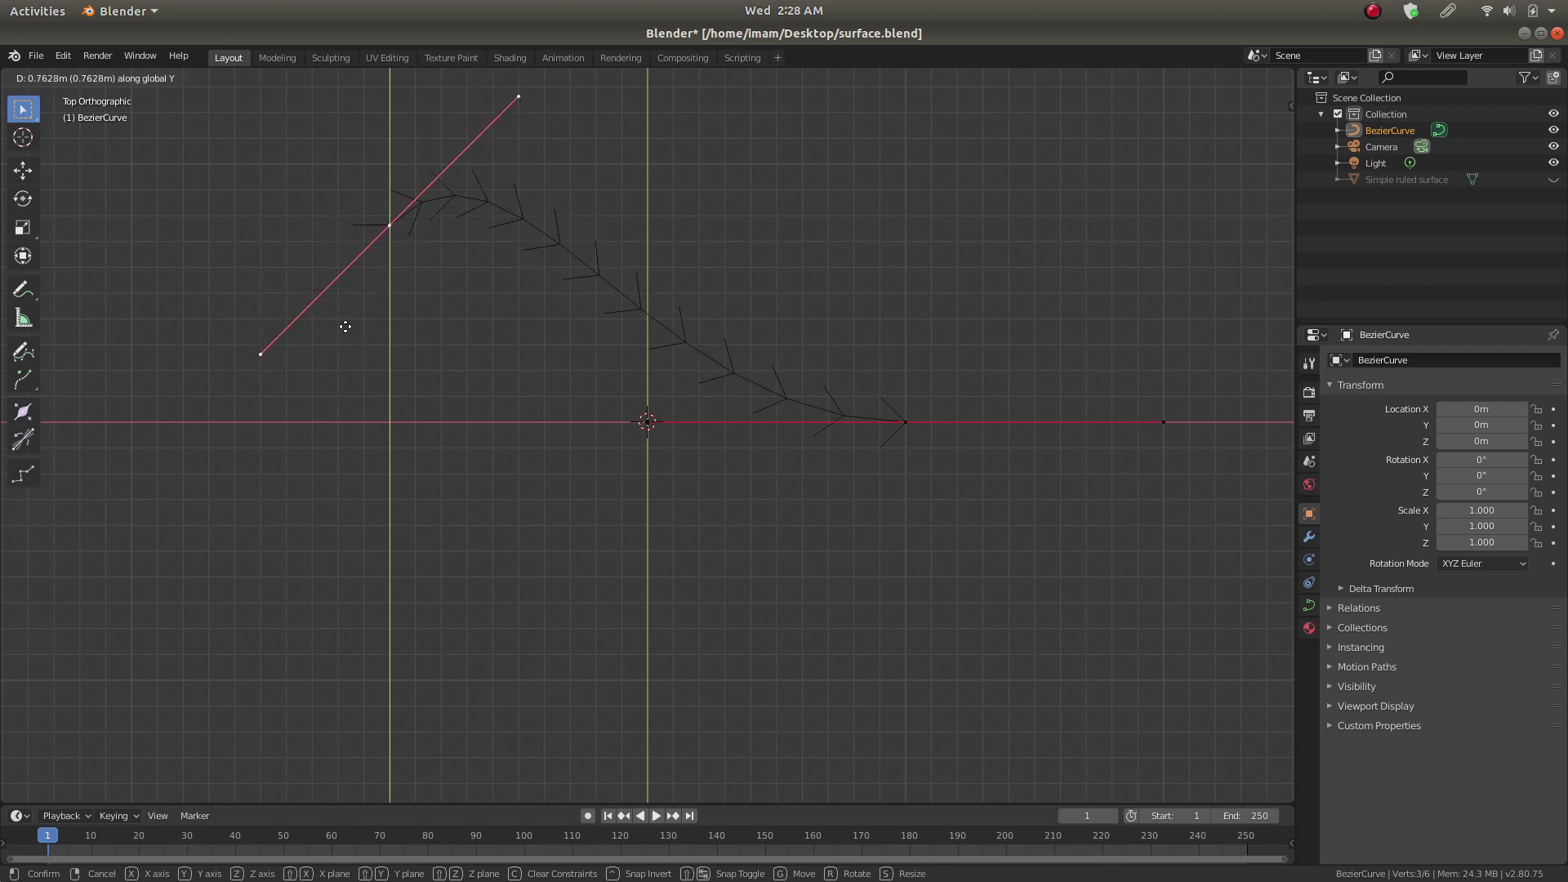
{"action": "left_click", "coordinate": [348, 321]}
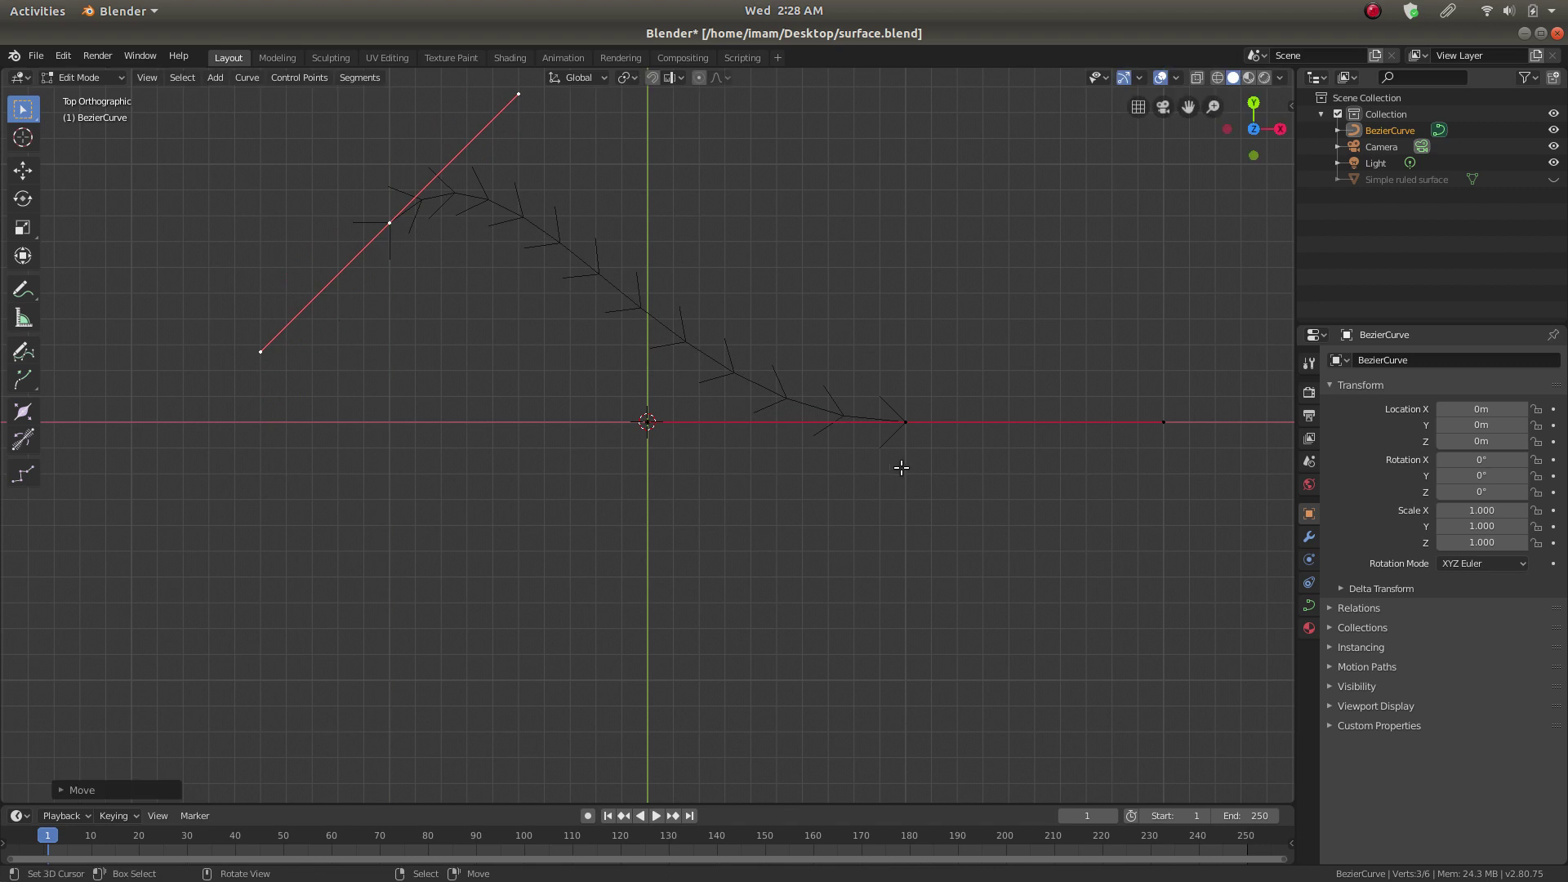
{"action": "left_click", "coordinate": [908, 433]}
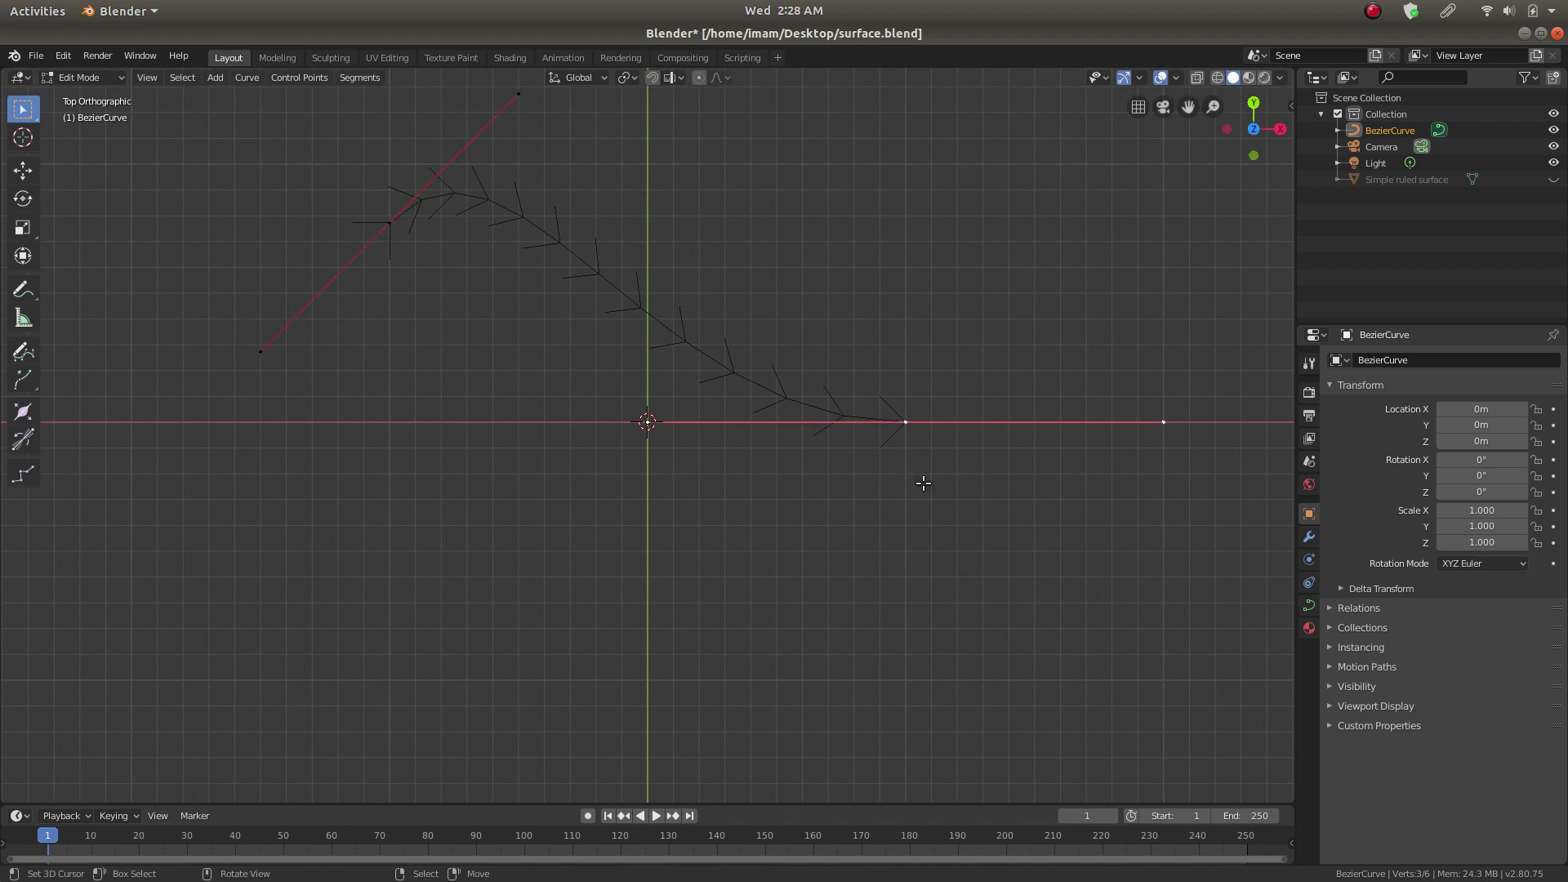
{"action": "key", "text": "g"}
{"action": "key", "text": "y"}
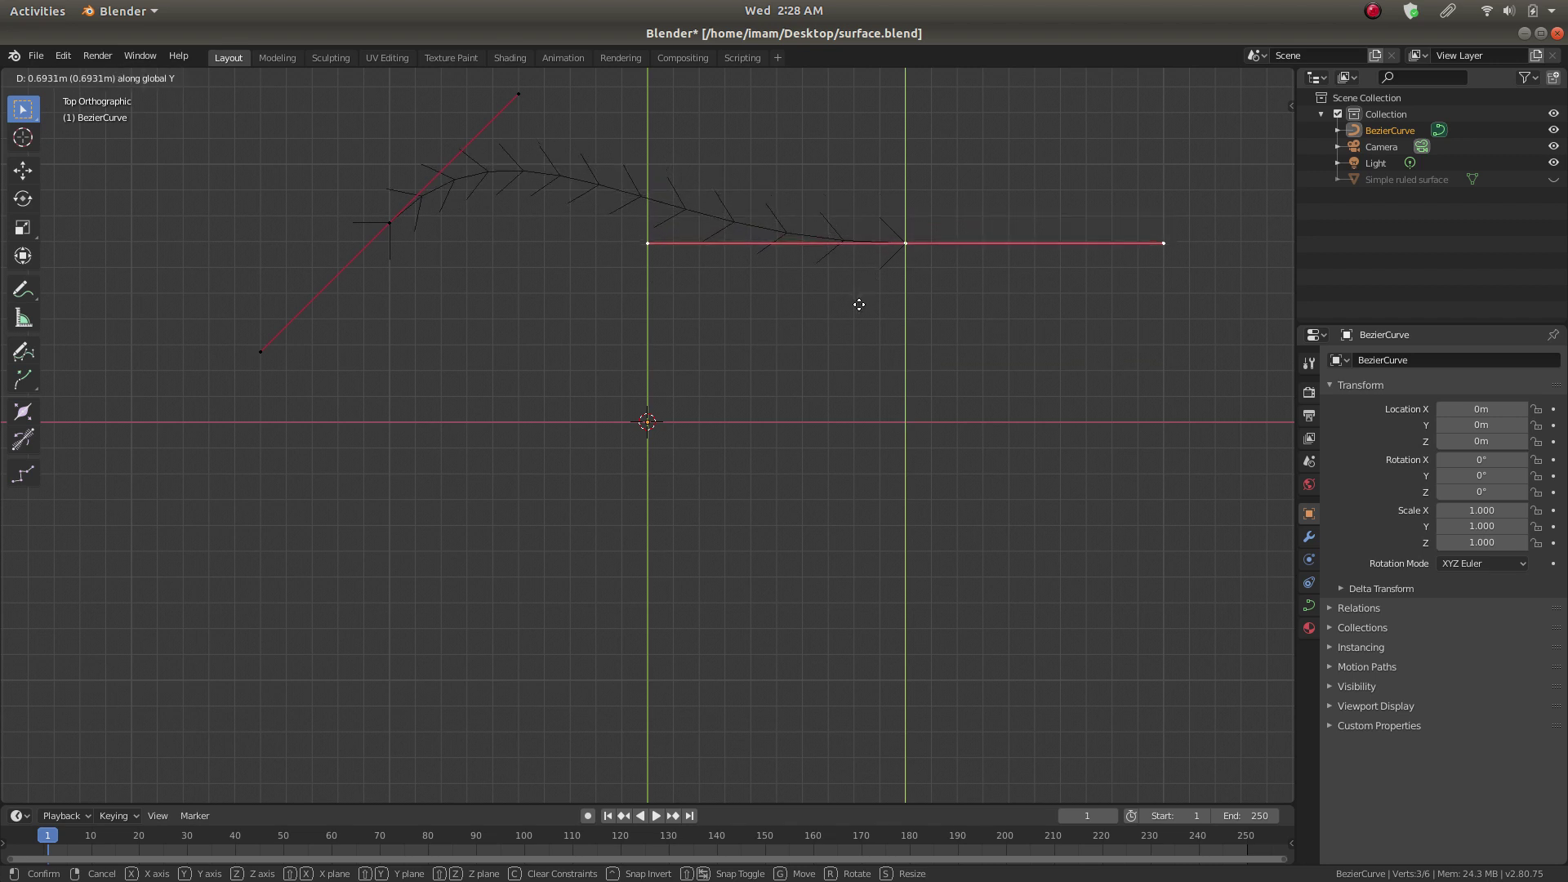
{"action": "left_click", "coordinate": [860, 305]}
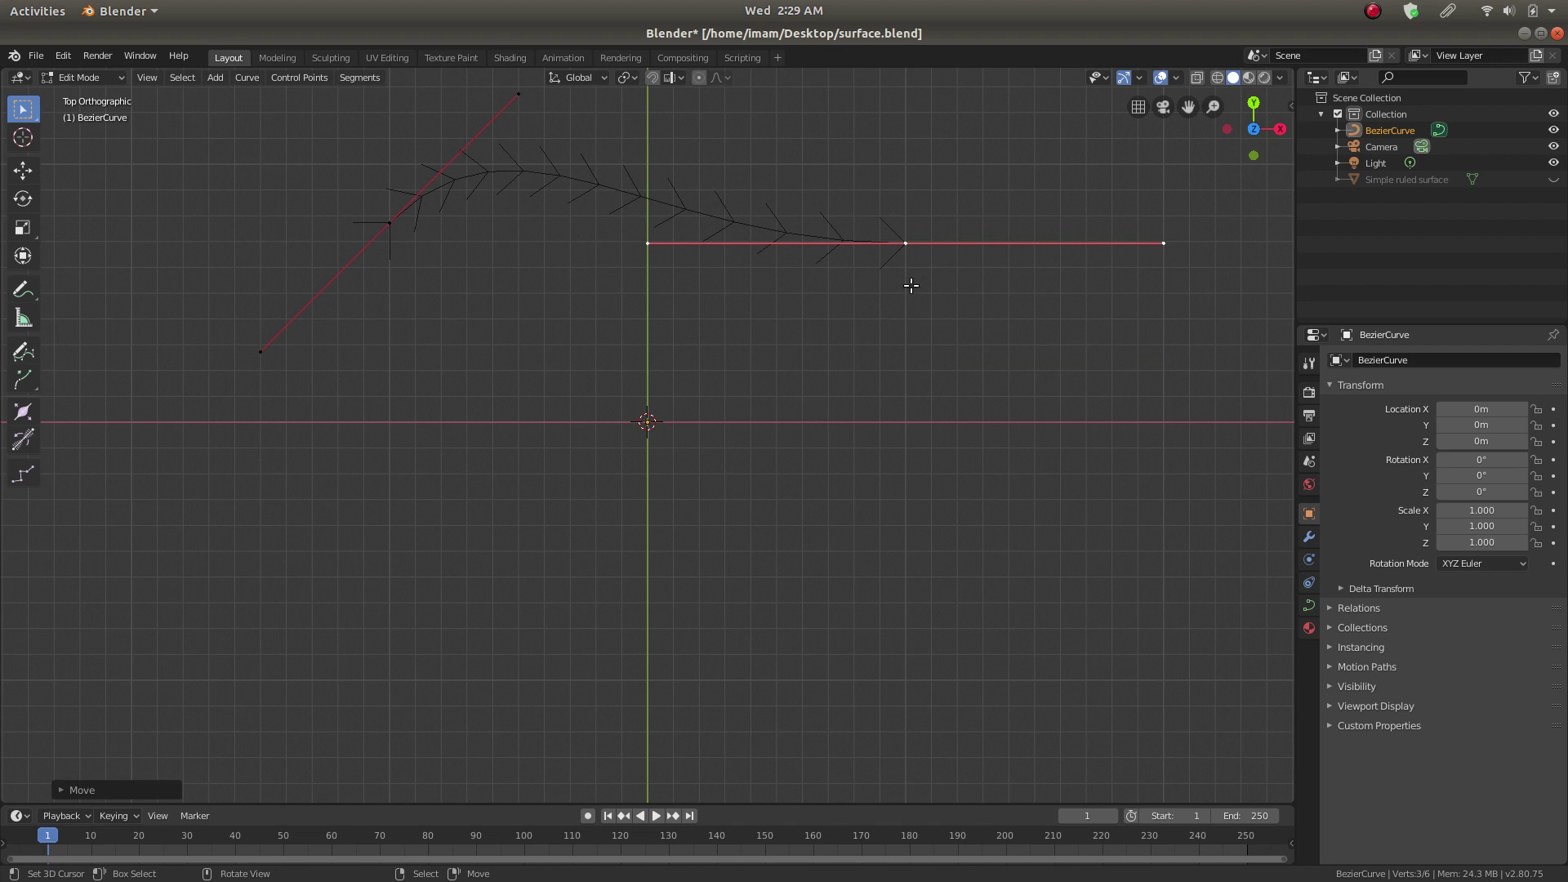
Step: Tilt the right handle, resize the left handle, and tilt the right handle again
{"action": "key", "text": "r"}
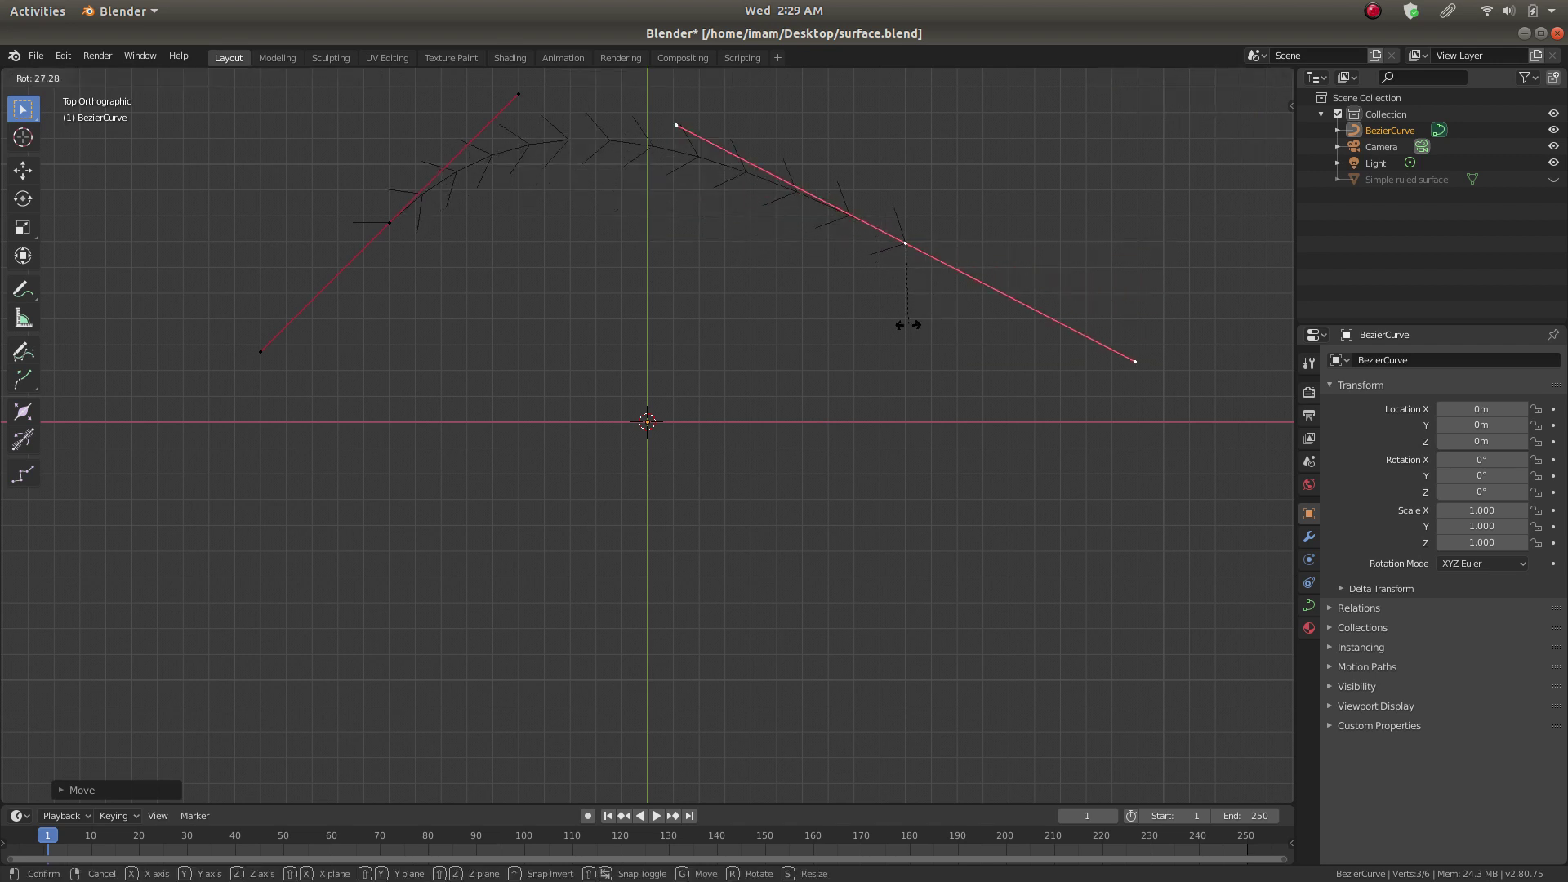
{"action": "left_click", "coordinate": [917, 282]}
{"action": "left_click", "coordinate": [416, 254]}
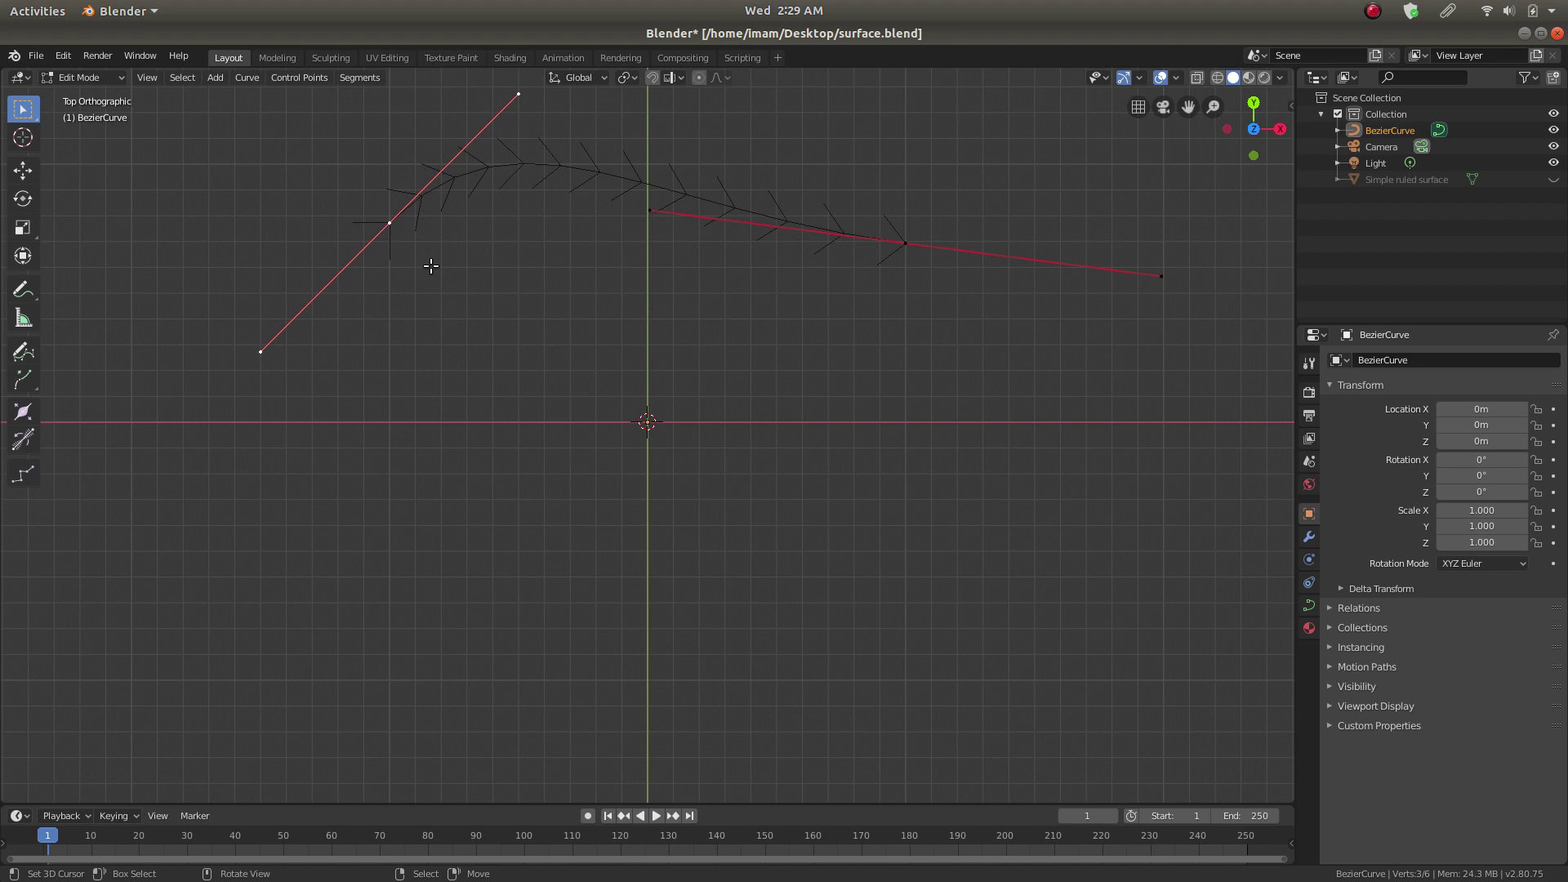
{"action": "key", "text": "s"}
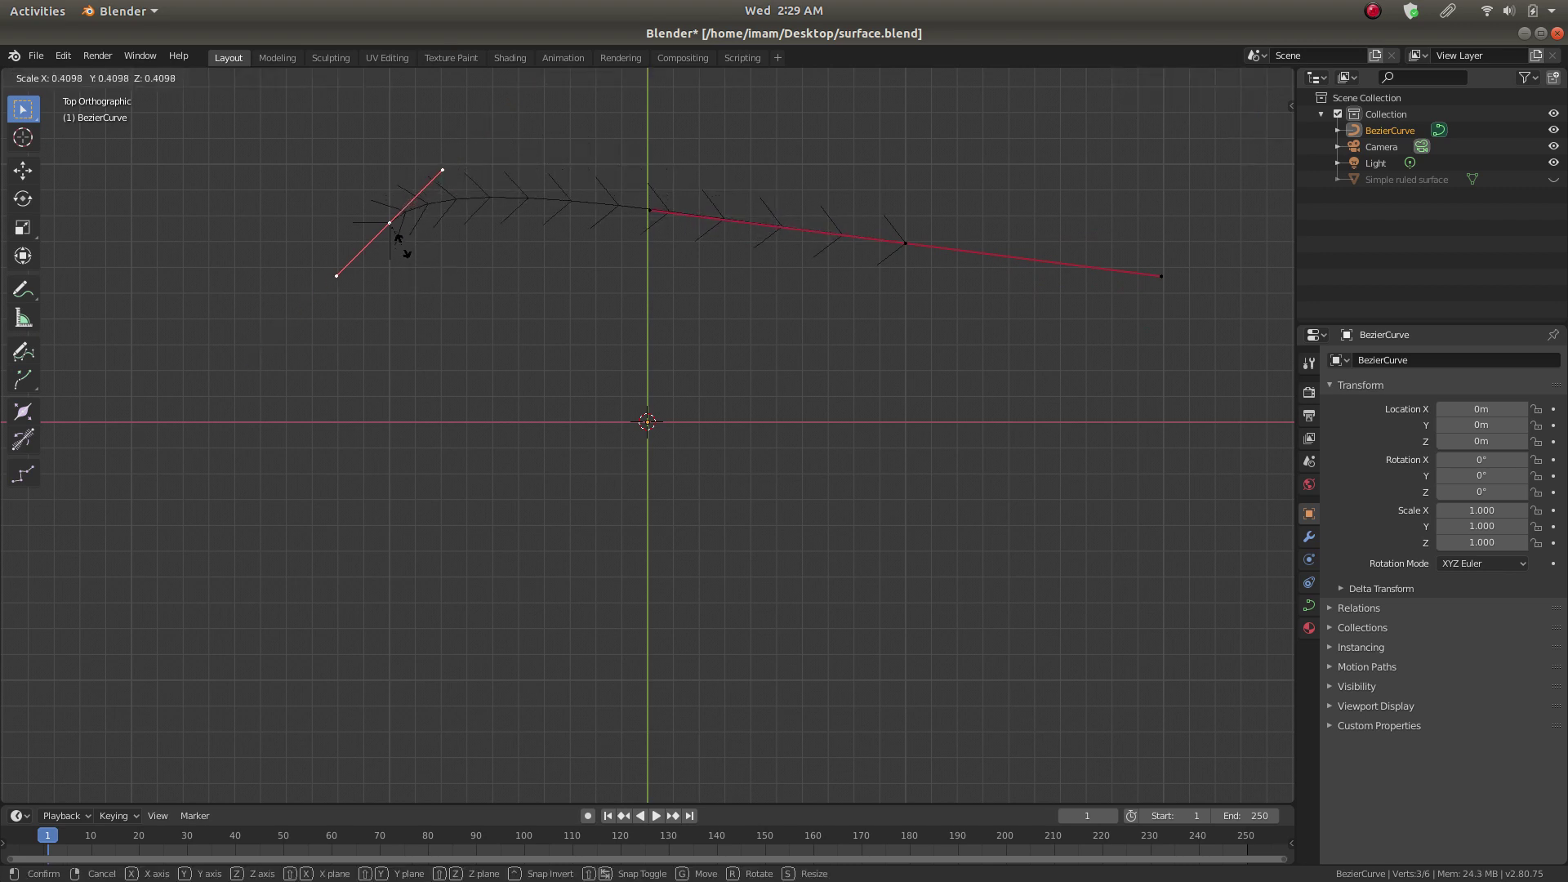
{"action": "left_click", "coordinate": [414, 255]}
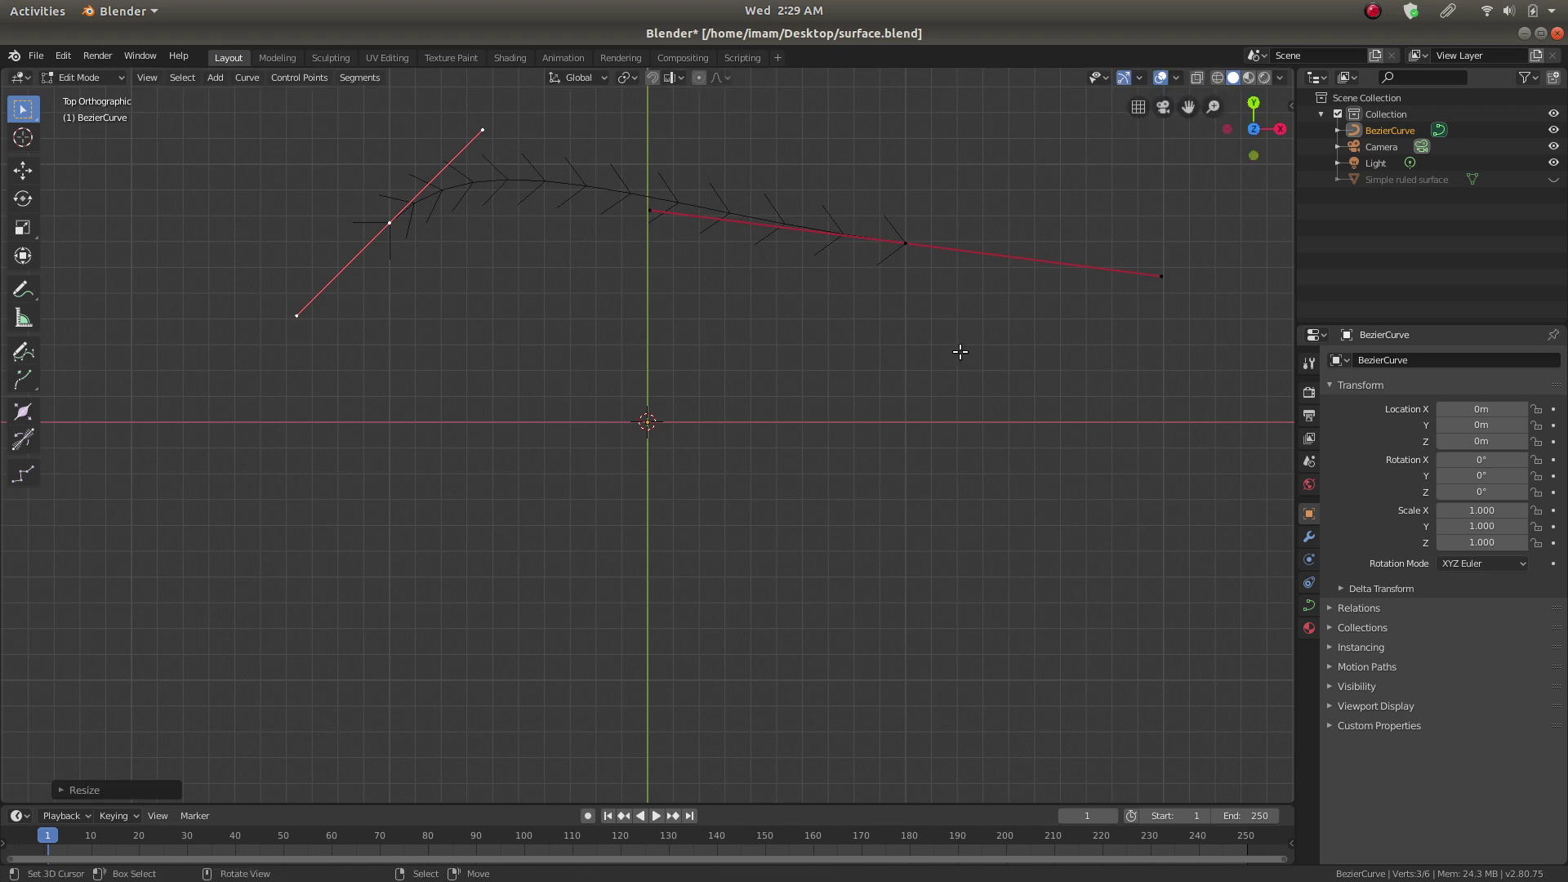
{"action": "left_click", "coordinate": [904, 253]}
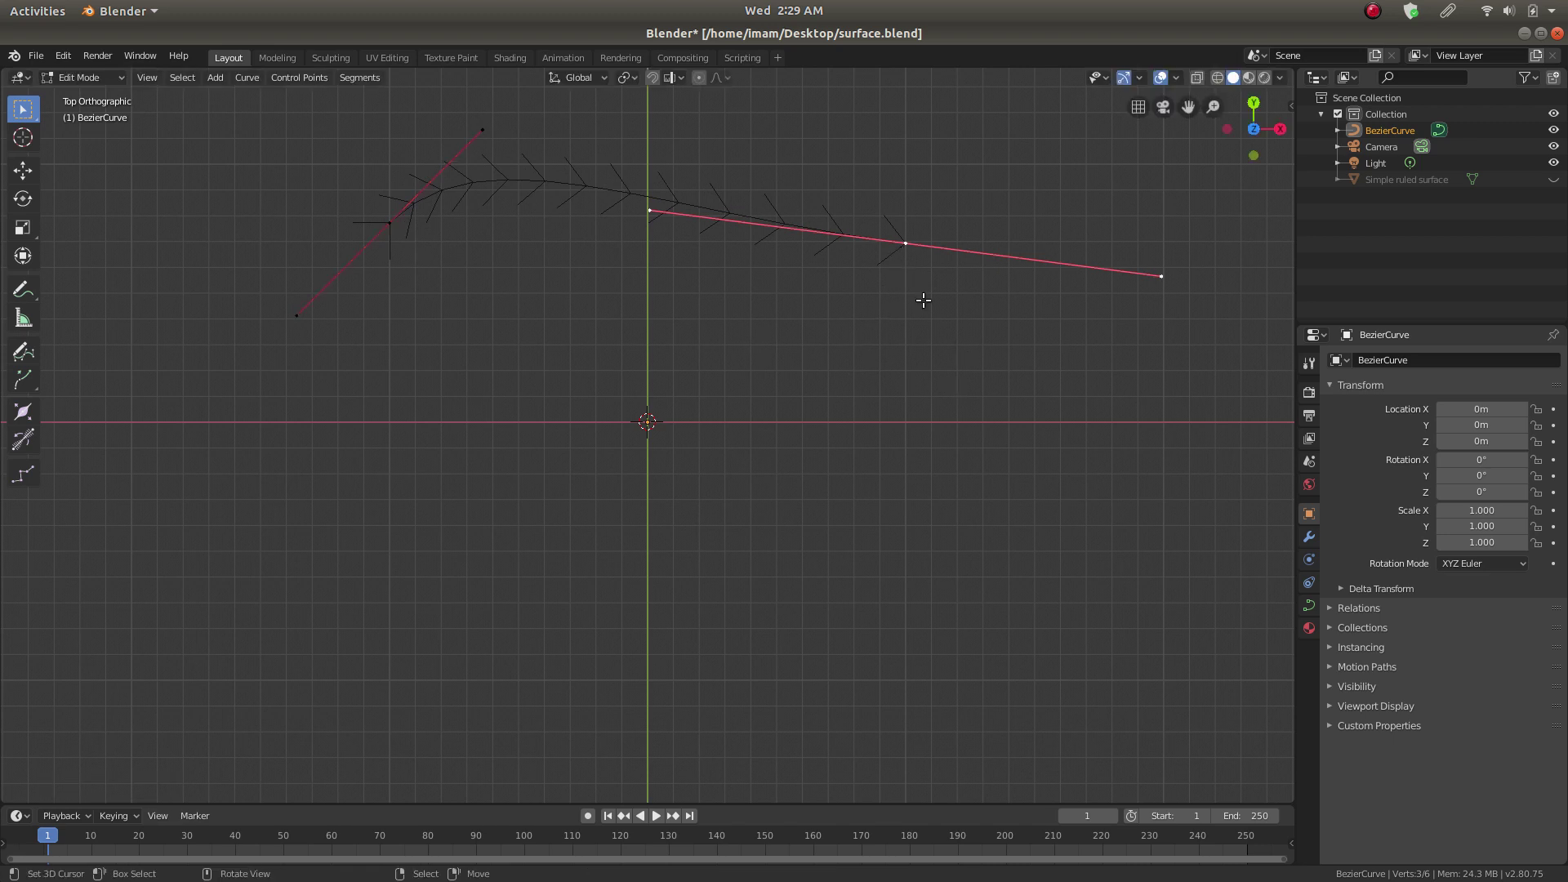
{"action": "key", "text": "r"}
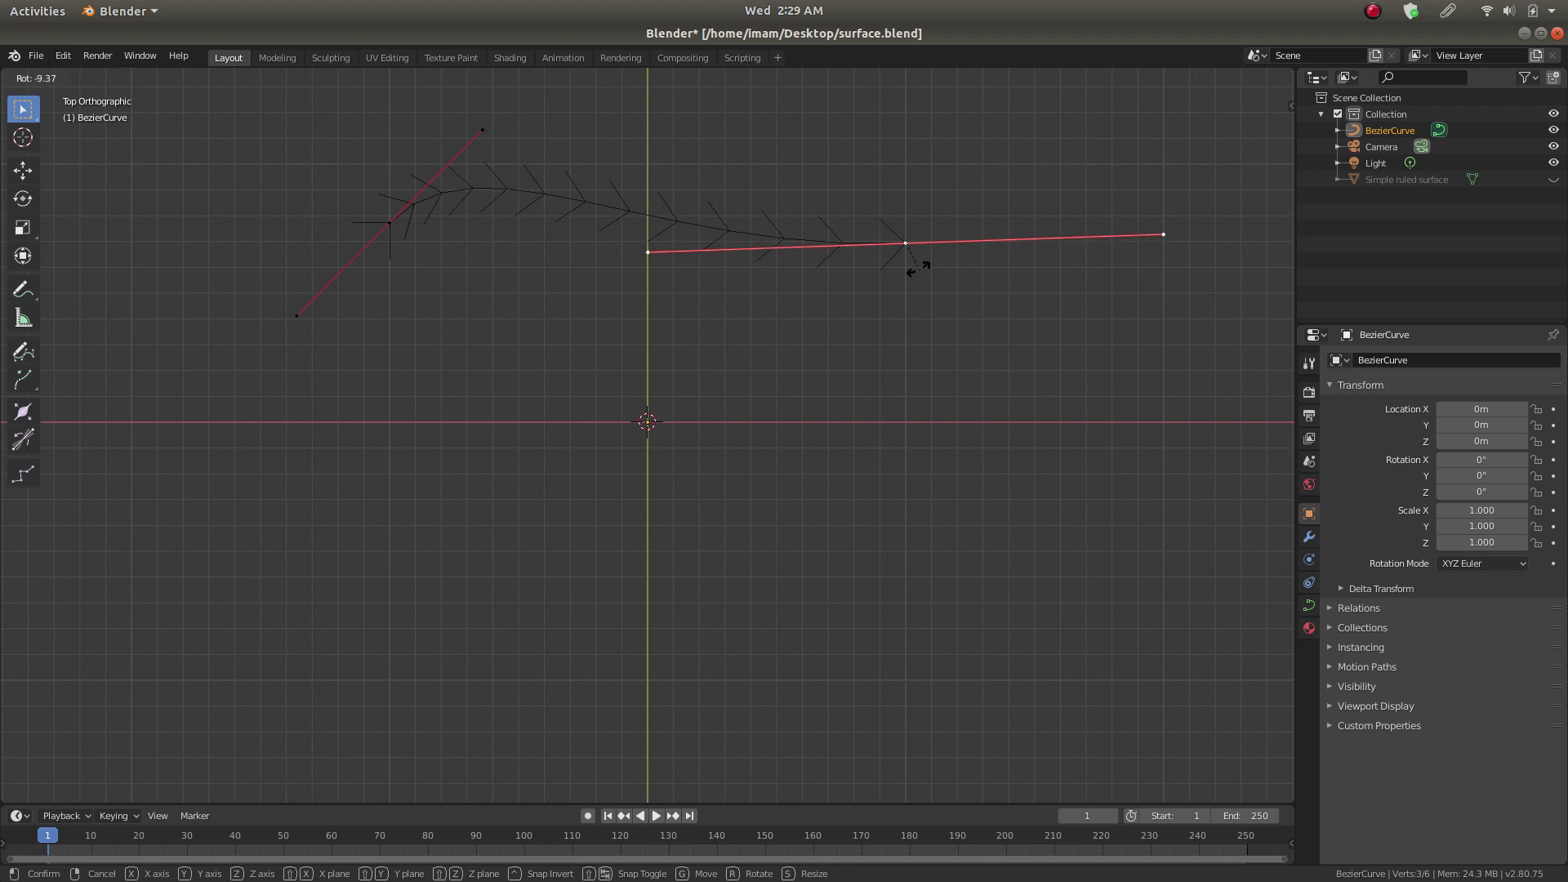
{"action": "left_click", "coordinate": [911, 253]}
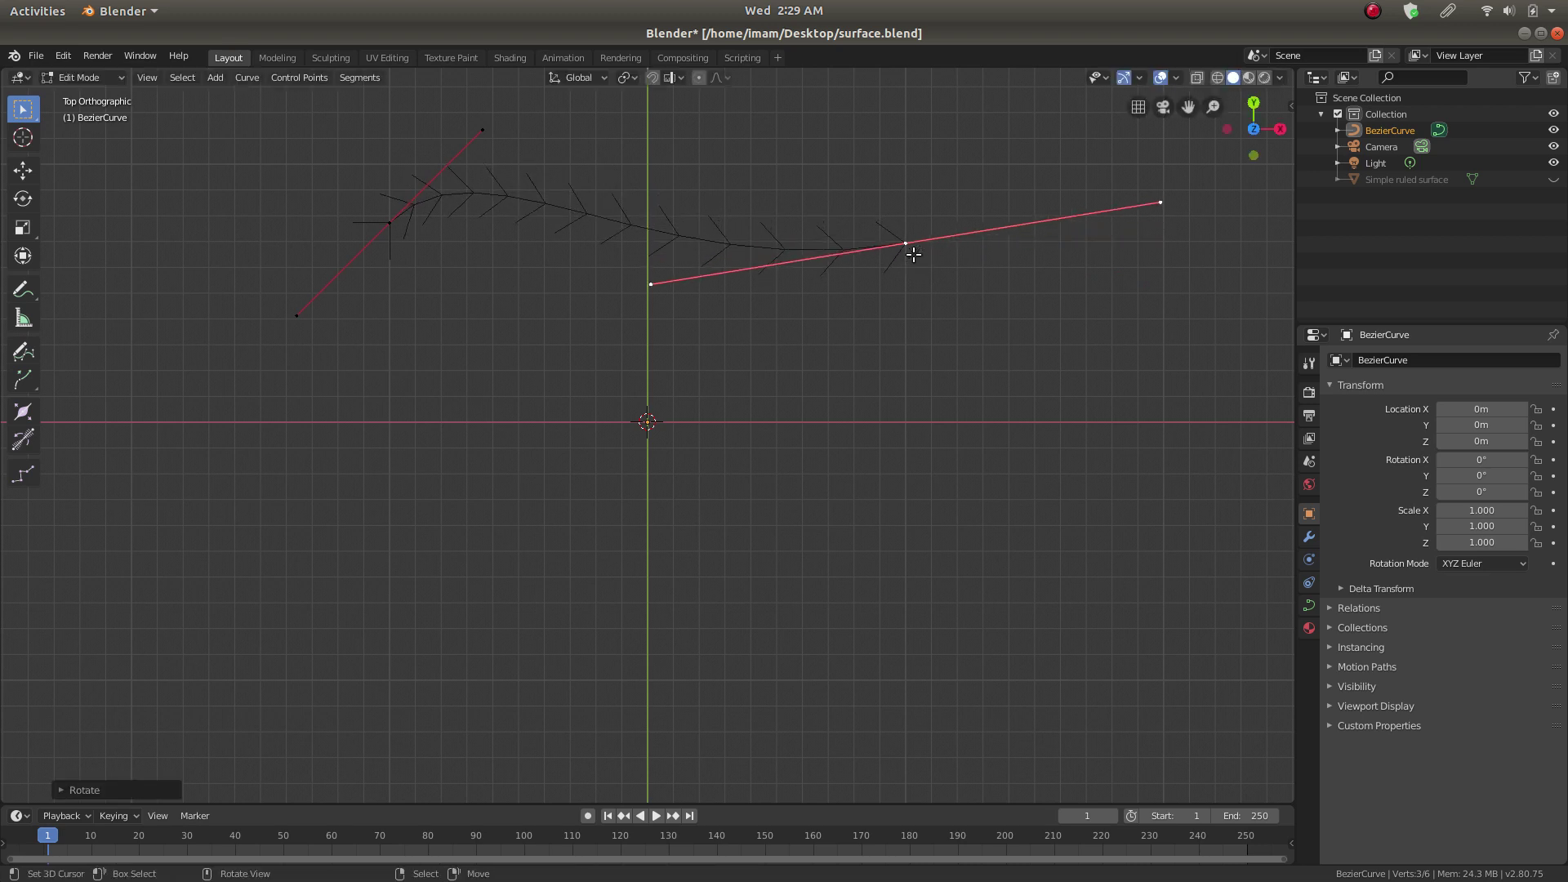
{"action": "middle_click_drag", "start_coordinate": [908, 375], "coordinate": [773, 238]}
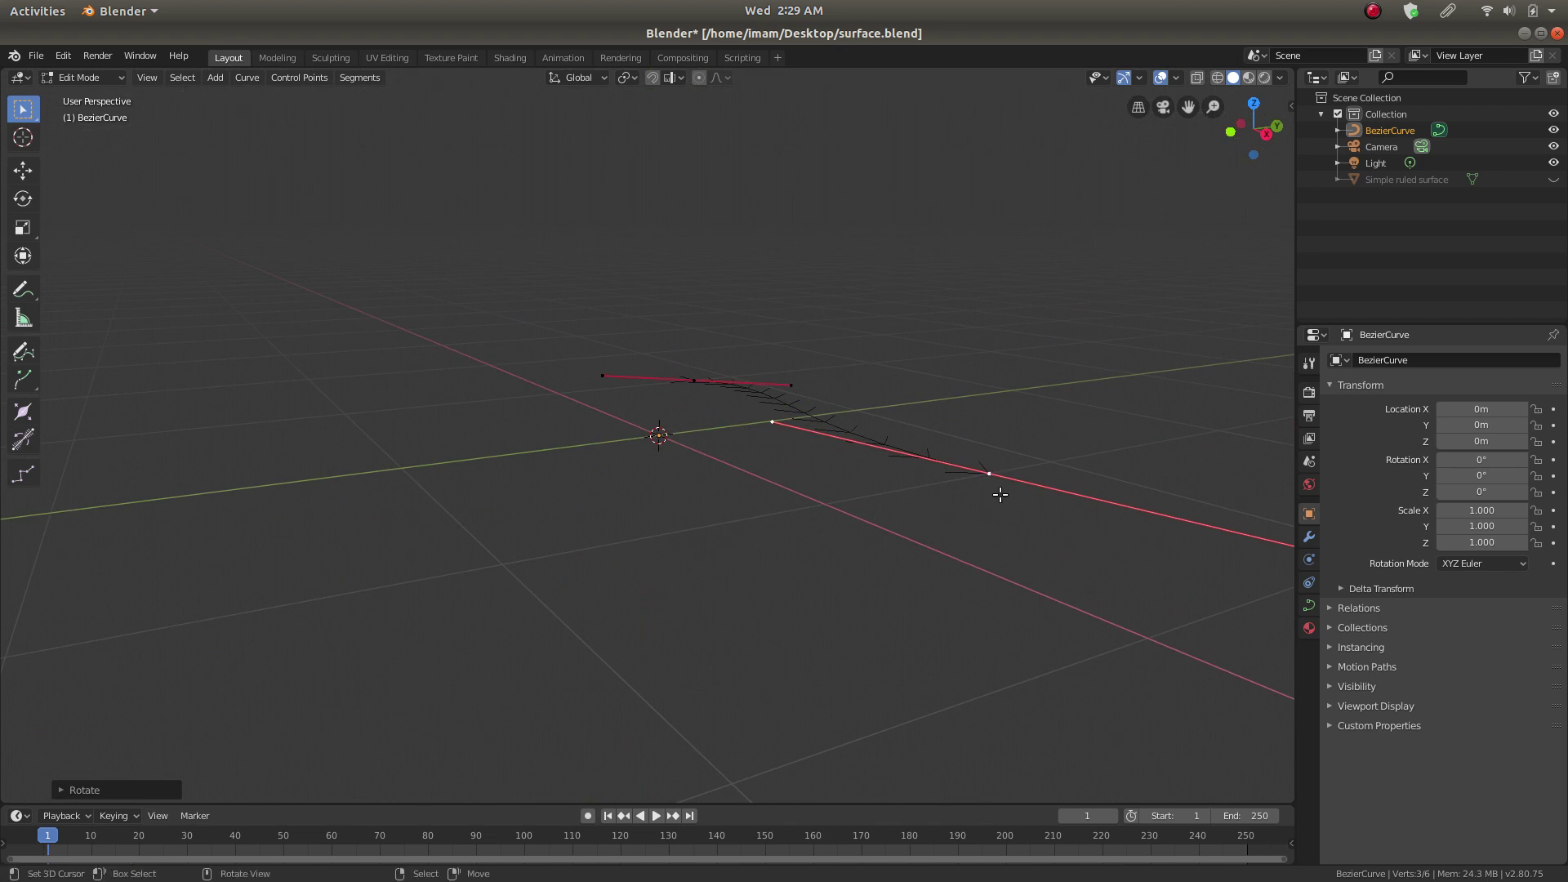
Step: Lift the selected right end point 0.1653 m along Z and return to Object Mode
{"action": "key", "text": "g"}
{"action": "key", "text": "z"}
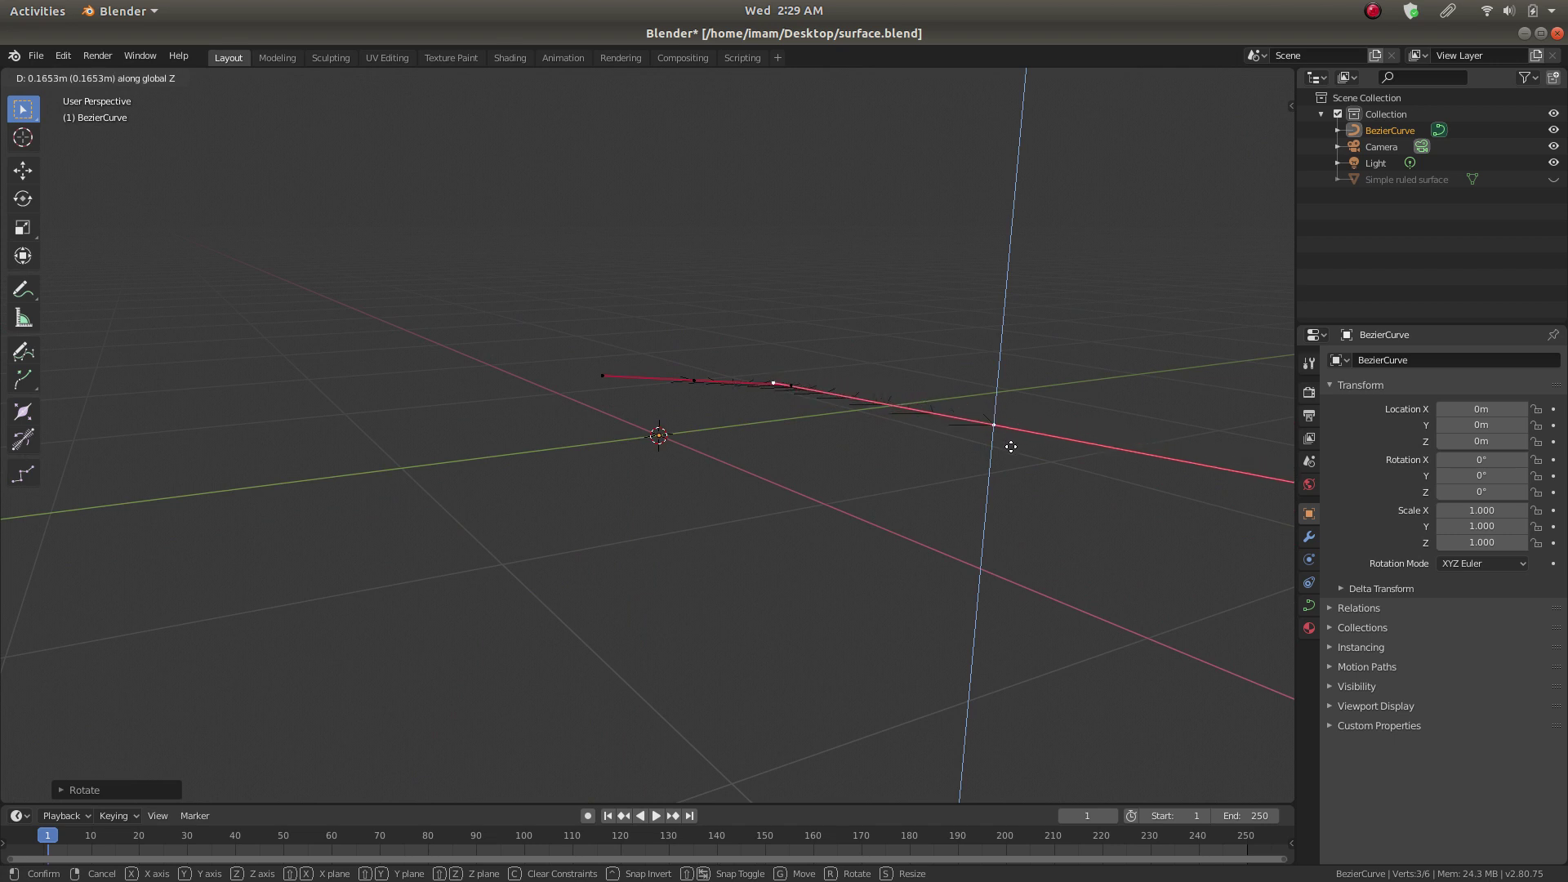
{"action": "left_click", "coordinate": [1011, 447]}
{"action": "middle_click_drag", "start_coordinate": [507, 416], "coordinate": [604, 475]}
{"action": "key", "text": "Tab"}
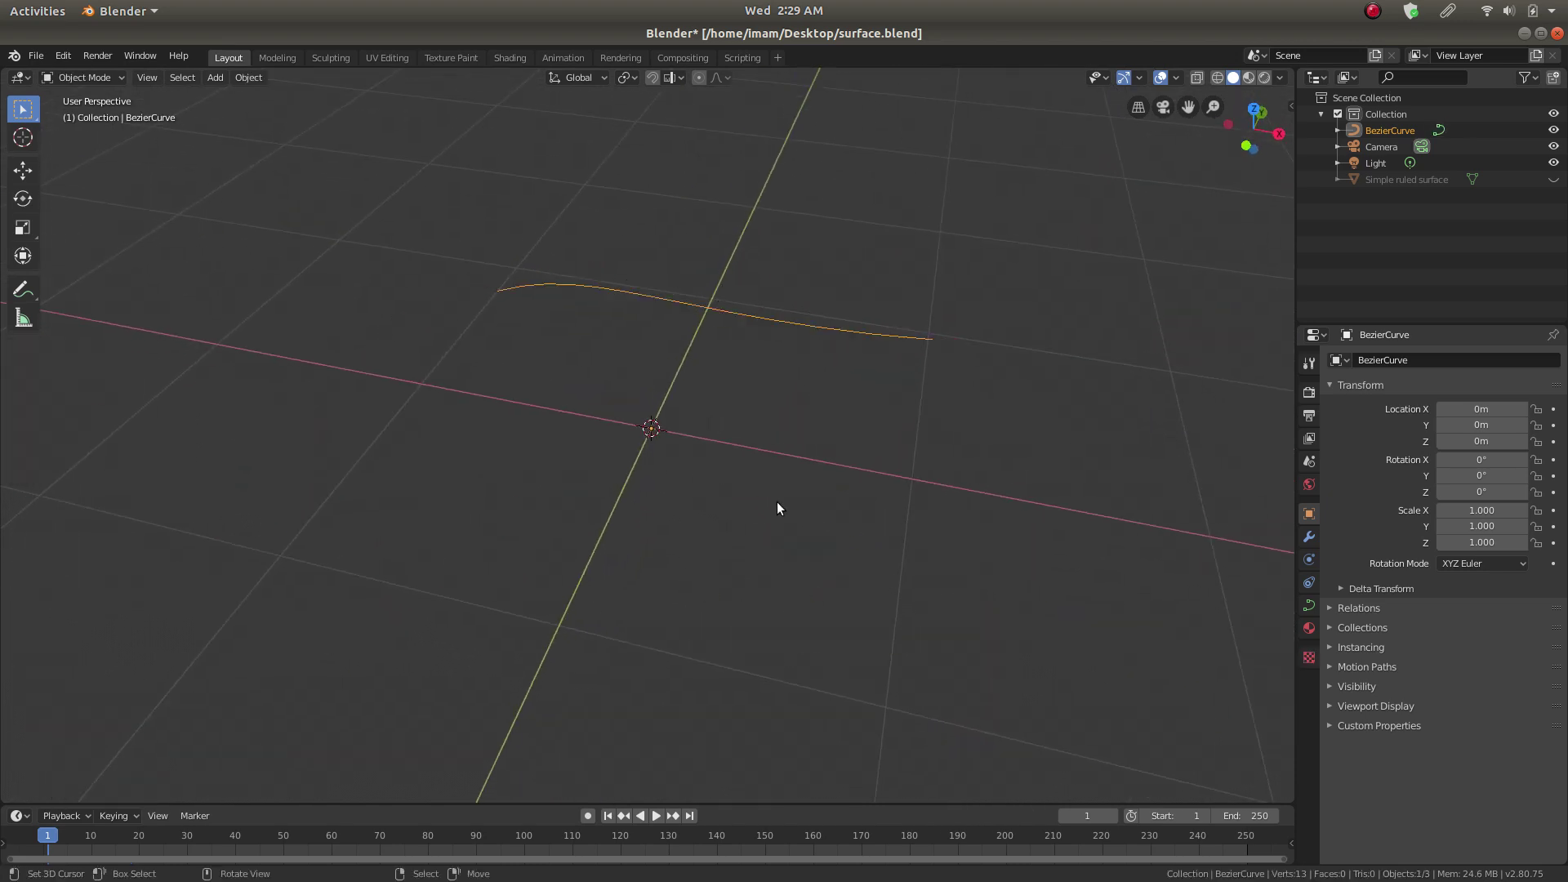
Step: From the top view, duplicate the curve as BezierCurve.001 and move it -1.5224 m along Y
{"action": "key", "text": "KP_7"}
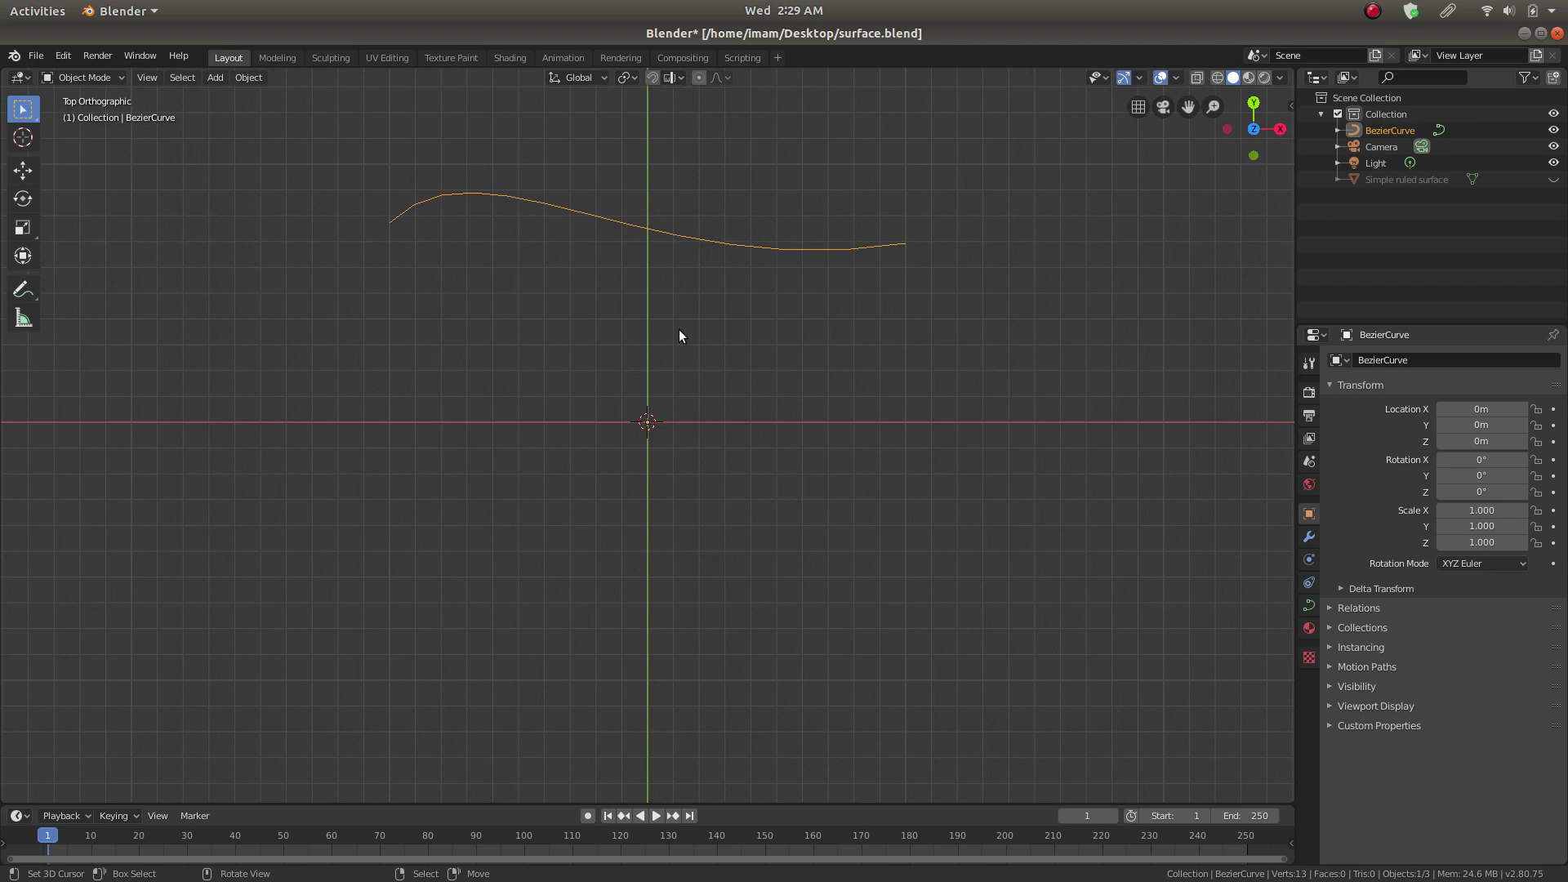
{"action": "key", "text": "shift+d"}
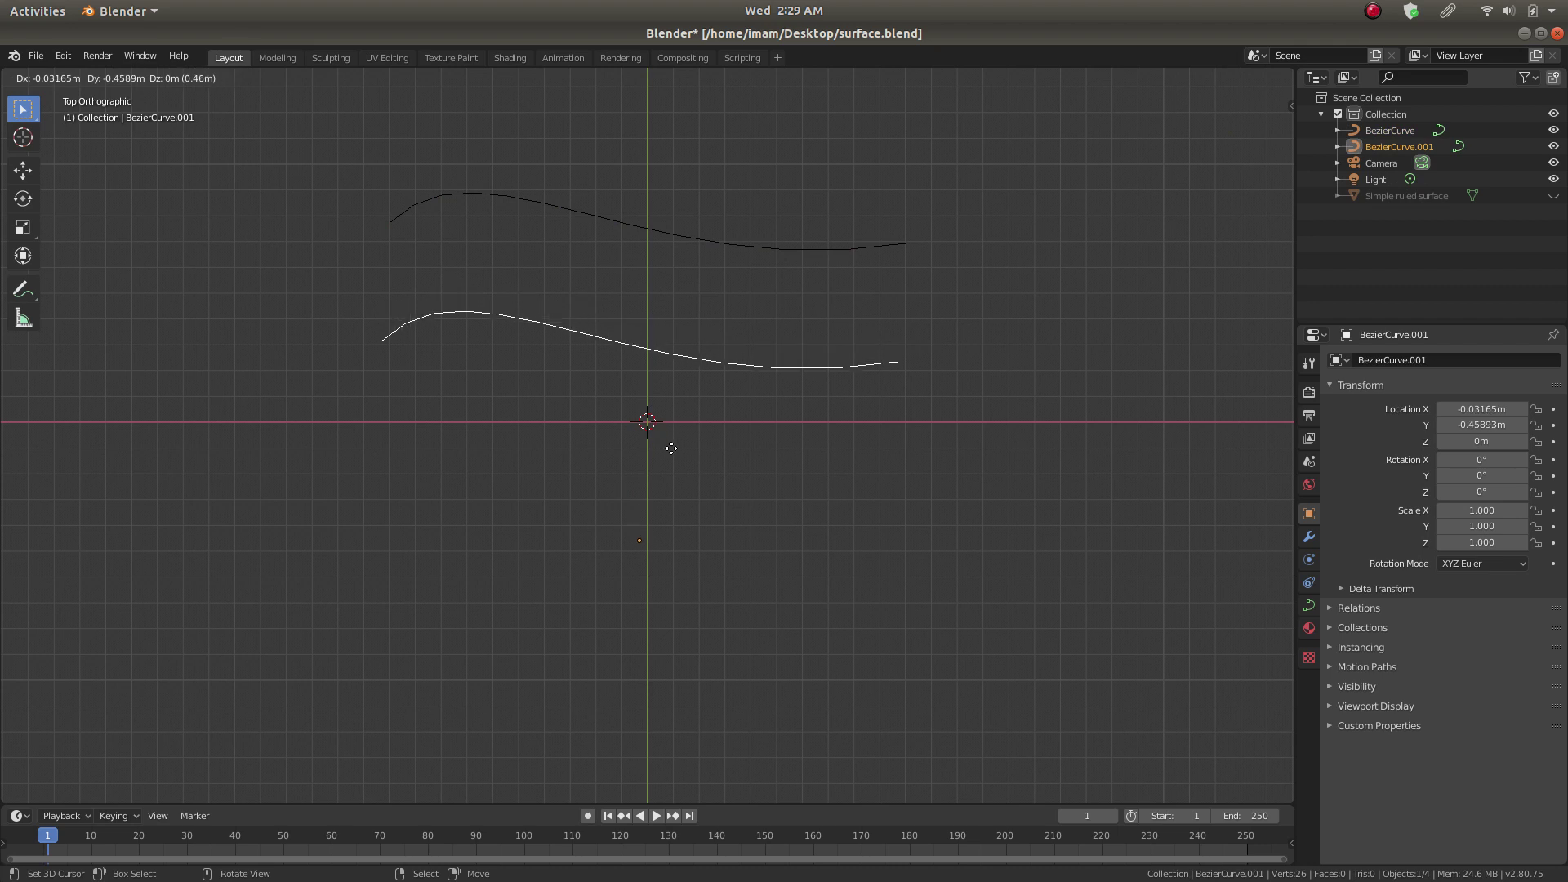
{"action": "key", "text": "y"}
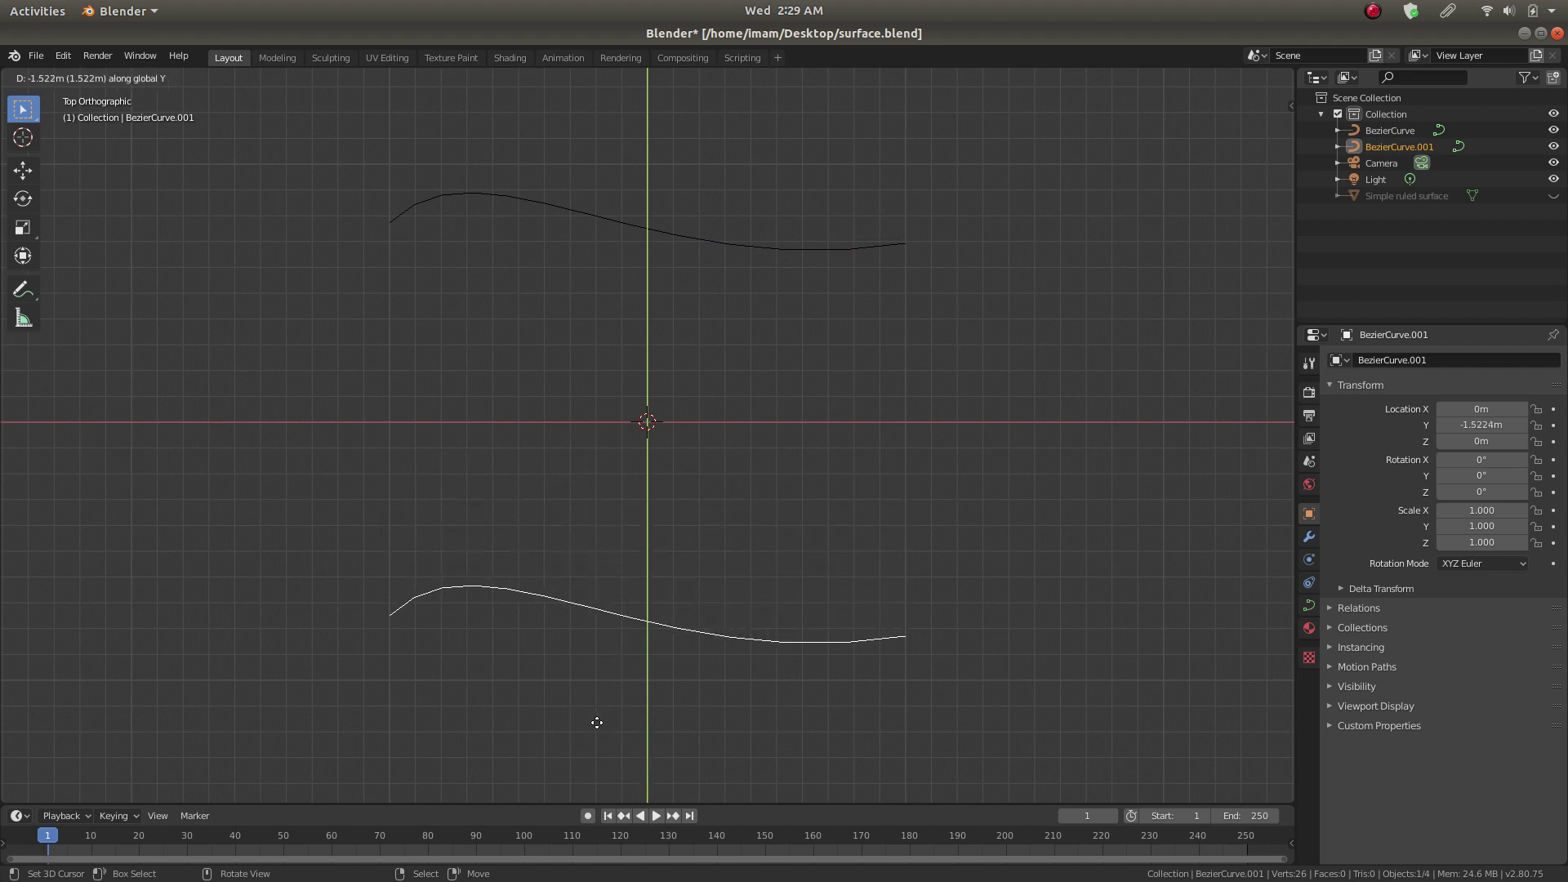
{"action": "left_click", "coordinate": [597, 722]}
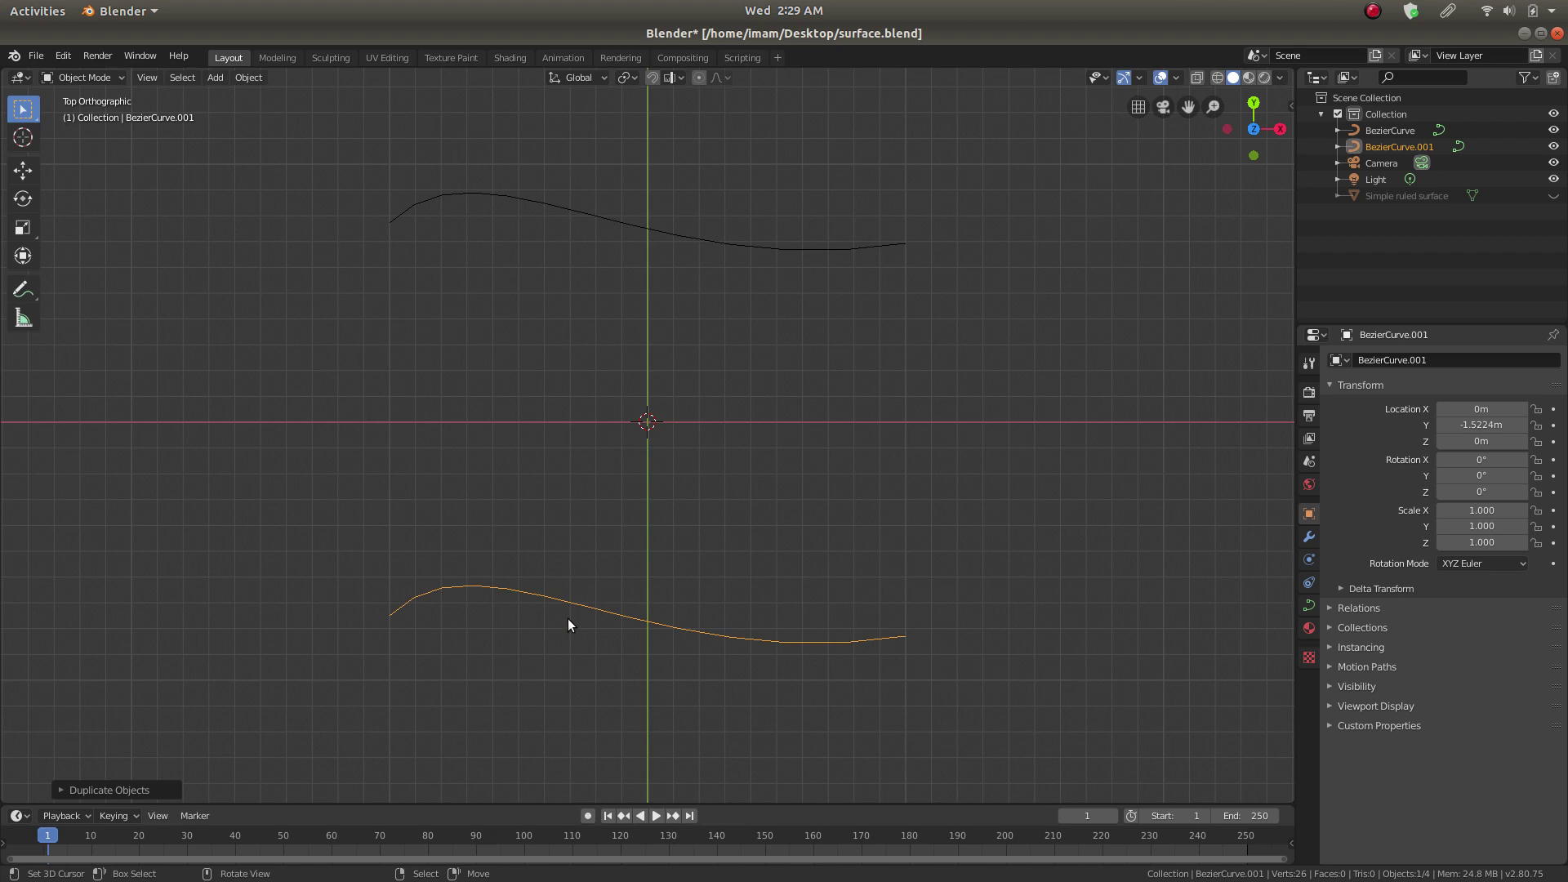
Step: In Edit Mode, rotate the copy's left and right handles to new angles
{"action": "key", "text": "Tab"}
{"action": "left_click", "coordinate": [406, 625]}
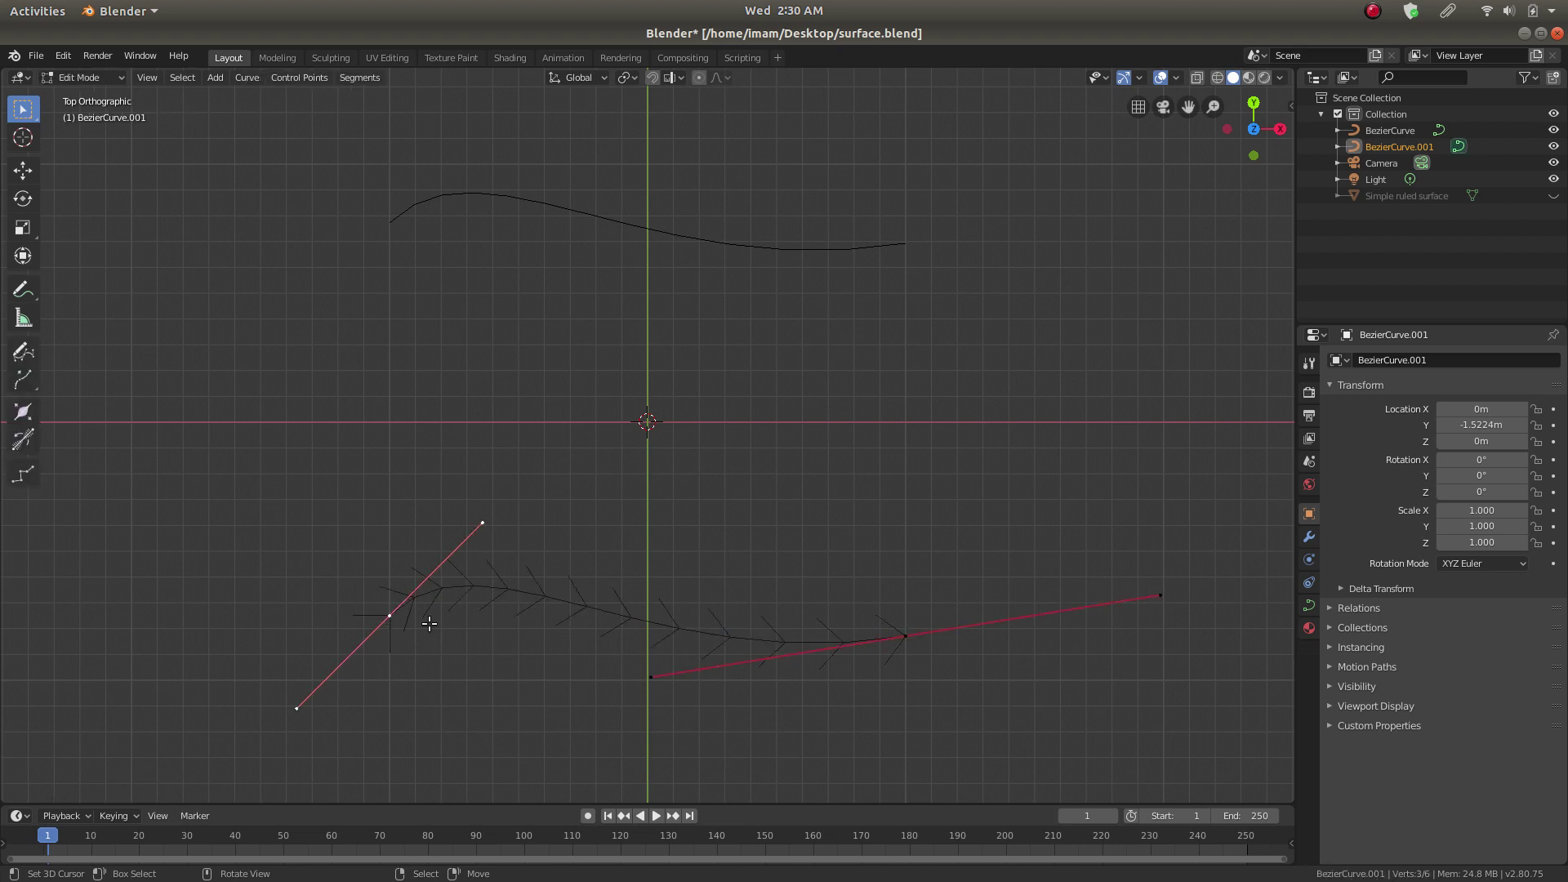
{"action": "key", "text": "r"}
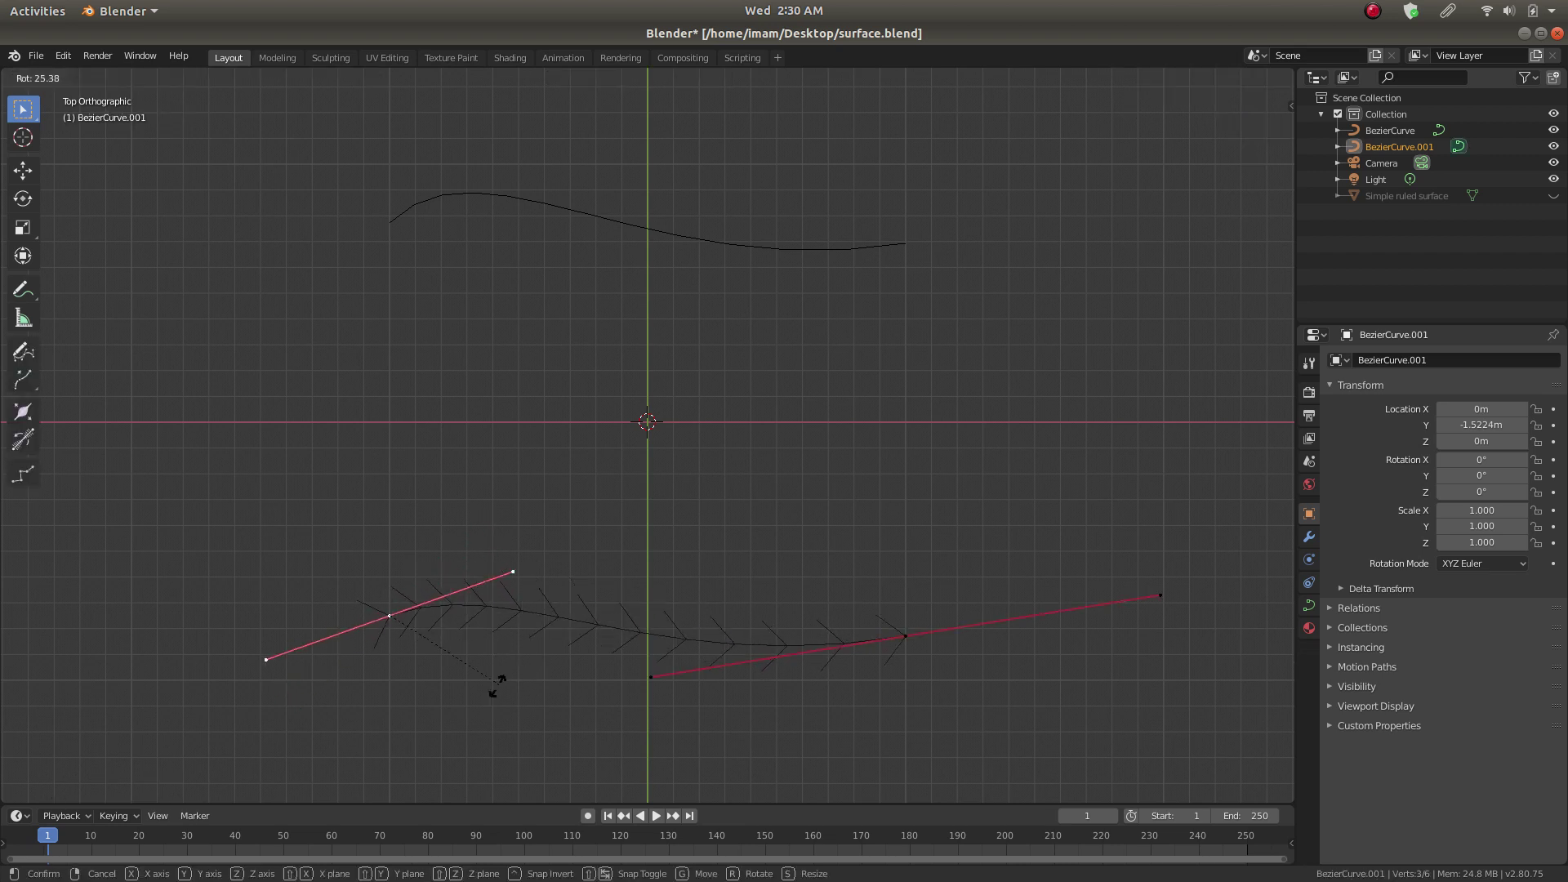
{"action": "left_click", "coordinate": [400, 656]}
{"action": "left_click", "coordinate": [905, 635]}
{"action": "key", "text": "r"}
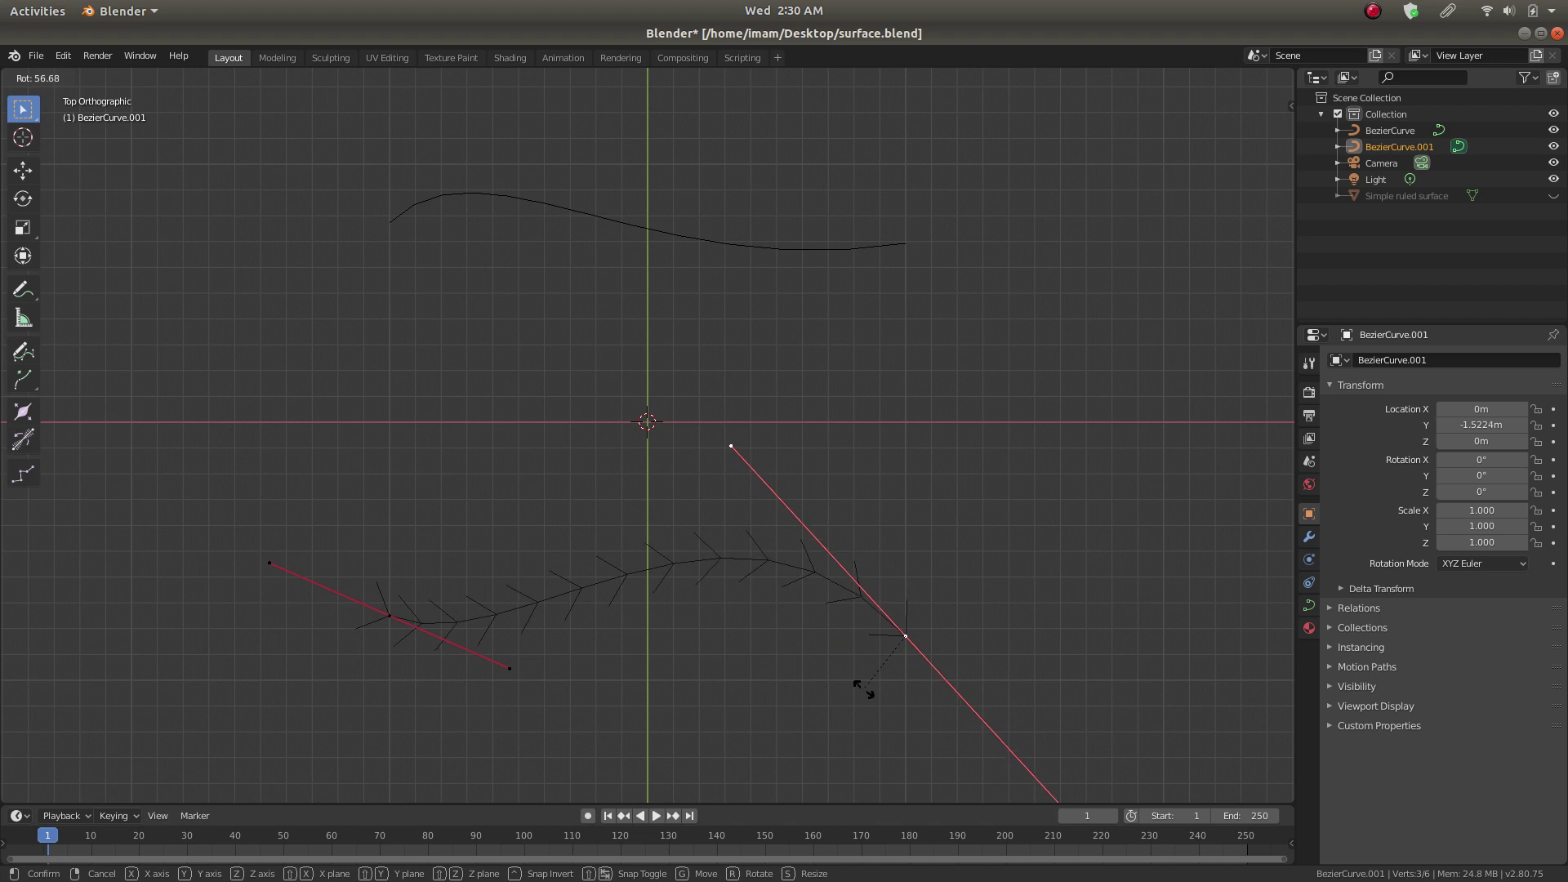
{"action": "left_click", "coordinate": [865, 689]}
Step: Lengthen the left handle, resize the right handle, and return to Object Mode
{"action": "left_click", "coordinate": [508, 667]}
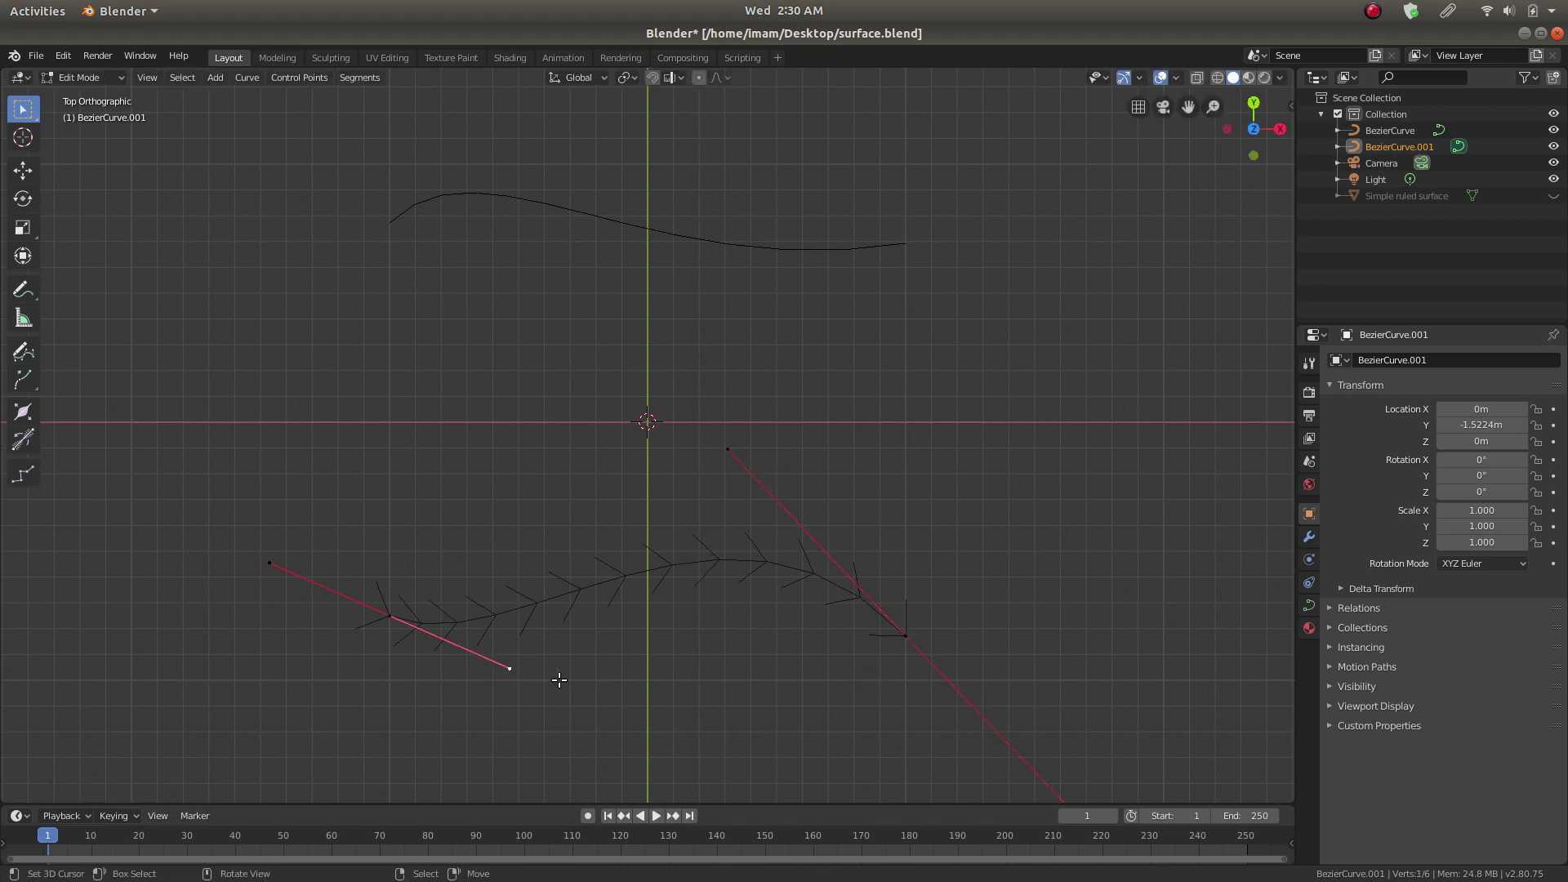
{"action": "left_click", "coordinate": [396, 620]}
{"action": "key", "text": "s"}
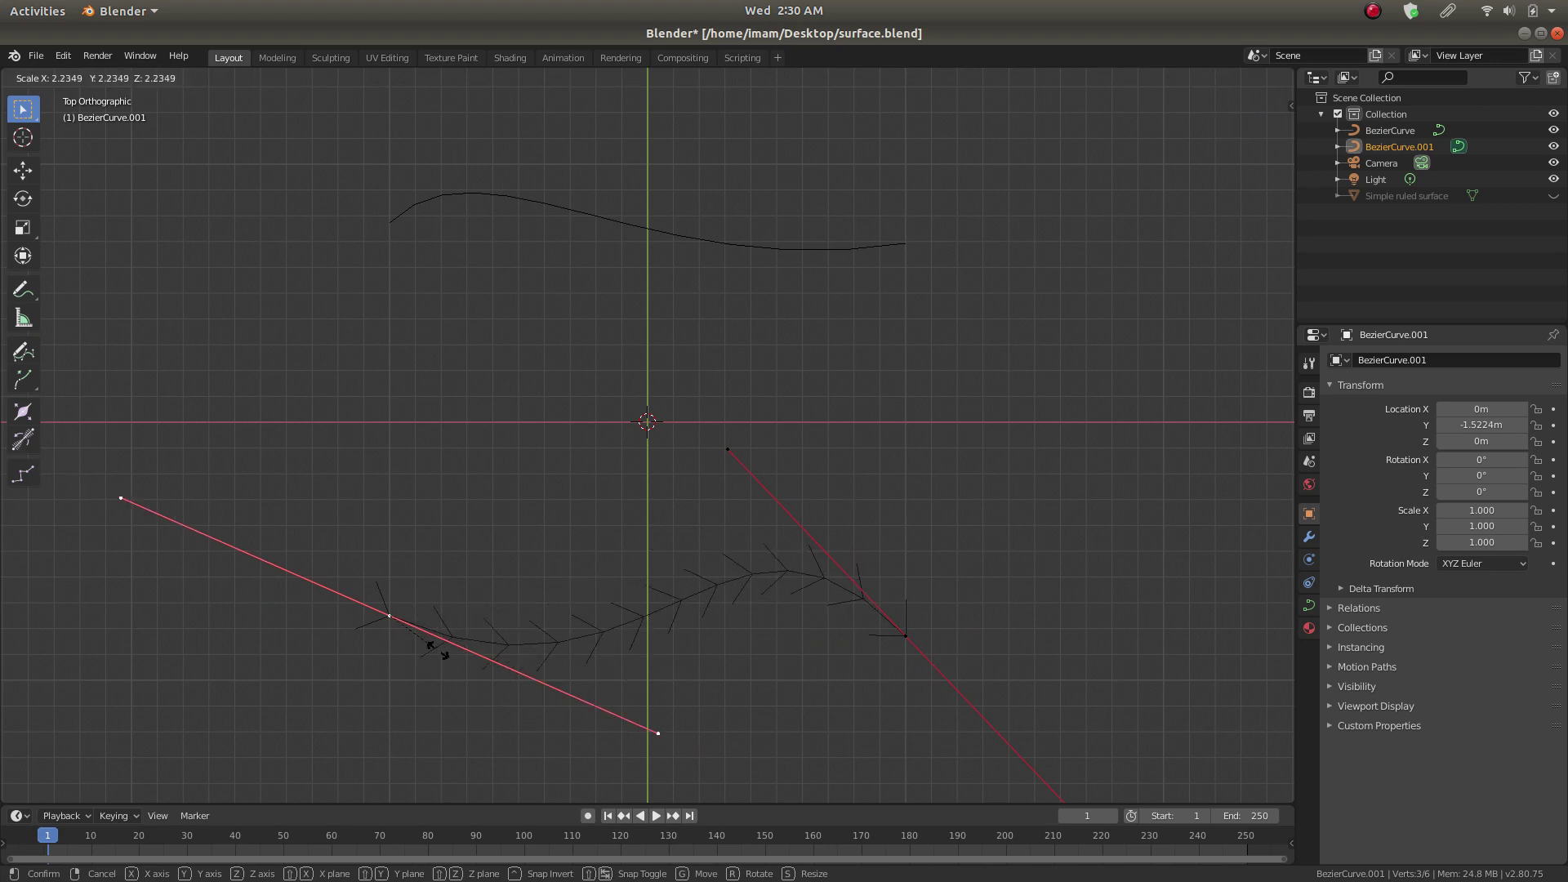
{"action": "left_click", "coordinate": [430, 645]}
{"action": "left_click", "coordinate": [944, 646]}
{"action": "key", "text": "s"}
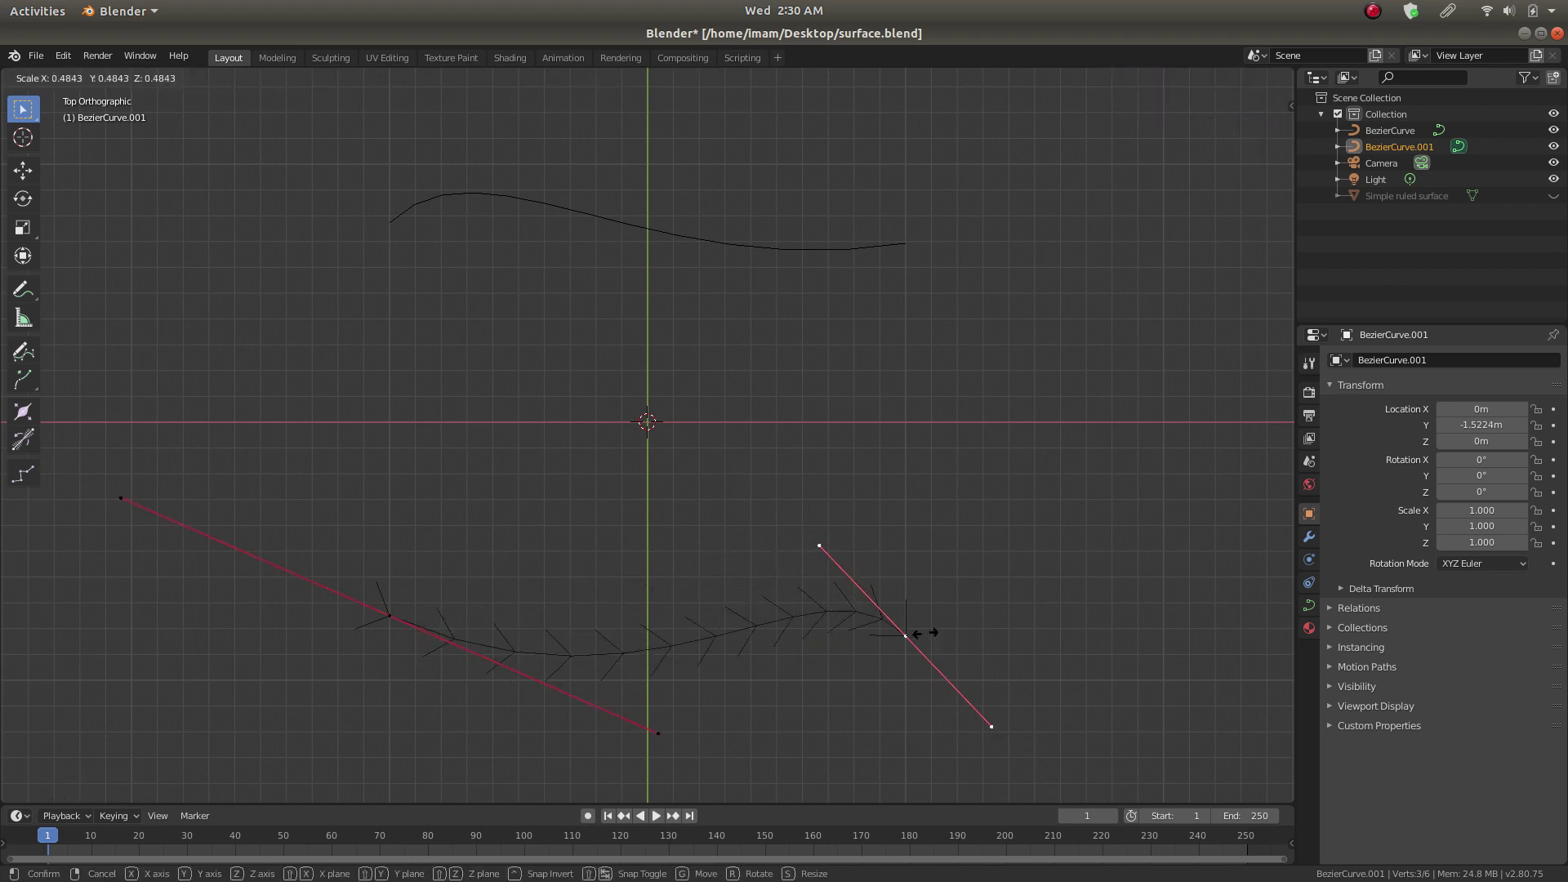
{"action": "left_click", "coordinate": [929, 635]}
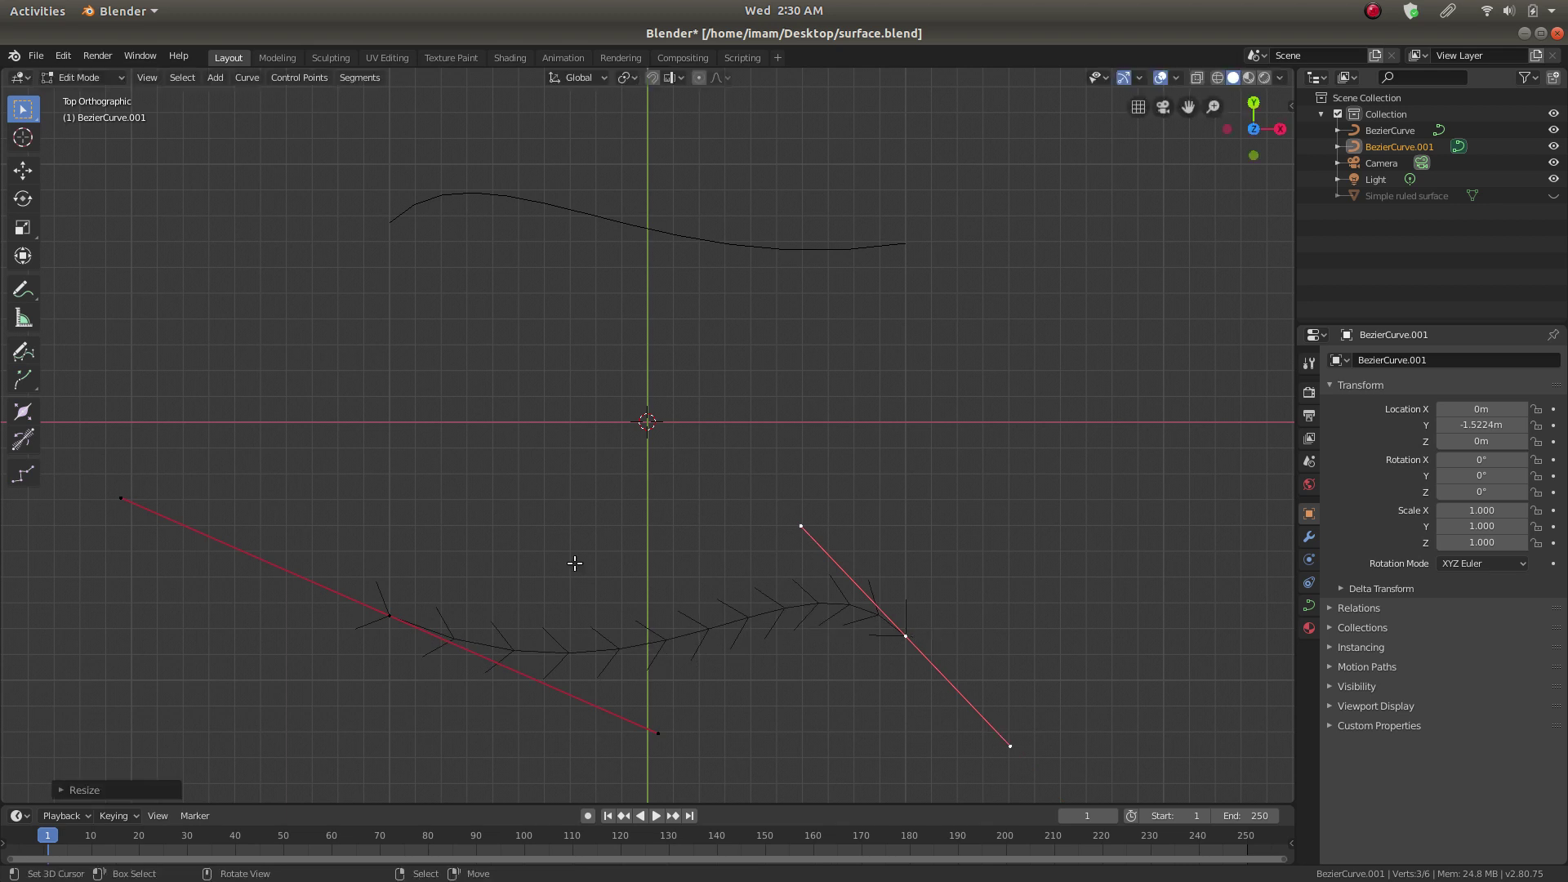
{"action": "key", "text": "Tab"}
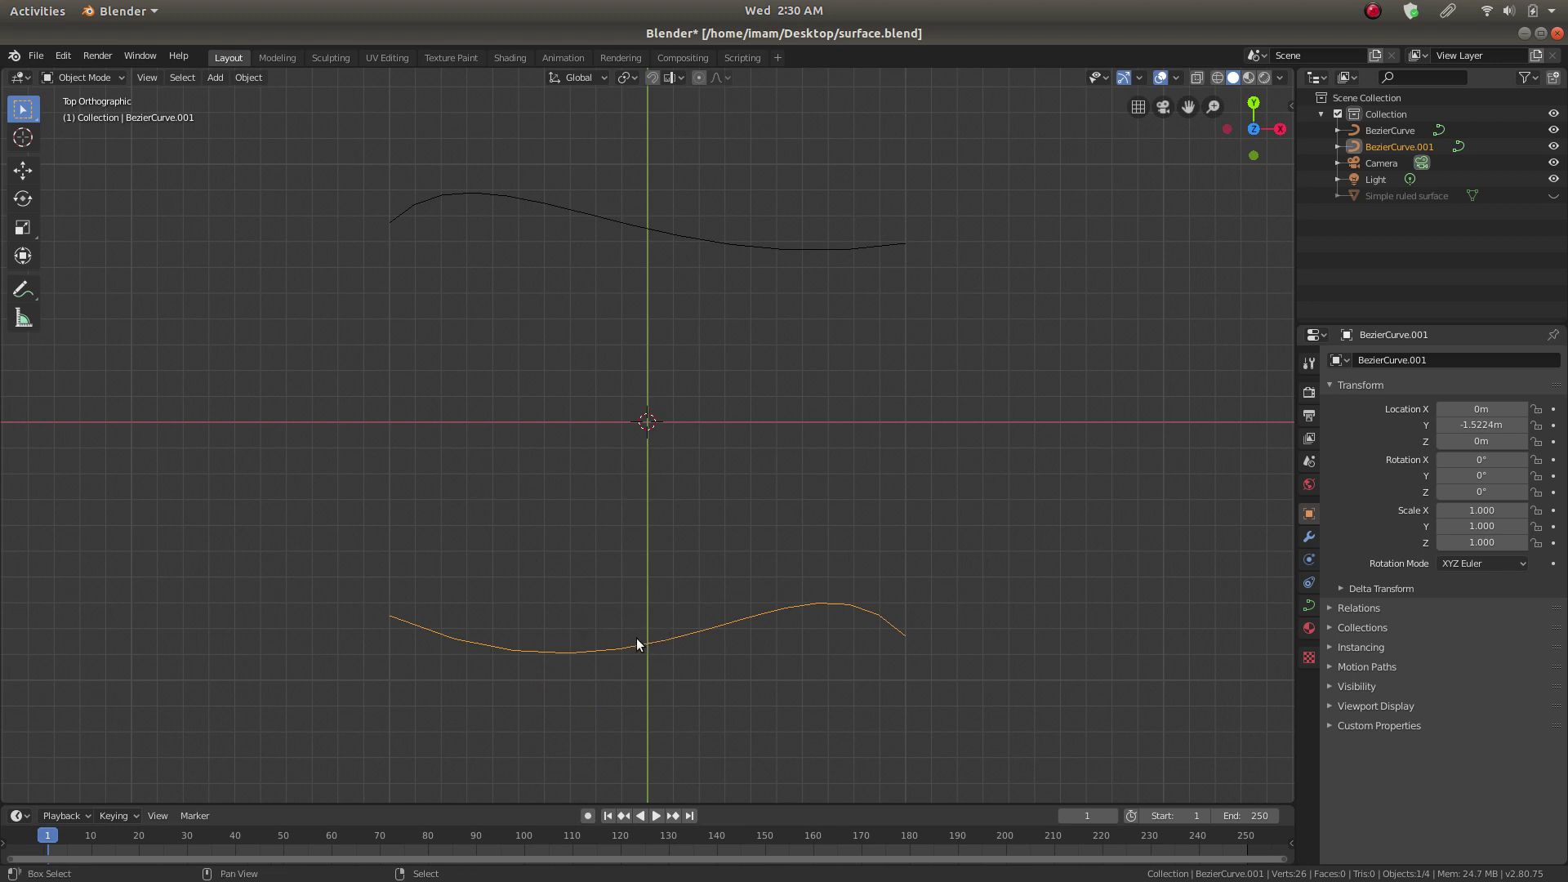
Step: Duplicate the bottom curve as BezierCurve.002 left of centre and move its end toward the top curve
{"action": "key", "text": "shift+d"}
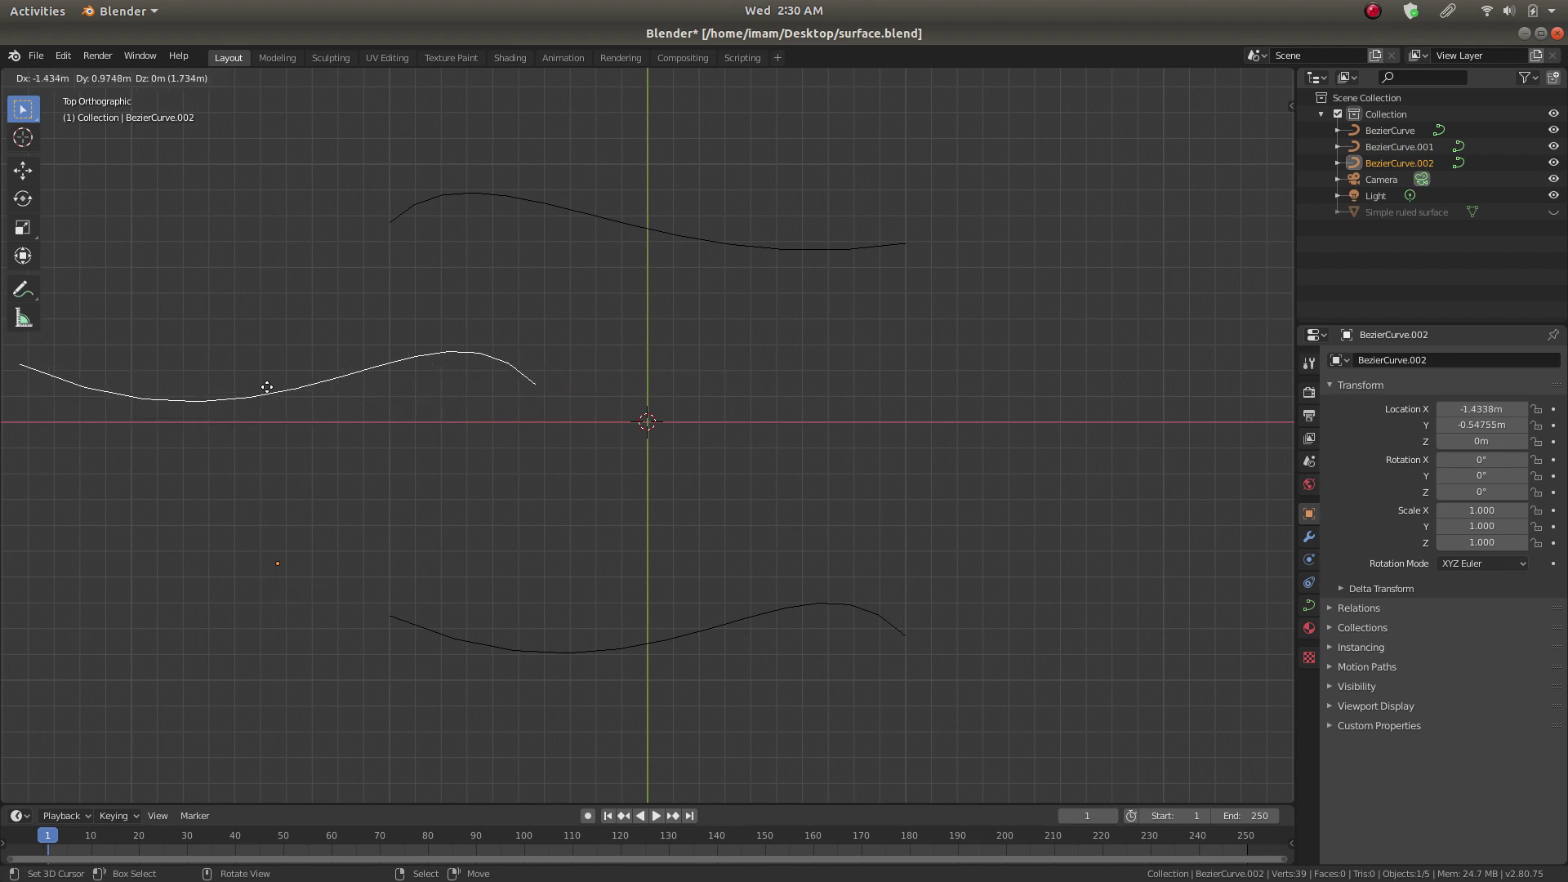
{"action": "left_click", "coordinate": [292, 423]}
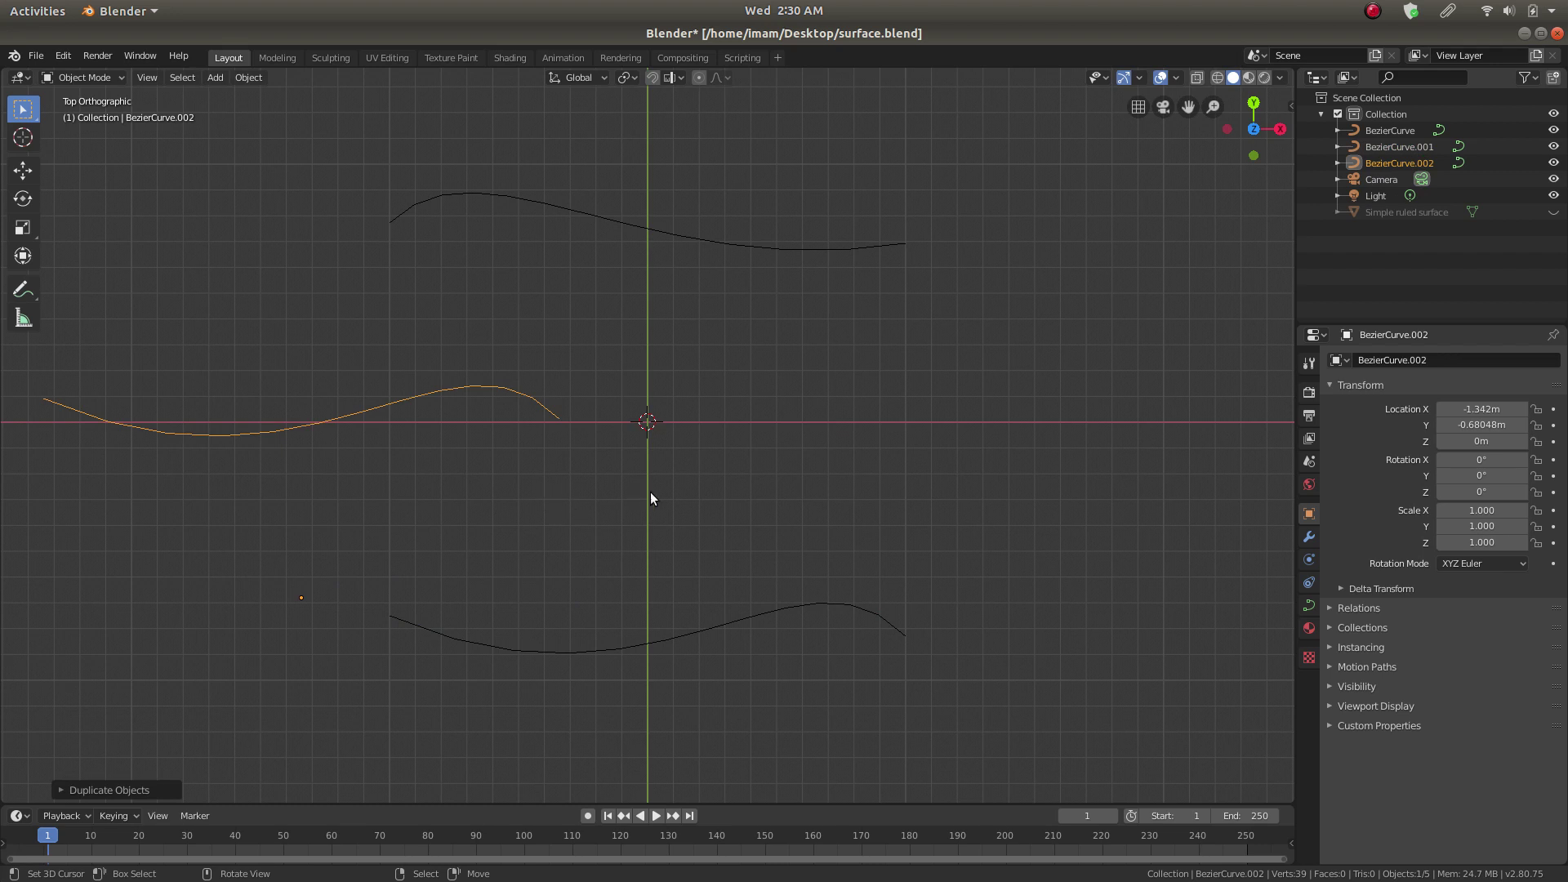
{"action": "key", "text": "Tab"}
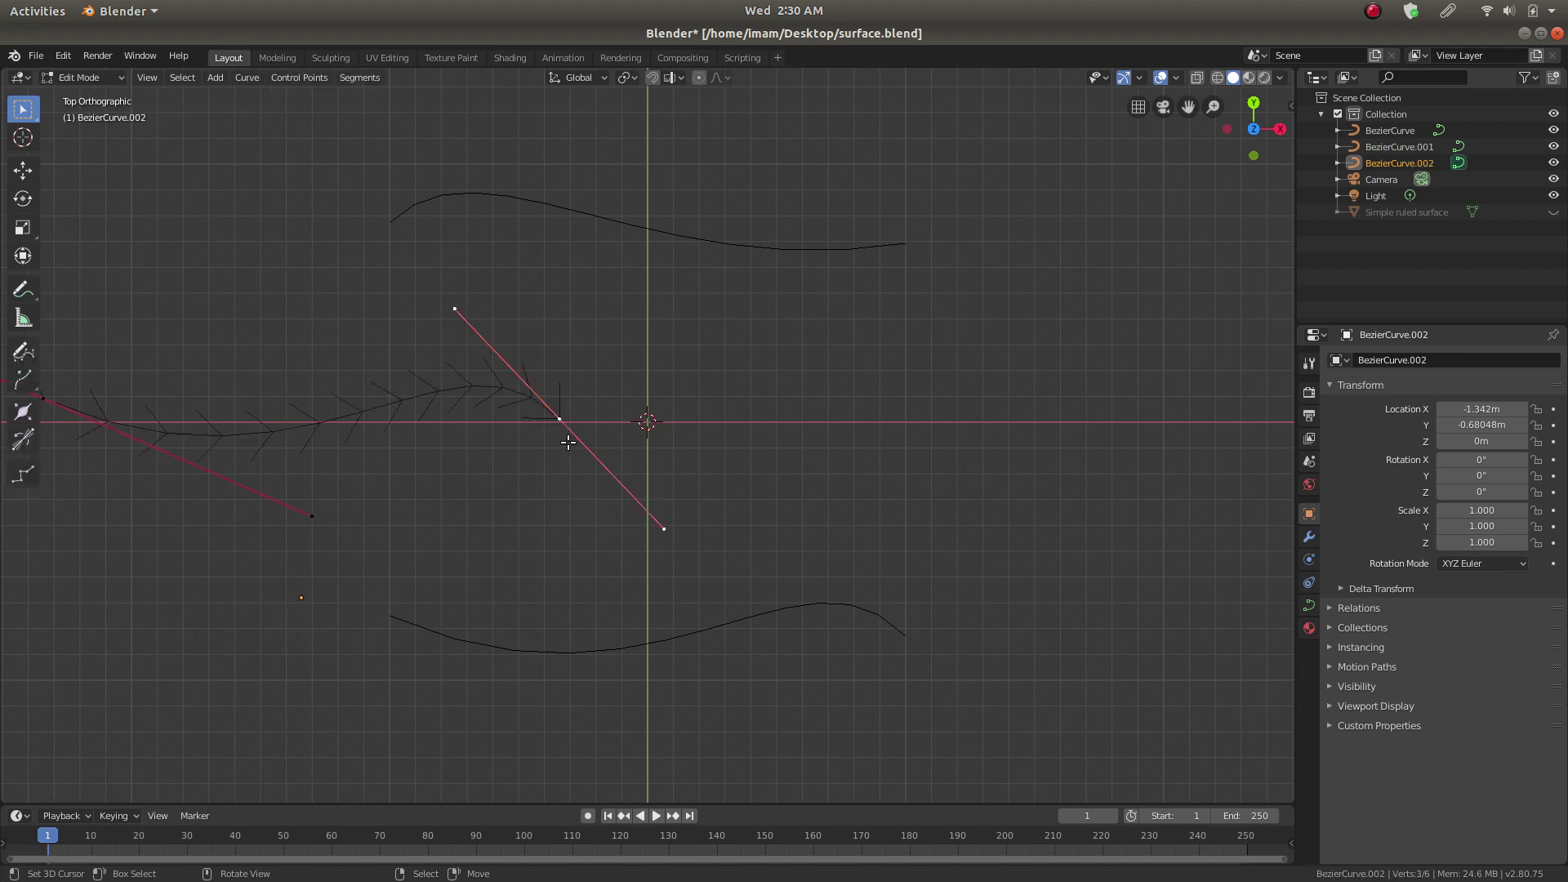
{"action": "key", "text": "g"}
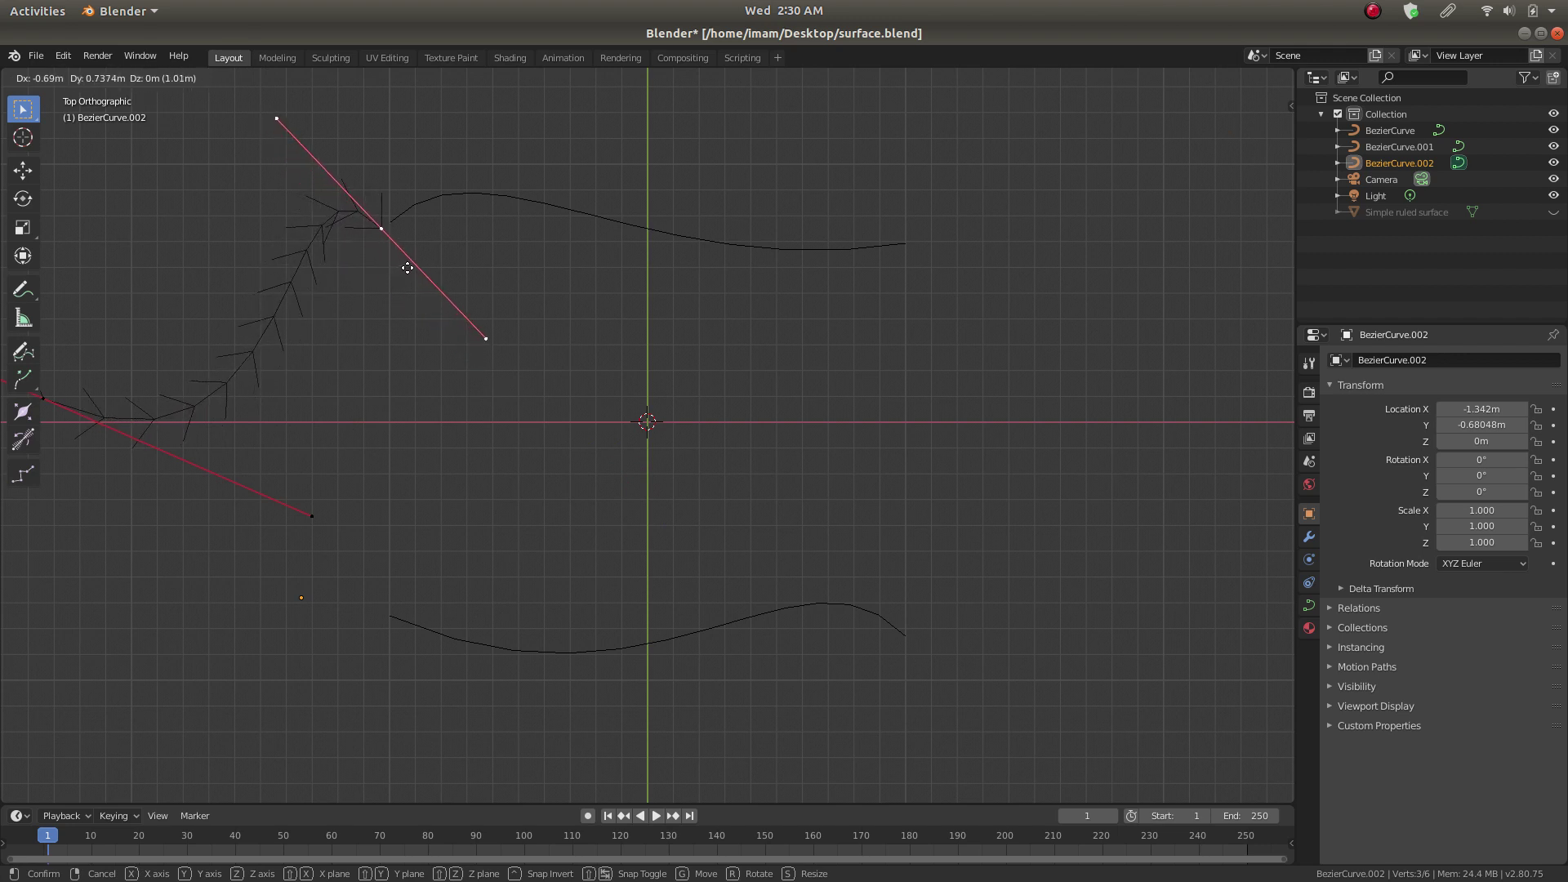
{"action": "left_click", "coordinate": [408, 268]}
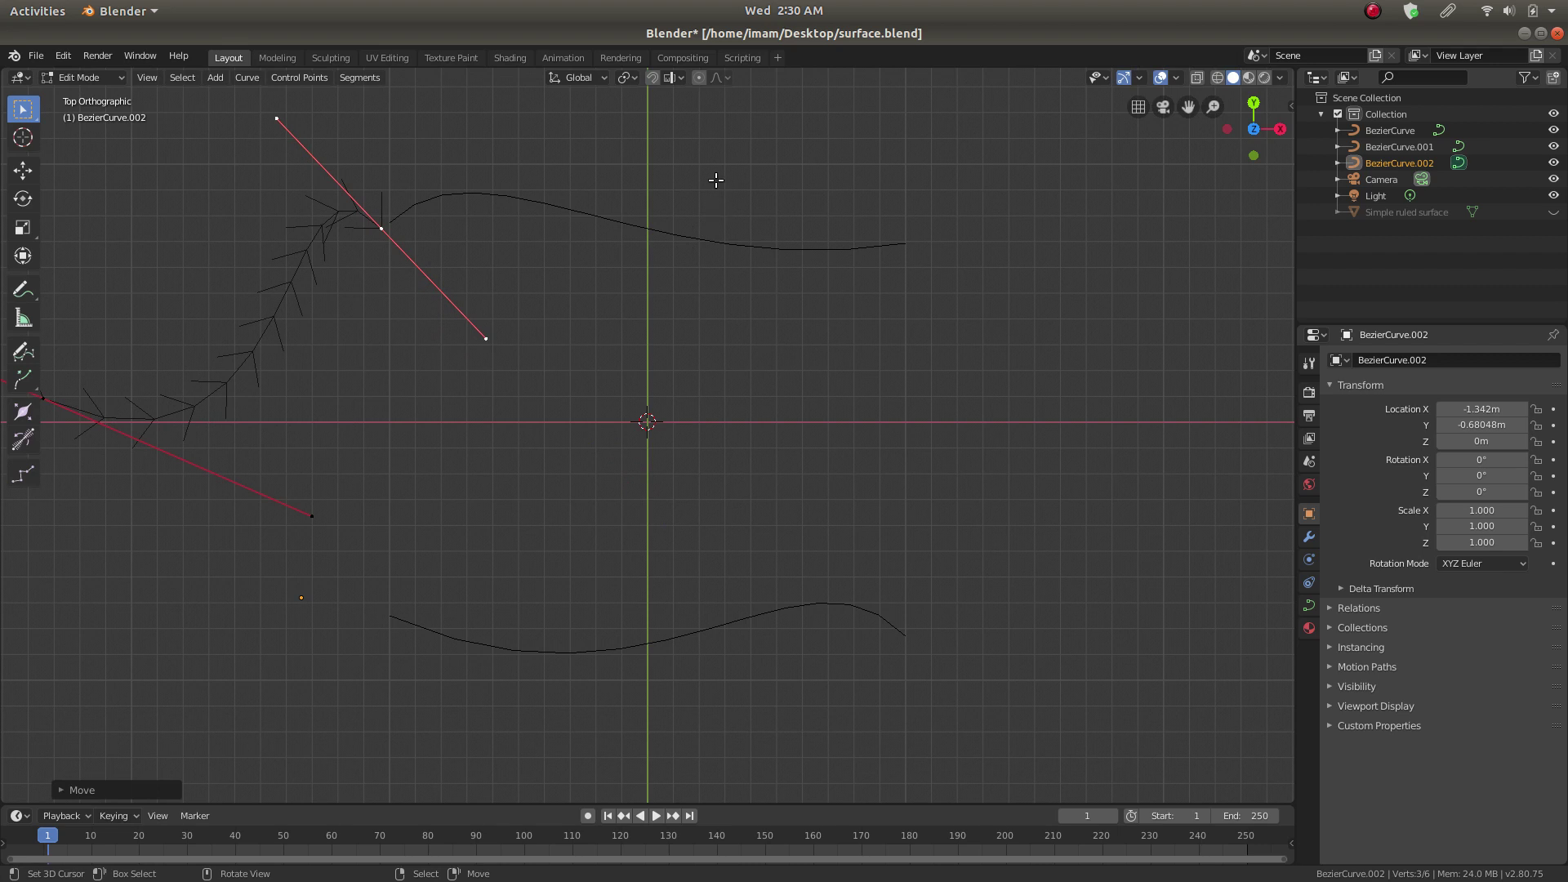
Step: Set the snap target to Vertex and switch snapping on
{"action": "left_click", "coordinate": [675, 77]}
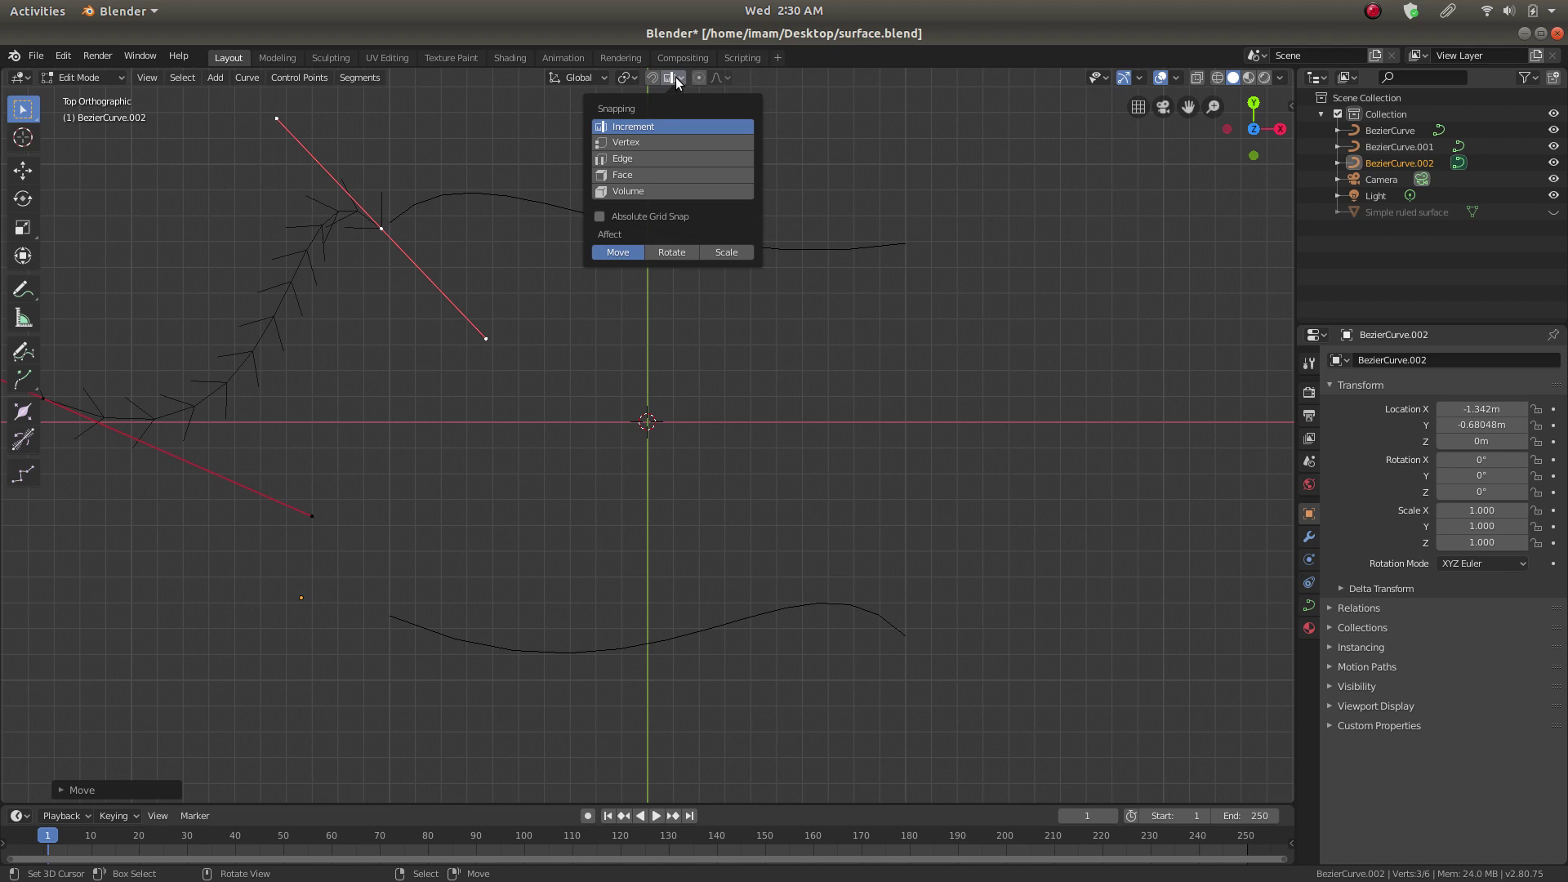
{"action": "left_click", "coordinate": [655, 144]}
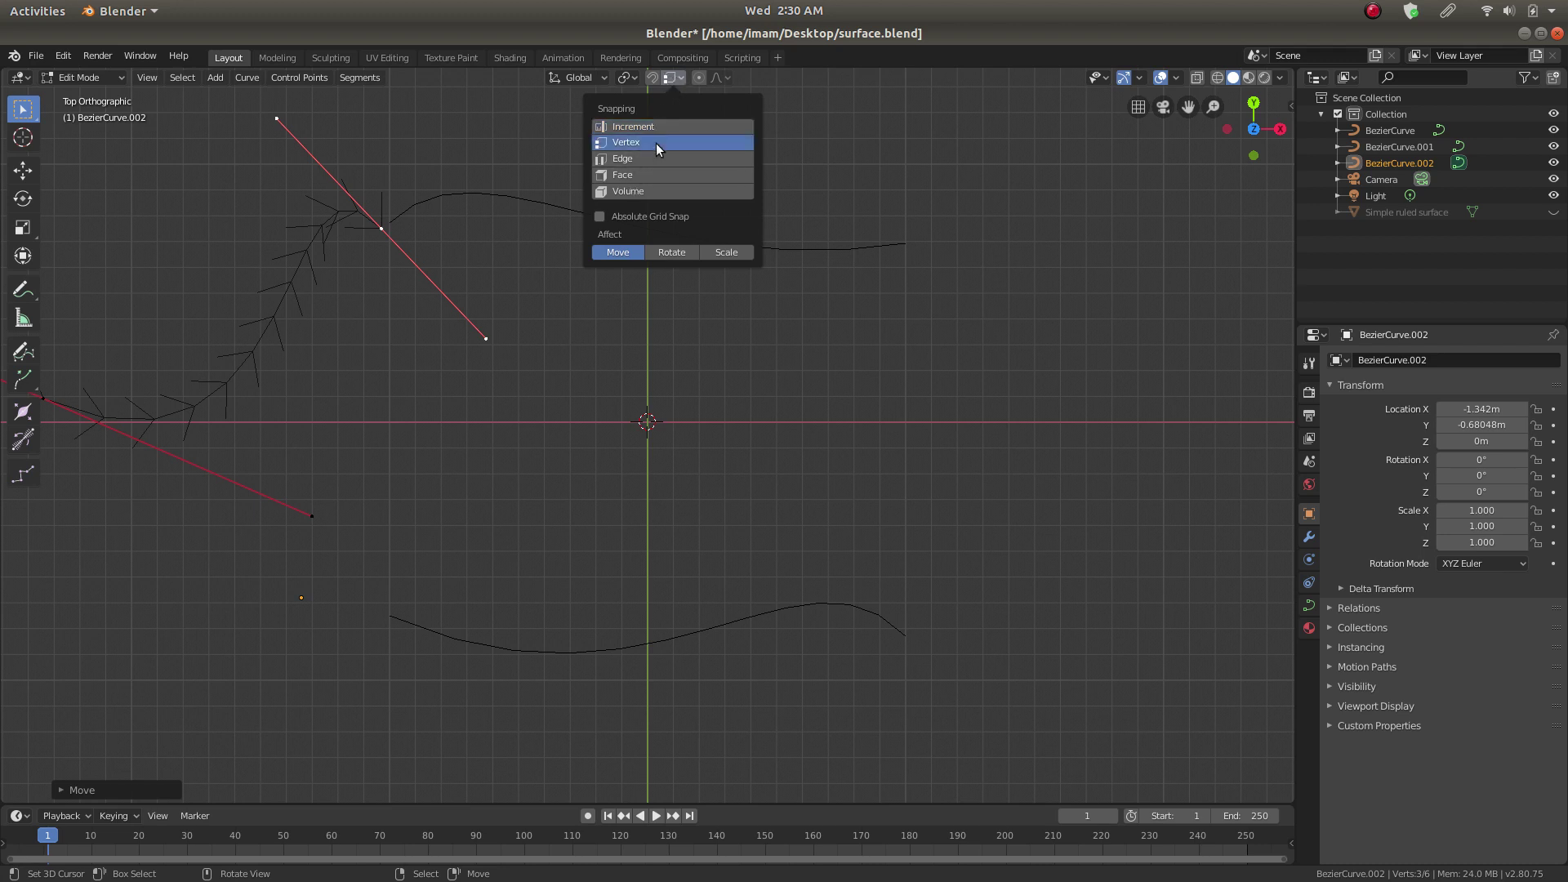
{"action": "mouse_move", "coordinate": [634, 72]}
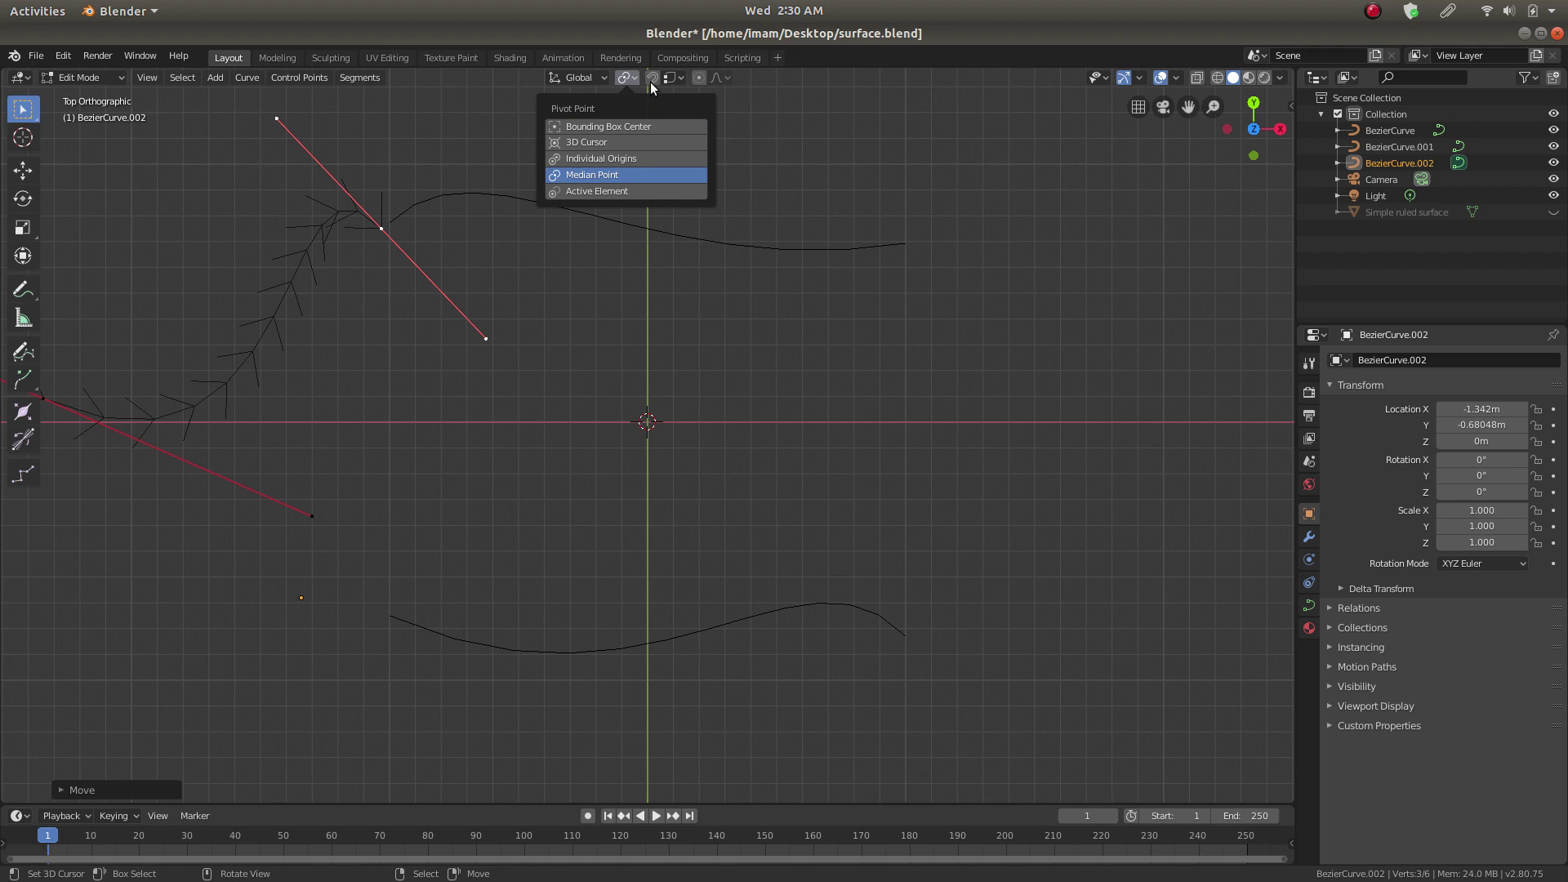
{"action": "left_click", "coordinate": [652, 80]}
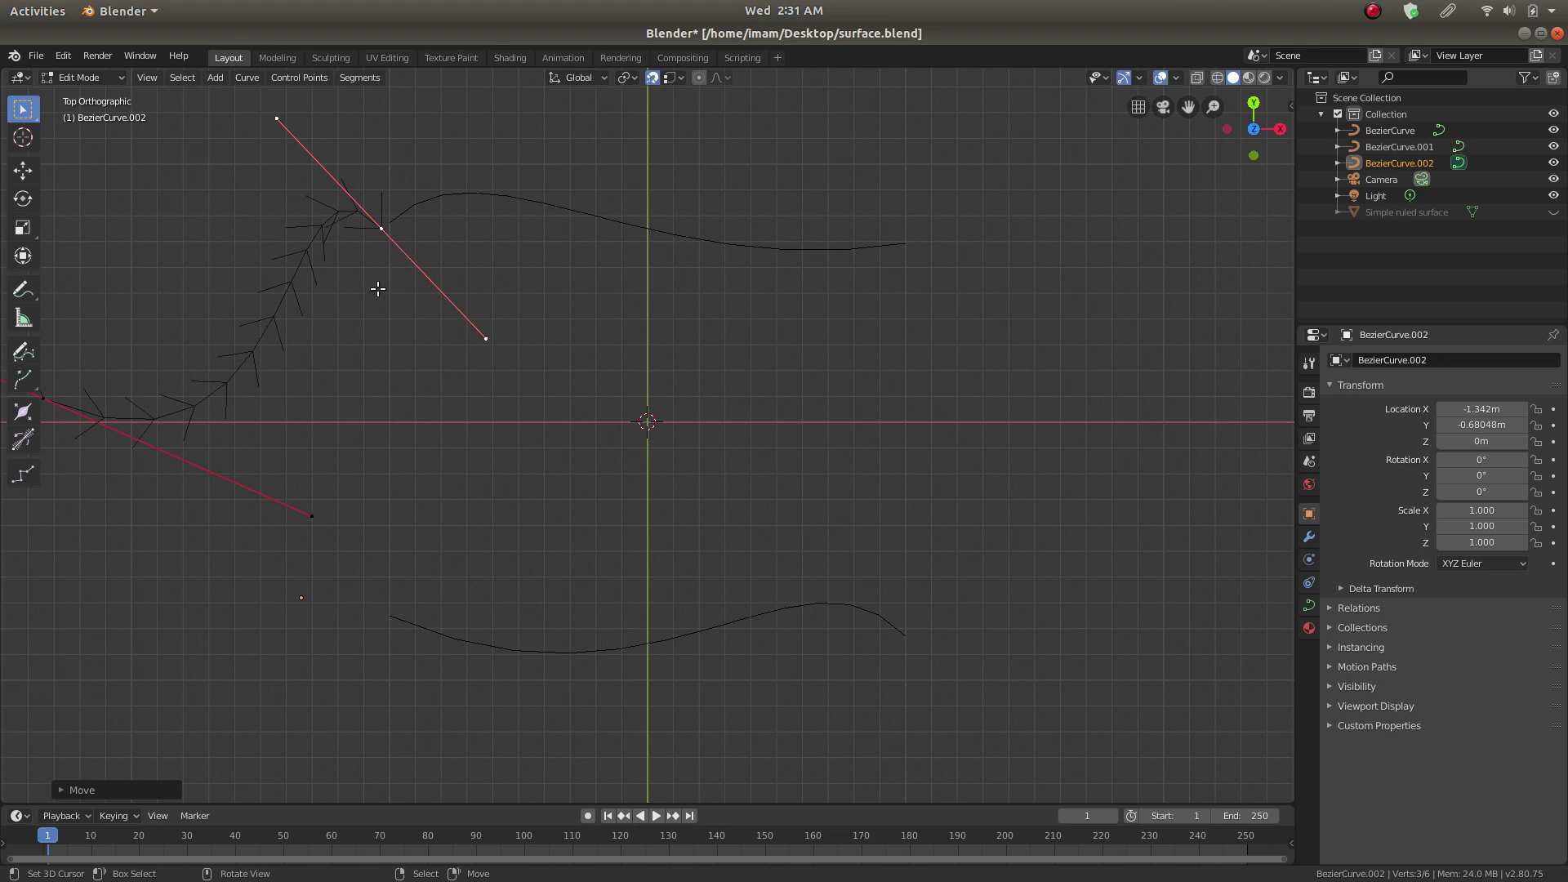
Step: Snap the copy's end onto the top curve's left end and rotate its handle
{"action": "key", "text": "g"}
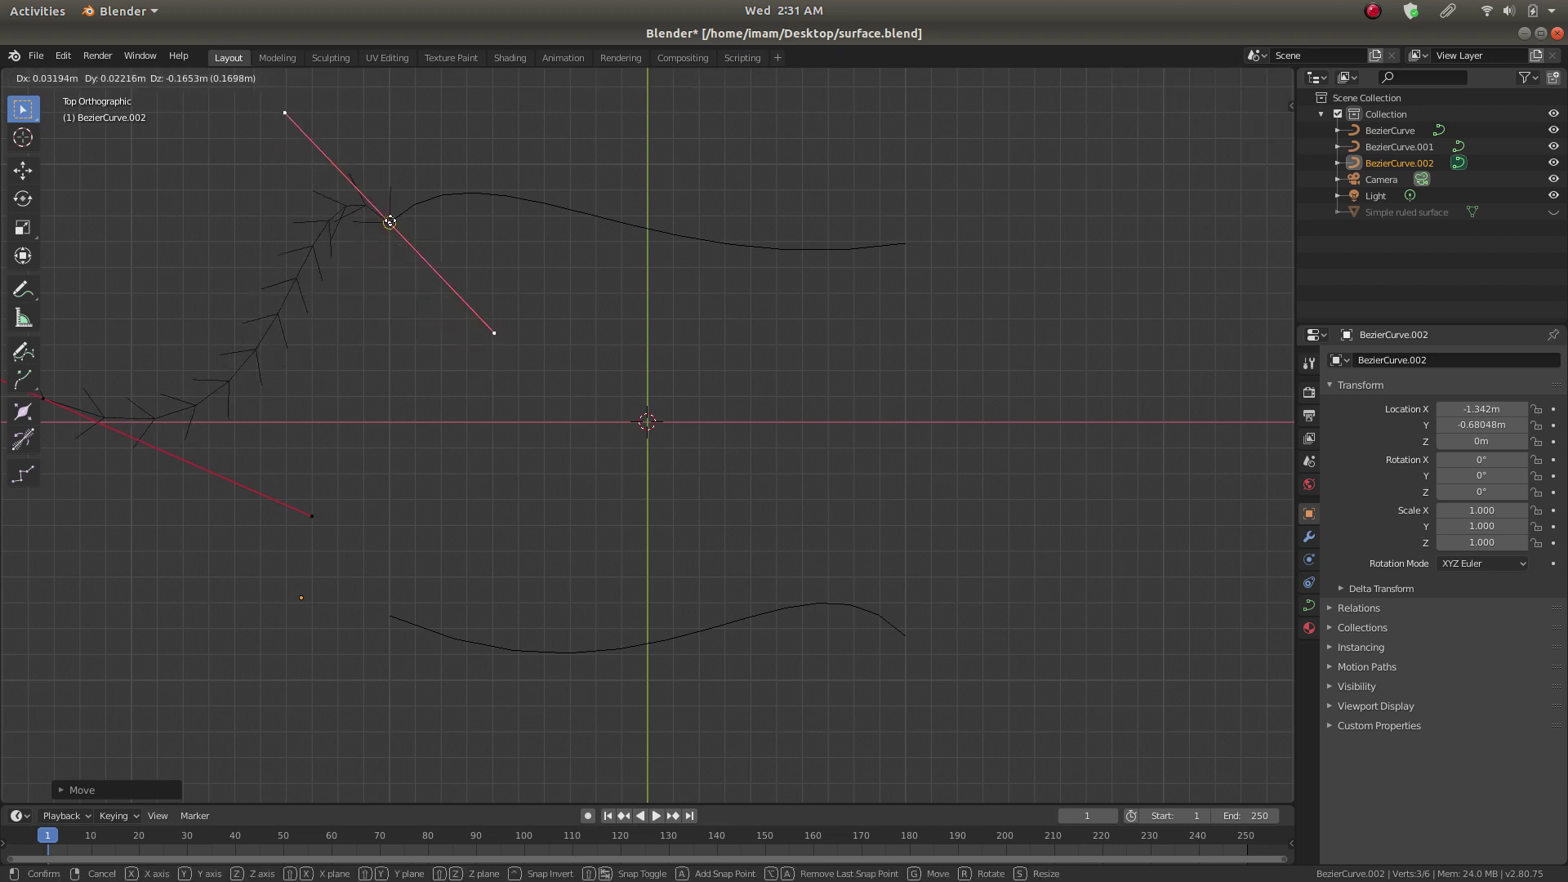
{"action": "left_click", "coordinate": [390, 221]}
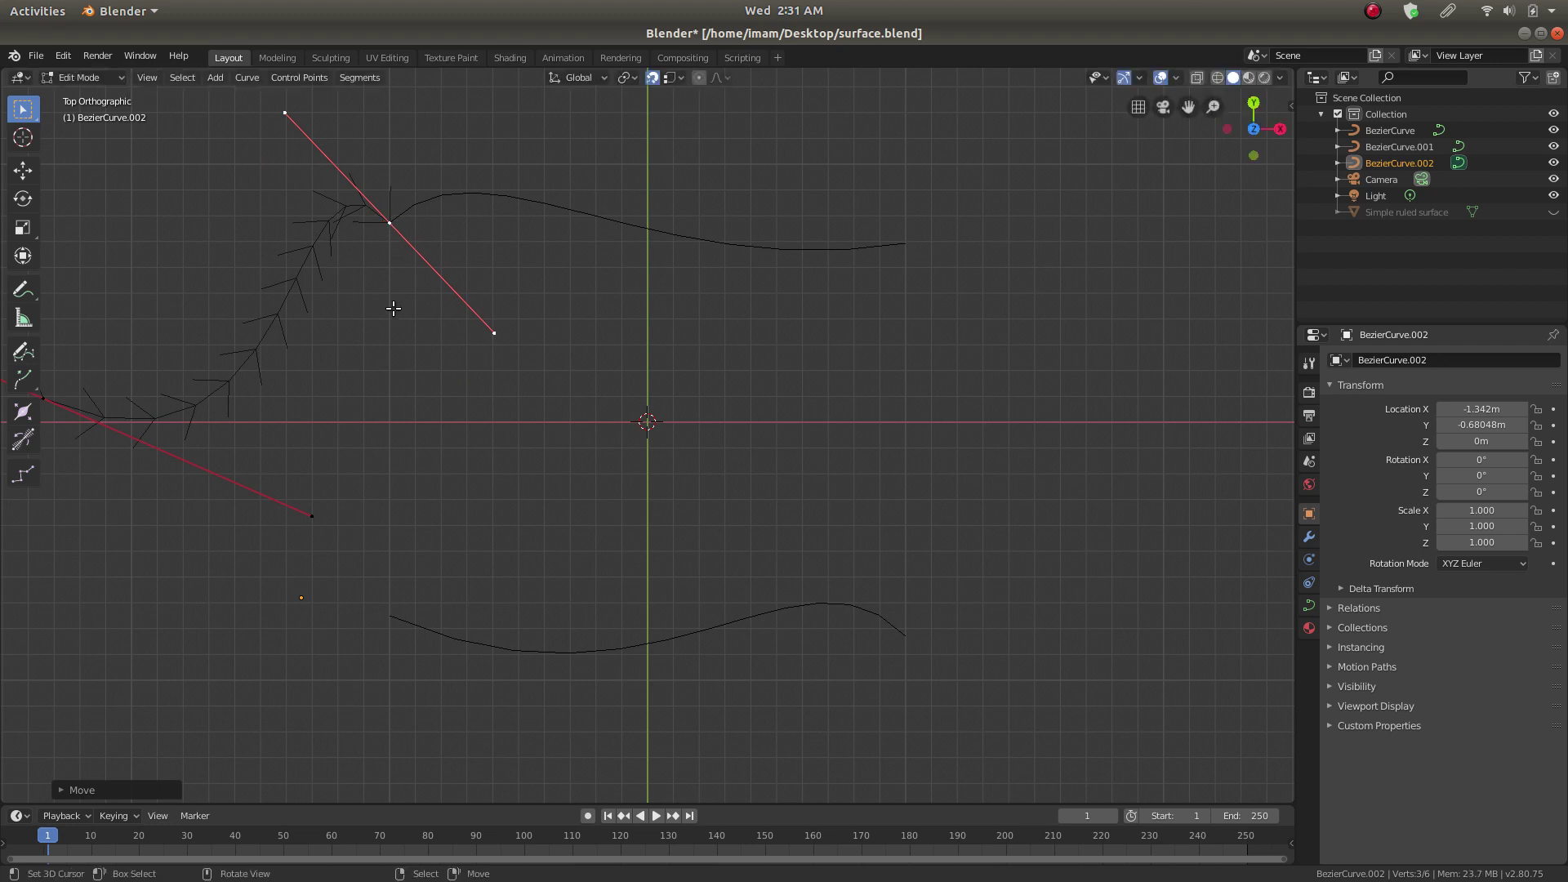
{"action": "key", "text": "r"}
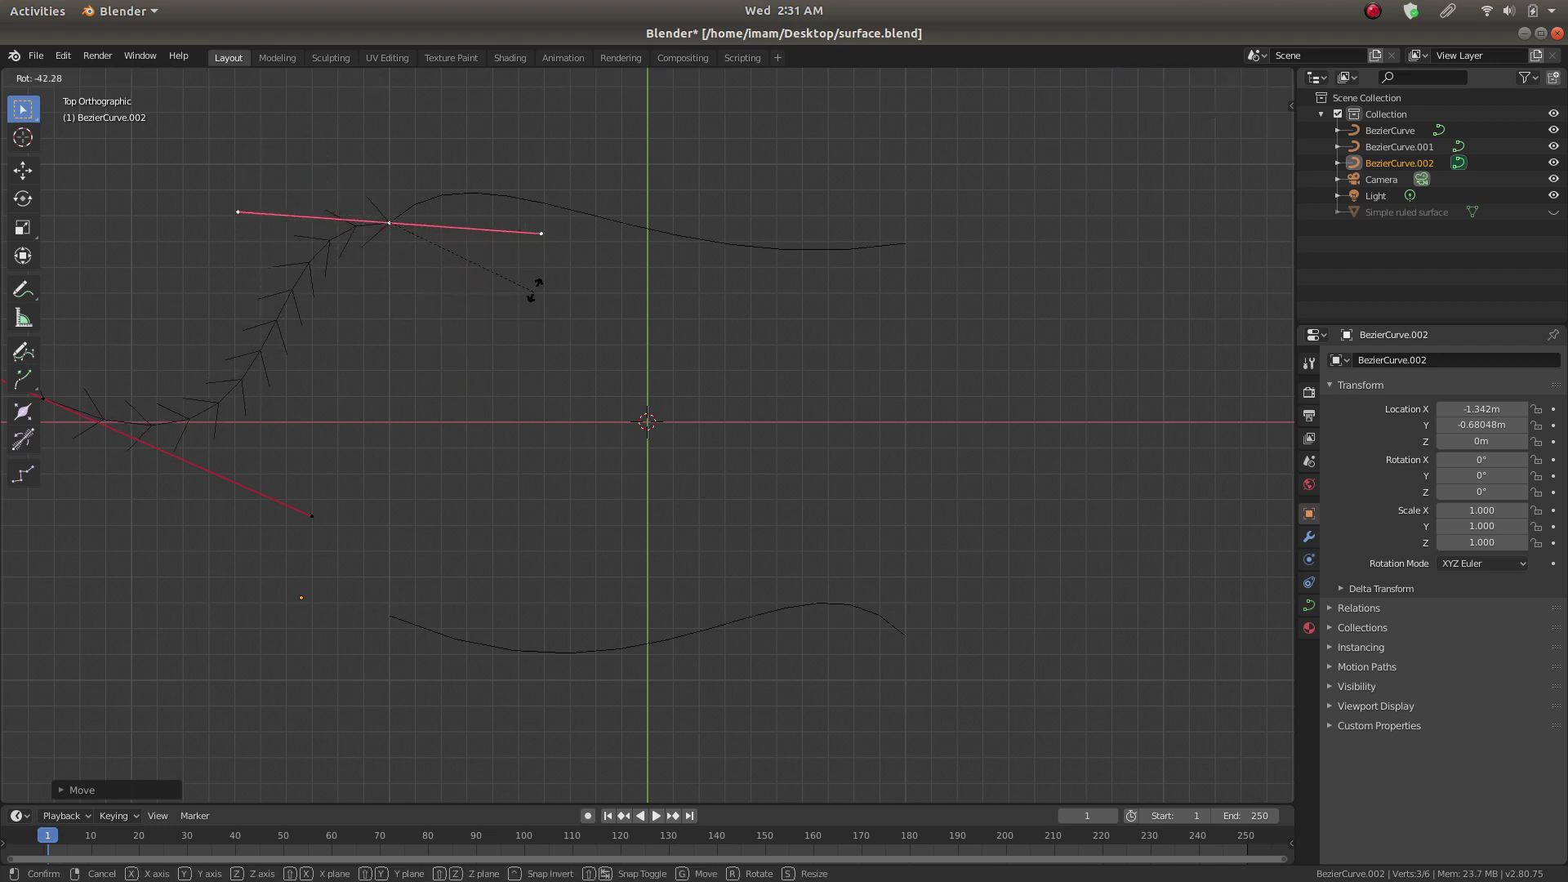
{"action": "left_click", "coordinate": [381, 132]}
Step: Snap the copy's other end onto the bottom curve's left end
{"action": "scroll", "coordinate": [346, 441], "scroll_direction": "down", "scroll_amount": 2}
{"action": "left_click", "coordinate": [256, 427]}
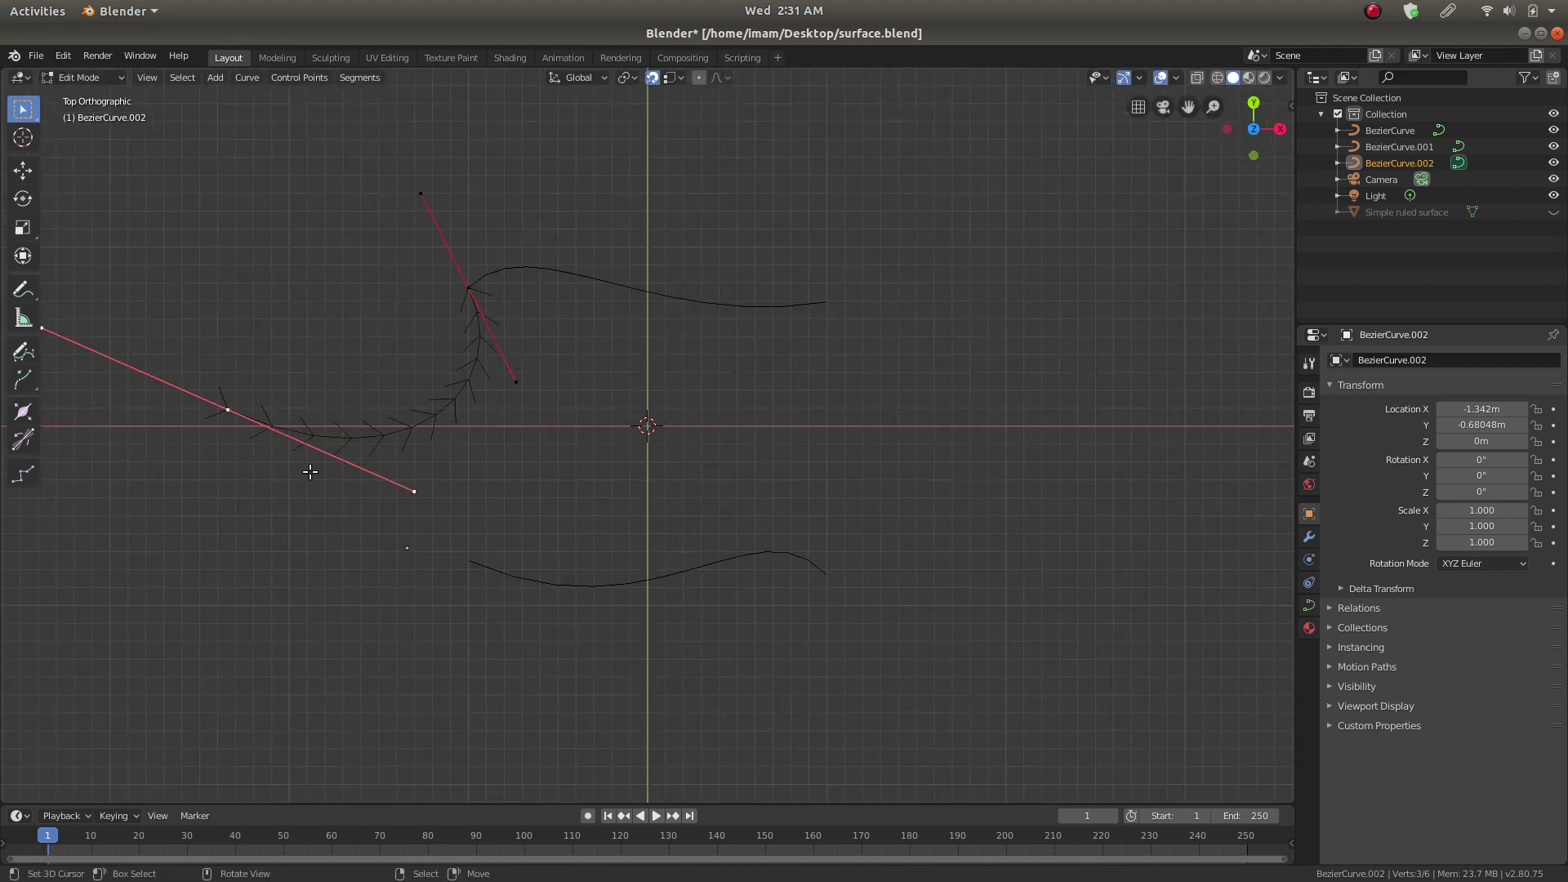
{"action": "key", "text": "g"}
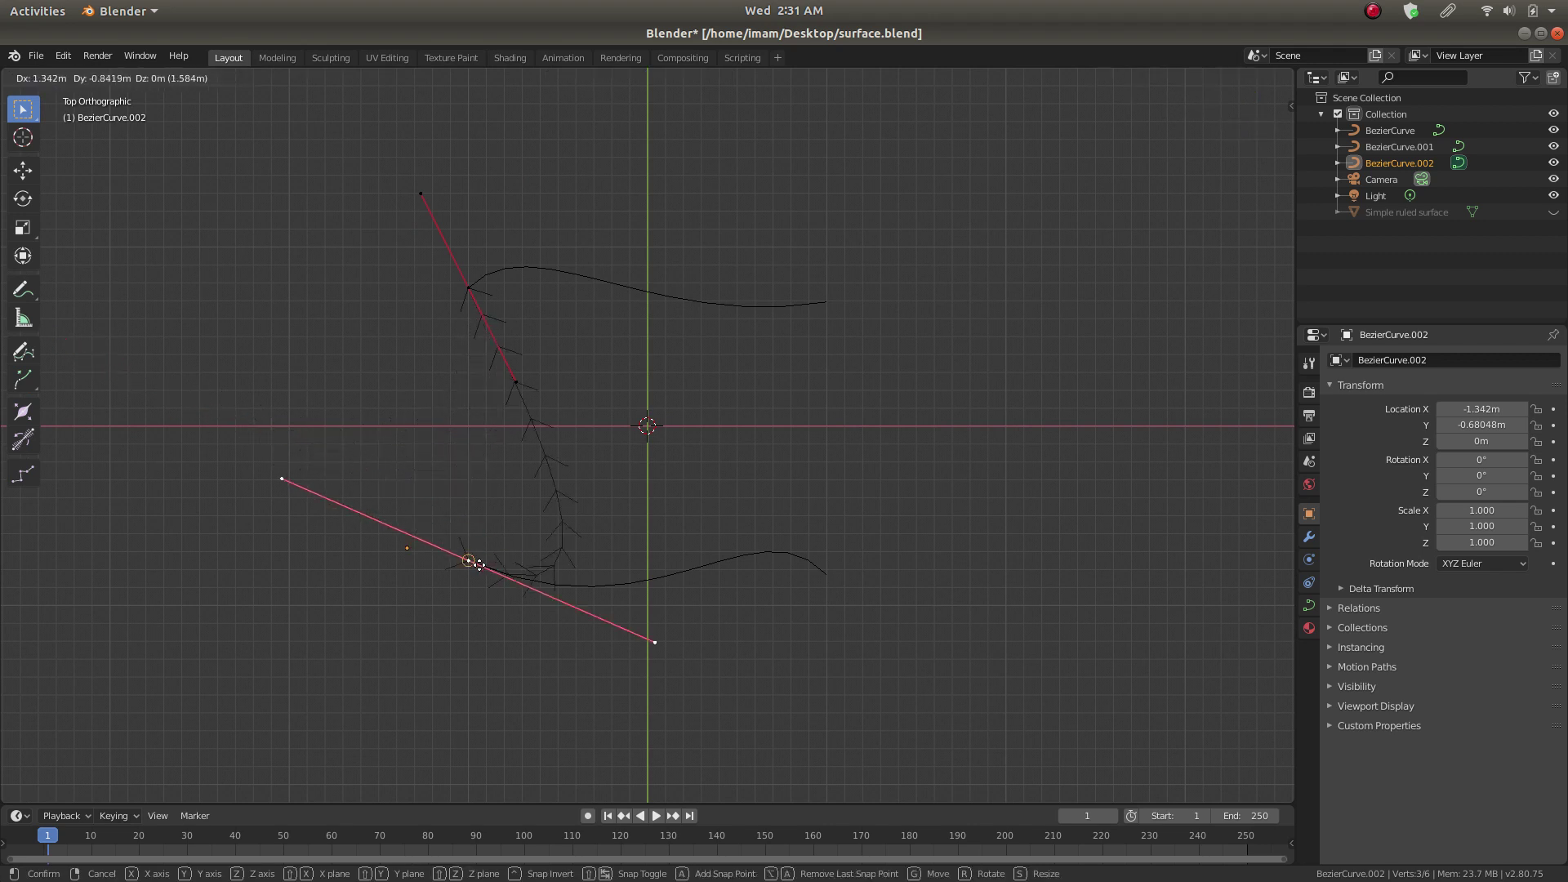
{"action": "left_click", "coordinate": [468, 561]}
{"action": "scroll", "coordinate": [500, 589], "scroll_direction": "up", "scroll_amount": 2}
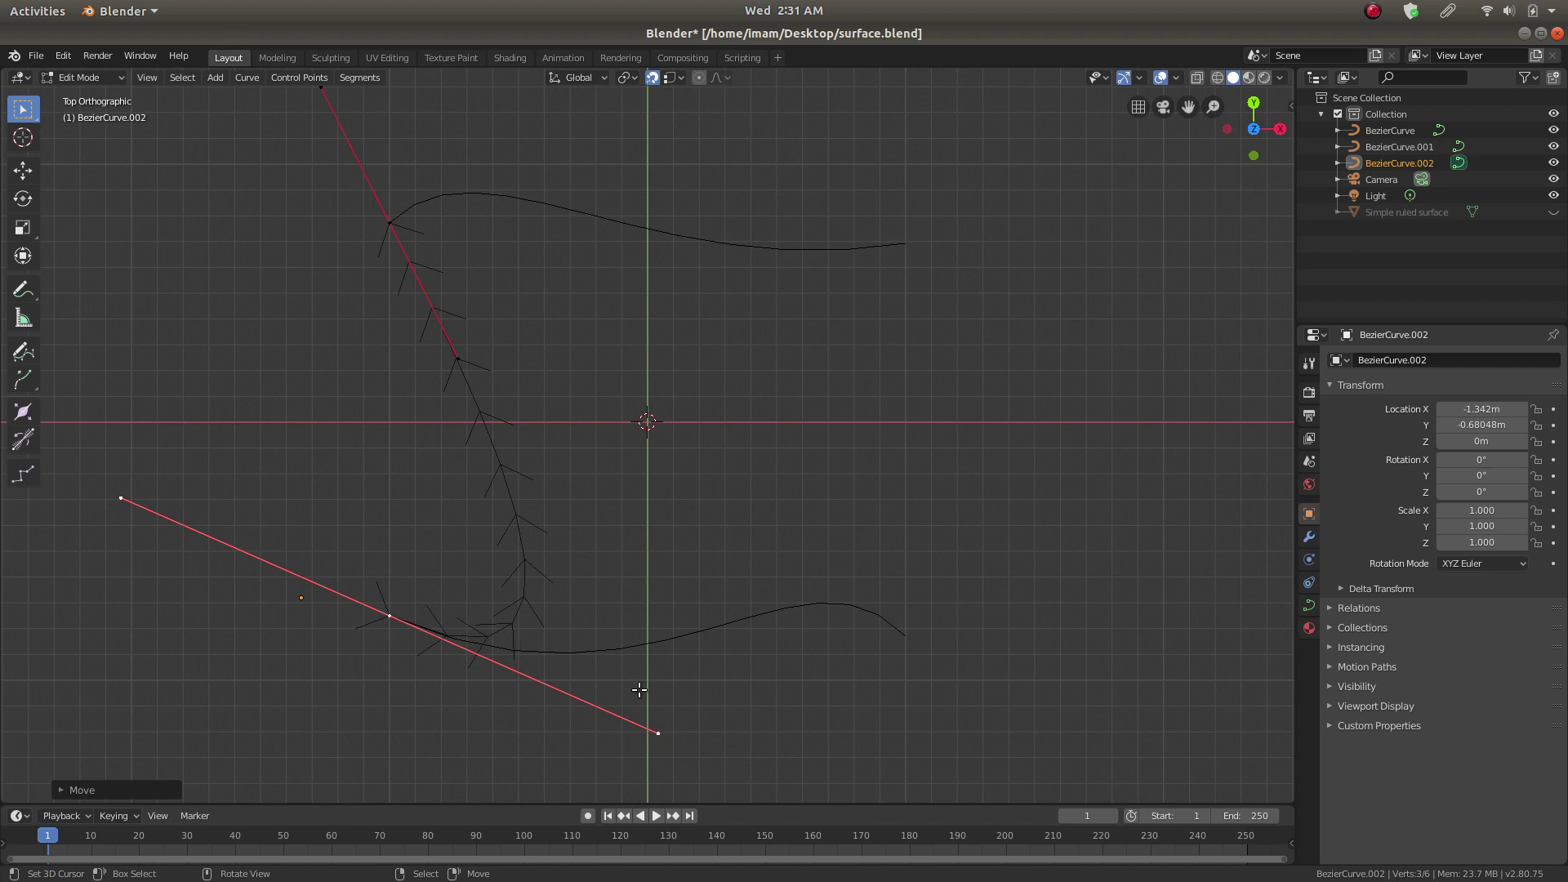
Step: Rotate the left connector's lower handle about 81 degrees and shorten it
{"action": "key", "text": "r"}
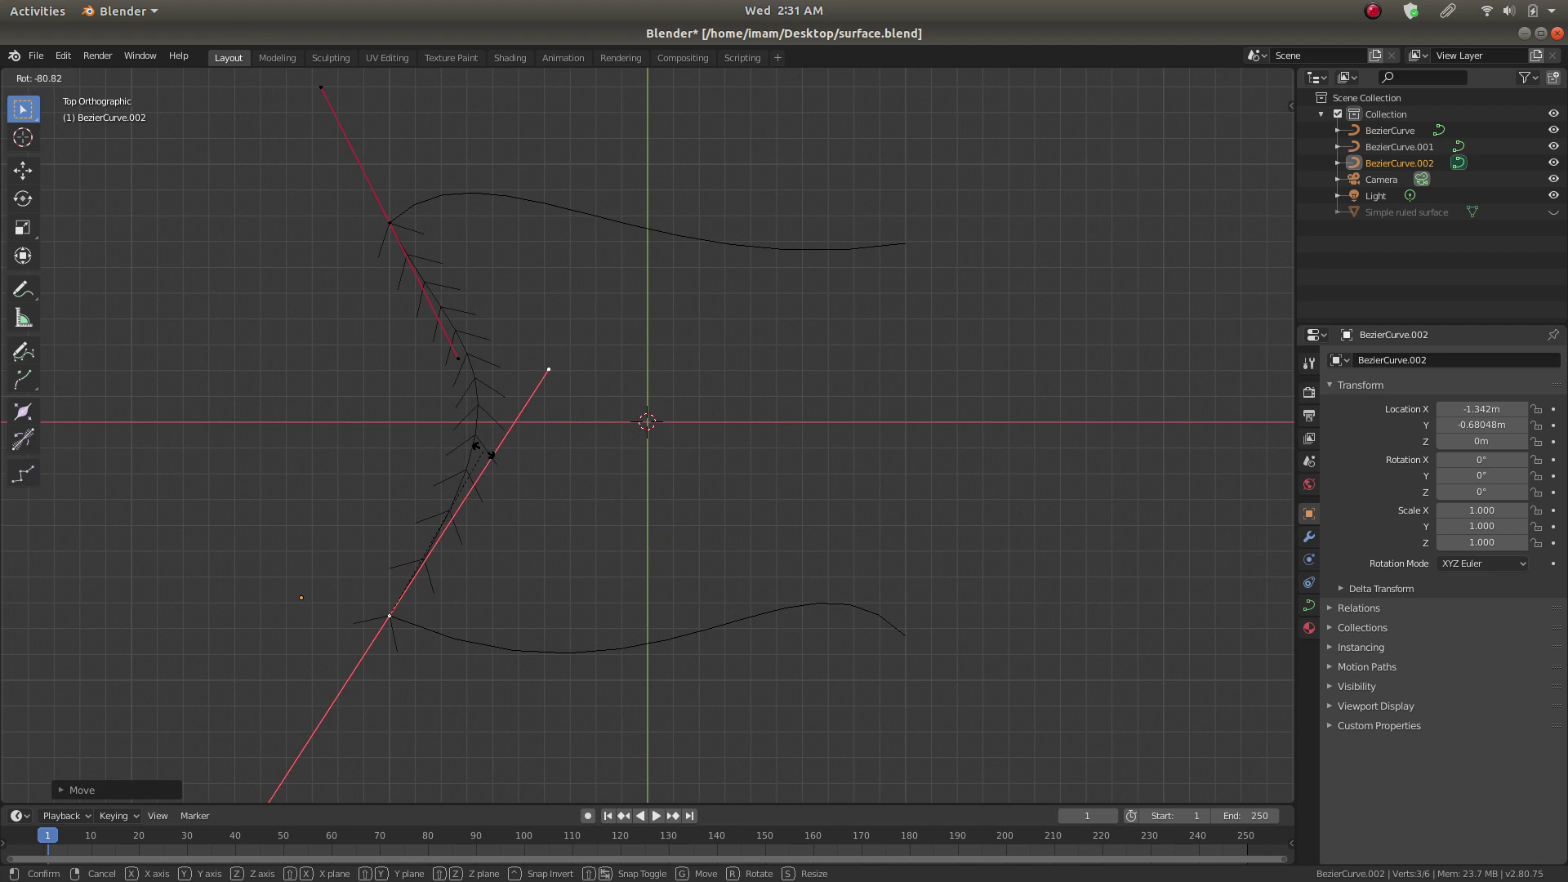
{"action": "left_click", "coordinate": [491, 455]}
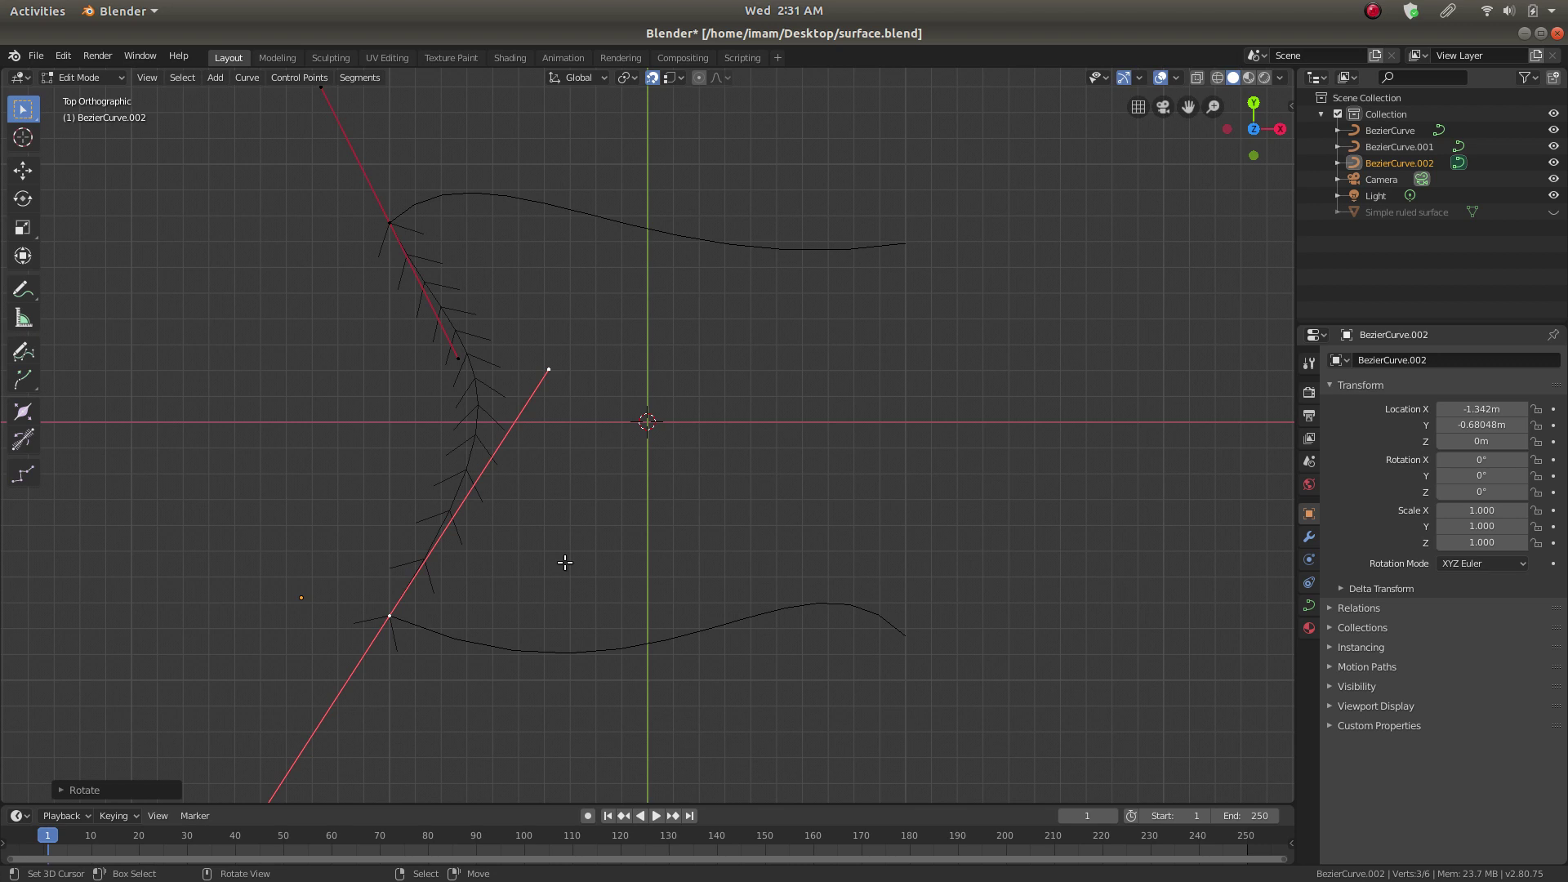
{"action": "key", "text": "s"}
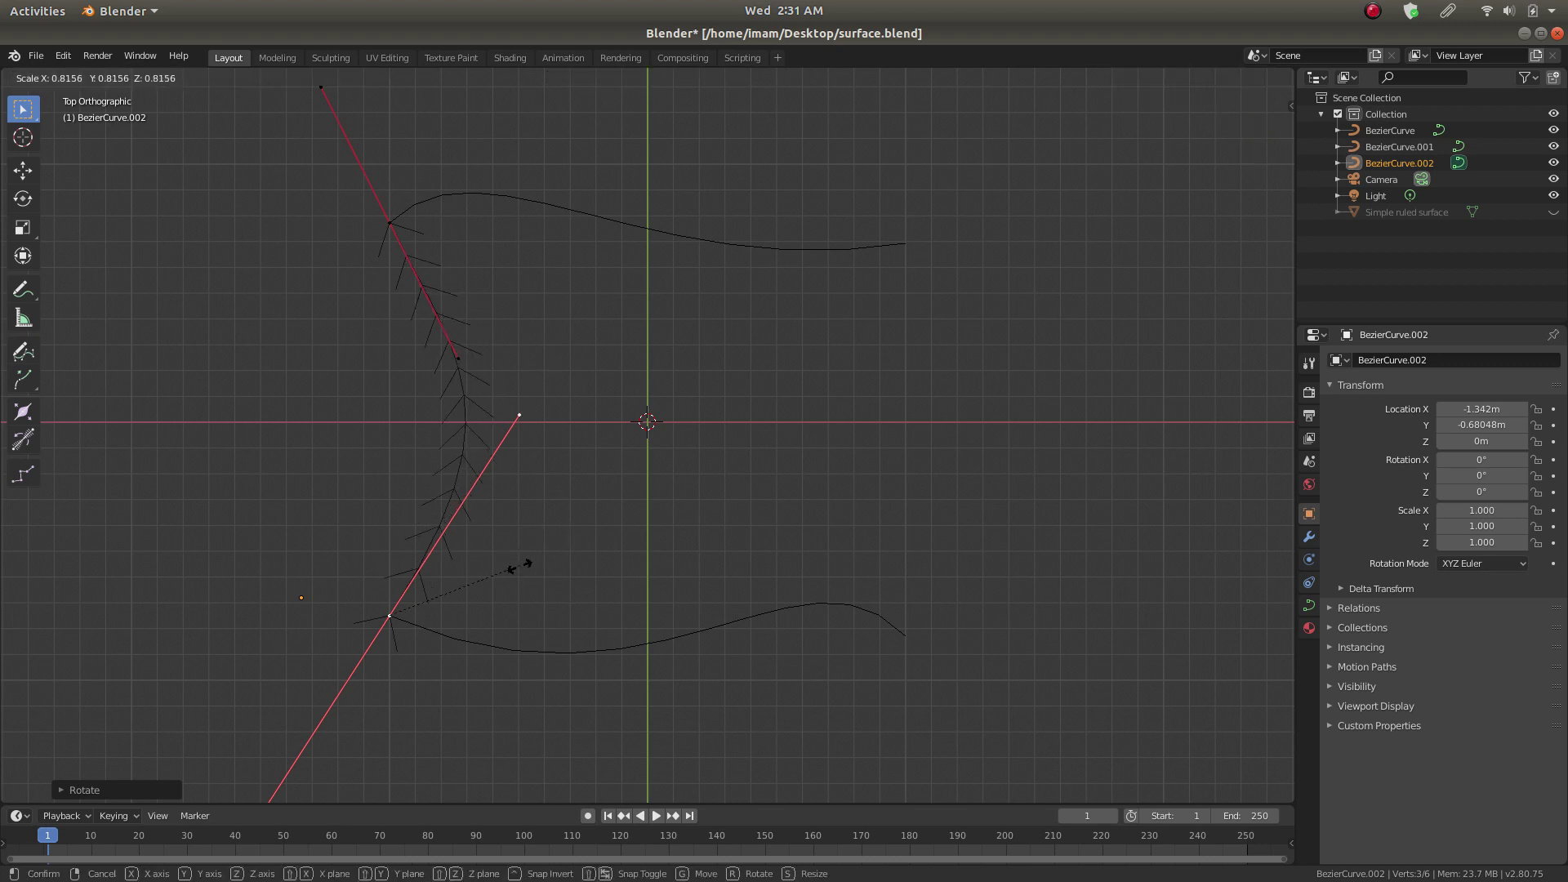
{"action": "left_click", "coordinate": [441, 644]}
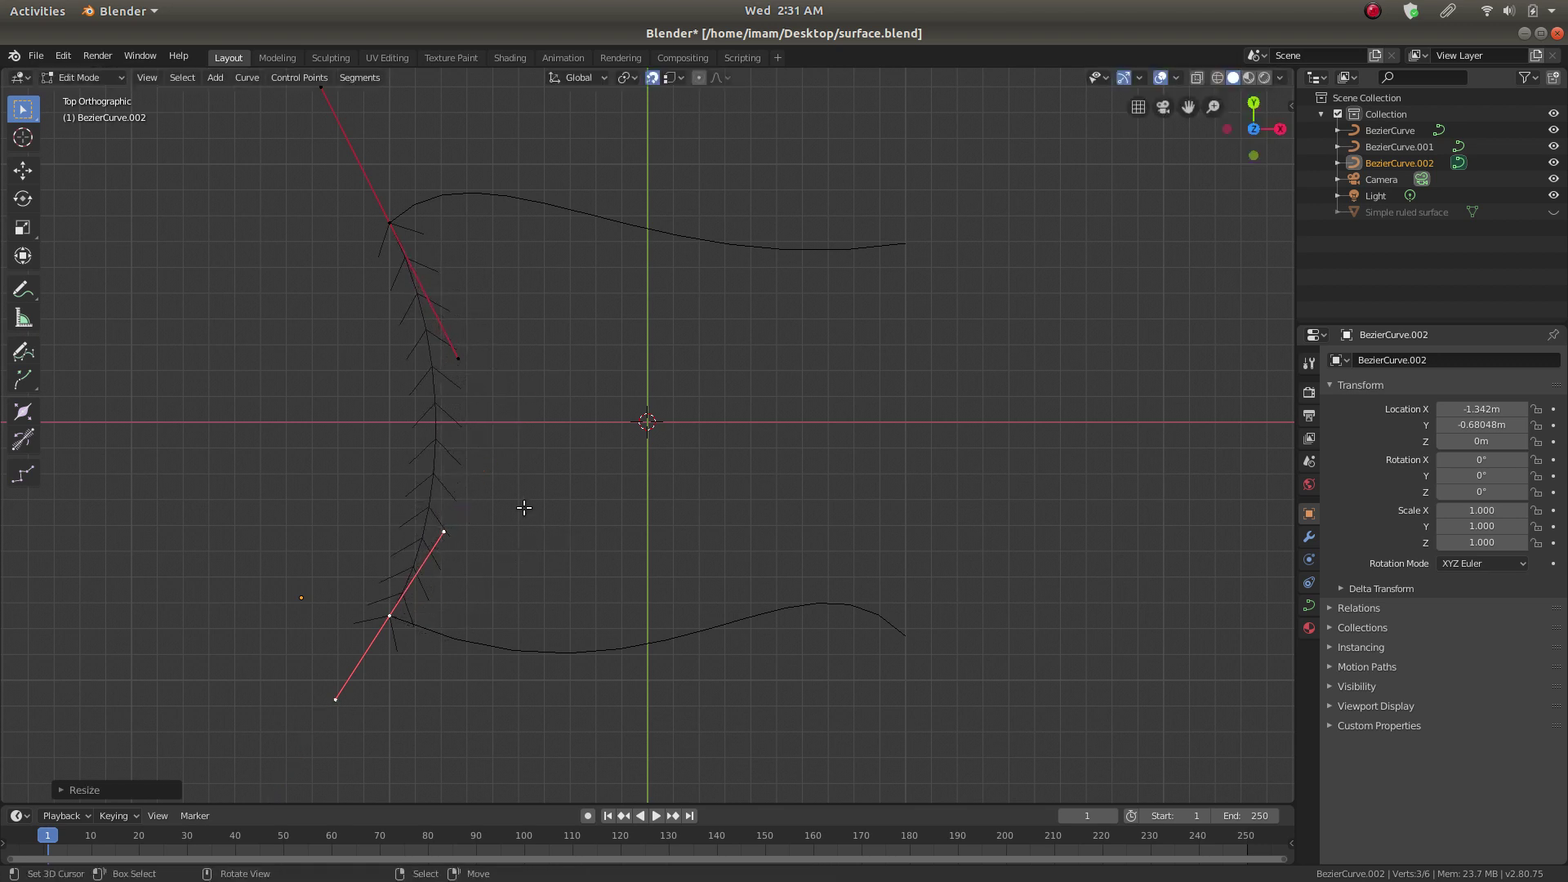
Step: With snapping off, lower the left curve's bottom end along Z, then select BezierCurve.001
{"action": "key", "text": "Tab"}
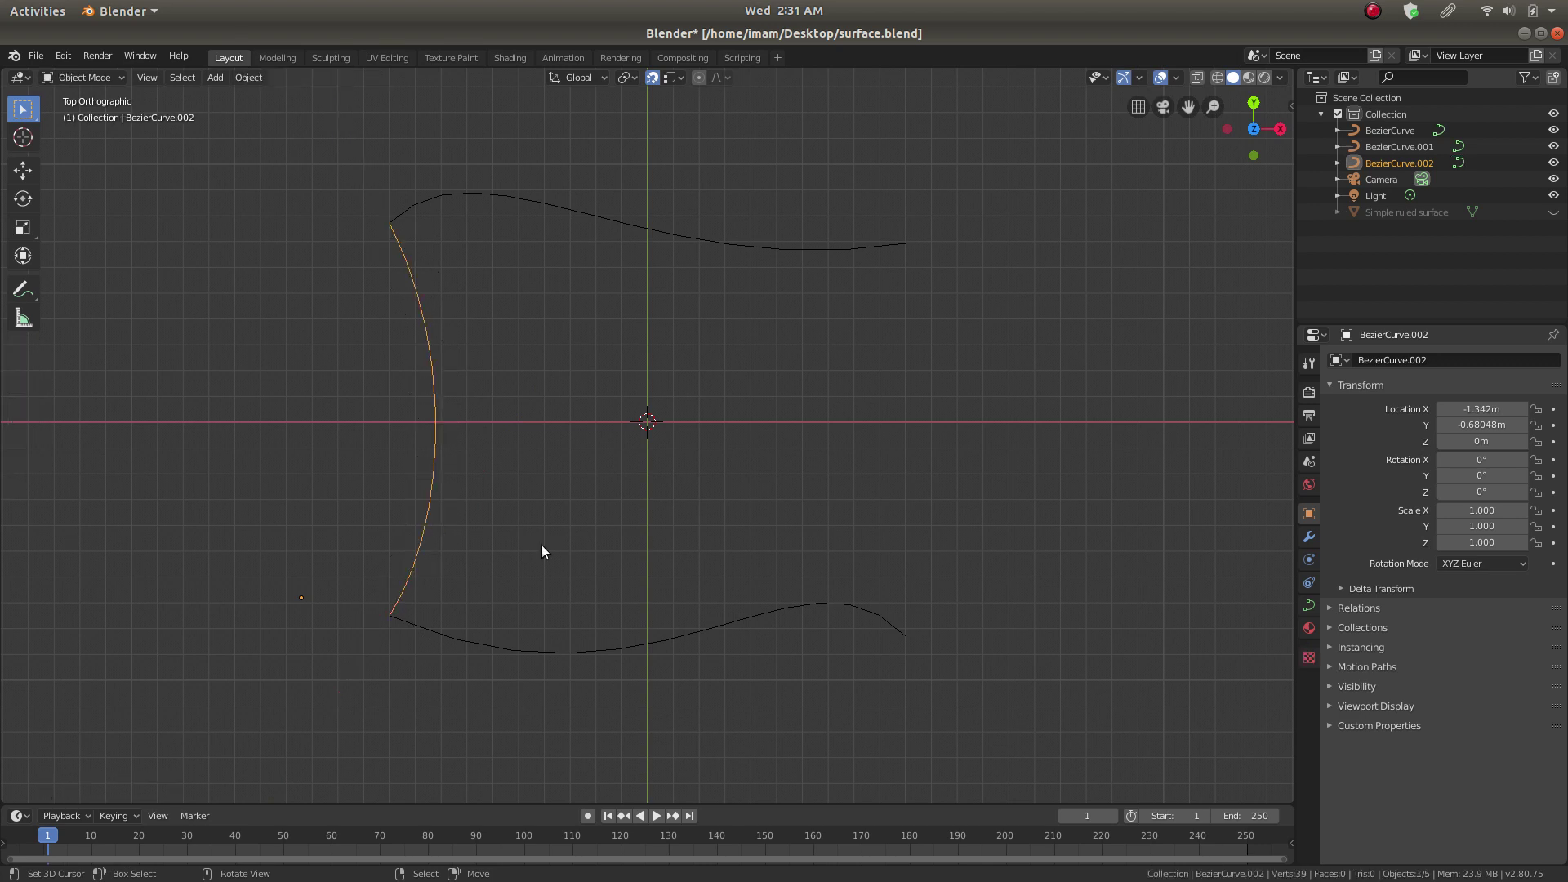
{"action": "middle_click_drag", "start_coordinate": [591, 529], "coordinate": [686, 560]}
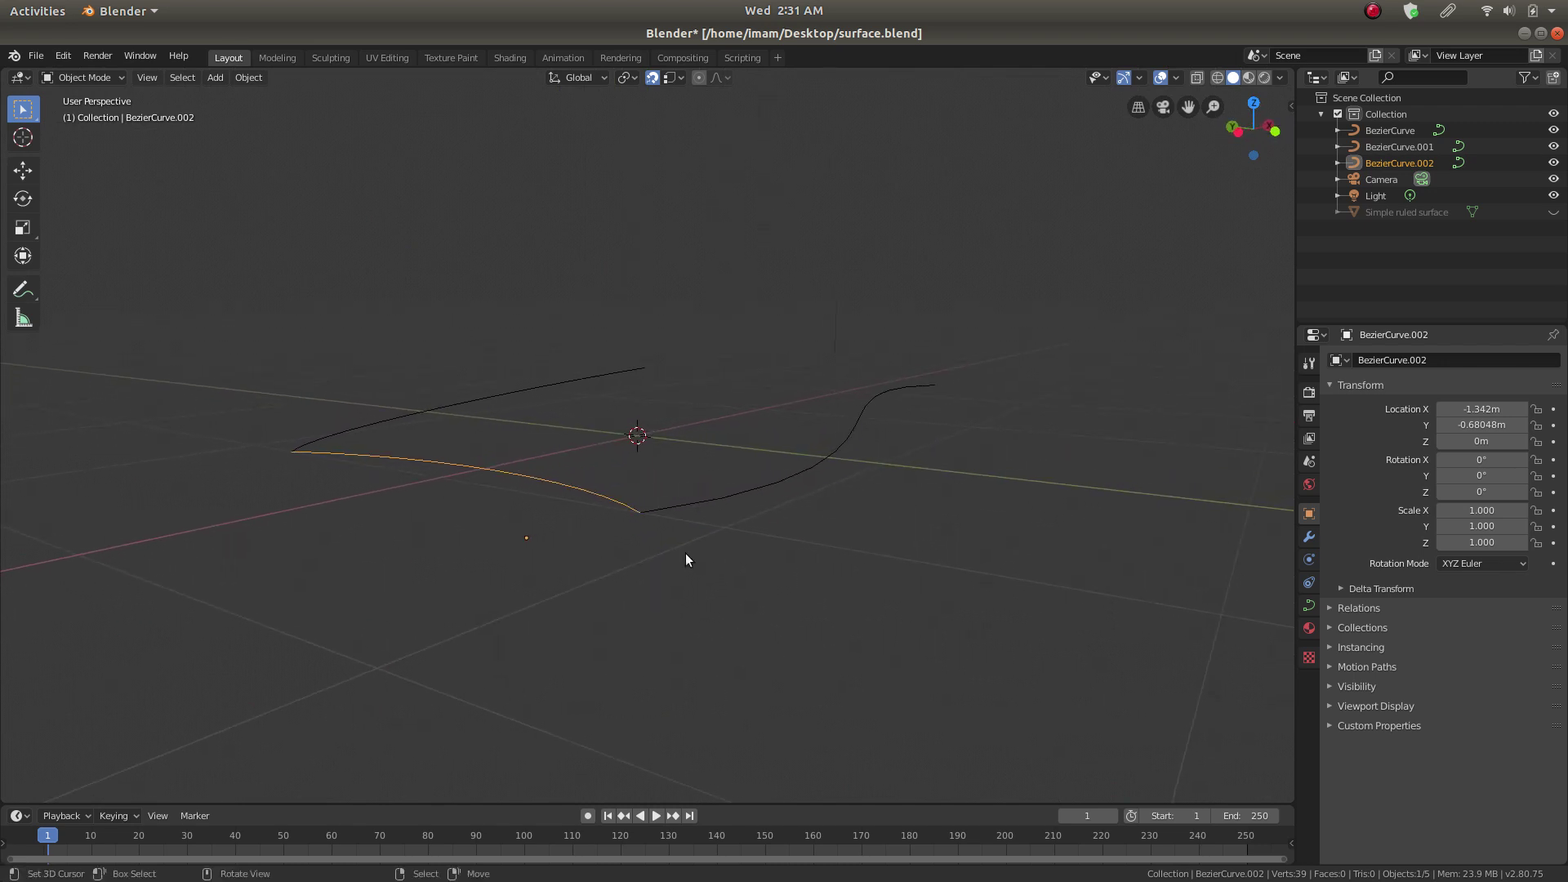
{"action": "left_click", "coordinate": [654, 81]}
{"action": "key", "text": "Tab"}
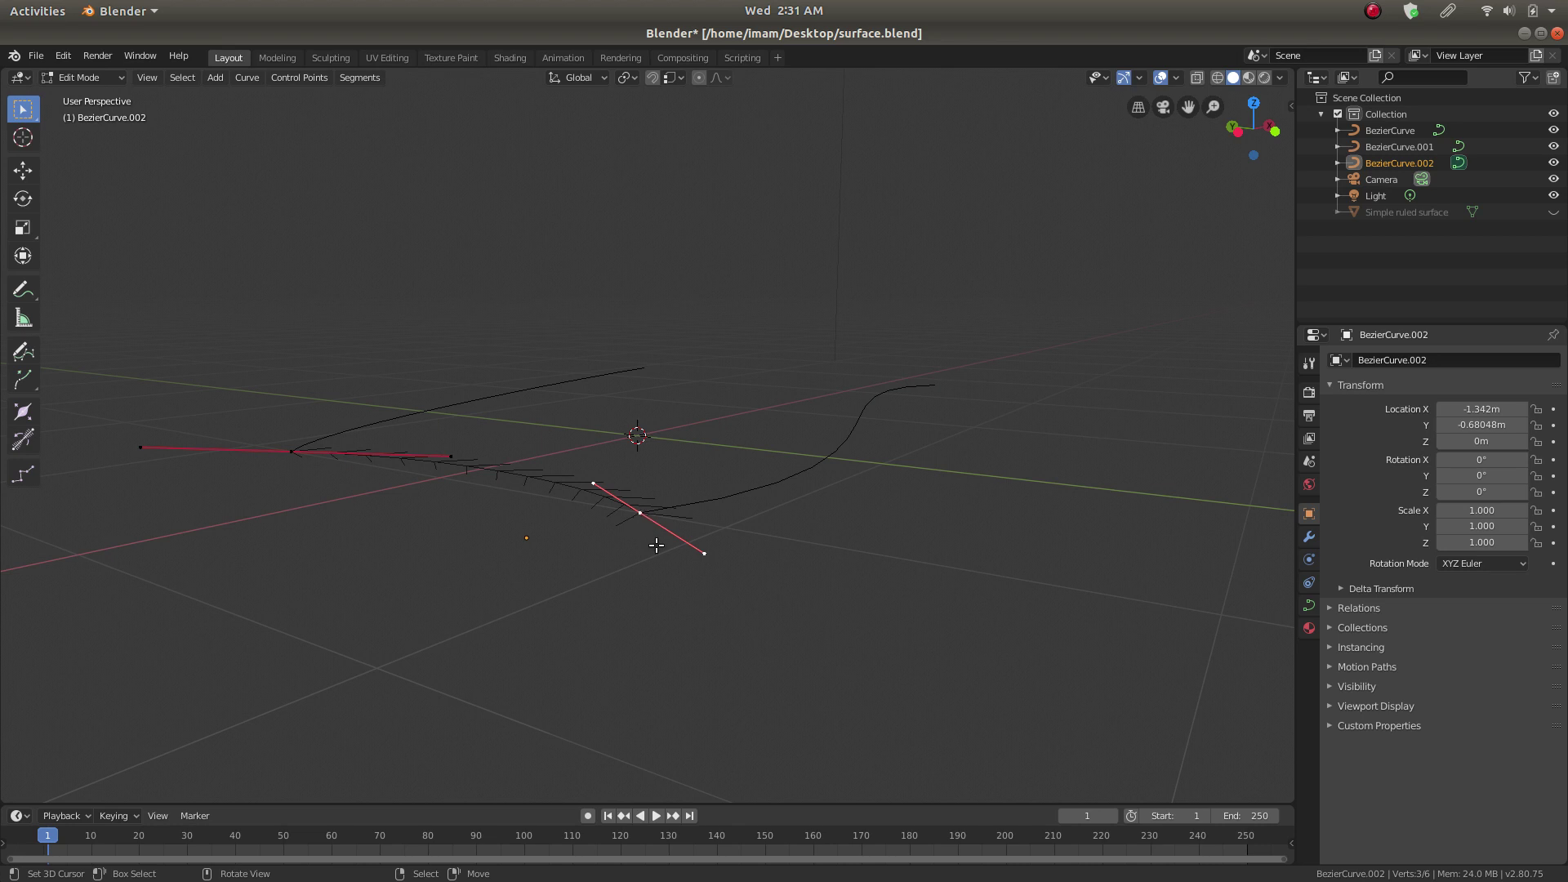
{"action": "key", "text": "g"}
{"action": "key", "text": "z"}
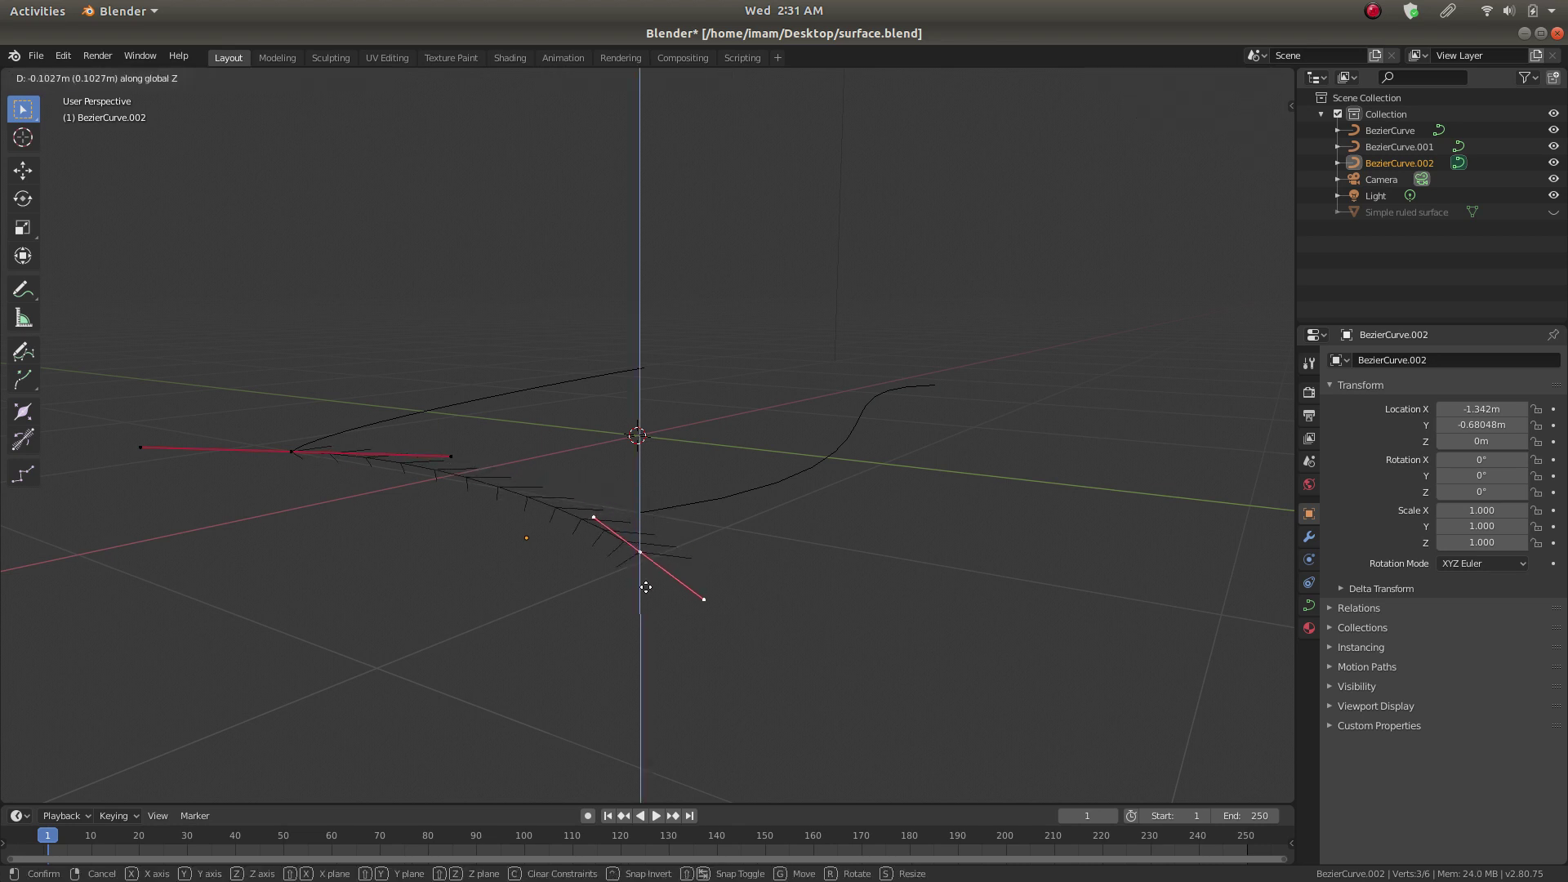
{"action": "left_click", "coordinate": [644, 627]}
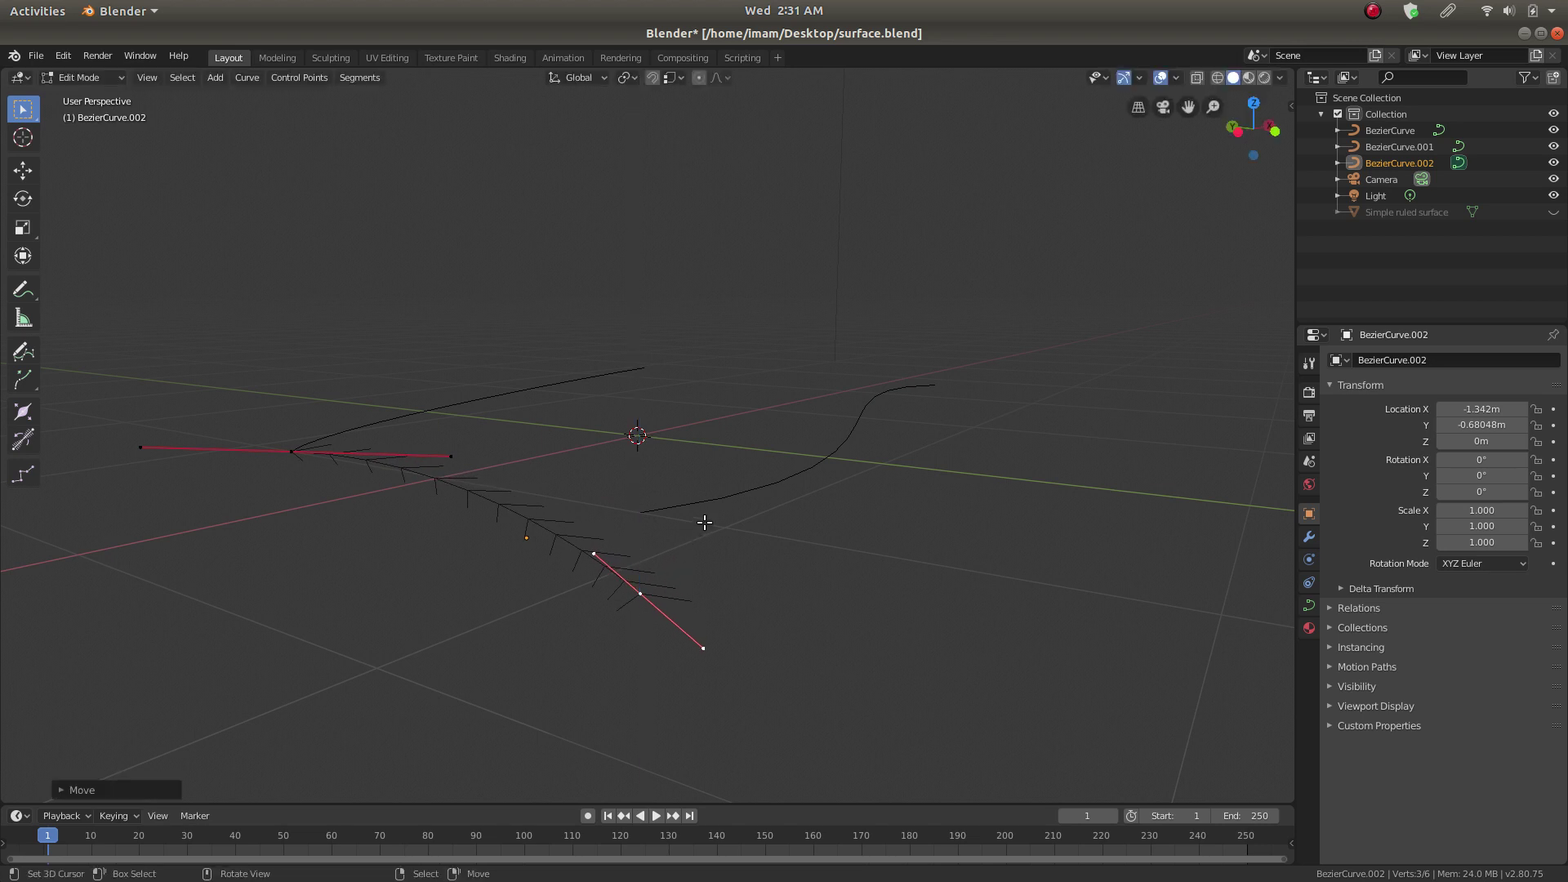
{"action": "key", "text": "Tab"}
{"action": "left_click", "coordinate": [726, 498]}
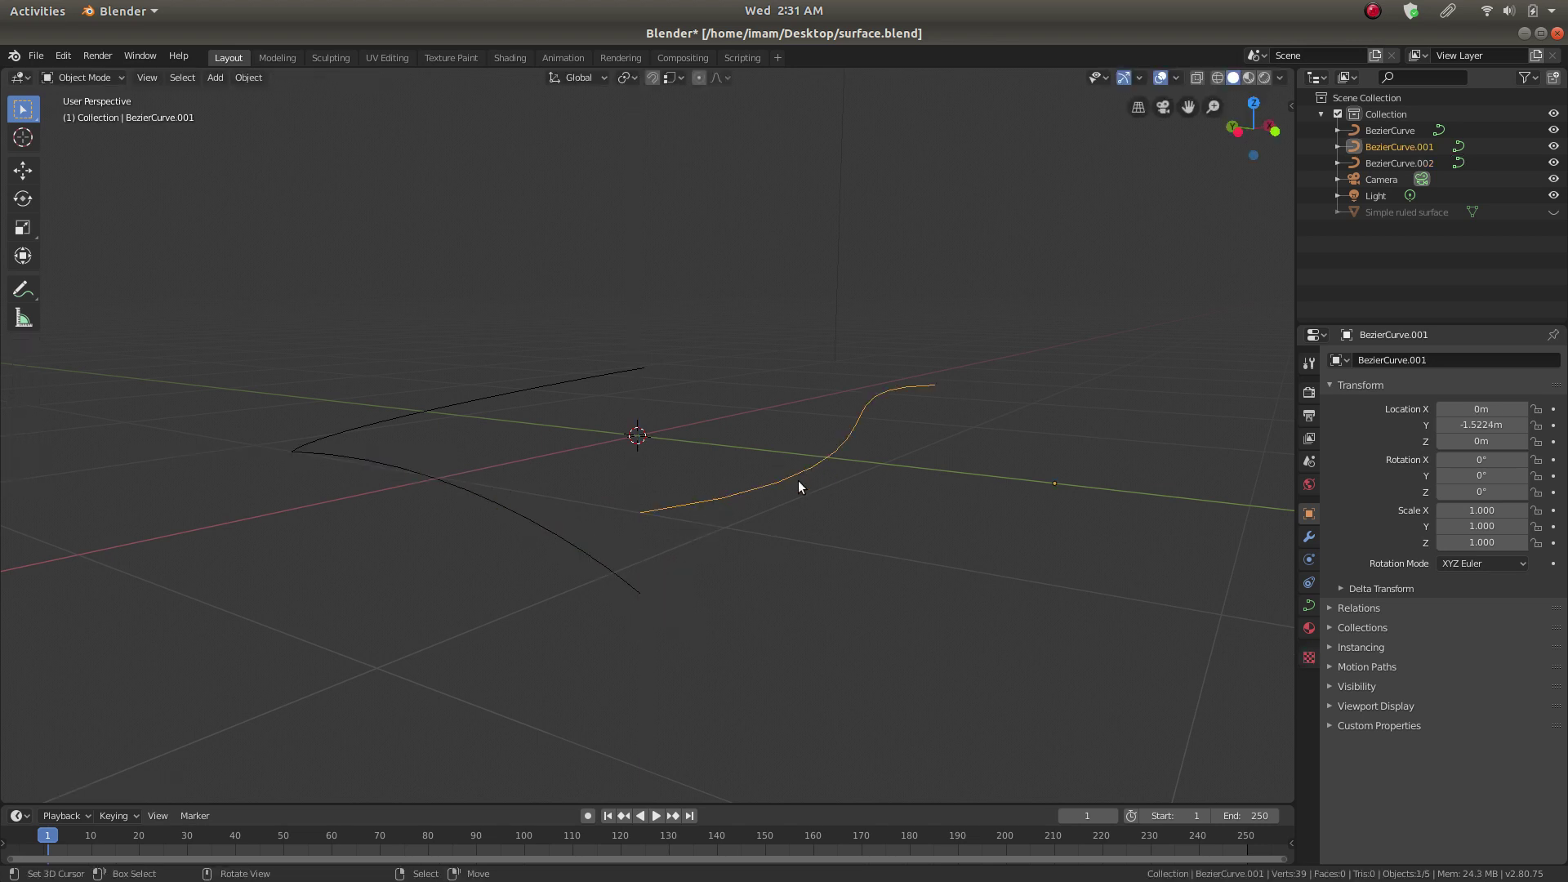
Step: Snap the bottom curve's left end point onto the lowered end of the left curve, then view from top
{"action": "key", "text": "Tab"}
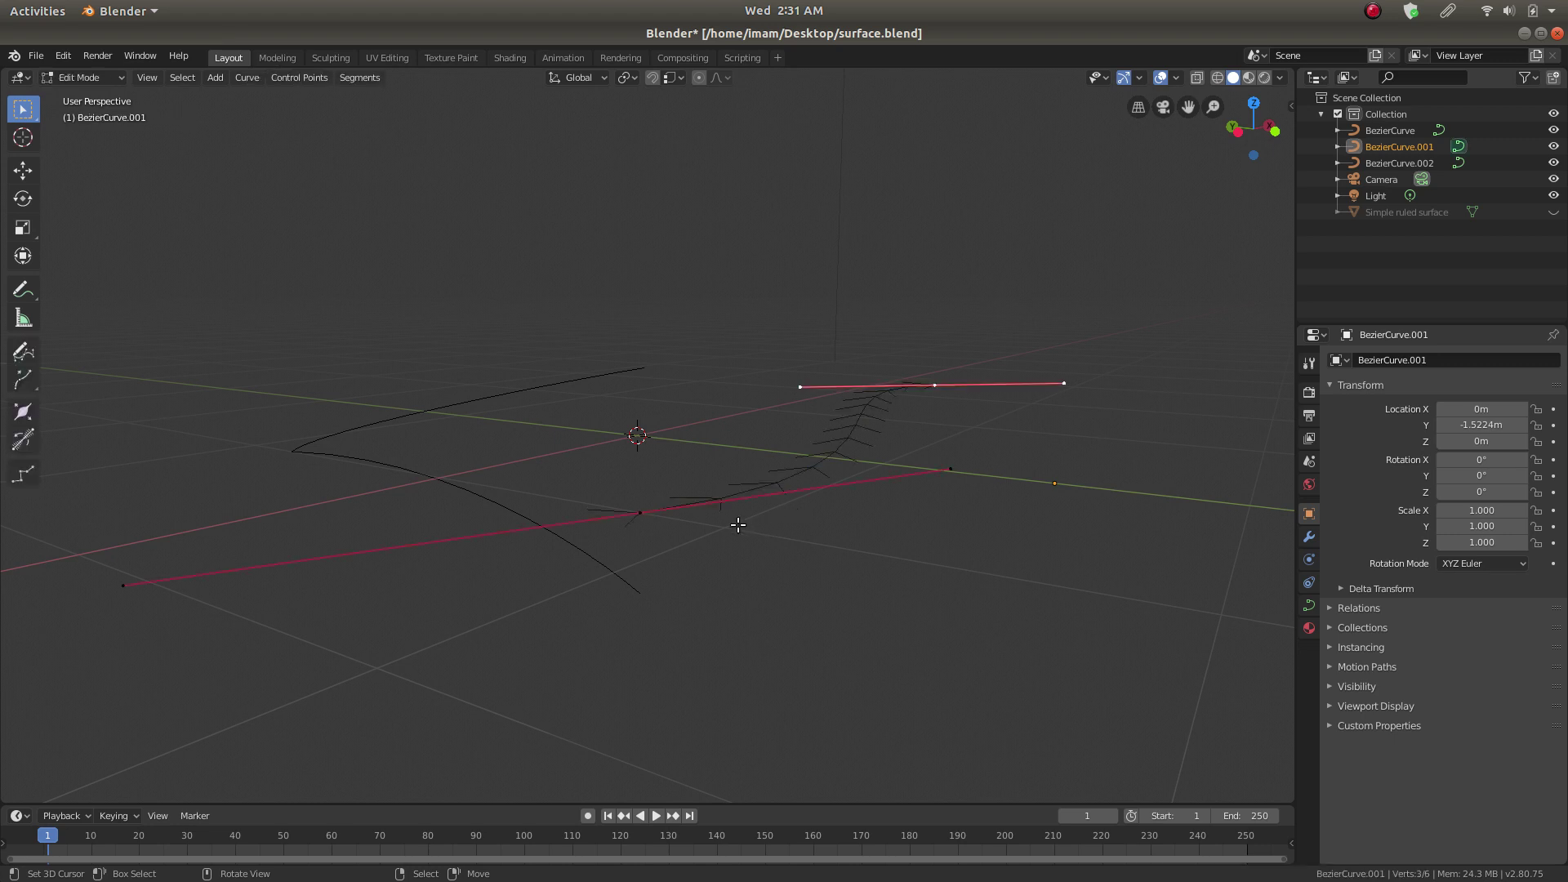
{"action": "left_click", "coordinate": [643, 512]}
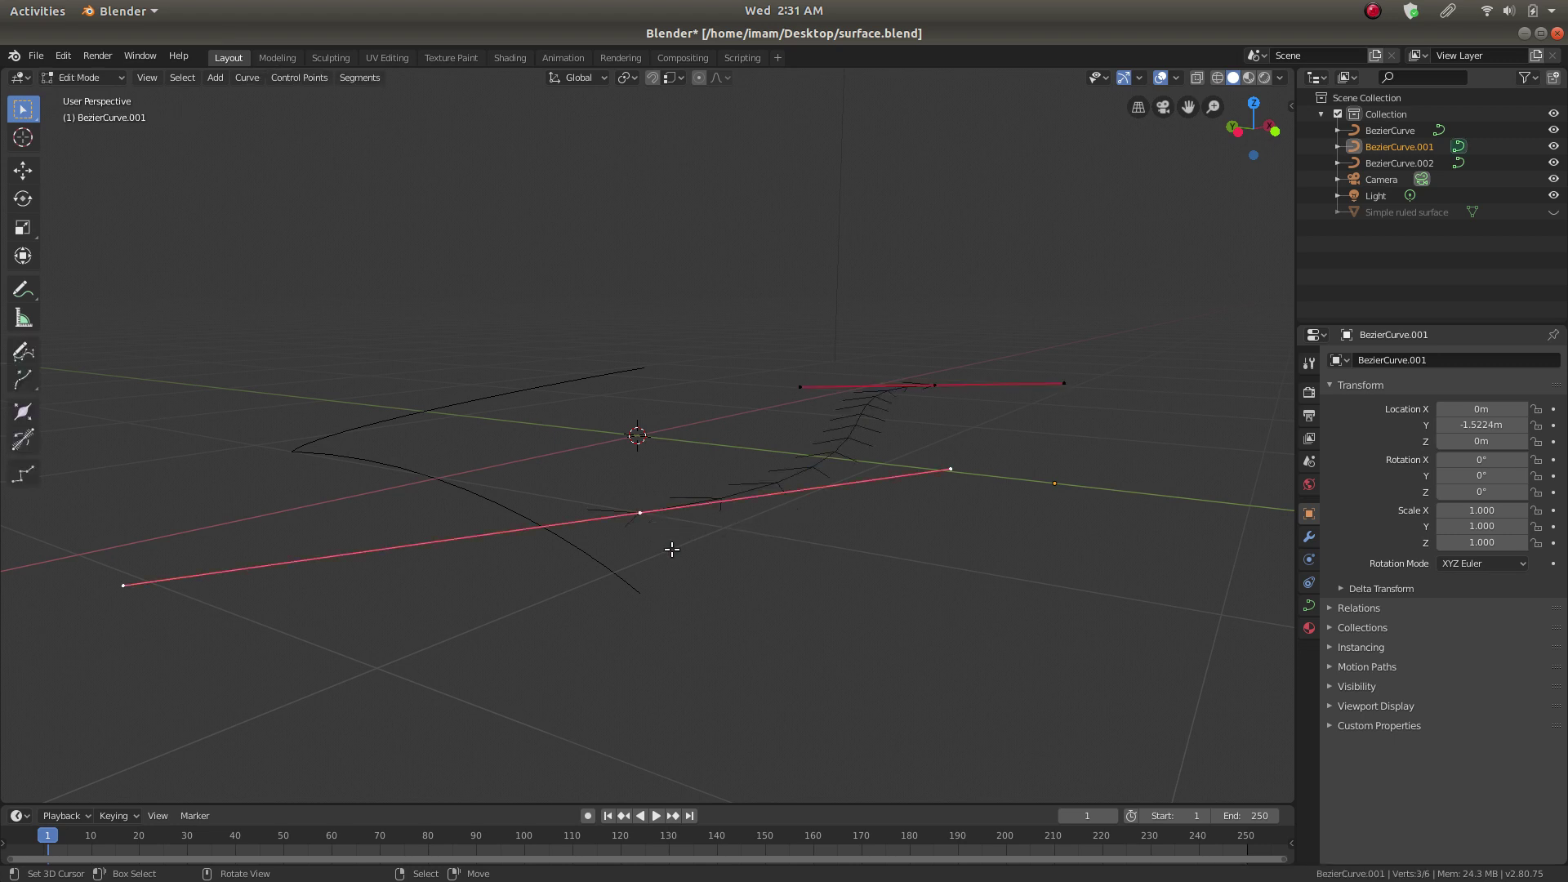
{"action": "left_click", "coordinate": [652, 78]}
{"action": "key", "text": "g"}
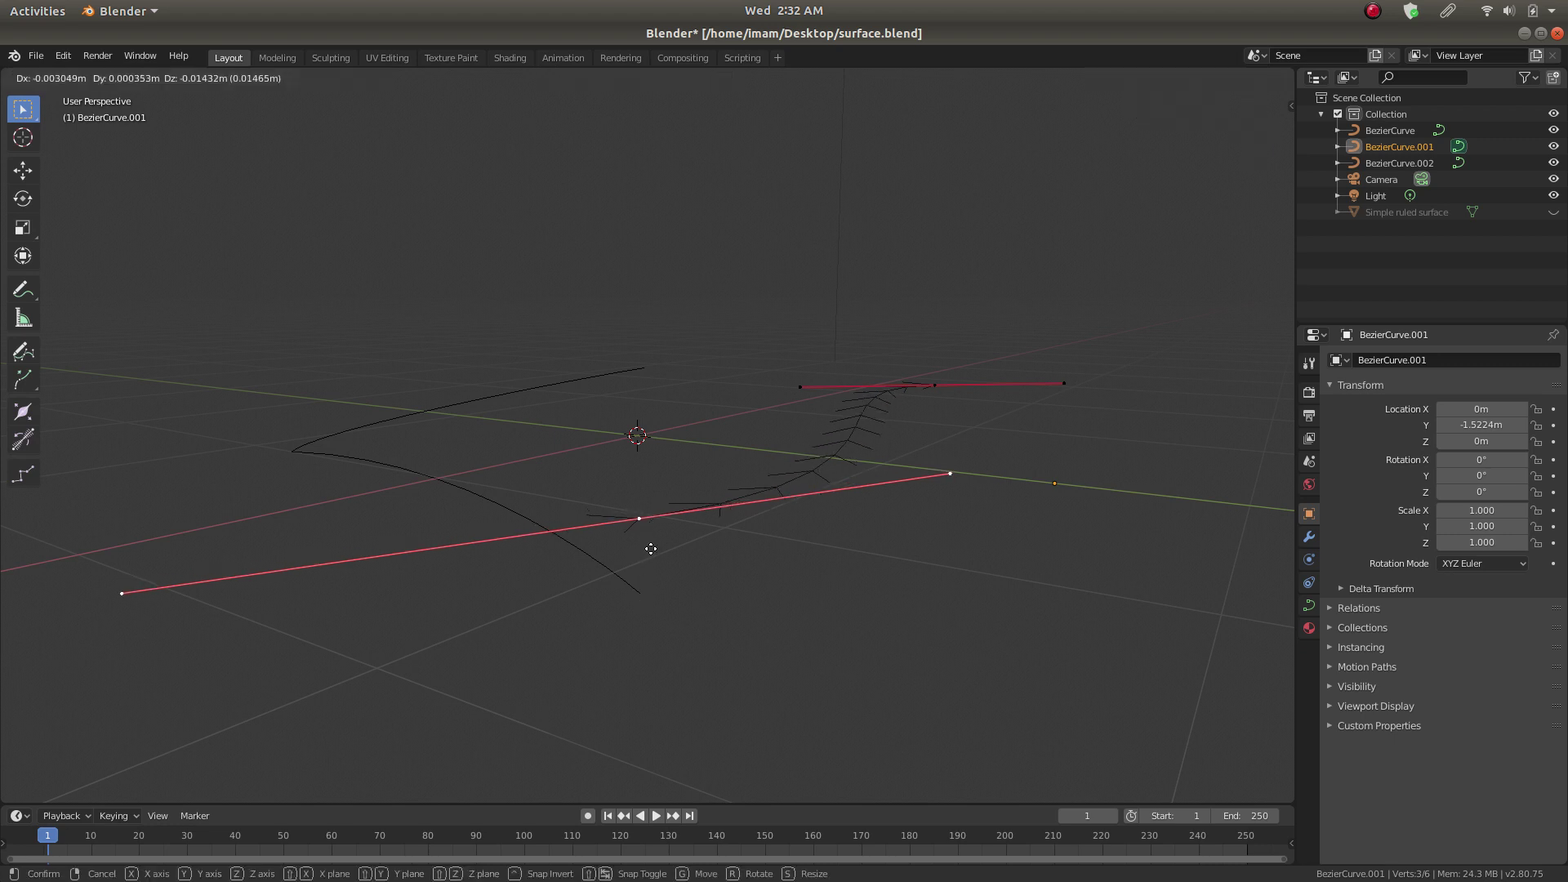
{"action": "left_click", "coordinate": [640, 594]}
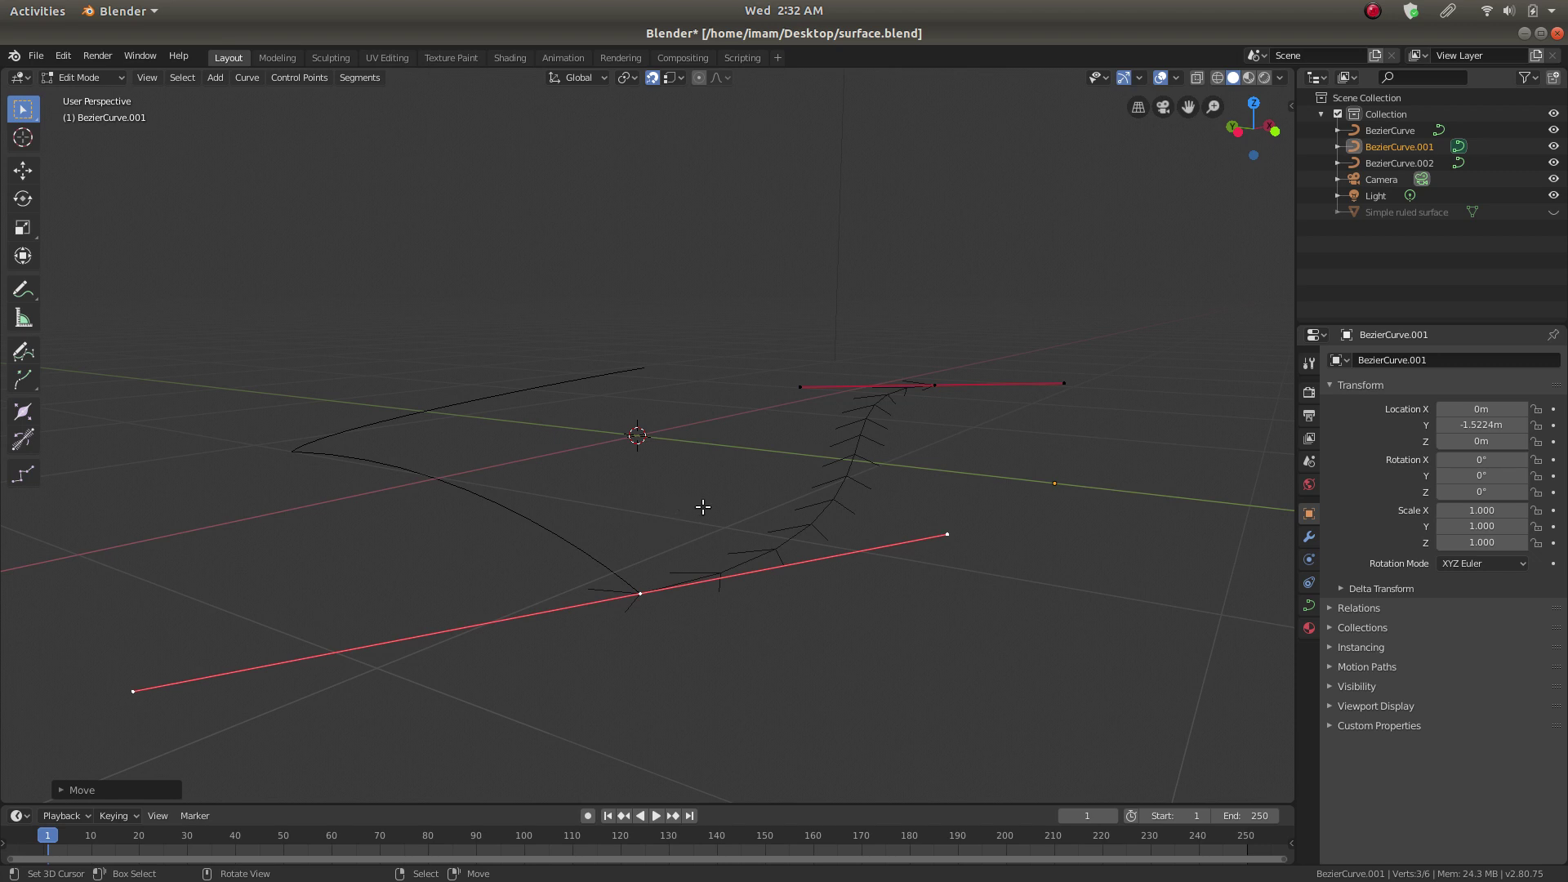
{"action": "key", "text": "Tab"}
{"action": "middle_click_drag", "start_coordinate": [638, 488], "coordinate": [523, 521]}
{"action": "key", "text": "KP_7"}
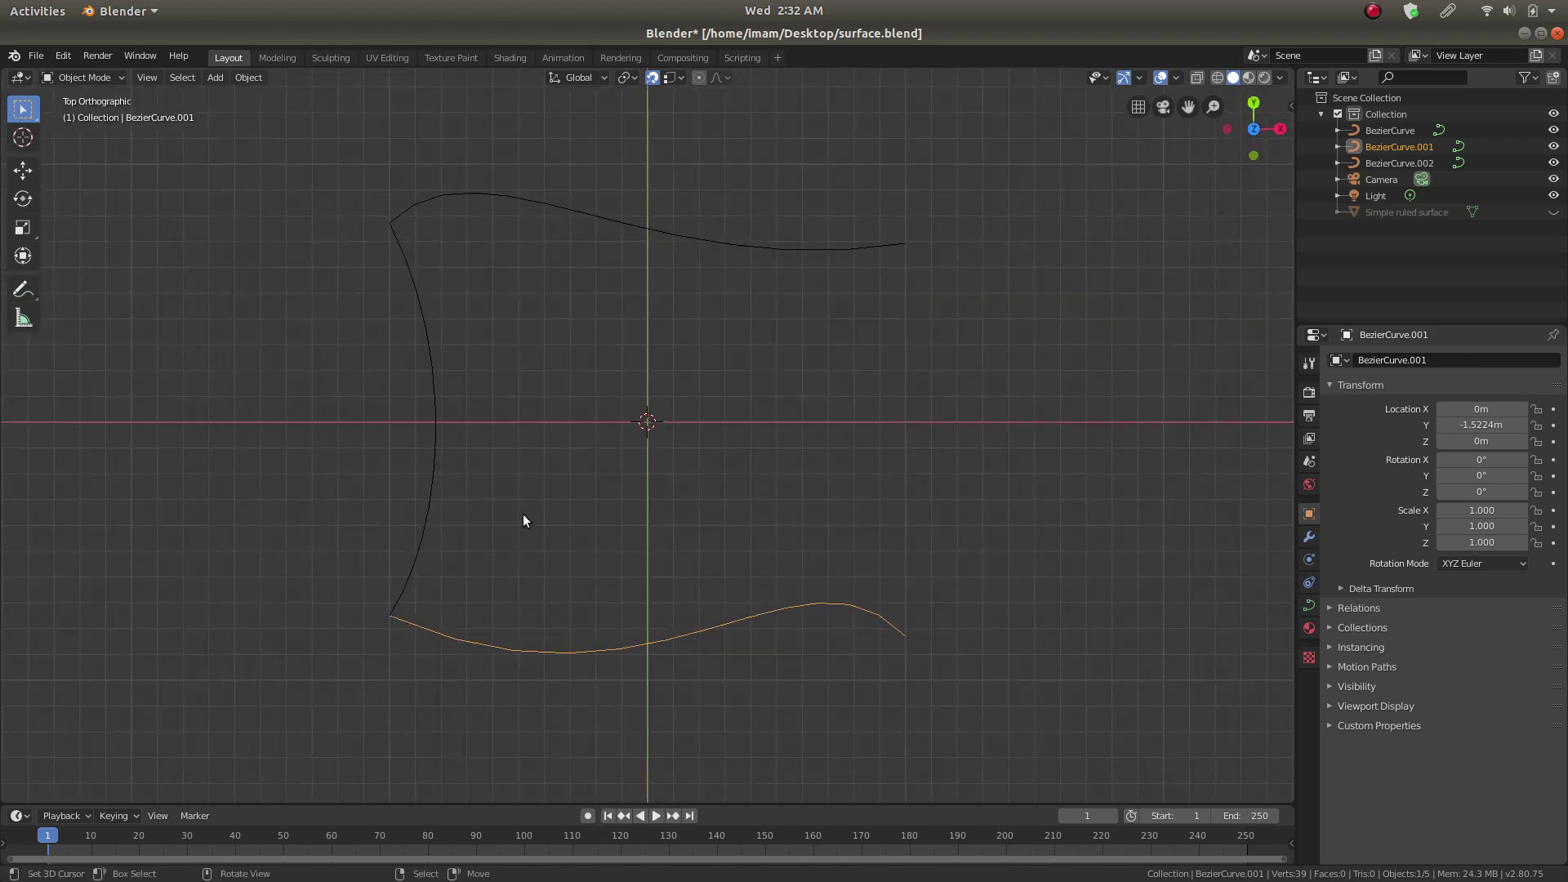
Step: Duplicate the left curve BezierCurve.002 and place the copy on the right side
{"action": "left_click", "coordinate": [427, 315]}
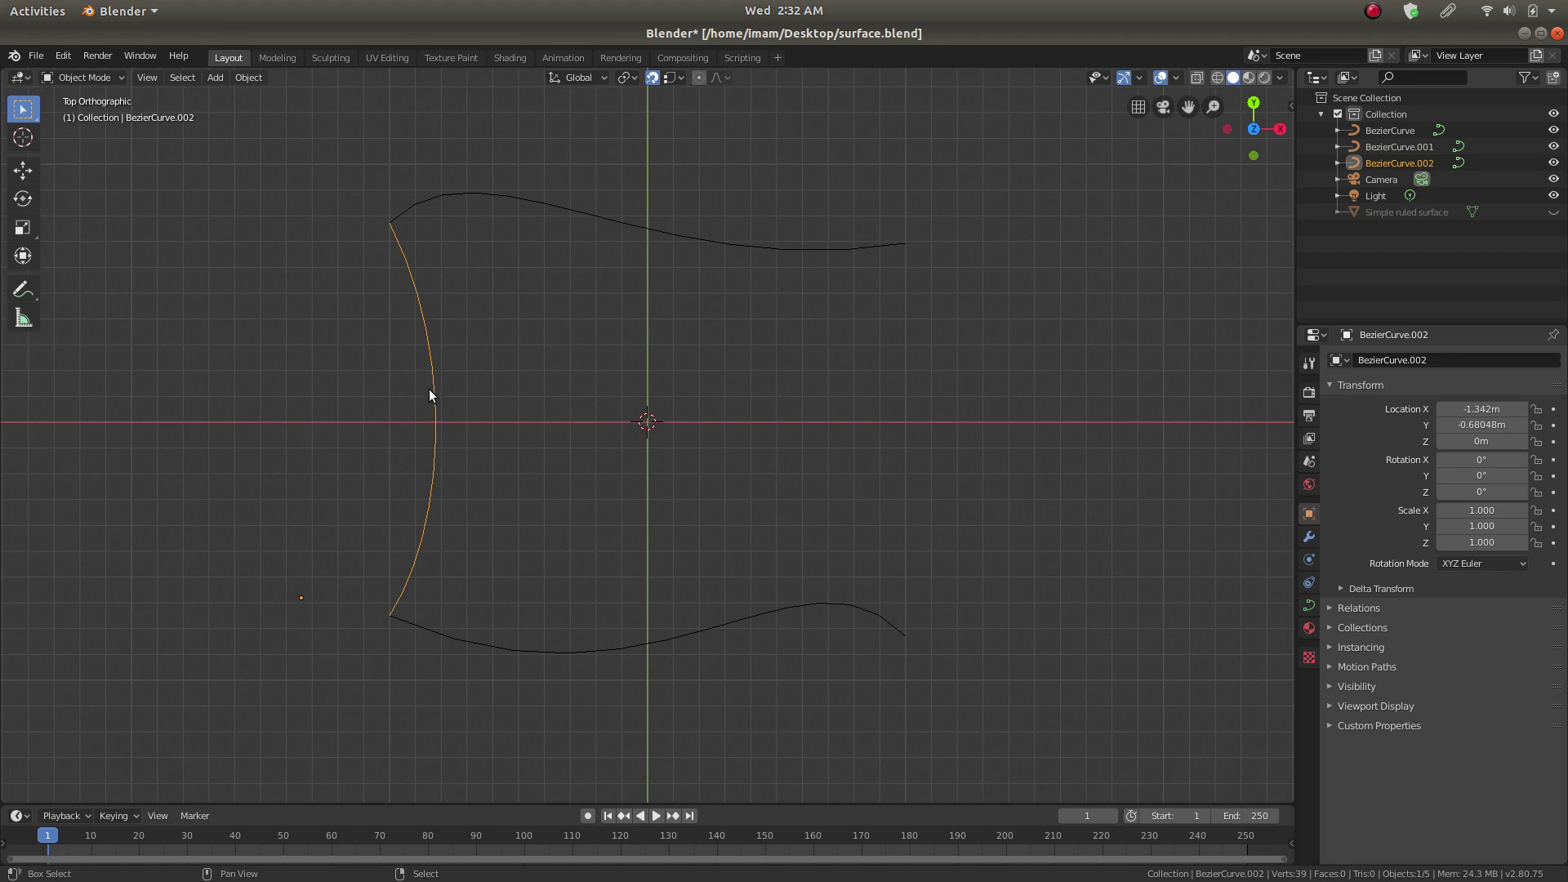
{"action": "key", "text": "shift+d"}
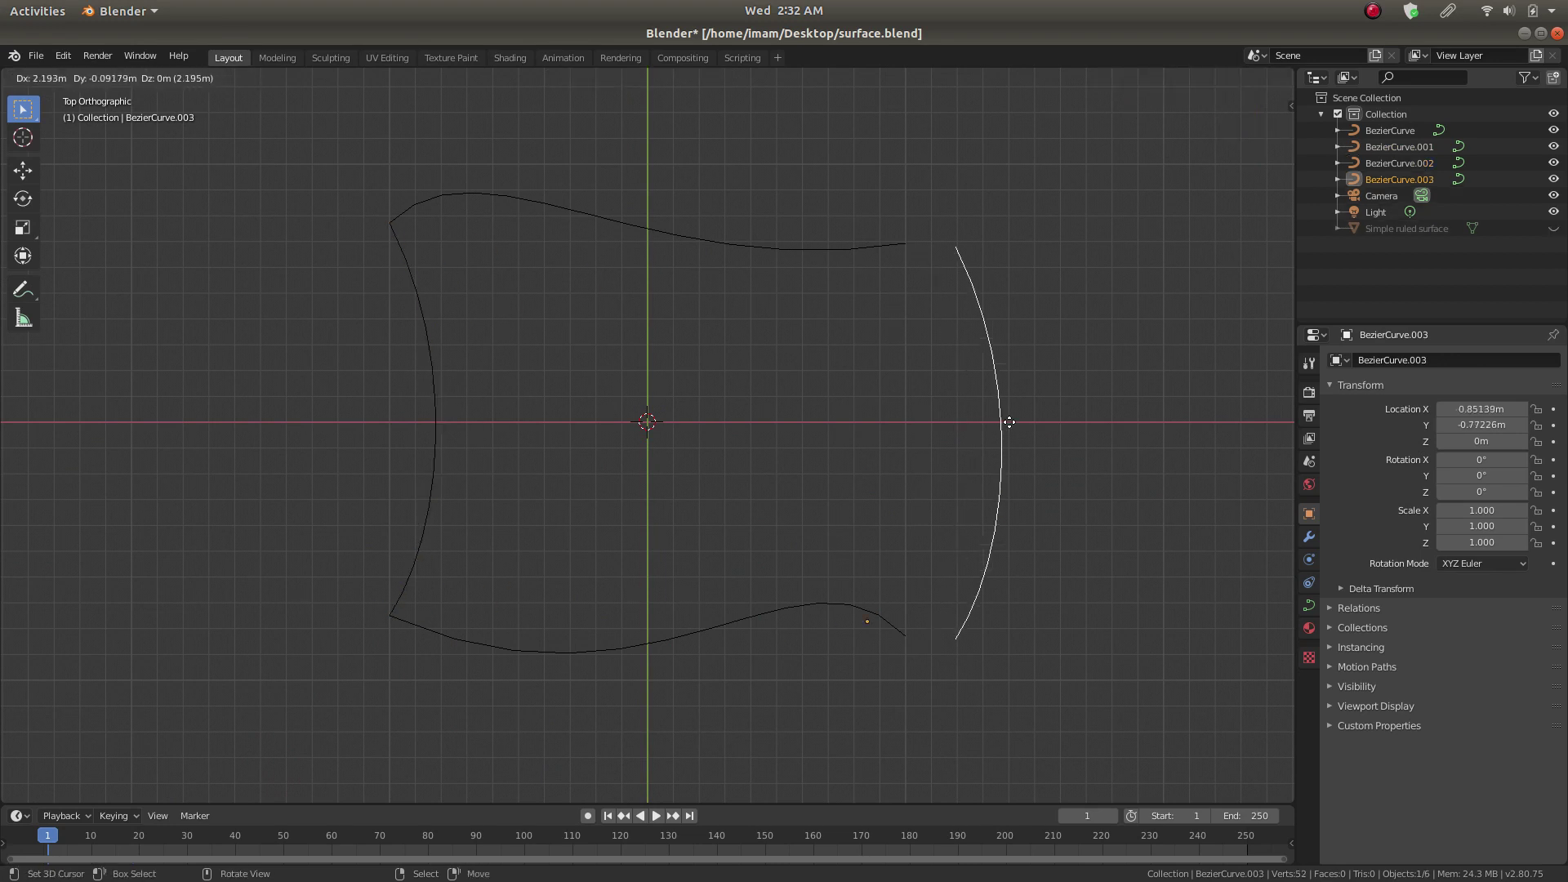
{"action": "left_click", "coordinate": [983, 419]}
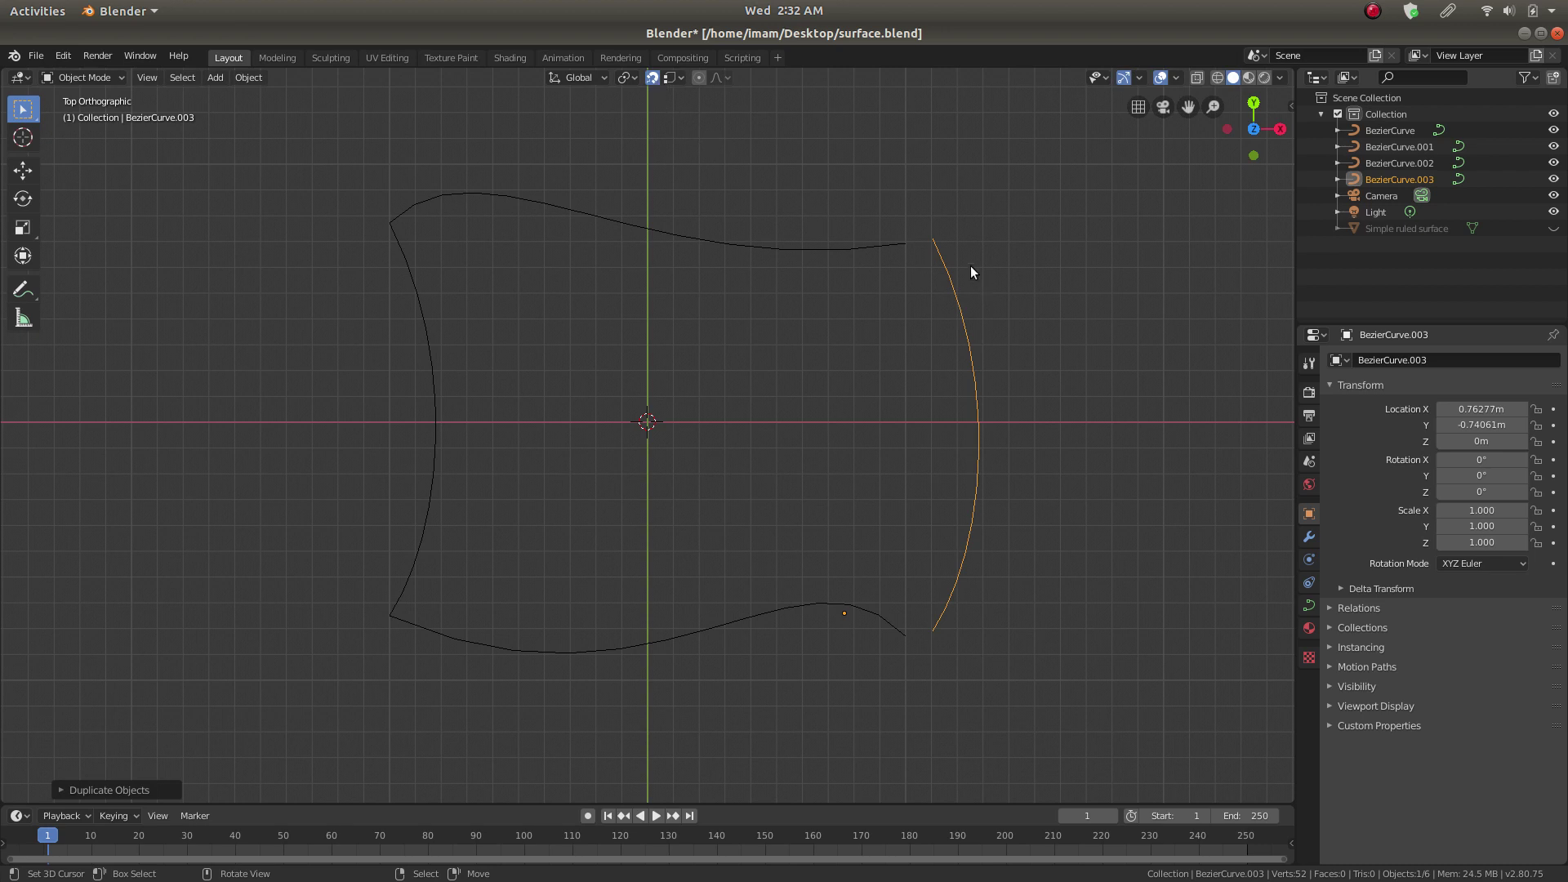
Step: Move the copy's top and bottom points onto the right ends of the upper and lower curves
{"action": "key", "text": "Tab"}
{"action": "left_click", "coordinate": [937, 243]}
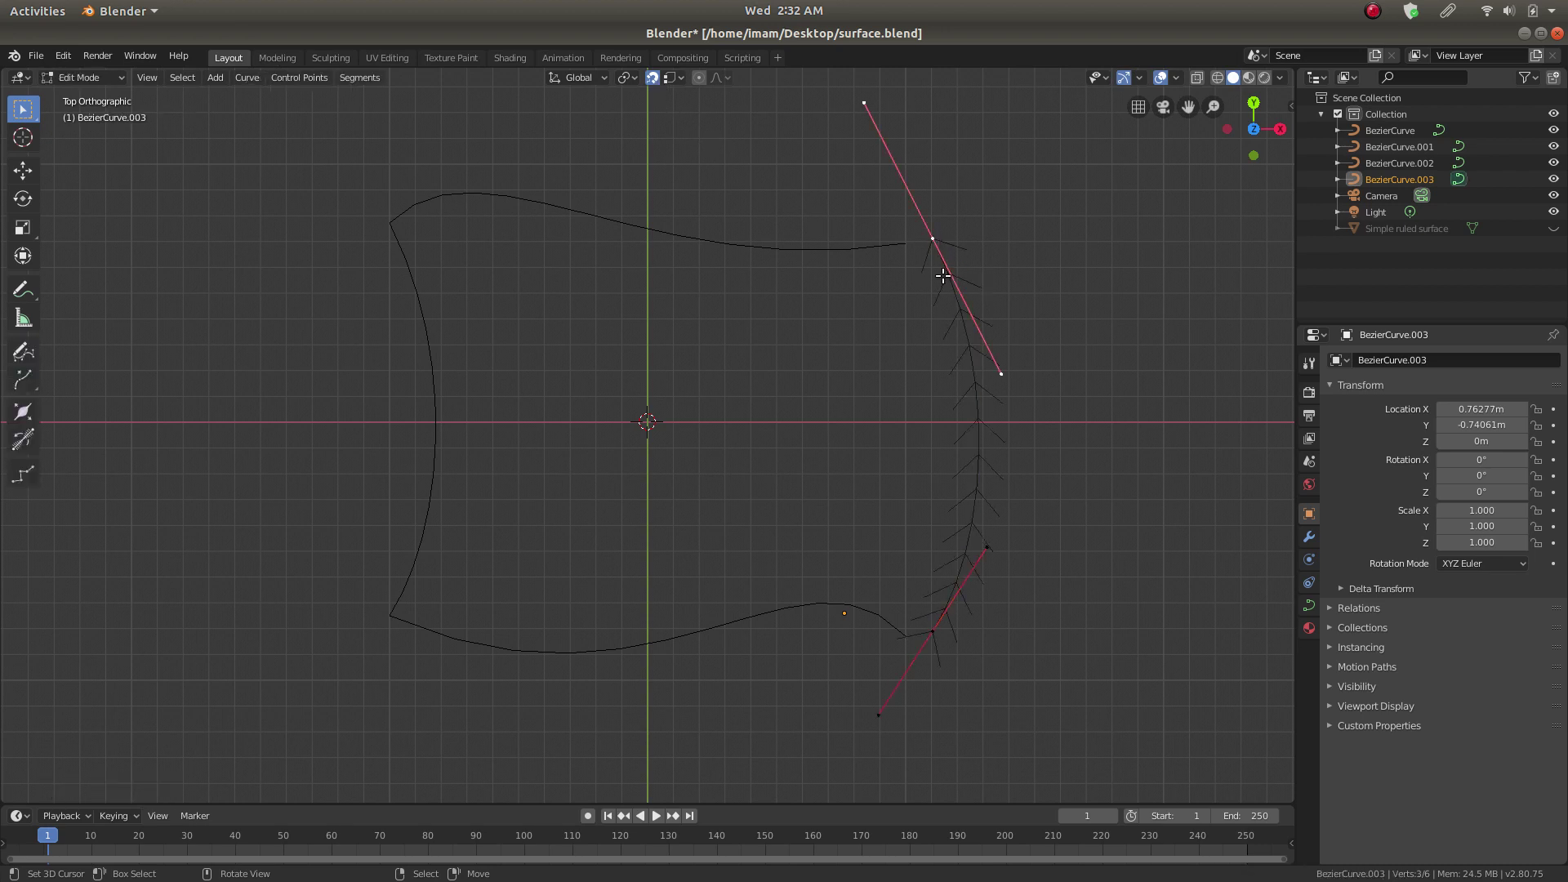
{"action": "key", "text": "g"}
{"action": "left_click", "coordinate": [907, 240]}
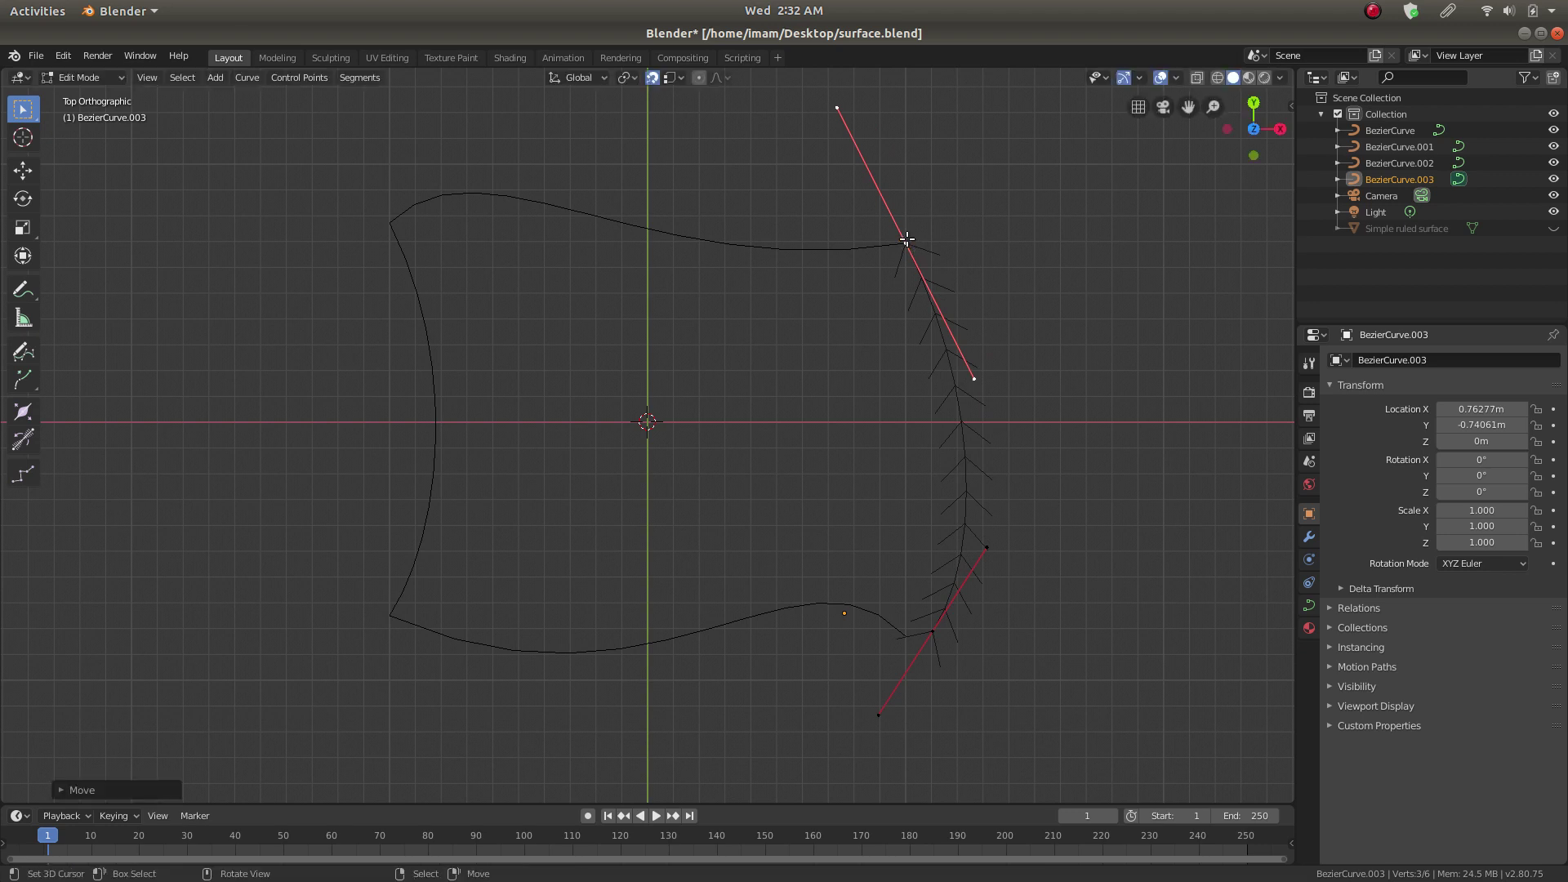
{"action": "left_click", "coordinate": [923, 653]}
{"action": "middle_click_drag", "start_coordinate": [890, 678], "coordinate": [641, 593]}
{"action": "key", "text": "g"}
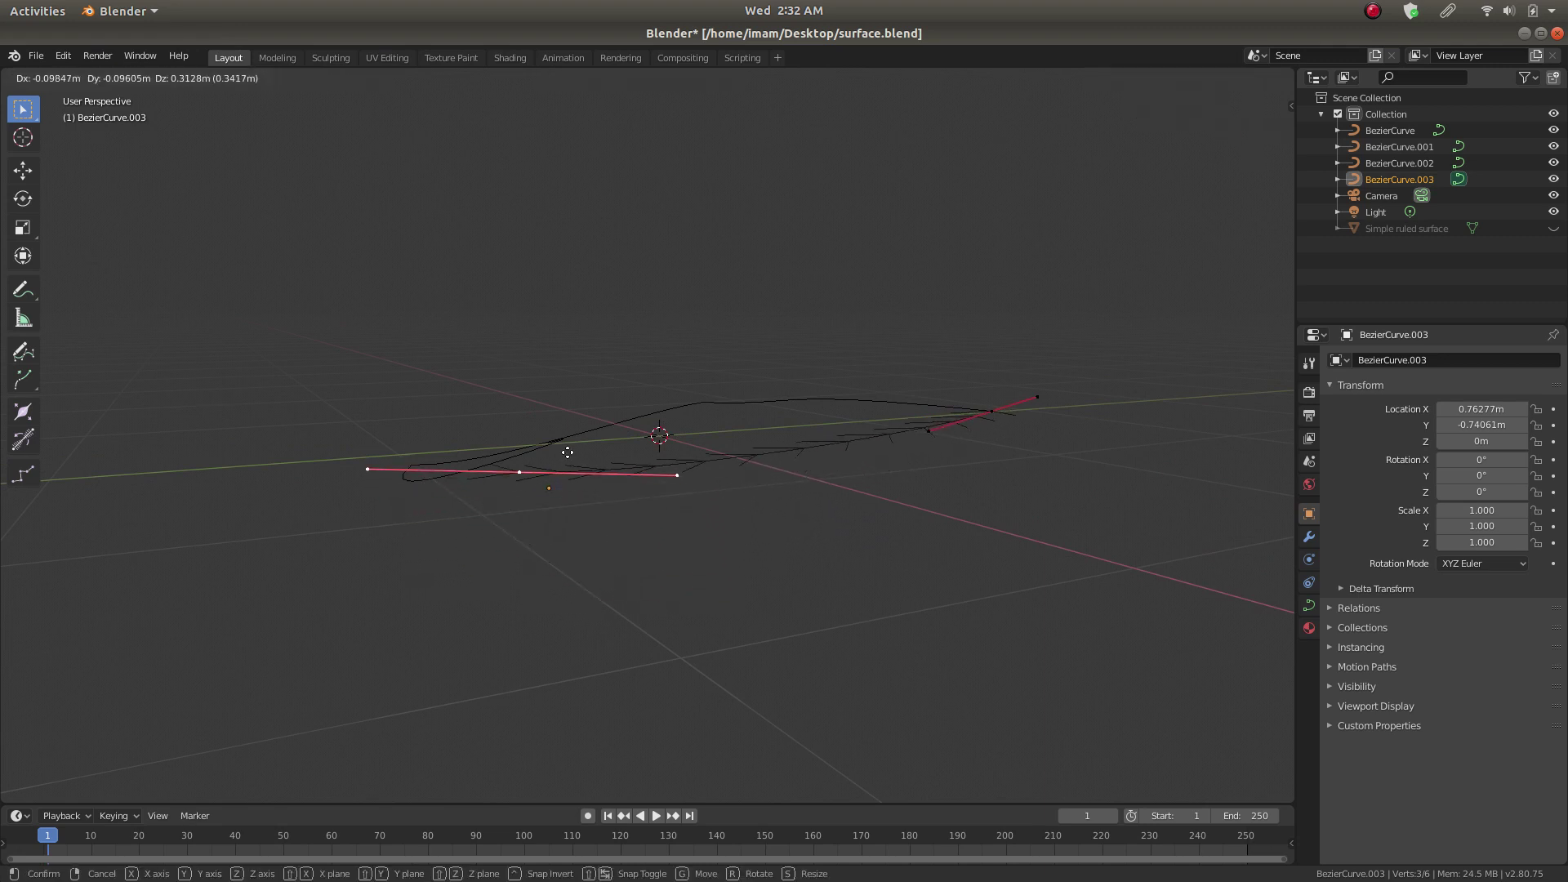
{"action": "left_click", "coordinate": [661, 500]}
{"action": "middle_click_drag", "start_coordinate": [708, 375], "coordinate": [843, 463]}
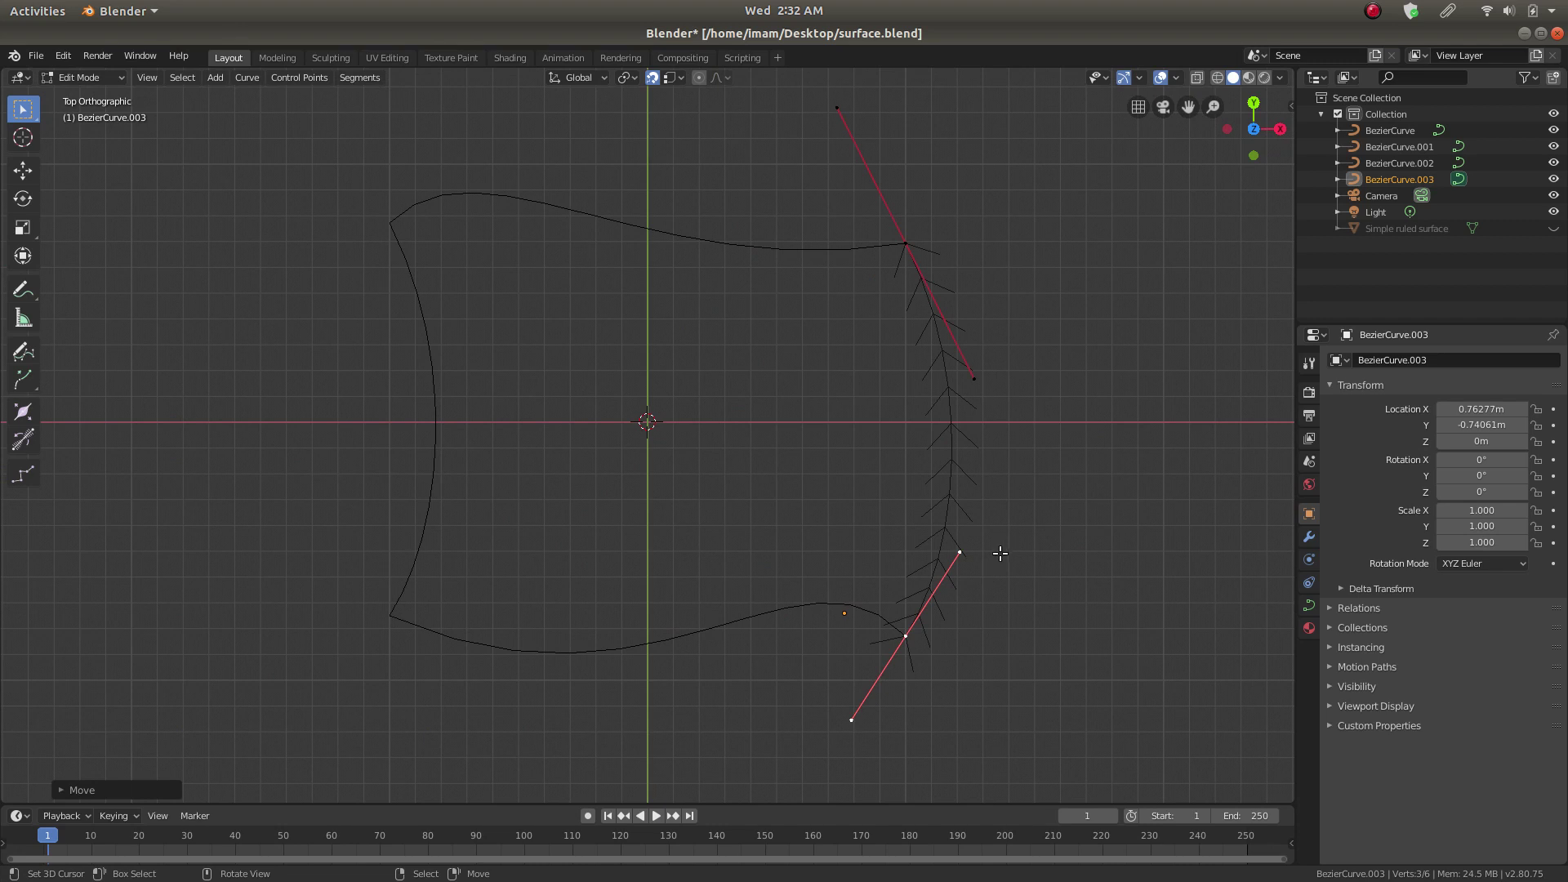
Step: Resize the copy's bottom handles, and shorten and rotate its top handles
{"action": "key", "text": "s"}
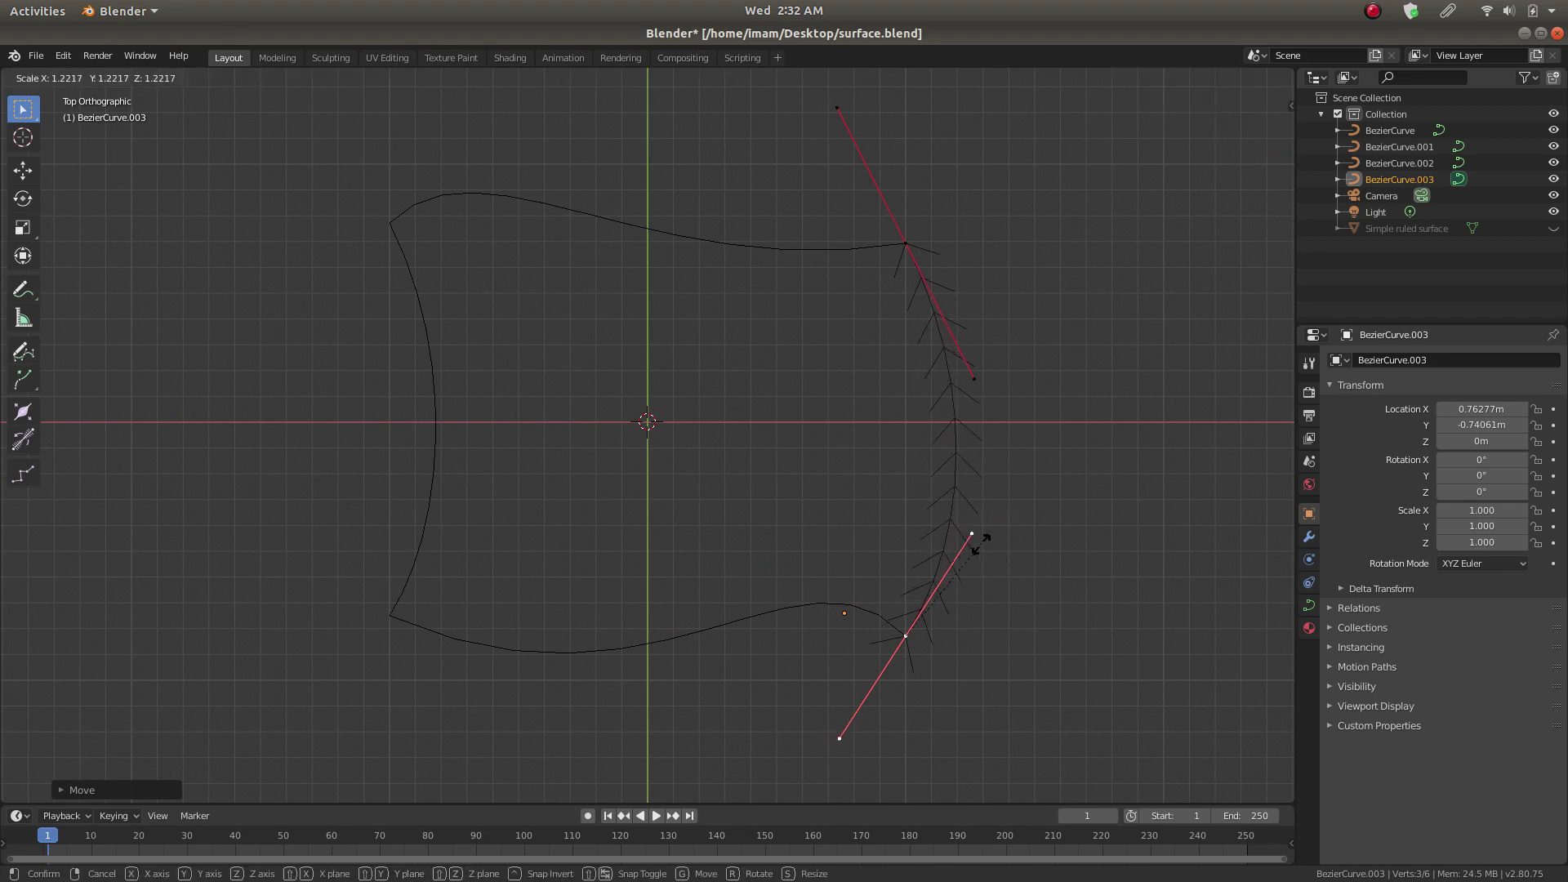
{"action": "left_click", "coordinate": [962, 555]}
{"action": "left_click", "coordinate": [905, 242]}
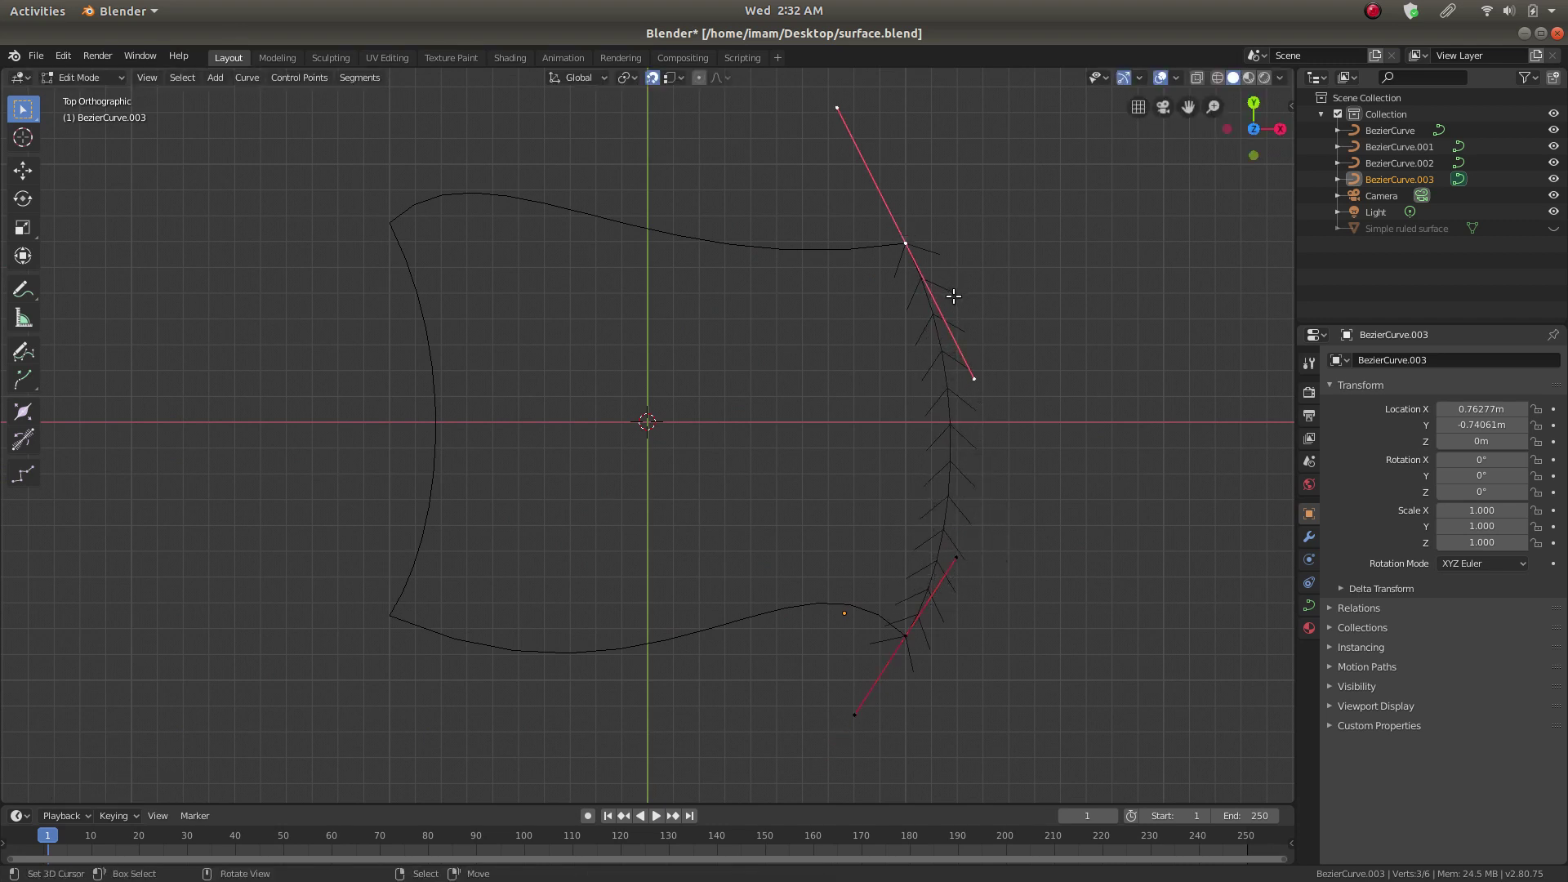
{"action": "key", "text": "s"}
{"action": "left_click", "coordinate": [984, 325]}
{"action": "key", "text": "r"}
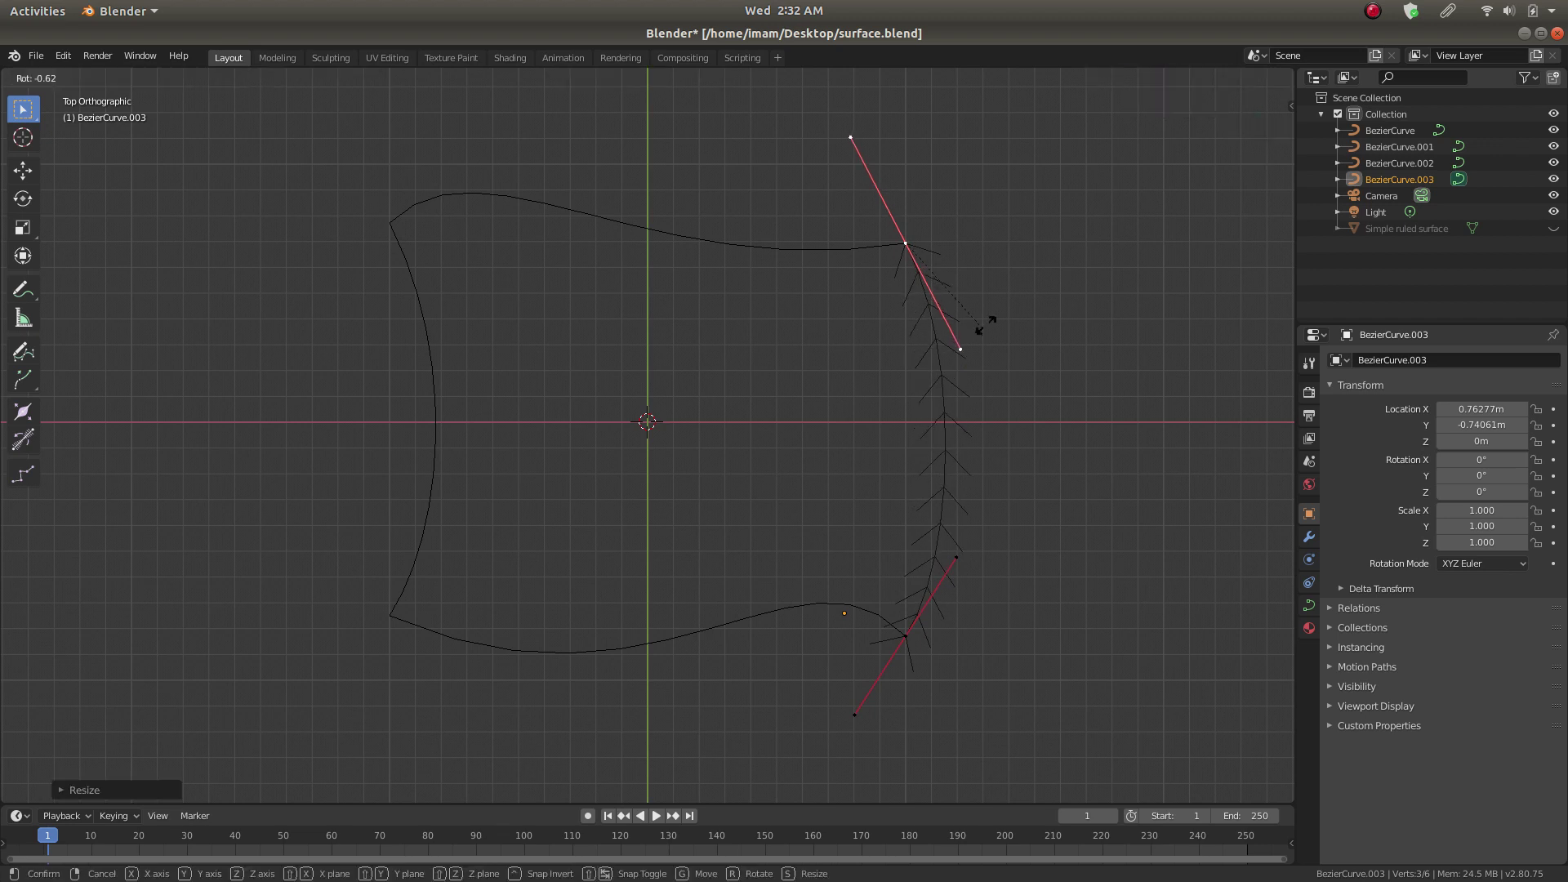
{"action": "left_click", "coordinate": [1010, 263]}
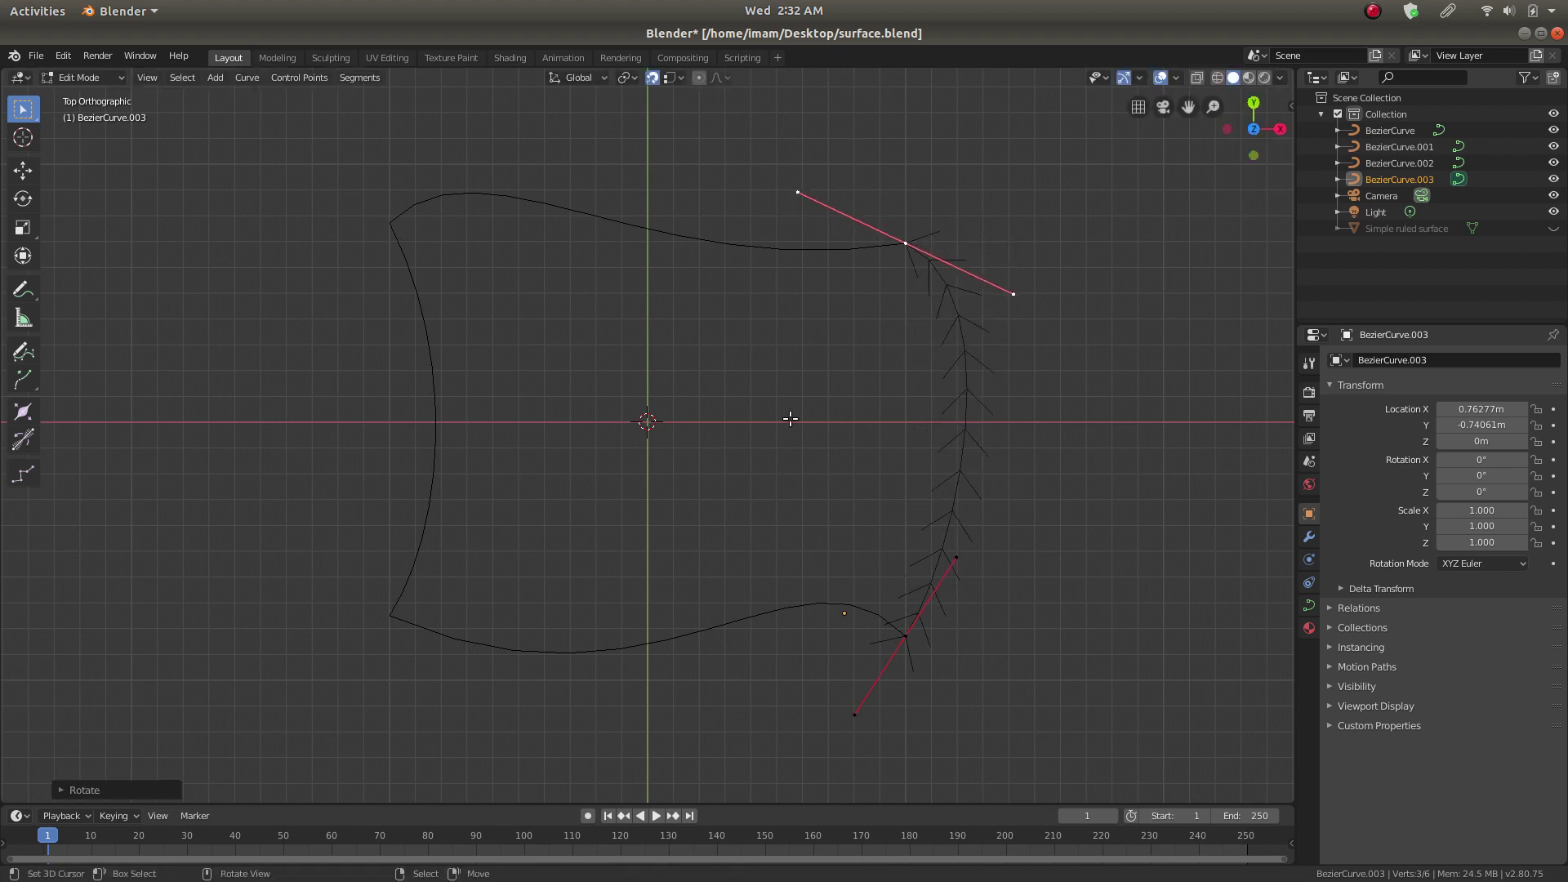
{"action": "key", "text": "Tab"}
Step: Zoom out and select the left curve
{"action": "scroll", "coordinate": [759, 405], "scroll_direction": "down", "scroll_amount": 2}
{"action": "left_click", "coordinate": [609, 587]}
{"action": "left_click", "coordinate": [516, 454]}
{"action": "left_click", "coordinate": [526, 363]}
Step: Select the top curve, then Shift-add the right, bottom and left curves, leaving the left active
{"action": "left_click", "coordinate": [577, 292]}
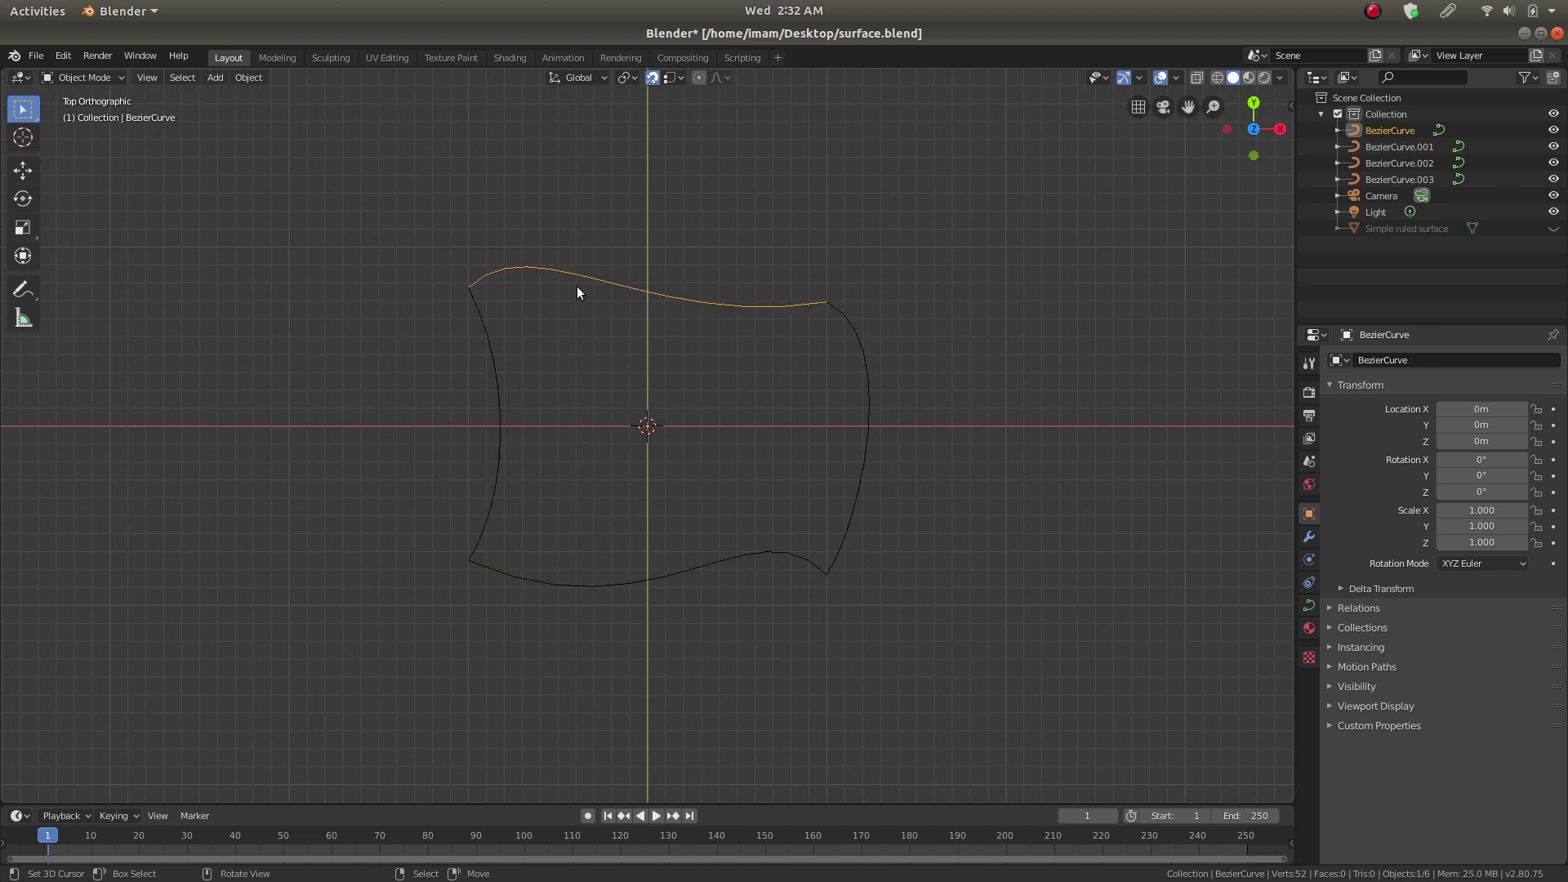
{"action": "middle_click_drag", "start_coordinate": [787, 563], "coordinate": [438, 454]}
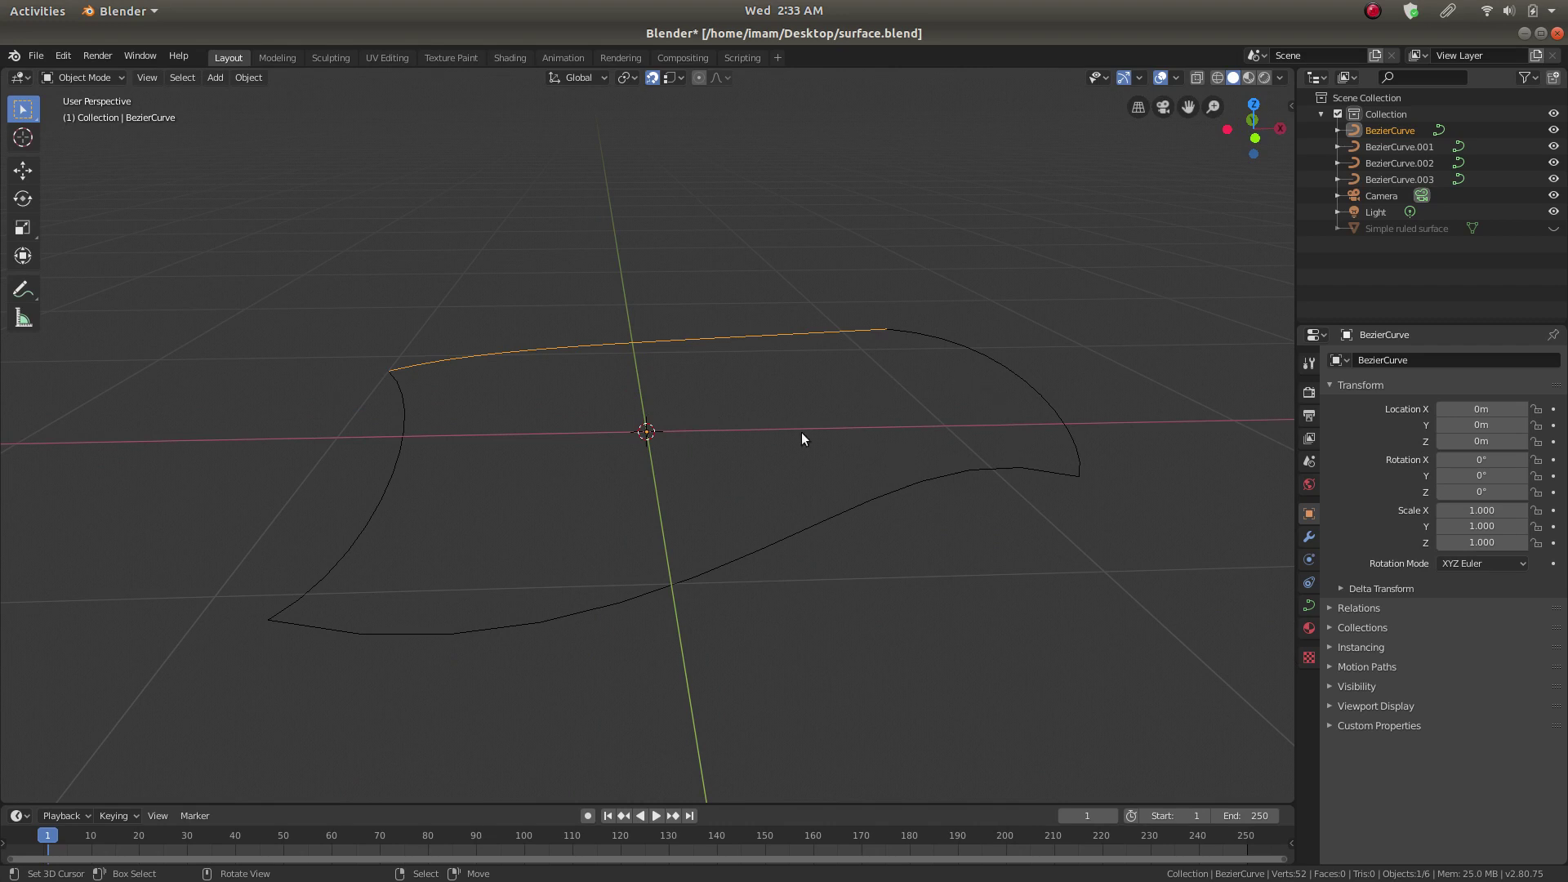
{"action": "middle_click_drag", "start_coordinate": [929, 490], "coordinate": [857, 447]}
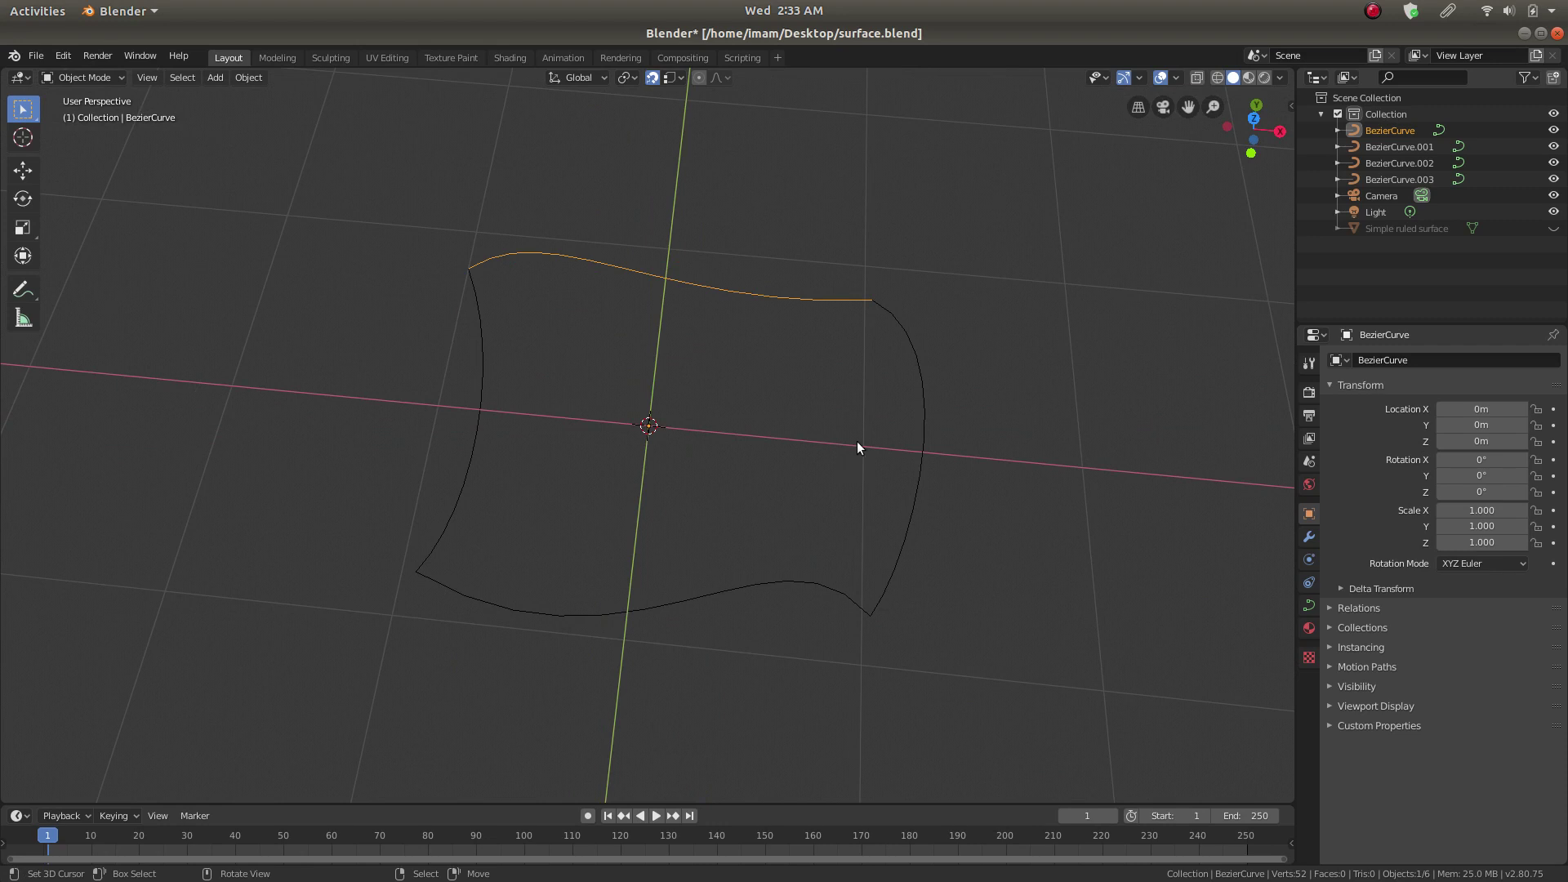
{"action": "left_click", "coordinate": [917, 375], "text": "shift"}
{"action": "left_click", "coordinate": [704, 596], "text": "shift"}
{"action": "left_click", "coordinate": [481, 444], "text": "shift"}
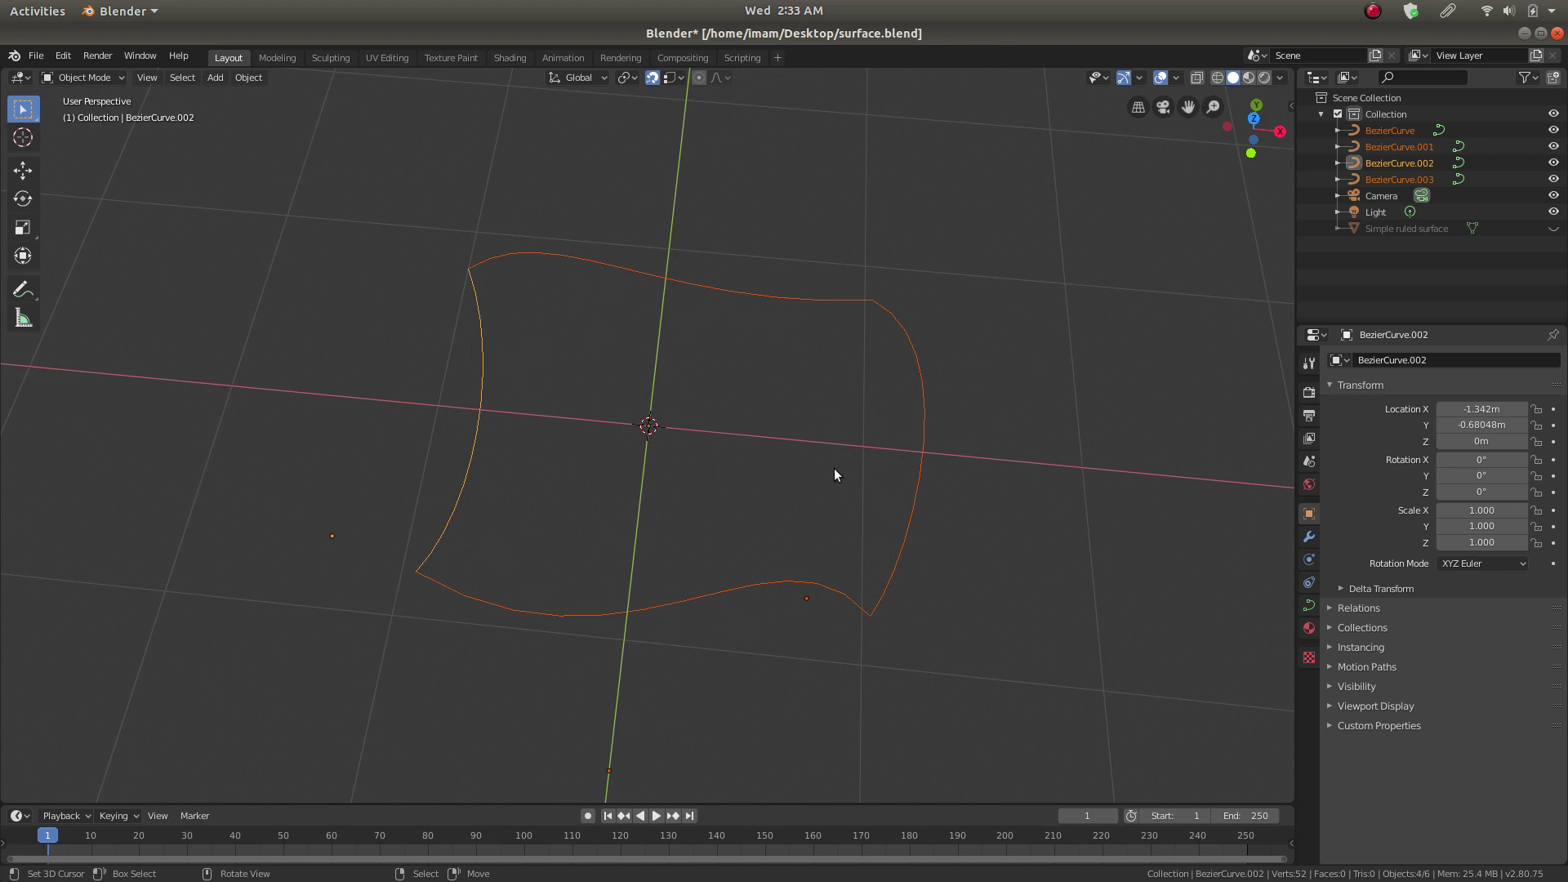
Step: Join the four selected curves with Ctrl+J and check the result in Edit Mode
{"action": "key", "text": "ctrl"}
{"action": "key", "text": "ctrl+j"}
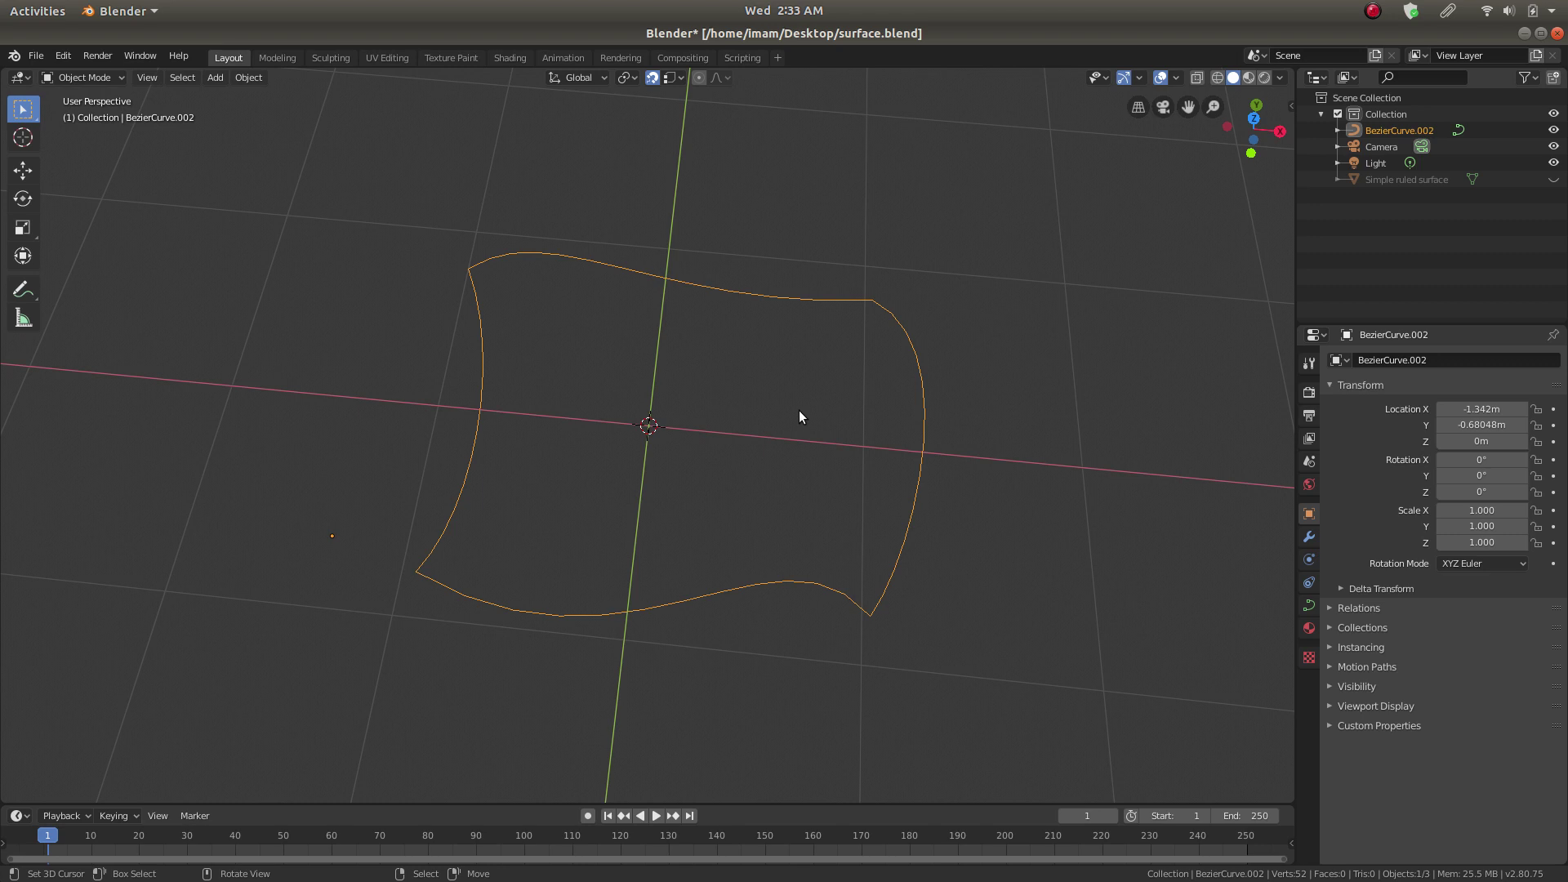
{"action": "key", "text": "Tab"}
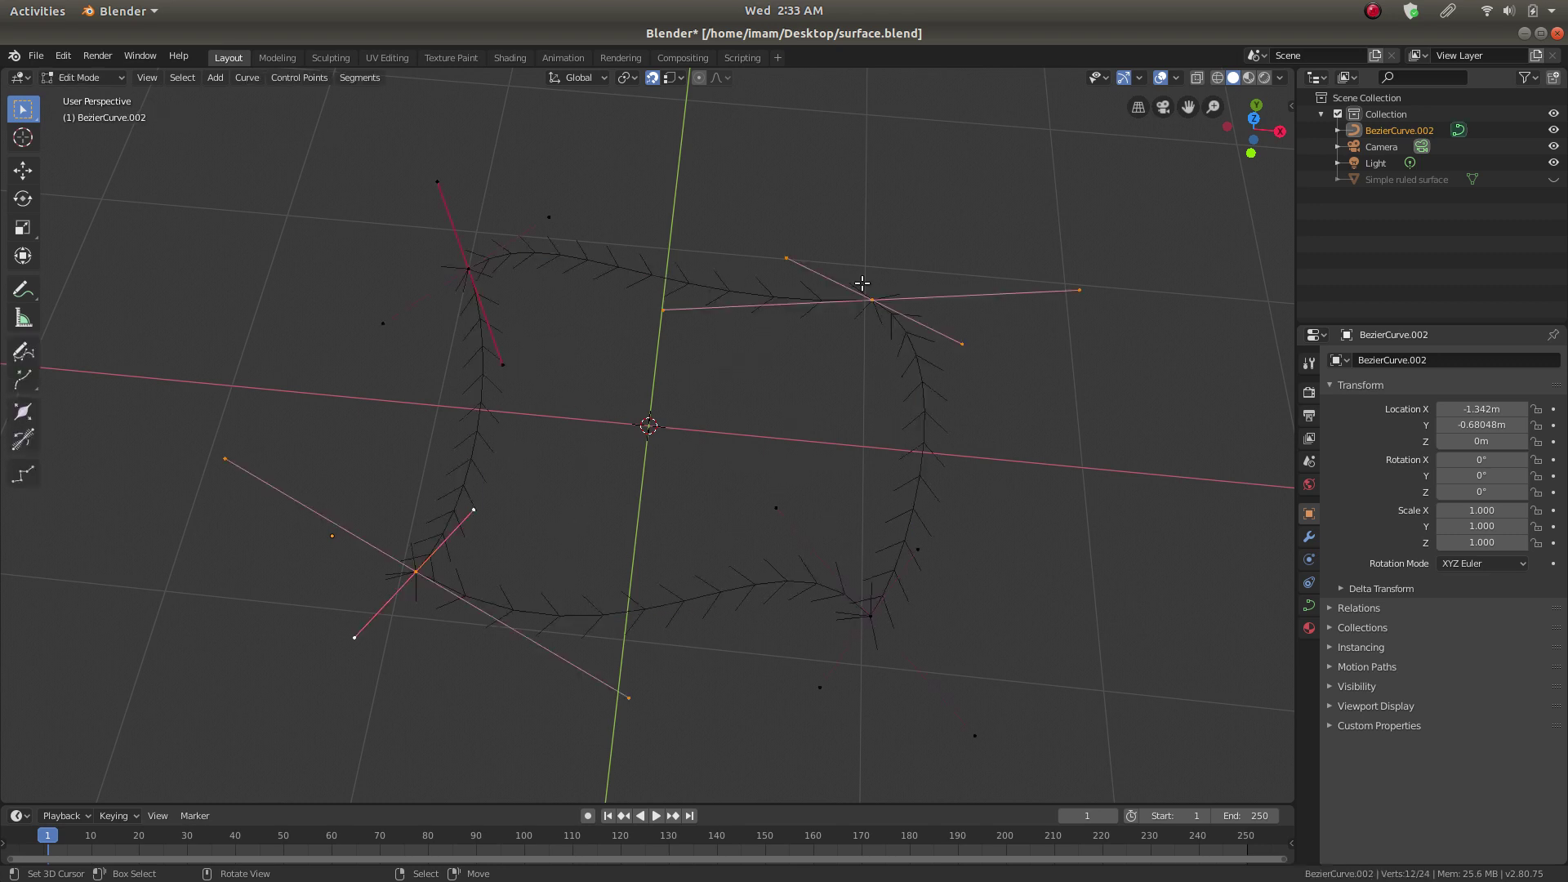
{"action": "key", "text": "Tab"}
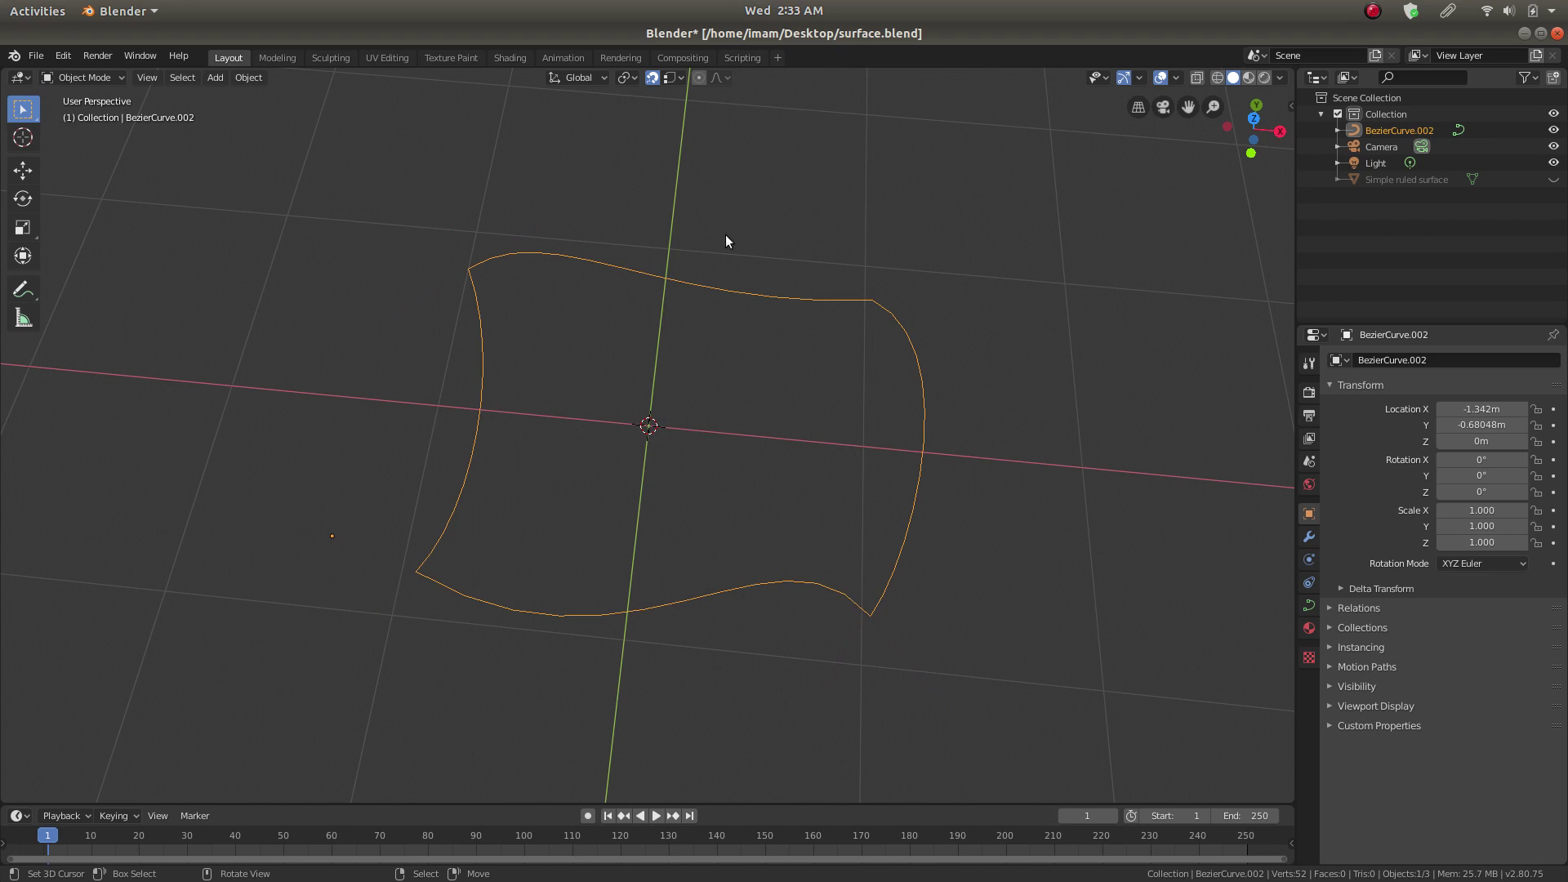
Step: Convert BezierCurve.002 to a mesh via Object > Convert, then enter Edit Mode
{"action": "left_click", "coordinate": [252, 77]}
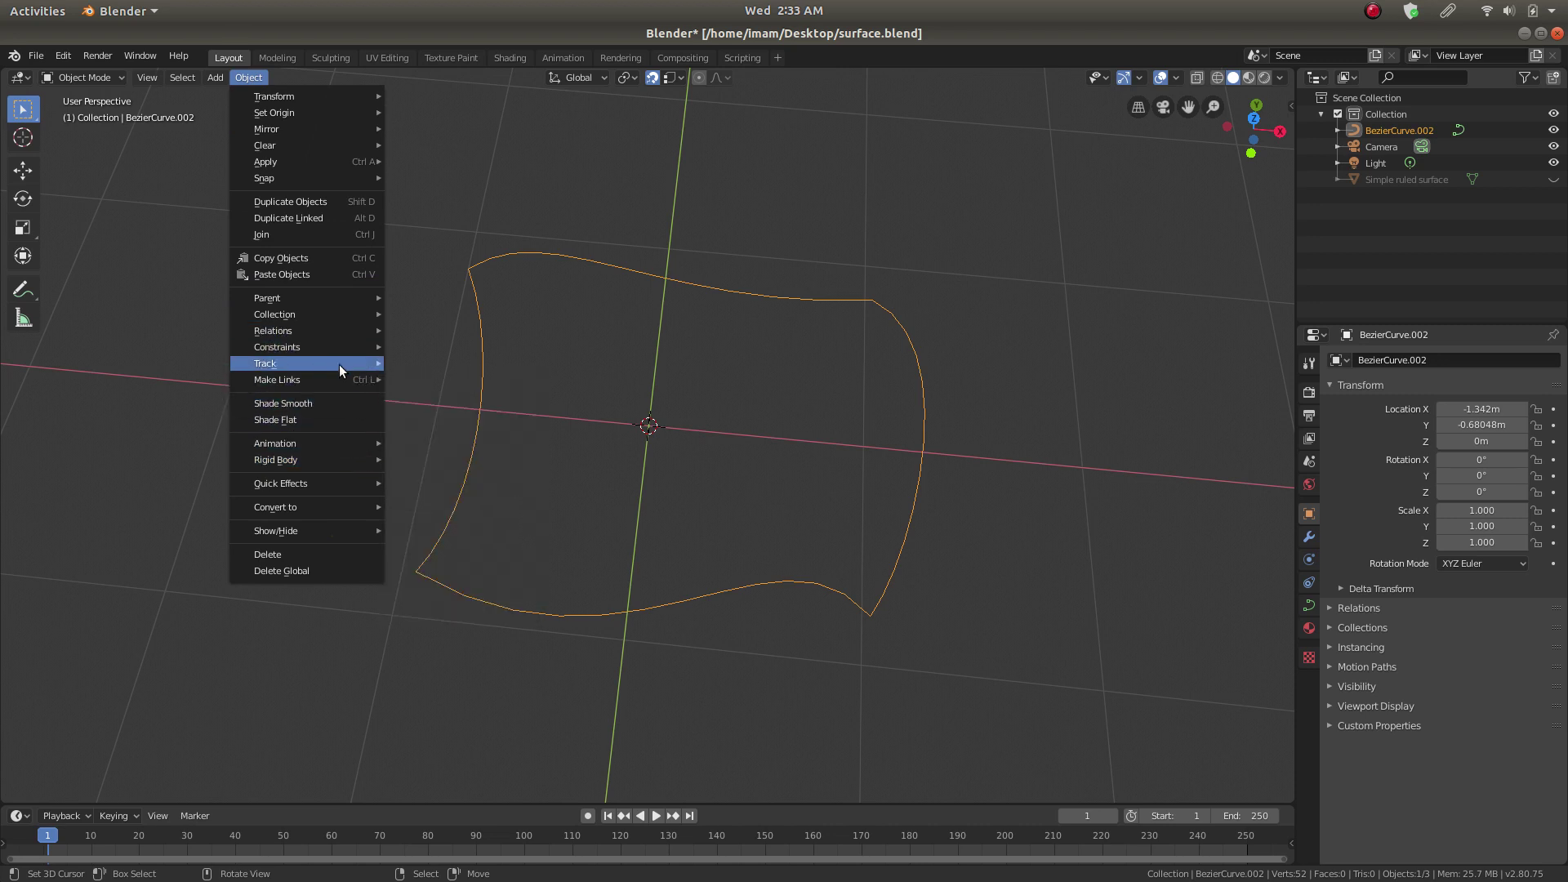
{"action": "mouse_move", "coordinate": [316, 505]}
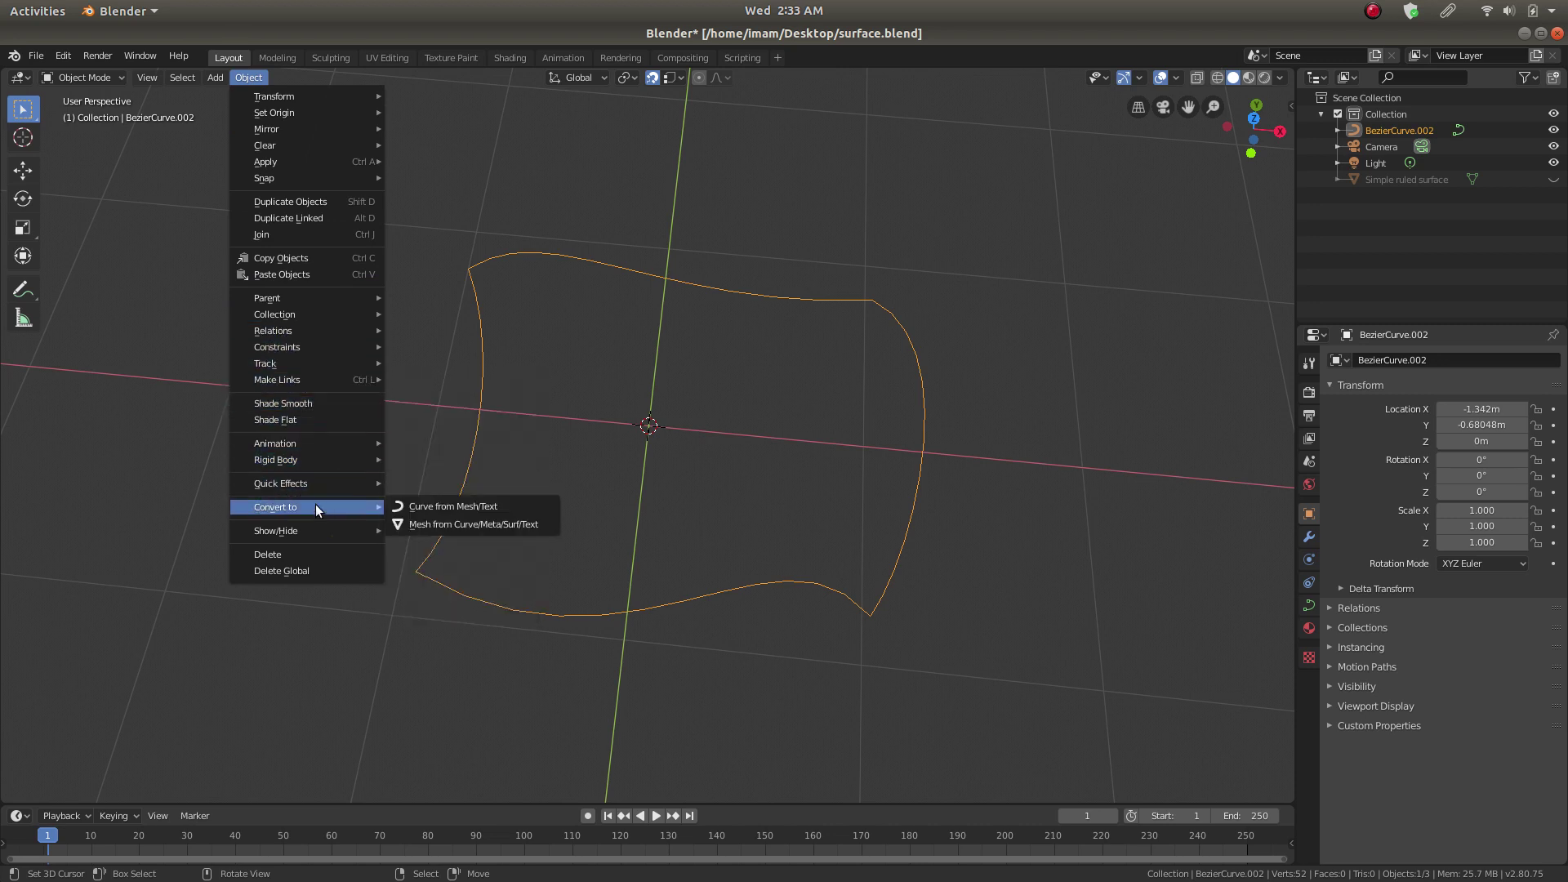
{"action": "left_click", "coordinate": [429, 525]}
{"action": "key", "text": "Tab"}
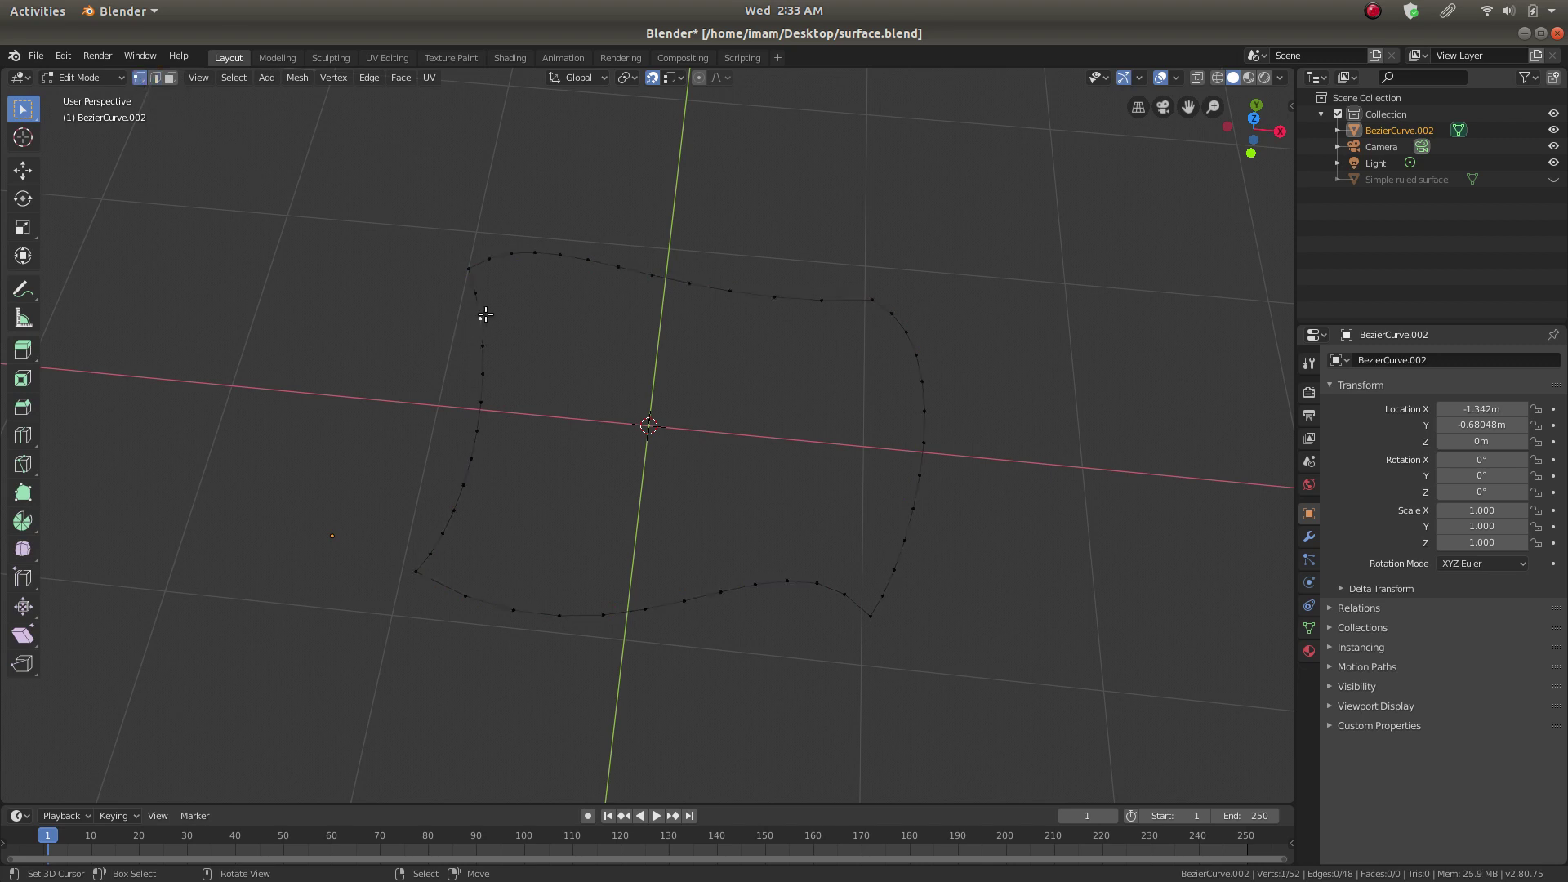
Step: Select all outline vertices and apply Merge Vertices By Distance
{"action": "left_click", "coordinate": [500, 271]}
{"action": "middle_click_drag", "start_coordinate": [742, 583], "coordinate": [699, 450]}
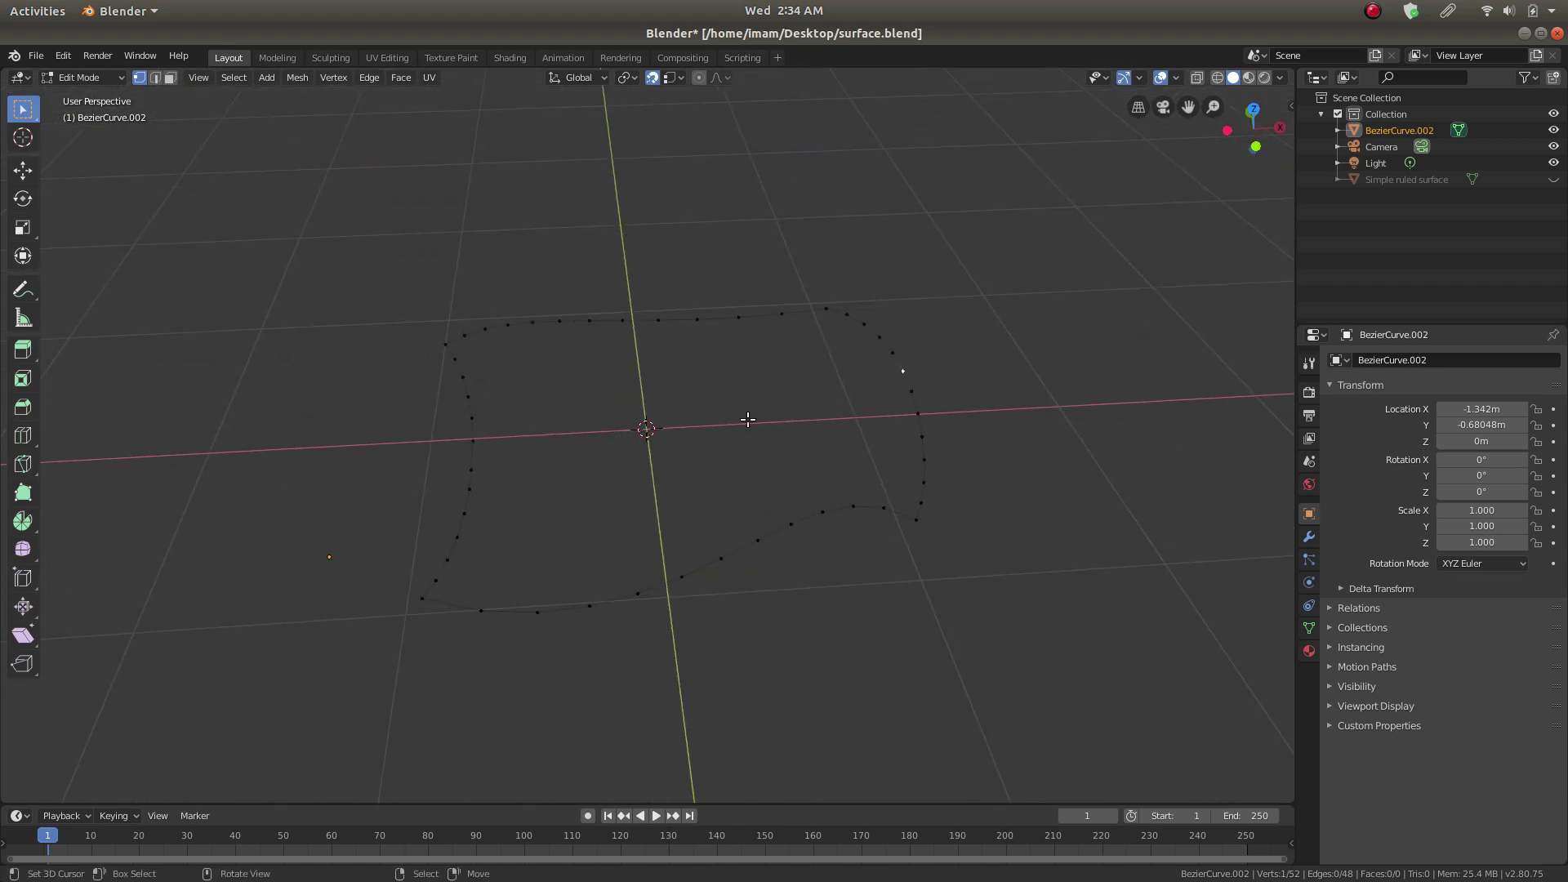
{"action": "key", "text": "a"}
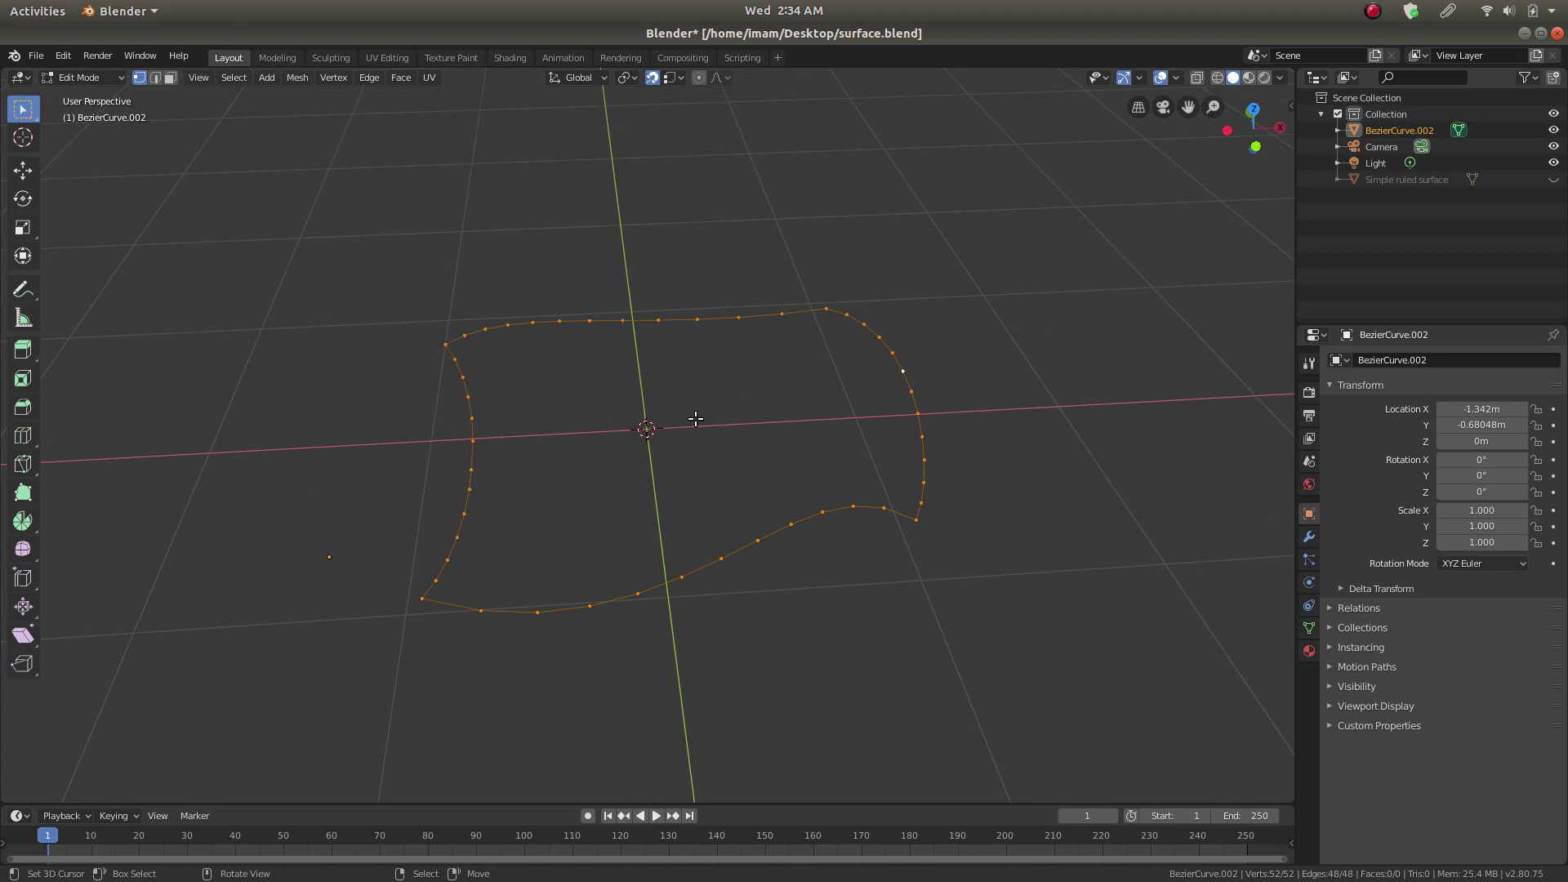
{"action": "left_click", "coordinate": [335, 78]}
{"action": "mouse_move", "coordinate": [408, 333]}
{"action": "left_click", "coordinate": [343, 79]}
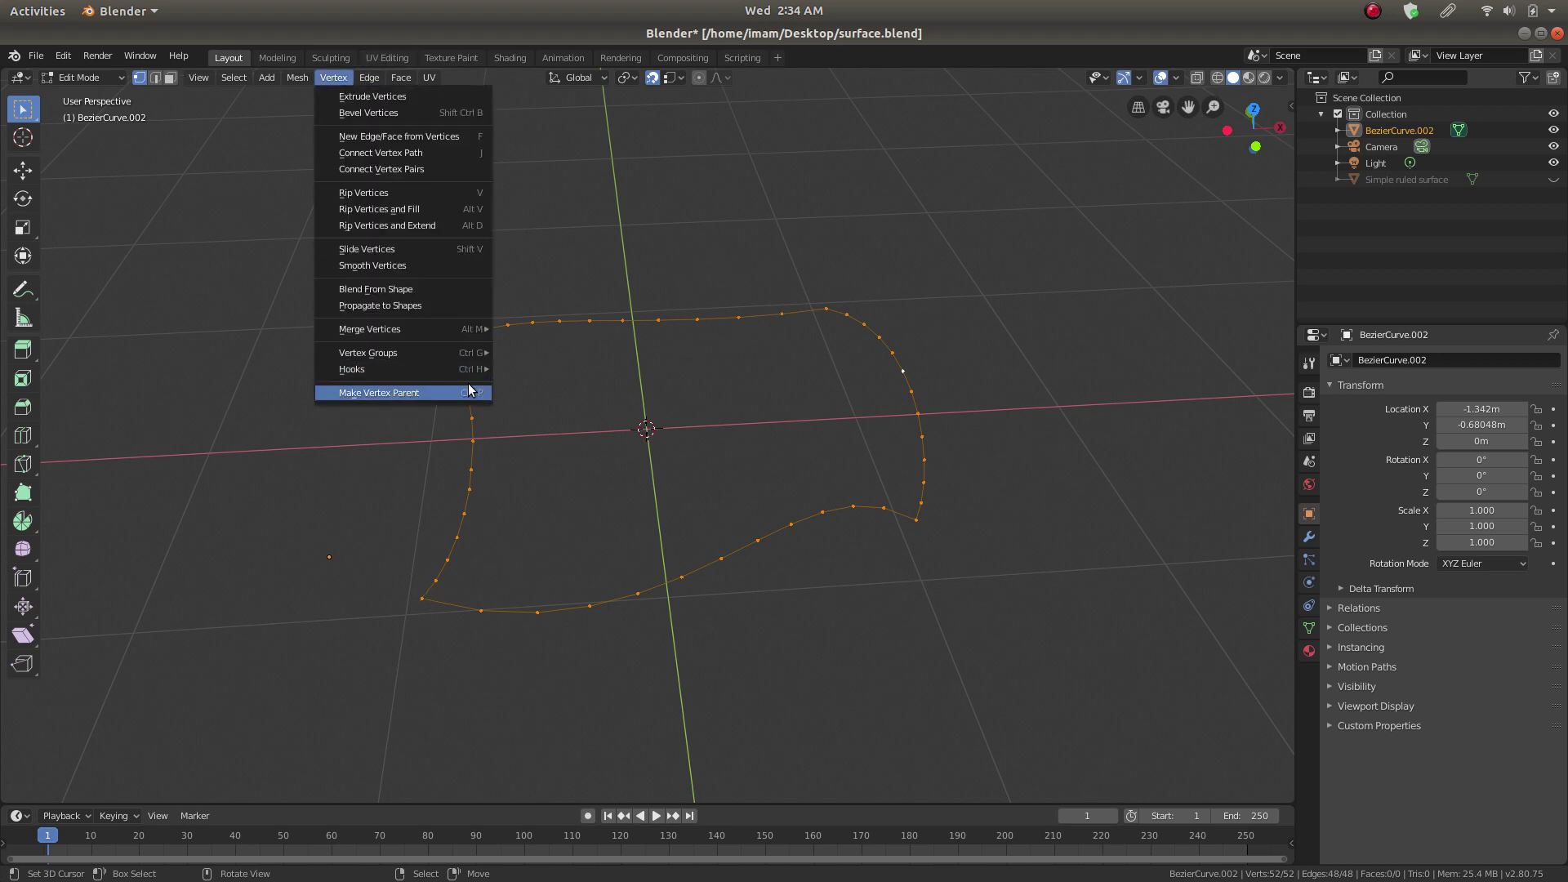
{"action": "mouse_move", "coordinate": [453, 326]}
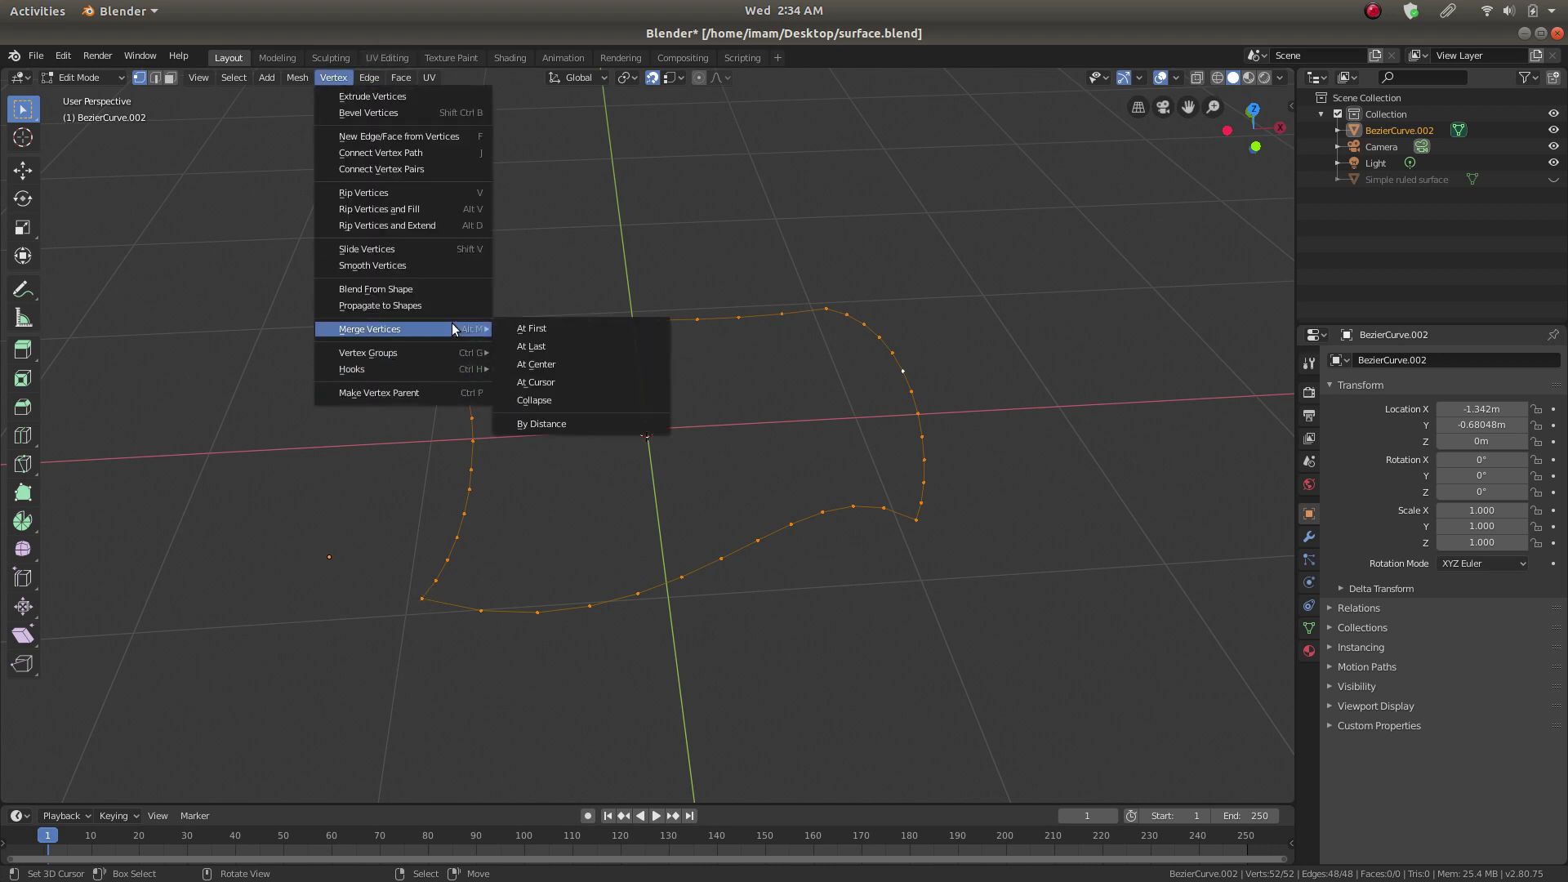
{"action": "left_click", "coordinate": [542, 424]}
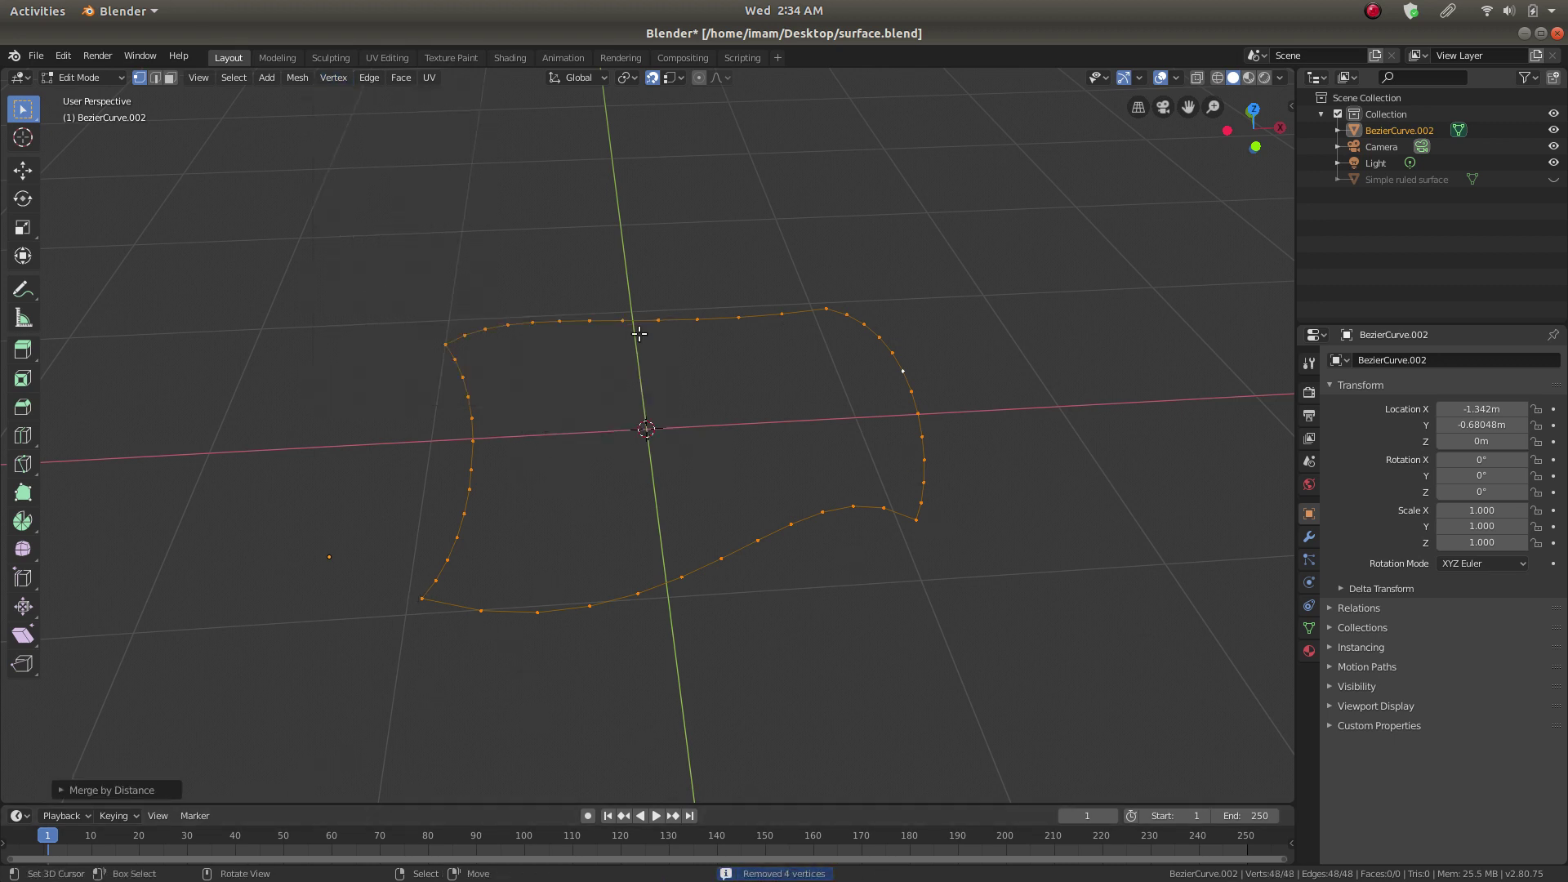
Step: Fill the mesh outline with Face > Grid Fill in Edit Mode
{"action": "key", "text": "Tab"}
{"action": "middle_click_drag", "start_coordinate": [792, 382], "coordinate": [893, 349]}
{"action": "key", "text": "Tab"}
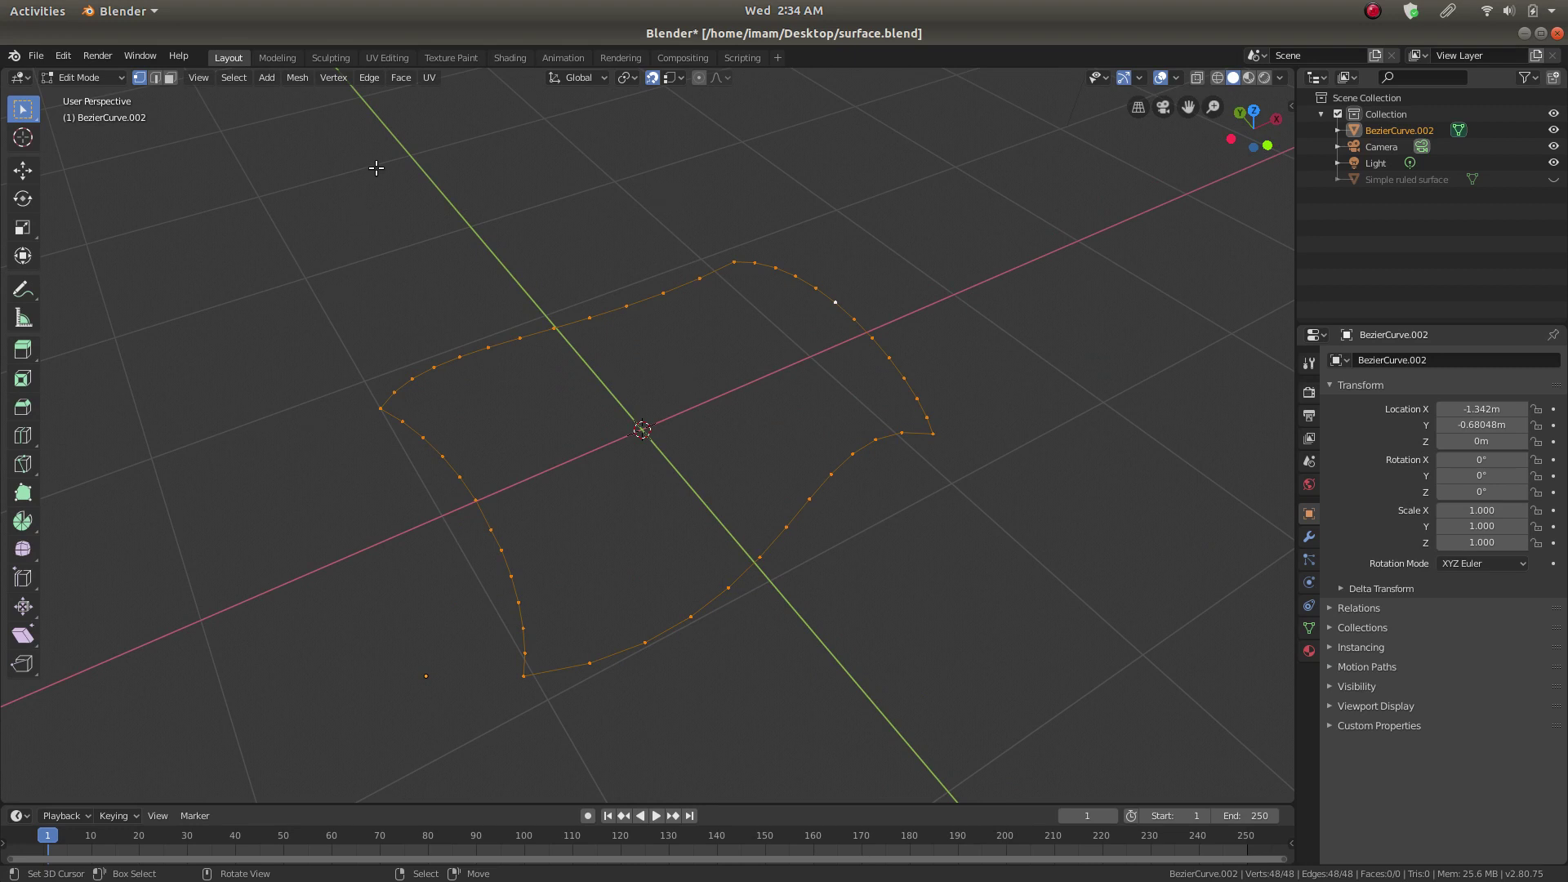
{"action": "left_click", "coordinate": [401, 80]}
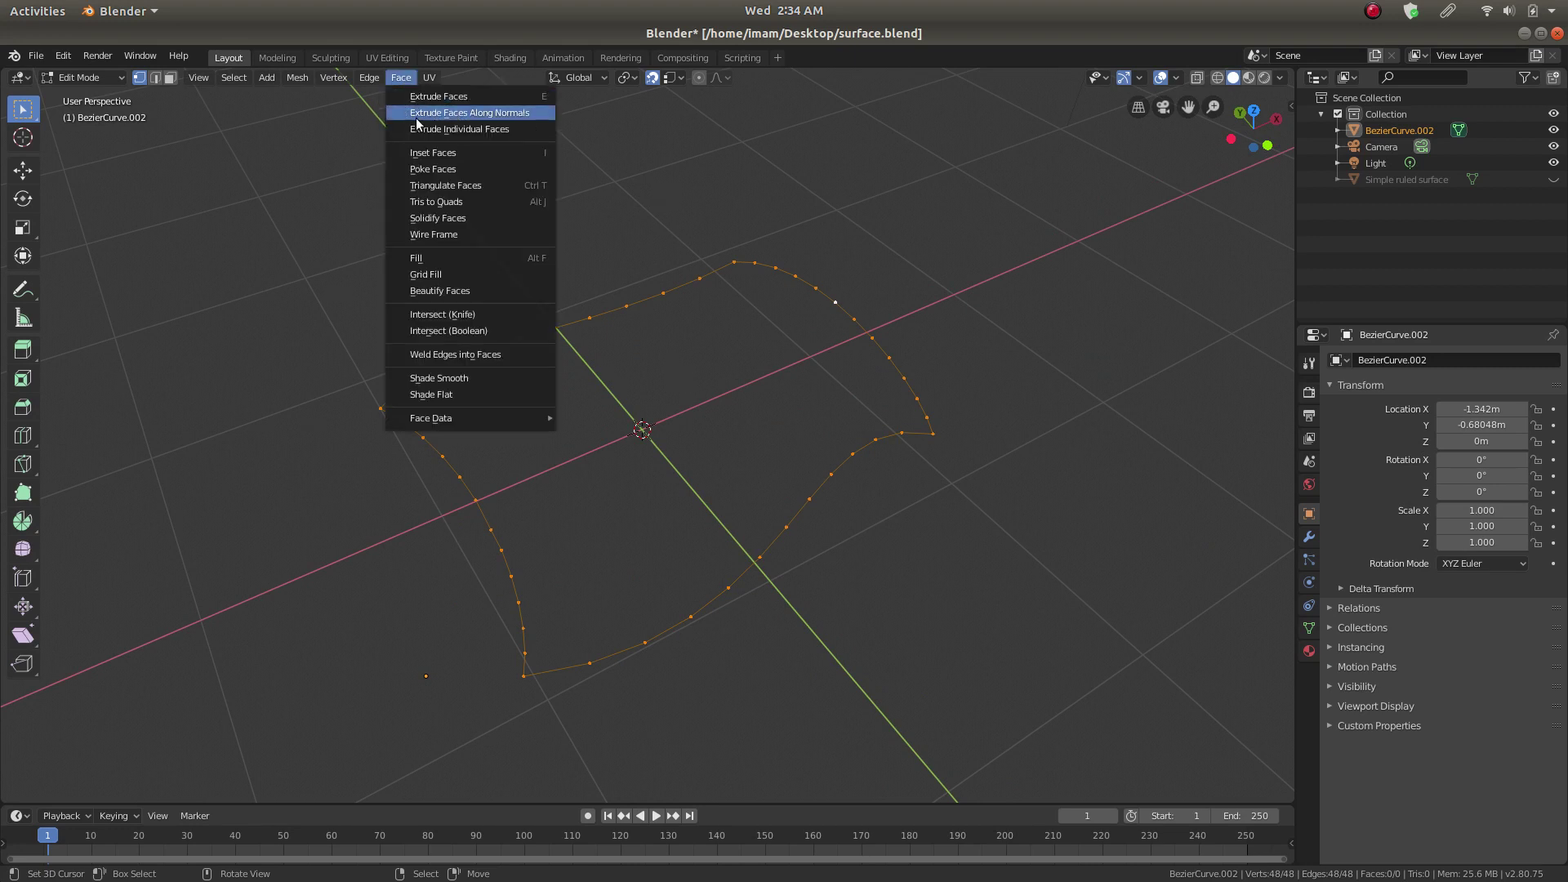
{"action": "left_click", "coordinate": [468, 276]}
Step: Try a grid fill Span of 7, then set it back to 5
{"action": "middle_click_drag", "start_coordinate": [789, 501], "coordinate": [753, 506]}
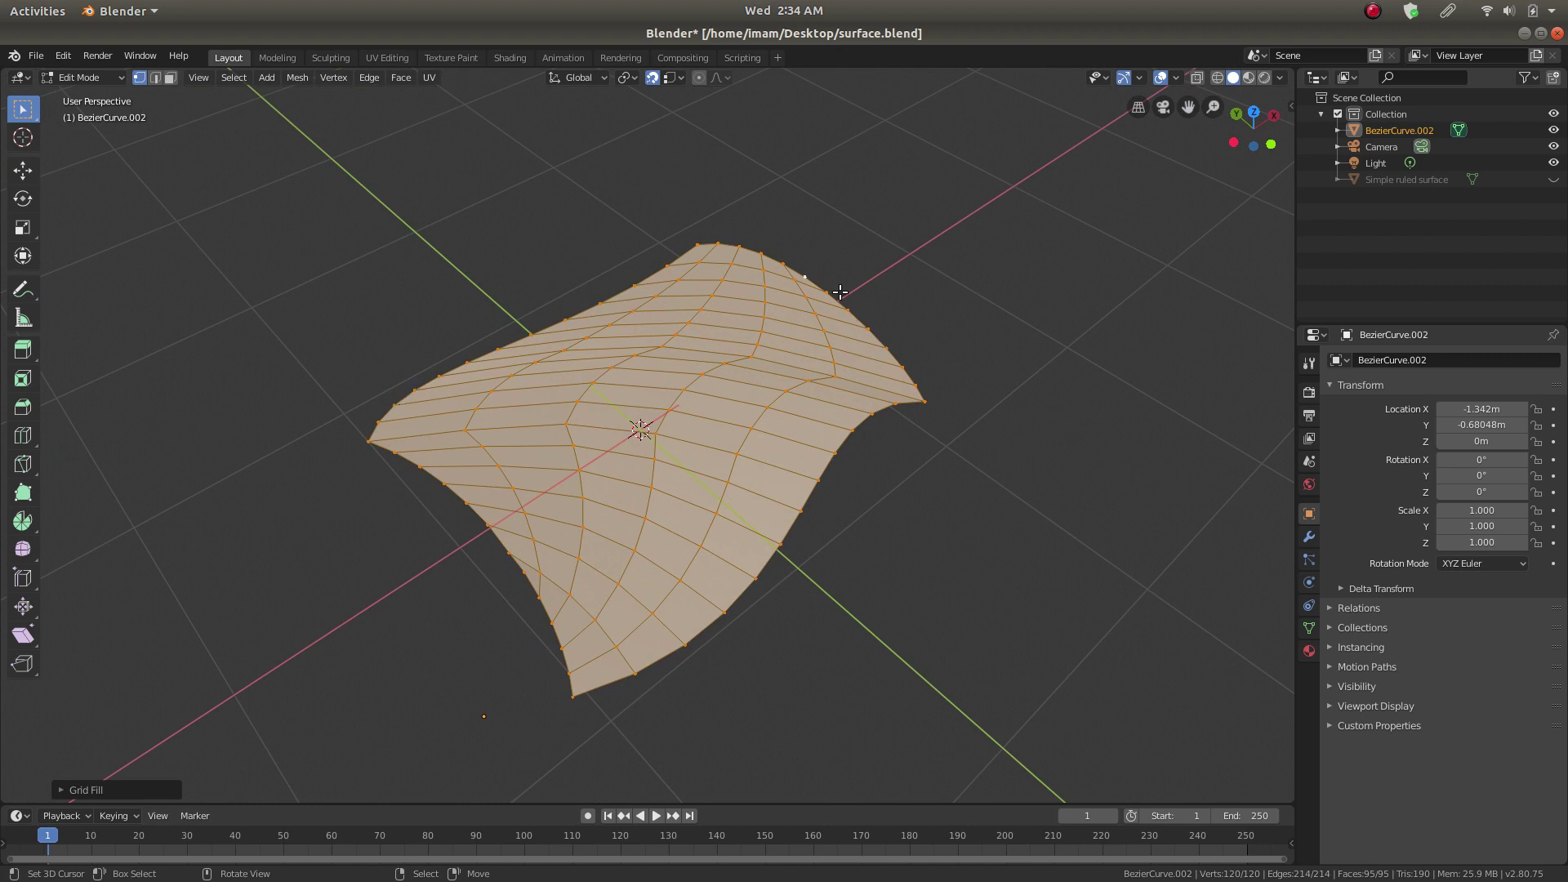
{"action": "middle_click_drag", "start_coordinate": [730, 508], "coordinate": [365, 552]}
{"action": "left_click", "coordinate": [89, 789]}
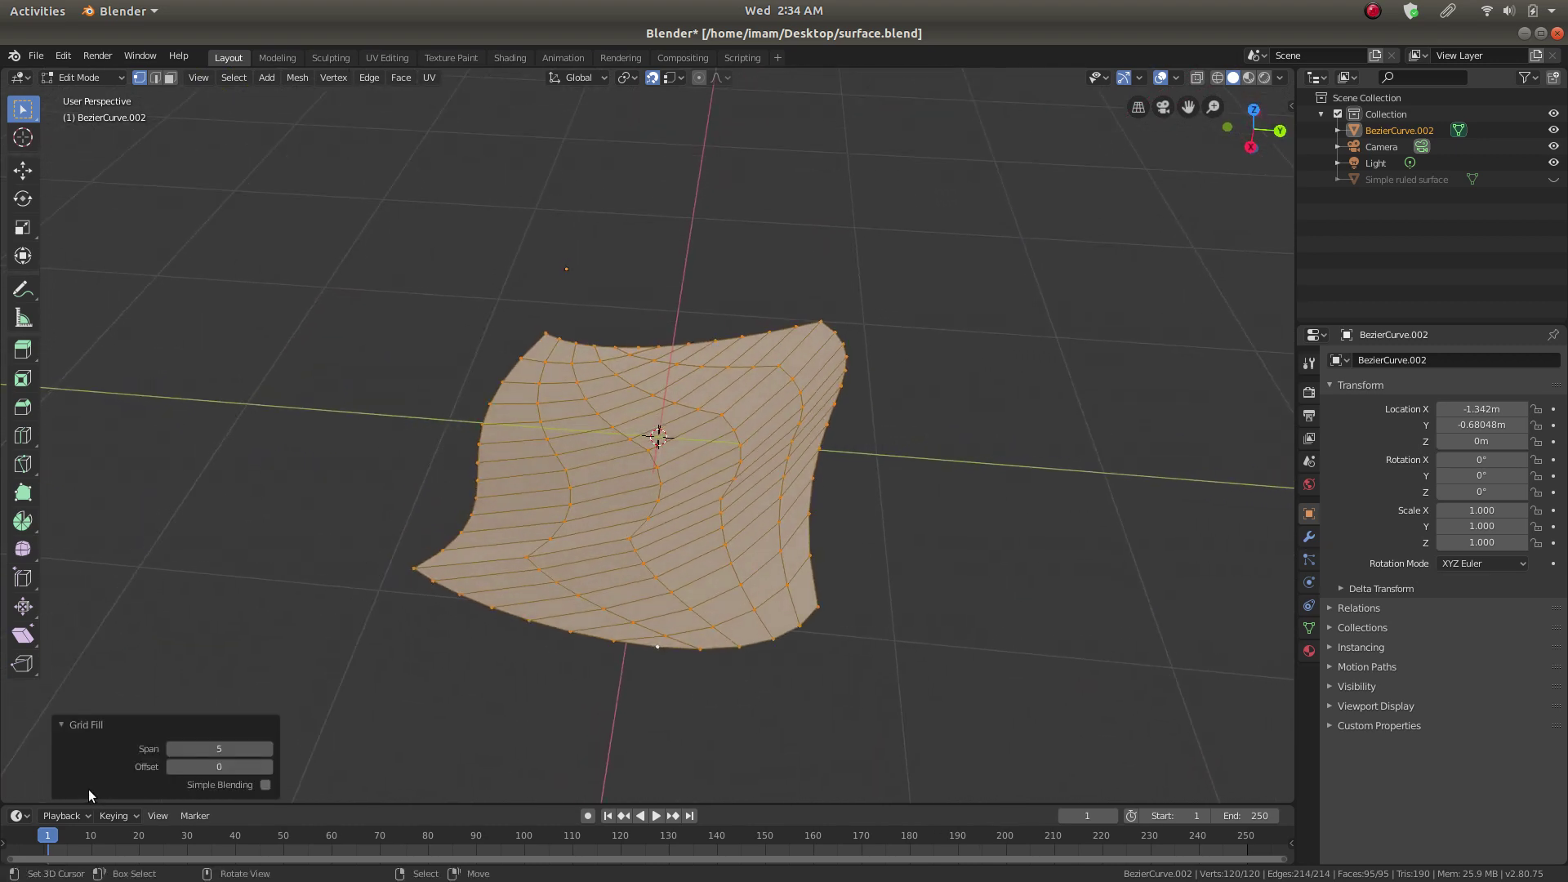
{"action": "left_click", "coordinate": [269, 749]}
{"action": "left_click", "coordinate": [270, 749]}
{"action": "left_click", "coordinate": [173, 749]}
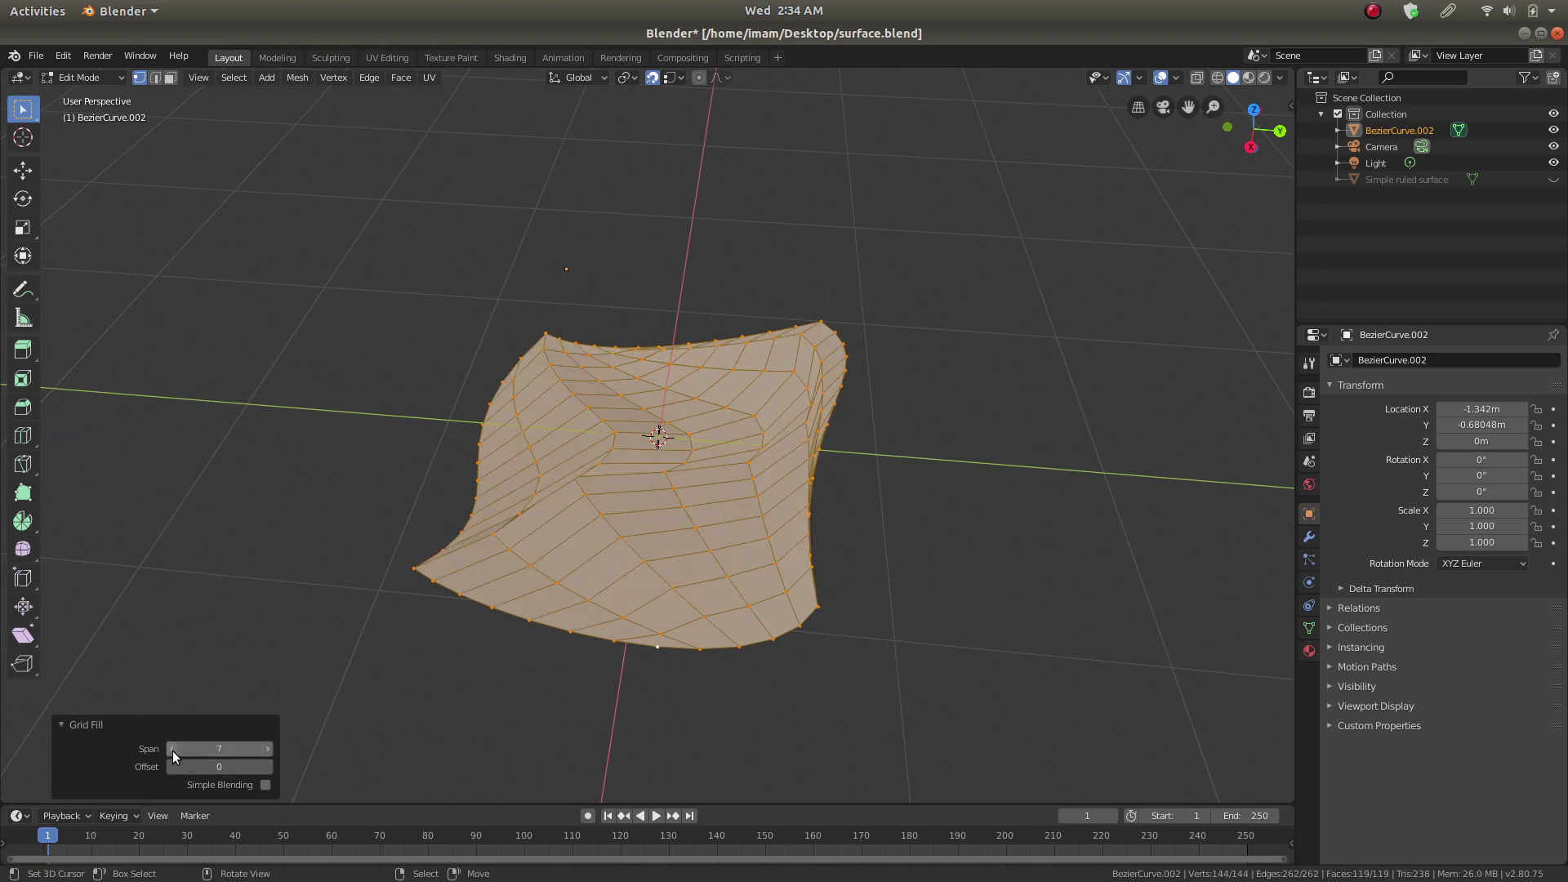
{"action": "left_click", "coordinate": [173, 749]}
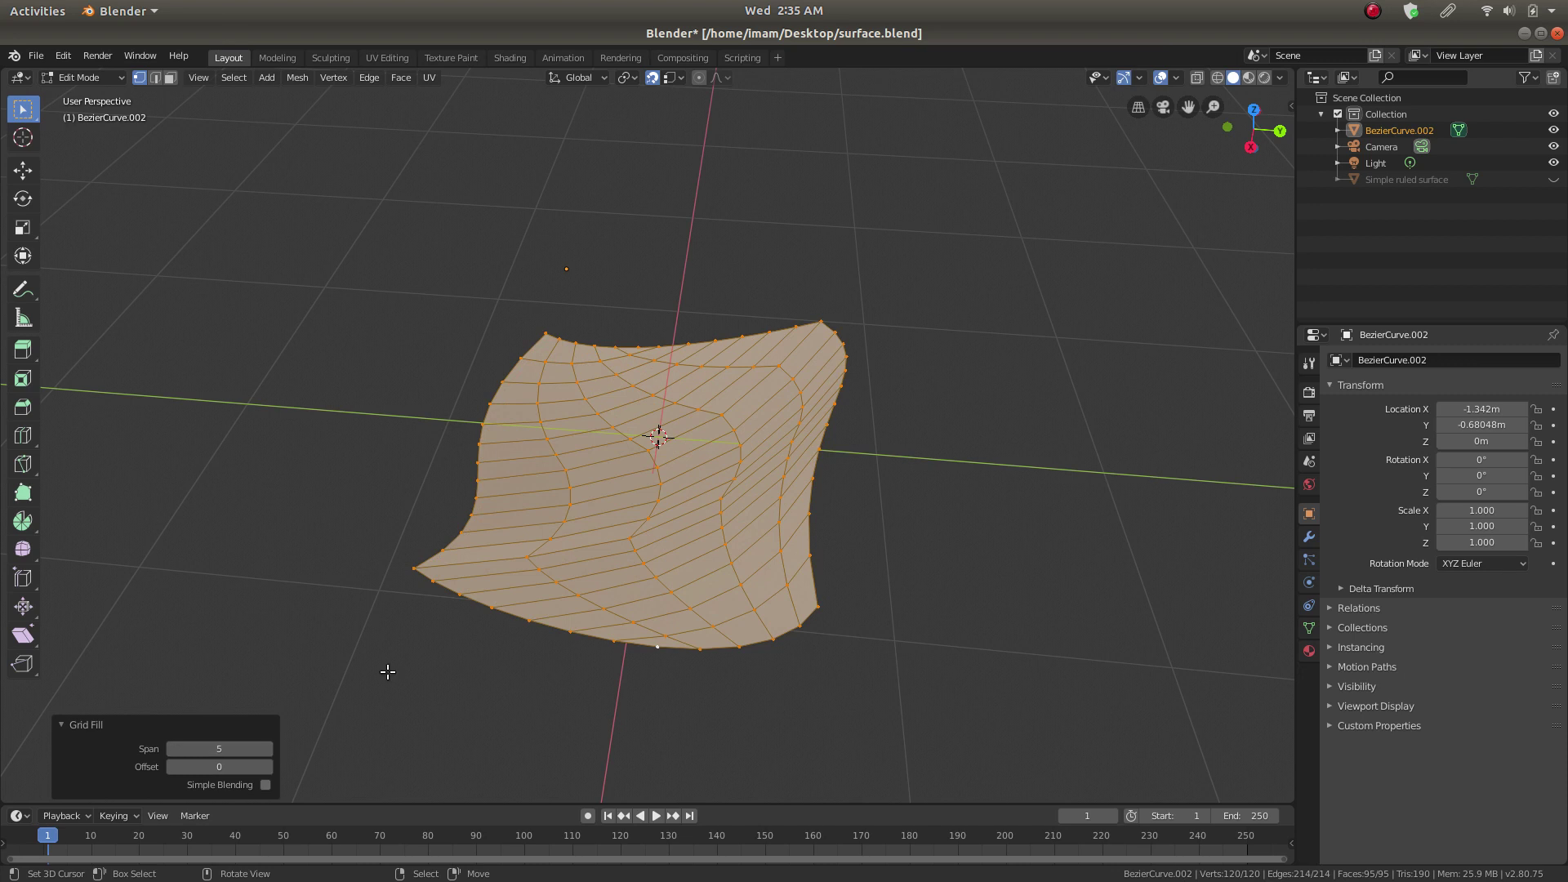
Step: Turn Simple Blending on to compare the fill, then switch it back off
{"action": "middle_click_drag", "start_coordinate": [523, 359], "coordinate": [703, 384]}
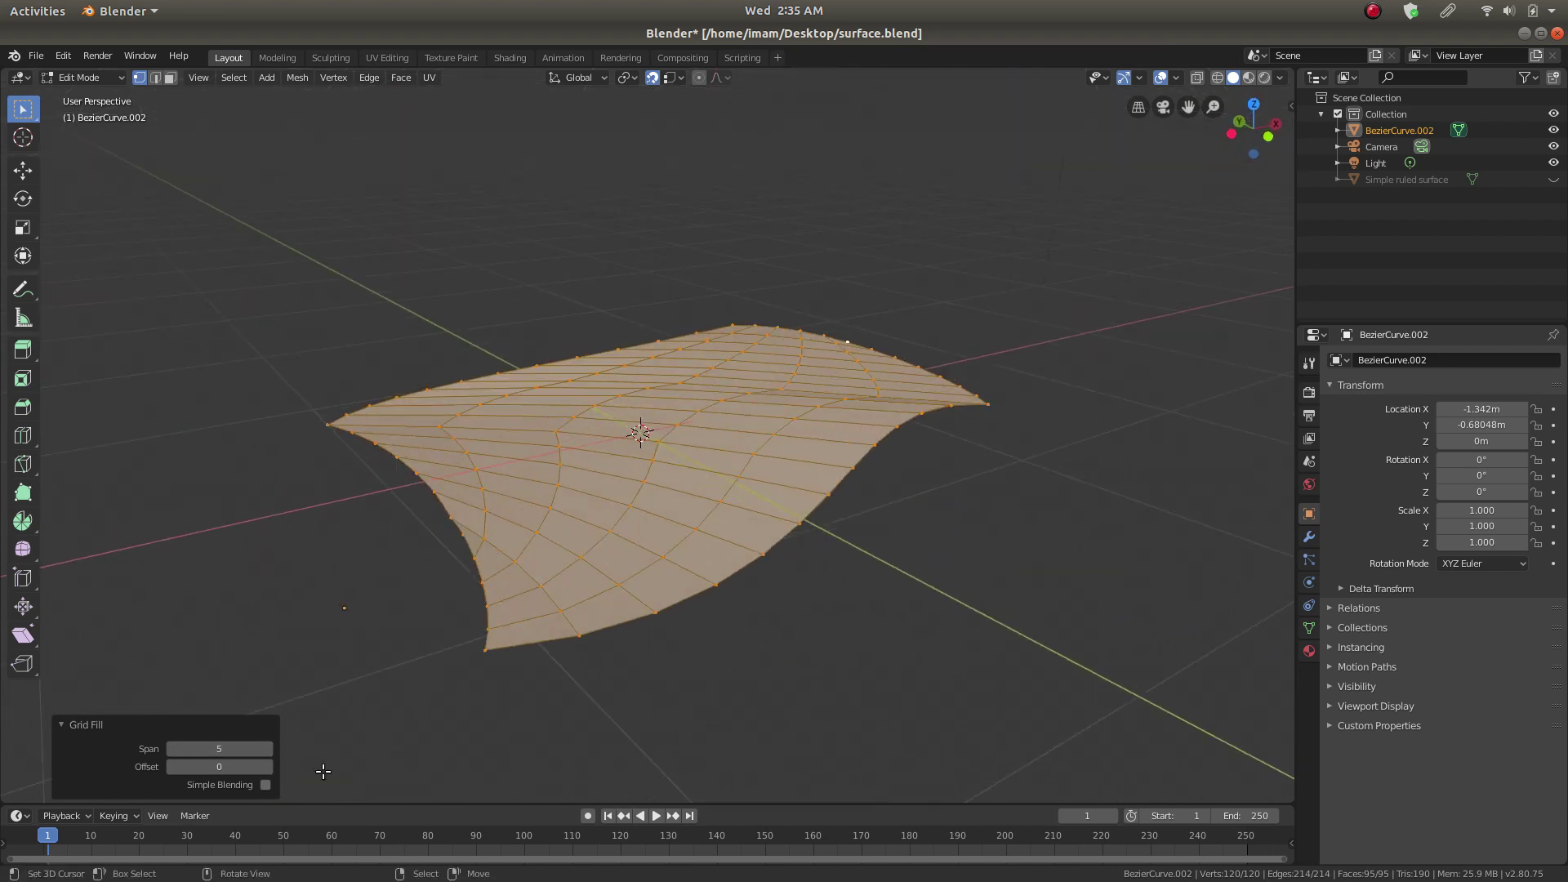
{"action": "left_click", "coordinate": [266, 786]}
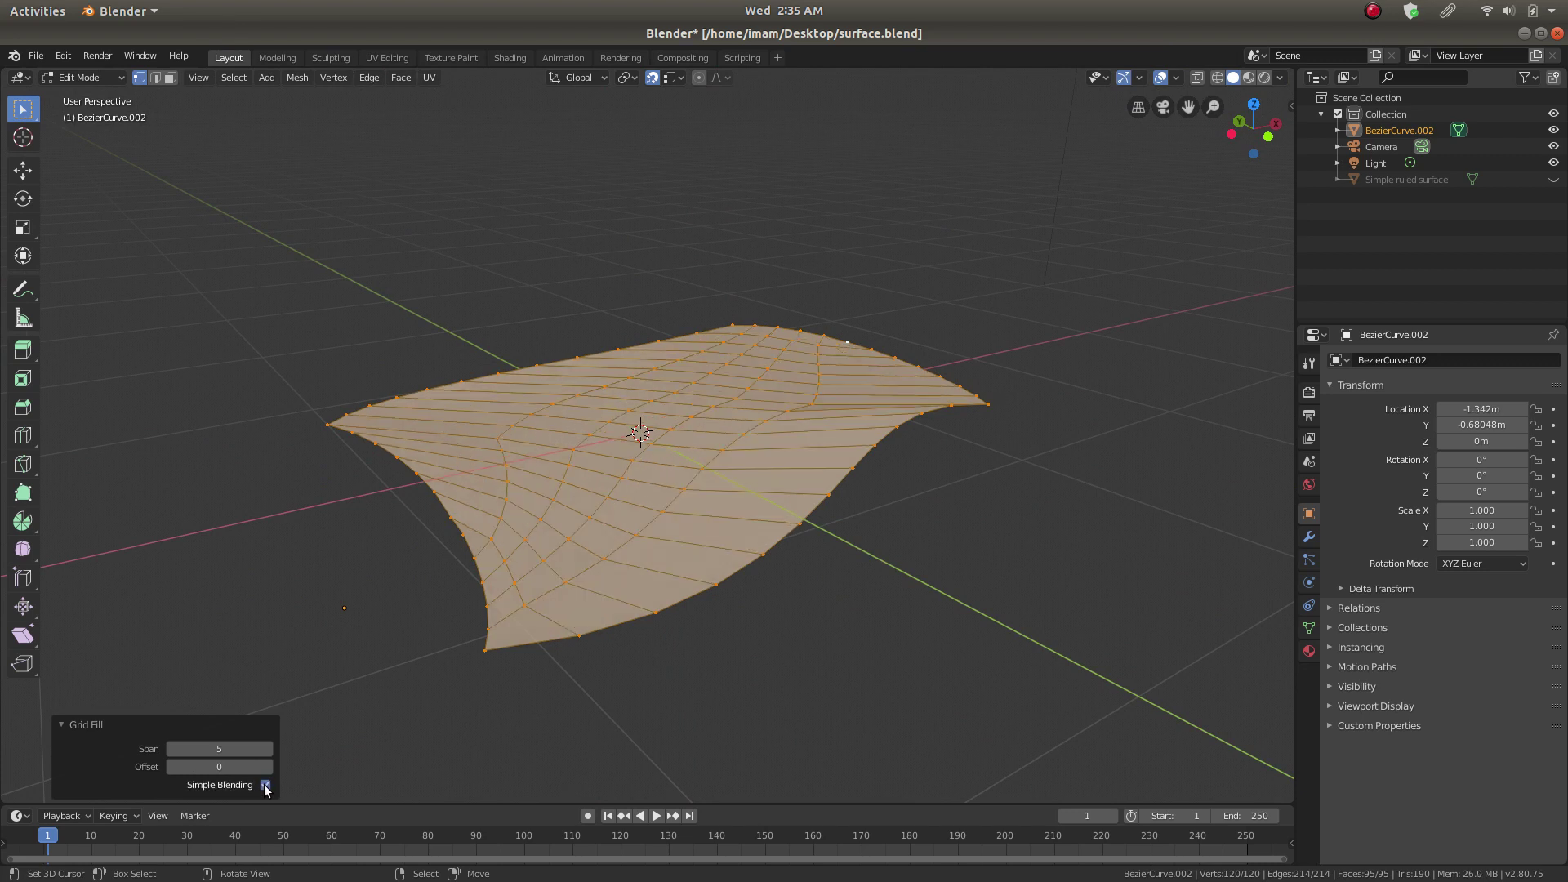
{"action": "middle_click_drag", "start_coordinate": [537, 668], "coordinate": [410, 692]}
{"action": "left_click", "coordinate": [267, 788]}
{"action": "middle_click_drag", "start_coordinate": [537, 406], "coordinate": [768, 445]}
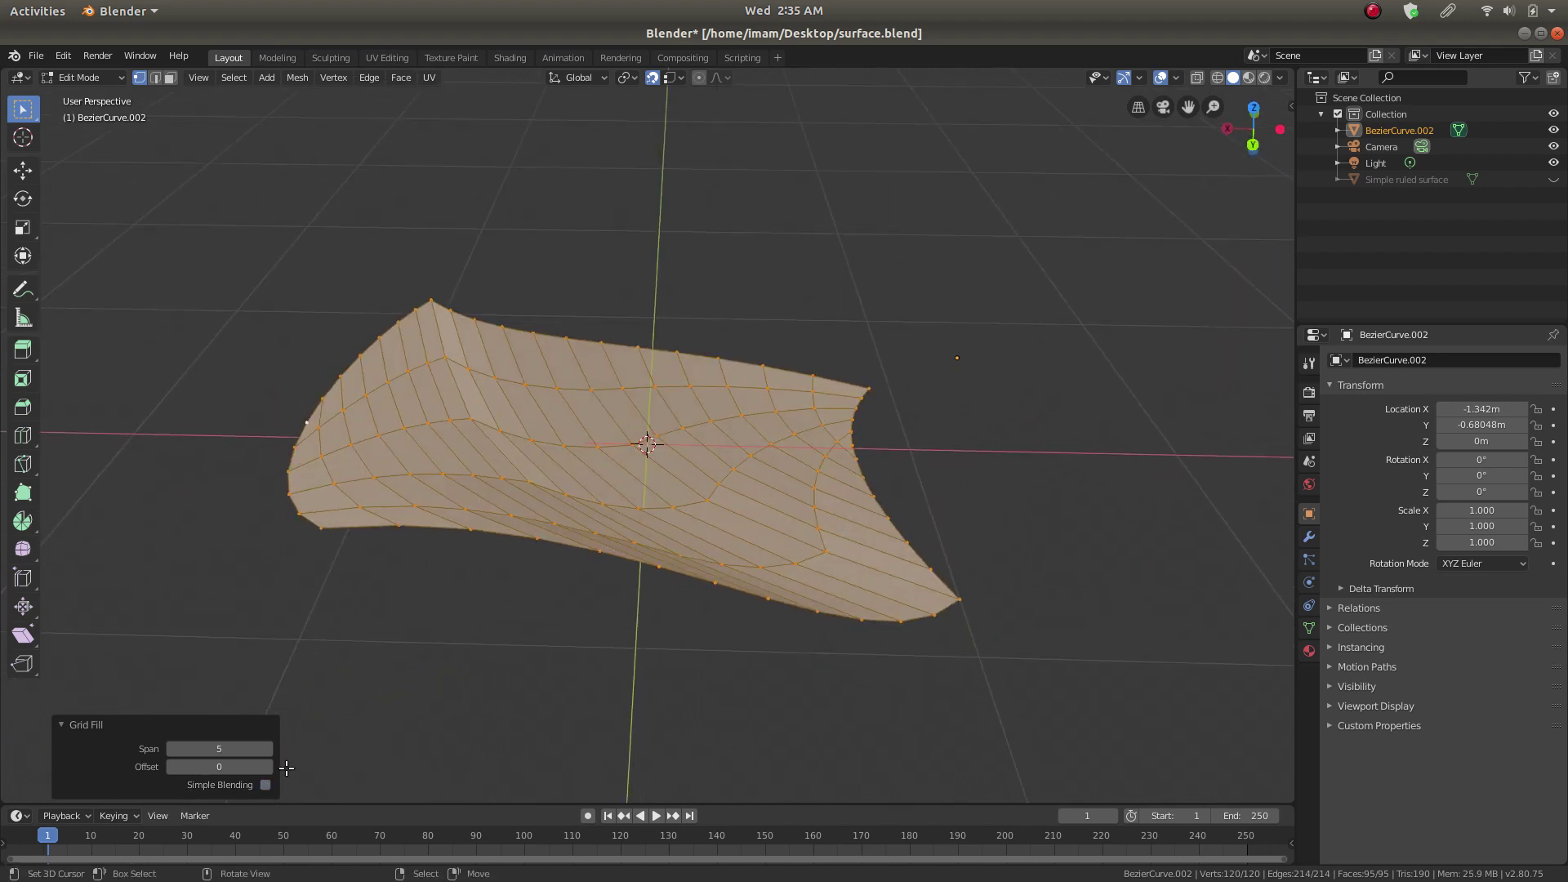
{"action": "middle_click_drag", "start_coordinate": [517, 316], "coordinate": [775, 363]}
Step: Return to Object Mode and apply Object > Shade Smooth to BezierCurve.002
{"action": "key", "text": "Tab"}
{"action": "left_click", "coordinate": [249, 78]}
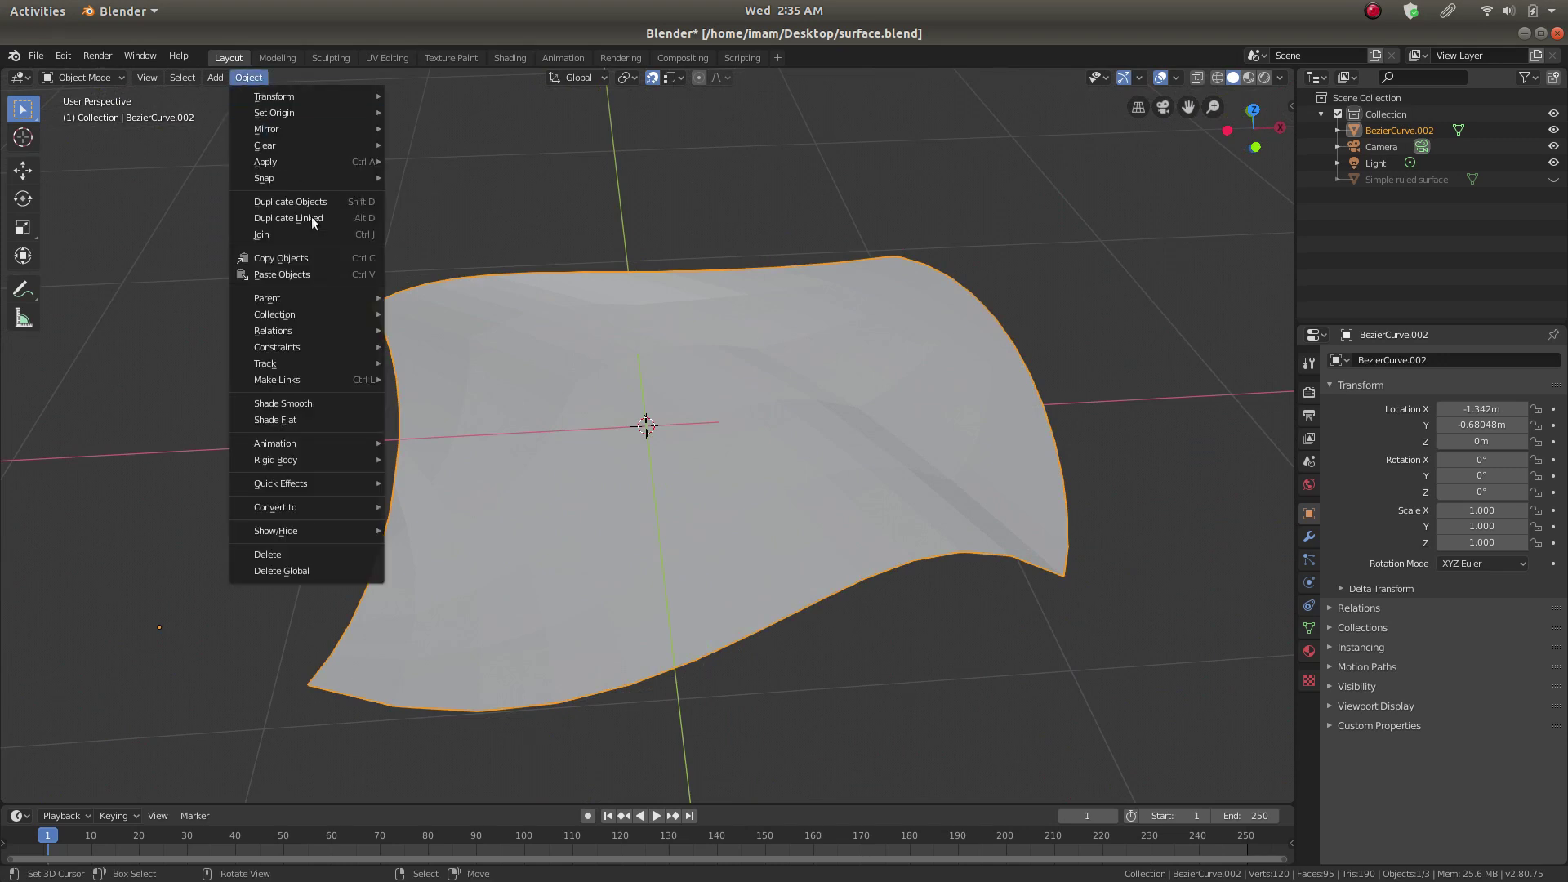
{"action": "left_click", "coordinate": [335, 403]}
{"action": "mouse_move", "coordinate": [348, 399]}
{"action": "middle_mouse_down"}
{"action": "mouse_move", "coordinate": [812, 338]}
{"action": "mouse_move", "coordinate": [680, 295]}
{"action": "mouse_move", "coordinate": [728, 290]}
{"action": "mouse_move", "coordinate": [949, 280]}
{"action": "mouse_move", "coordinate": [1013, 338]}
{"action": "mouse_move", "coordinate": [987, 362]}
{"action": "mouse_move", "coordinate": [979, 291]}
{"action": "mouse_move", "coordinate": [816, 287]}
{"action": "mouse_move", "coordinate": [809, 264]}
{"action": "mouse_move", "coordinate": [711, 308]}
{"action": "mouse_move", "coordinate": [662, 360]}
{"action": "mouse_move", "coordinate": [799, 349]}
{"action": "middle_mouse_up"}
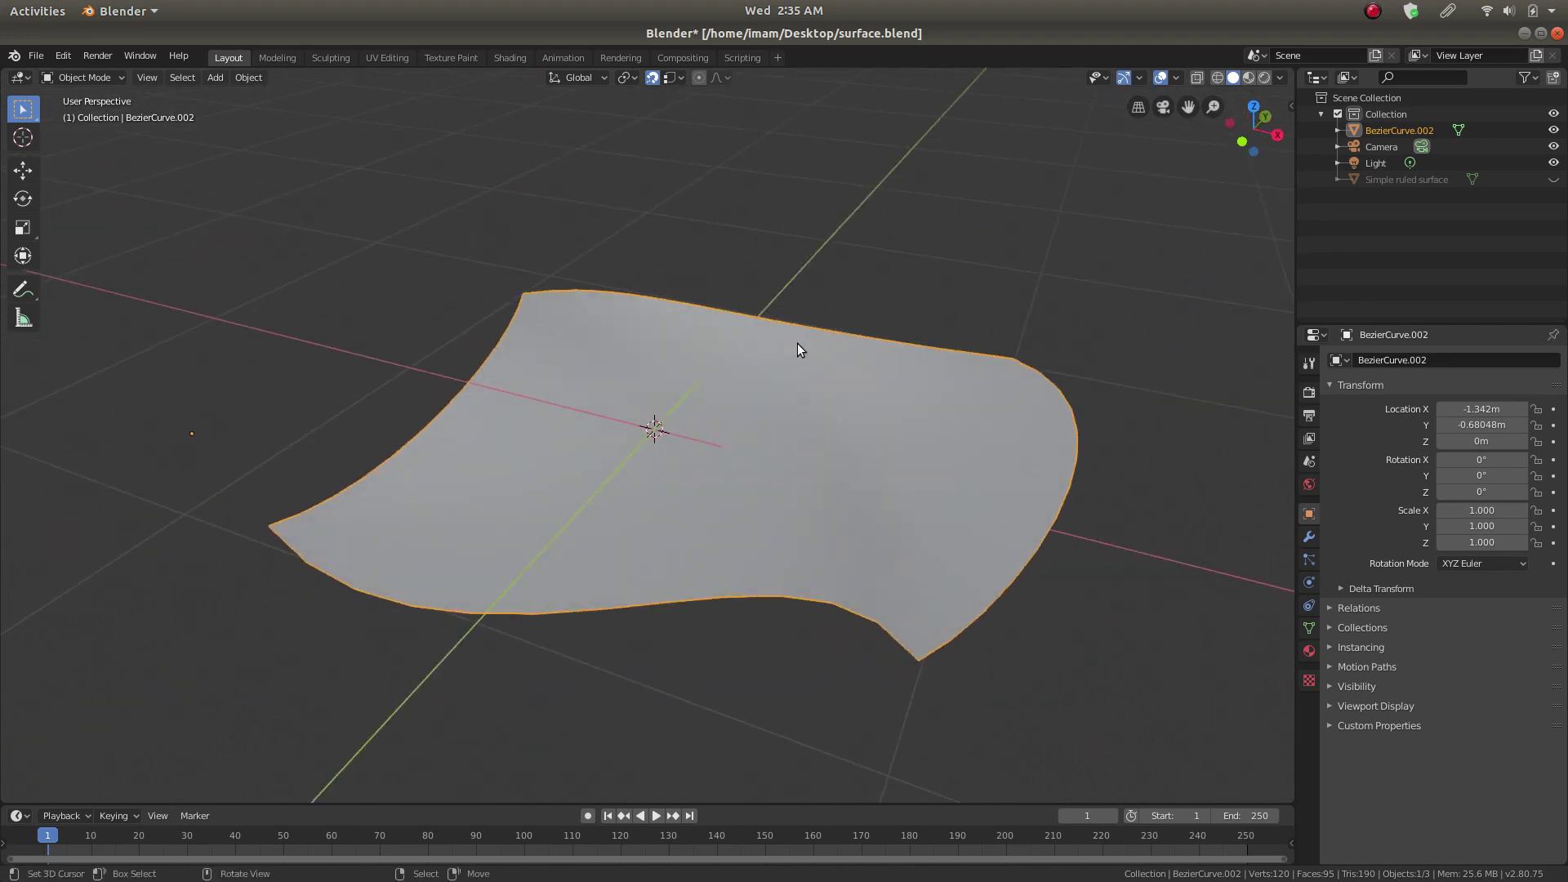
Step: Rename the object to 'complex ruled surface', then enter Edit Mode in top view
{"action": "left_click", "coordinate": [1432, 359]}
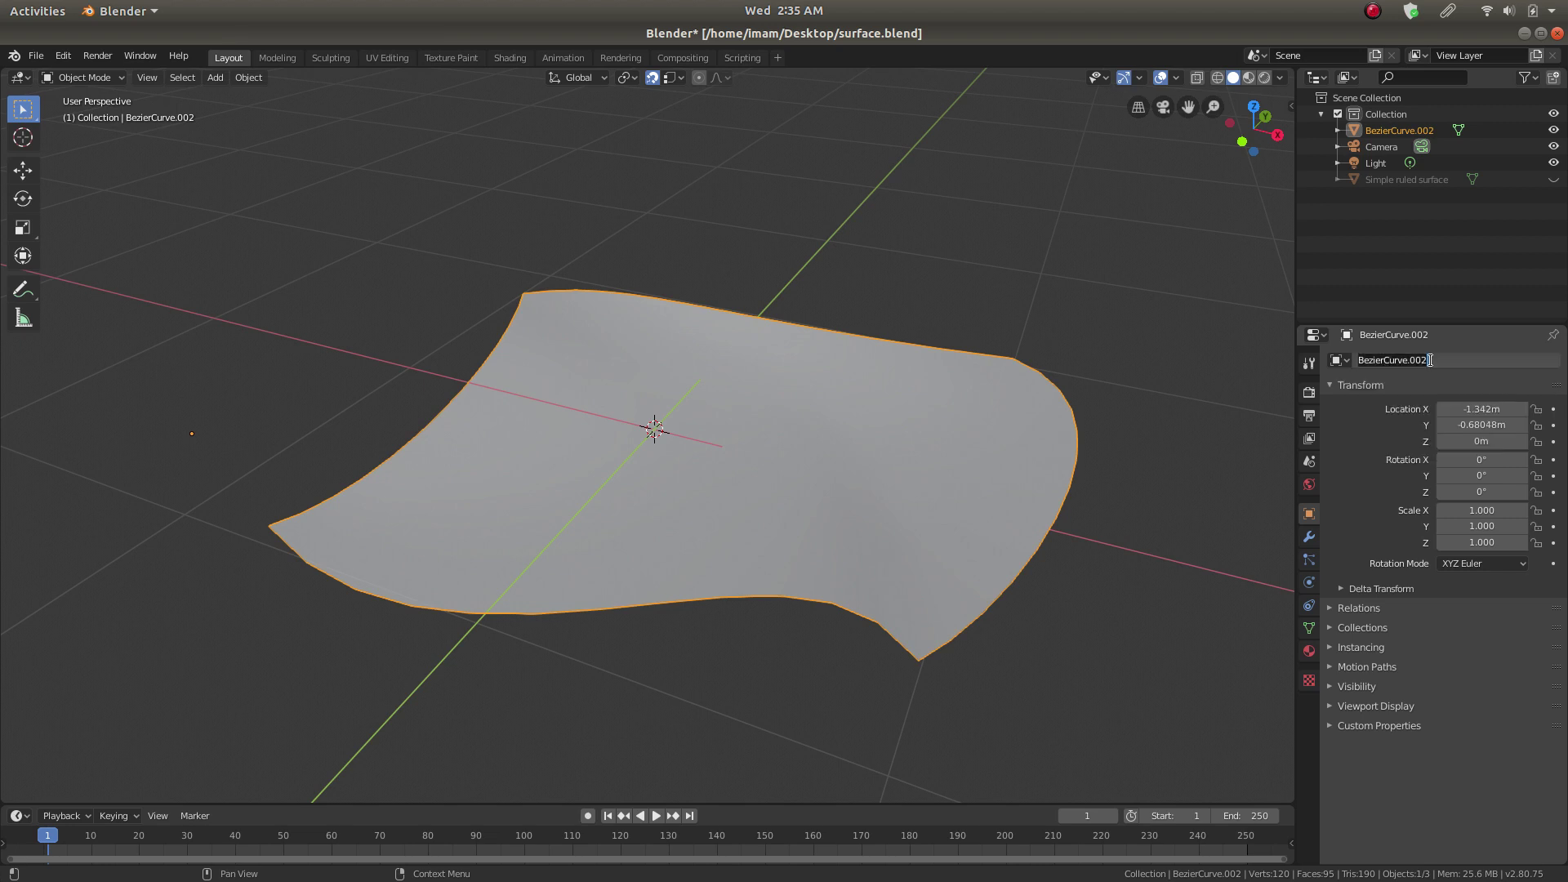
{"action": "type", "text": "complex ruled surface"}
{"action": "key", "text": "Return"}
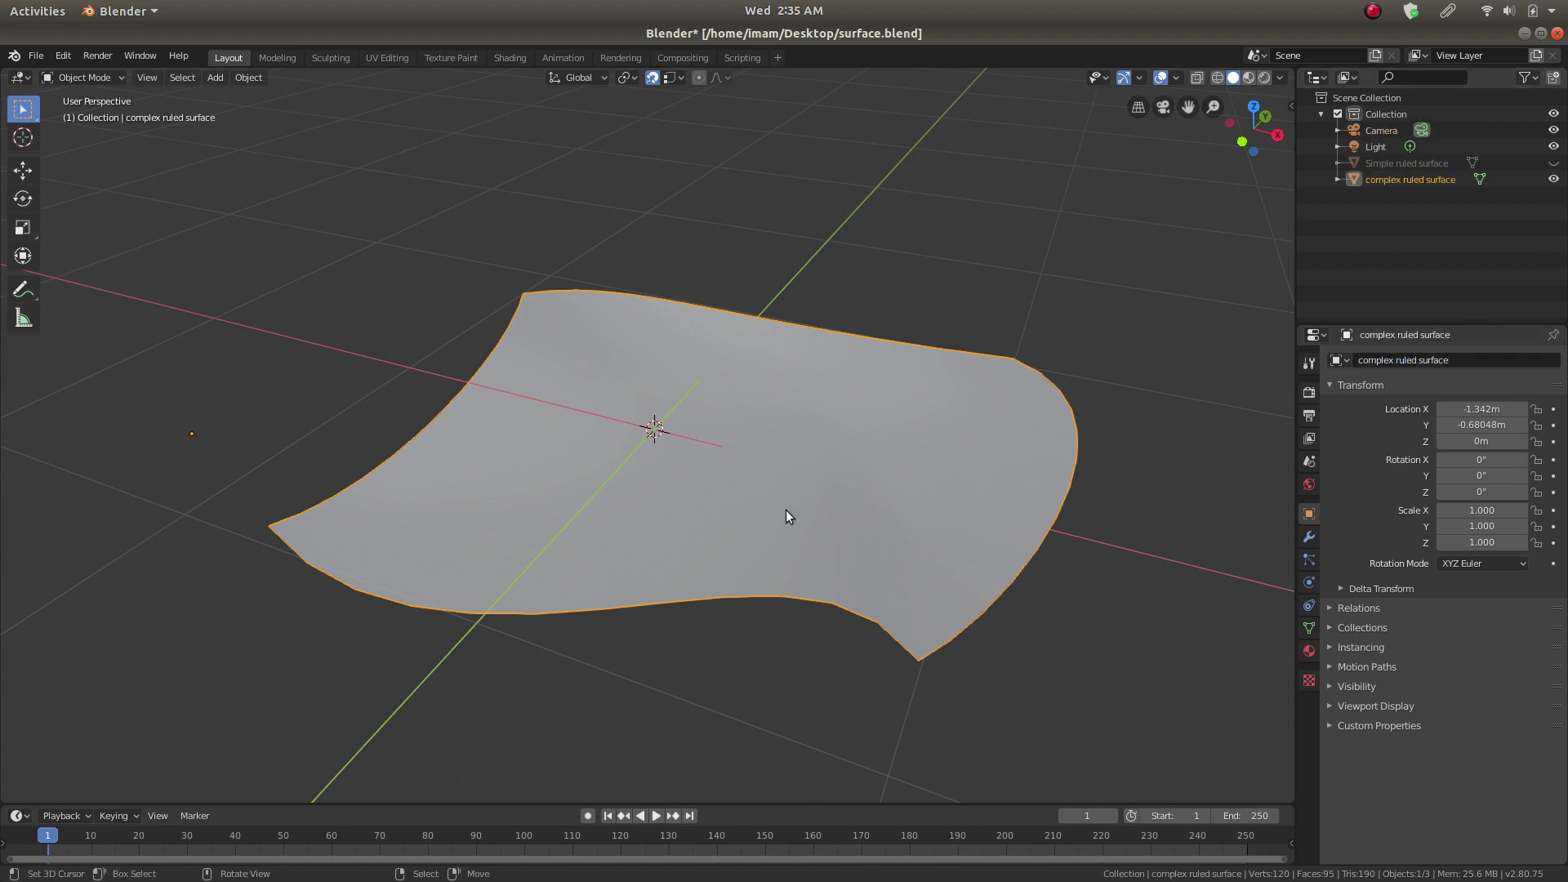
{"action": "key", "text": "Tab"}
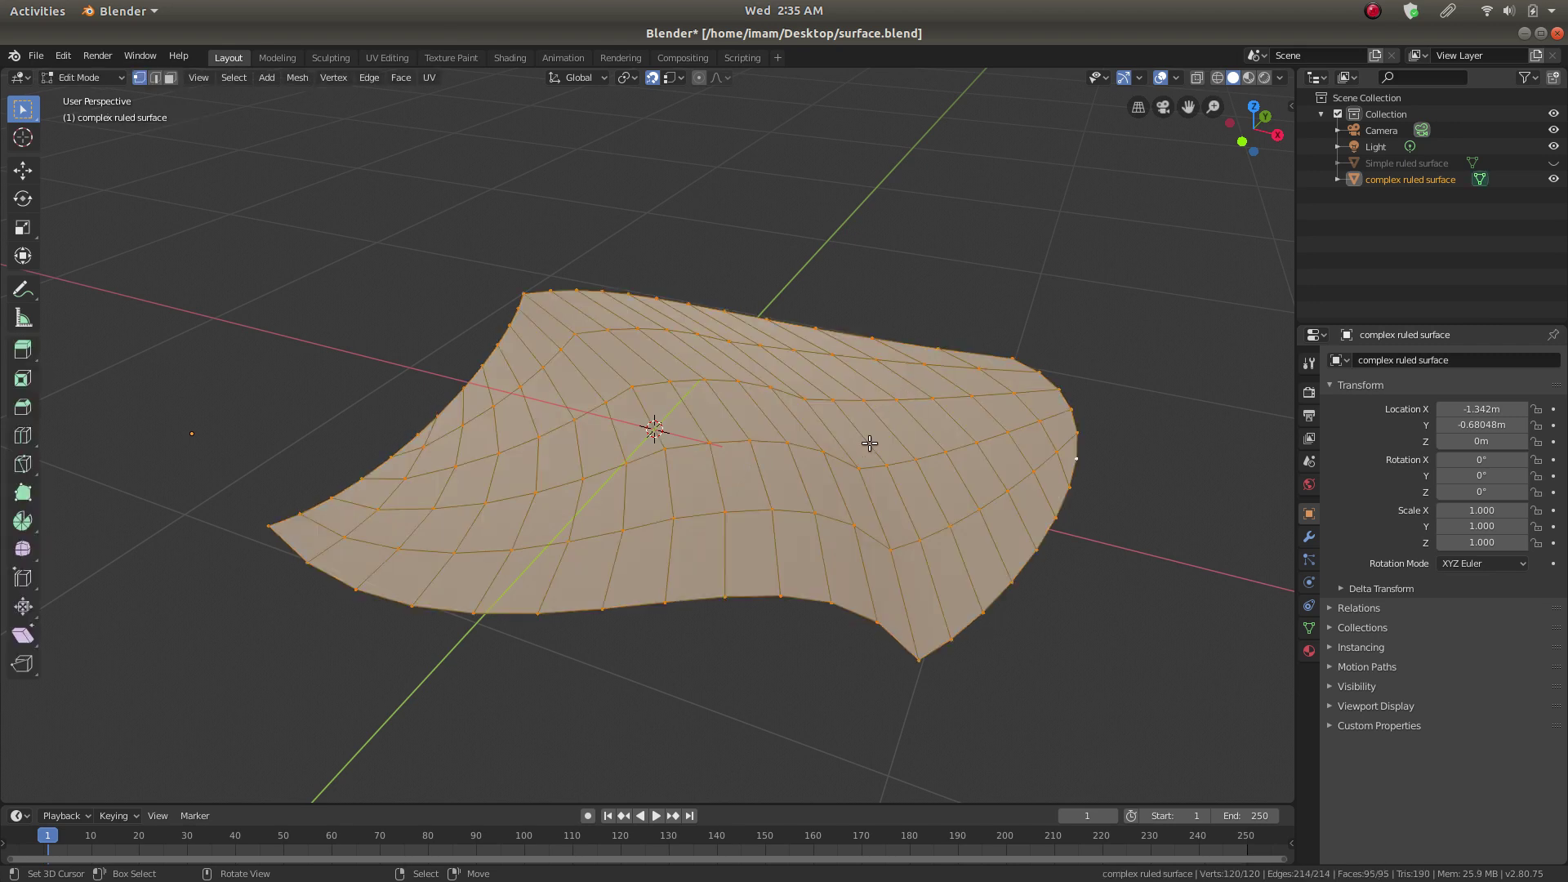
{"action": "key", "text": "KP_7"}
Step: Cut three edge loops across the upper and middle parts of the surface
{"action": "key", "text": "ctrl+r"}
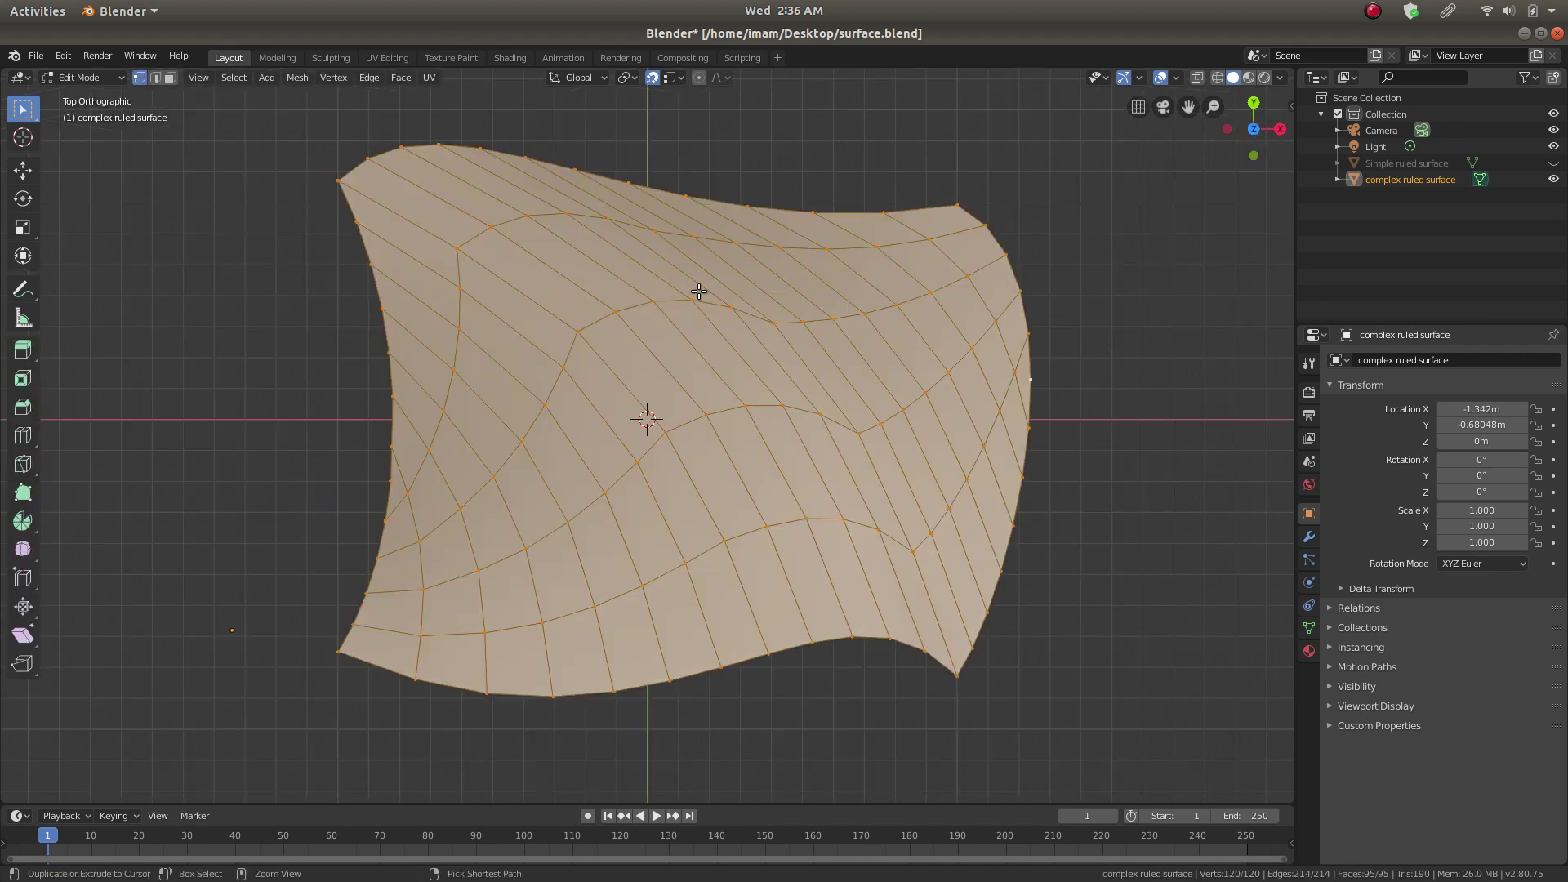
{"action": "left_click", "coordinate": [455, 198]}
{"action": "right_click", "coordinate": [458, 204]}
{"action": "key", "text": "ctrl+r"}
{"action": "left_click", "coordinate": [572, 282]}
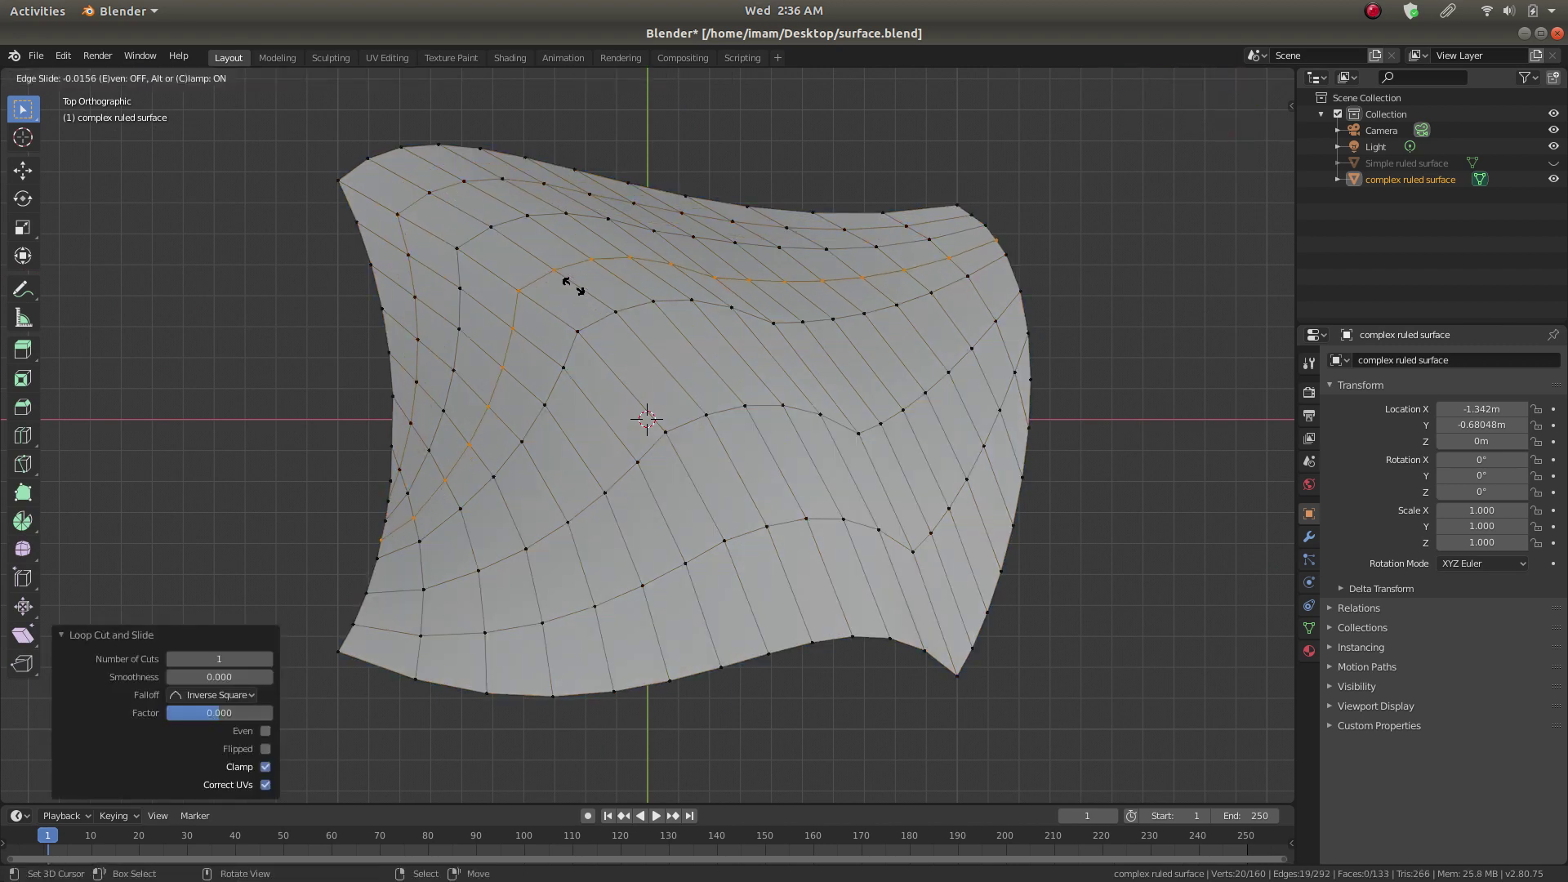
{"action": "right_click", "coordinate": [572, 286]}
{"action": "key", "text": "ctrl+r"}
{"action": "left_click", "coordinate": [711, 365]}
{"action": "right_click", "coordinate": [731, 382]}
Step: Cut two more edge loops toward the bottom edge, then return to Object Mode
{"action": "key", "text": "ctrl+r"}
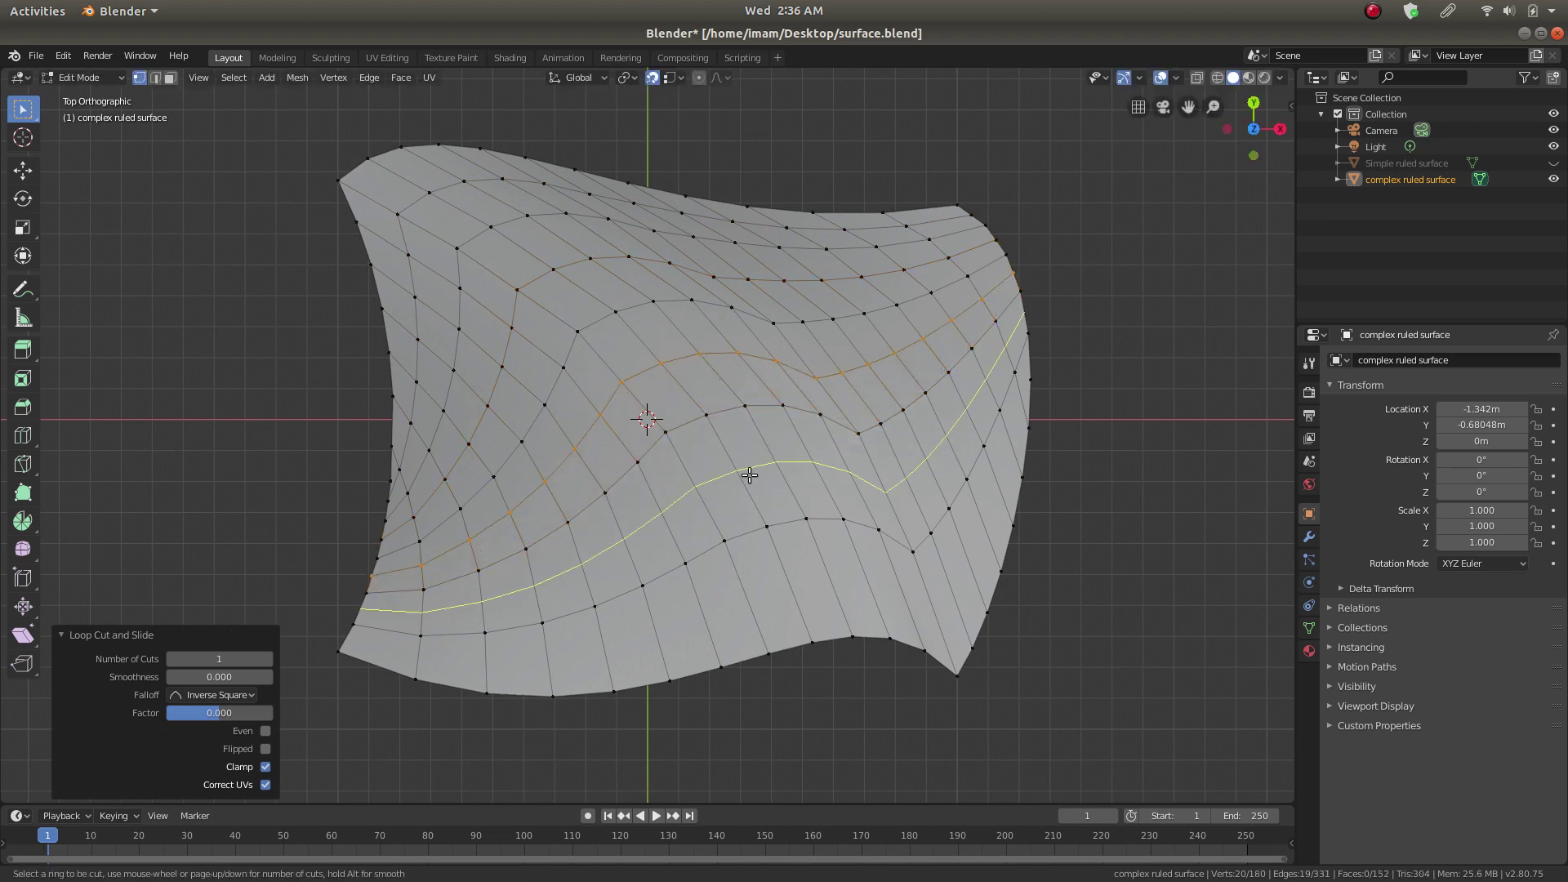
{"action": "left_click", "coordinate": [746, 478]}
{"action": "right_click", "coordinate": [774, 487]}
{"action": "key", "text": "ctrl+r"}
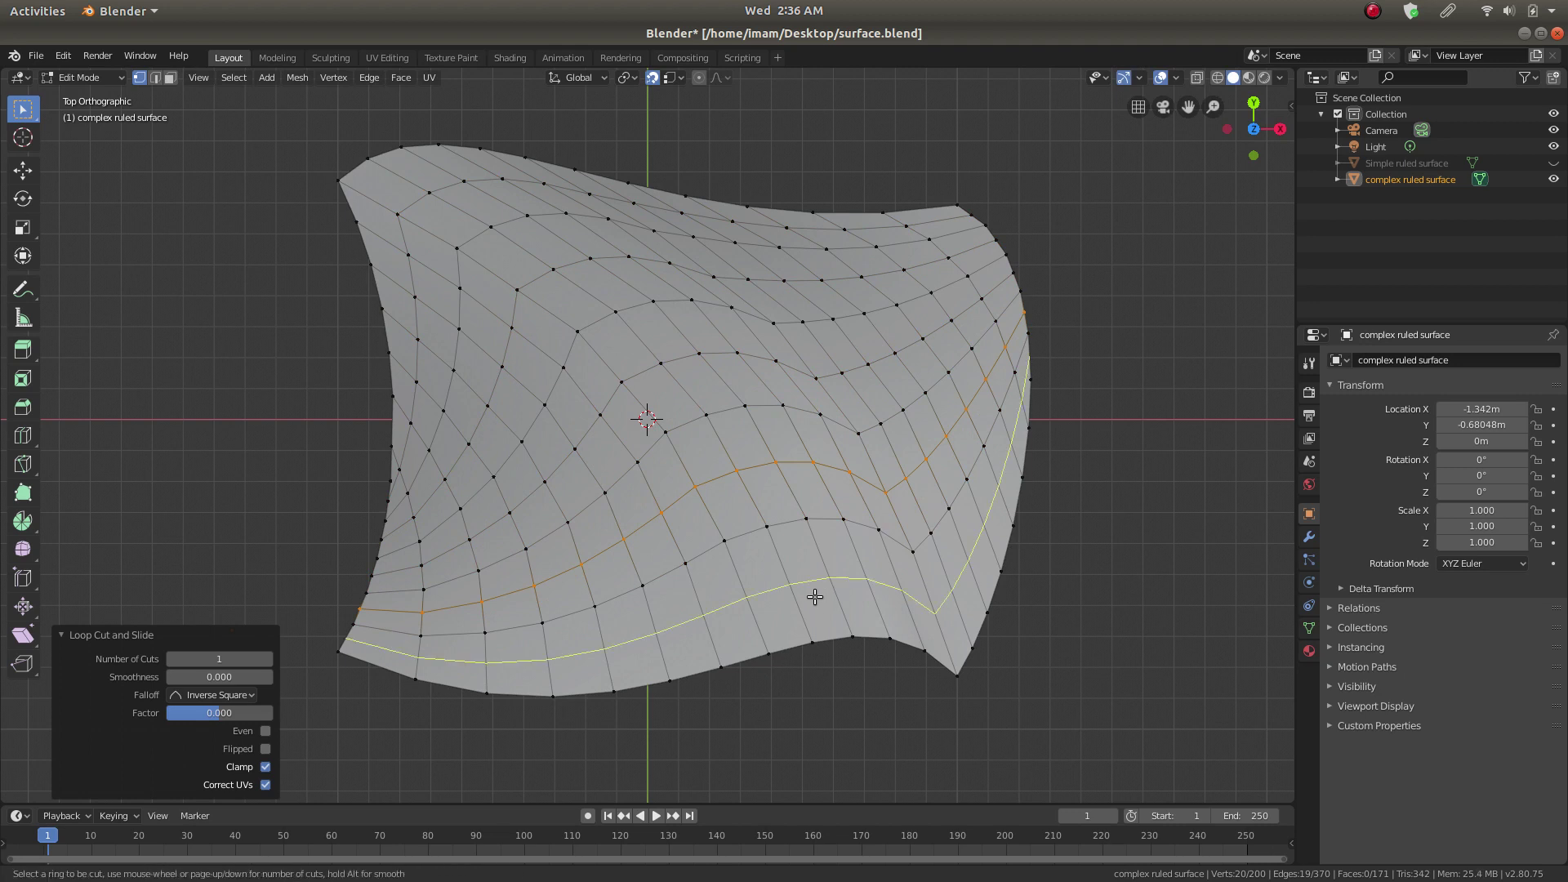
{"action": "left_click", "coordinate": [818, 588]}
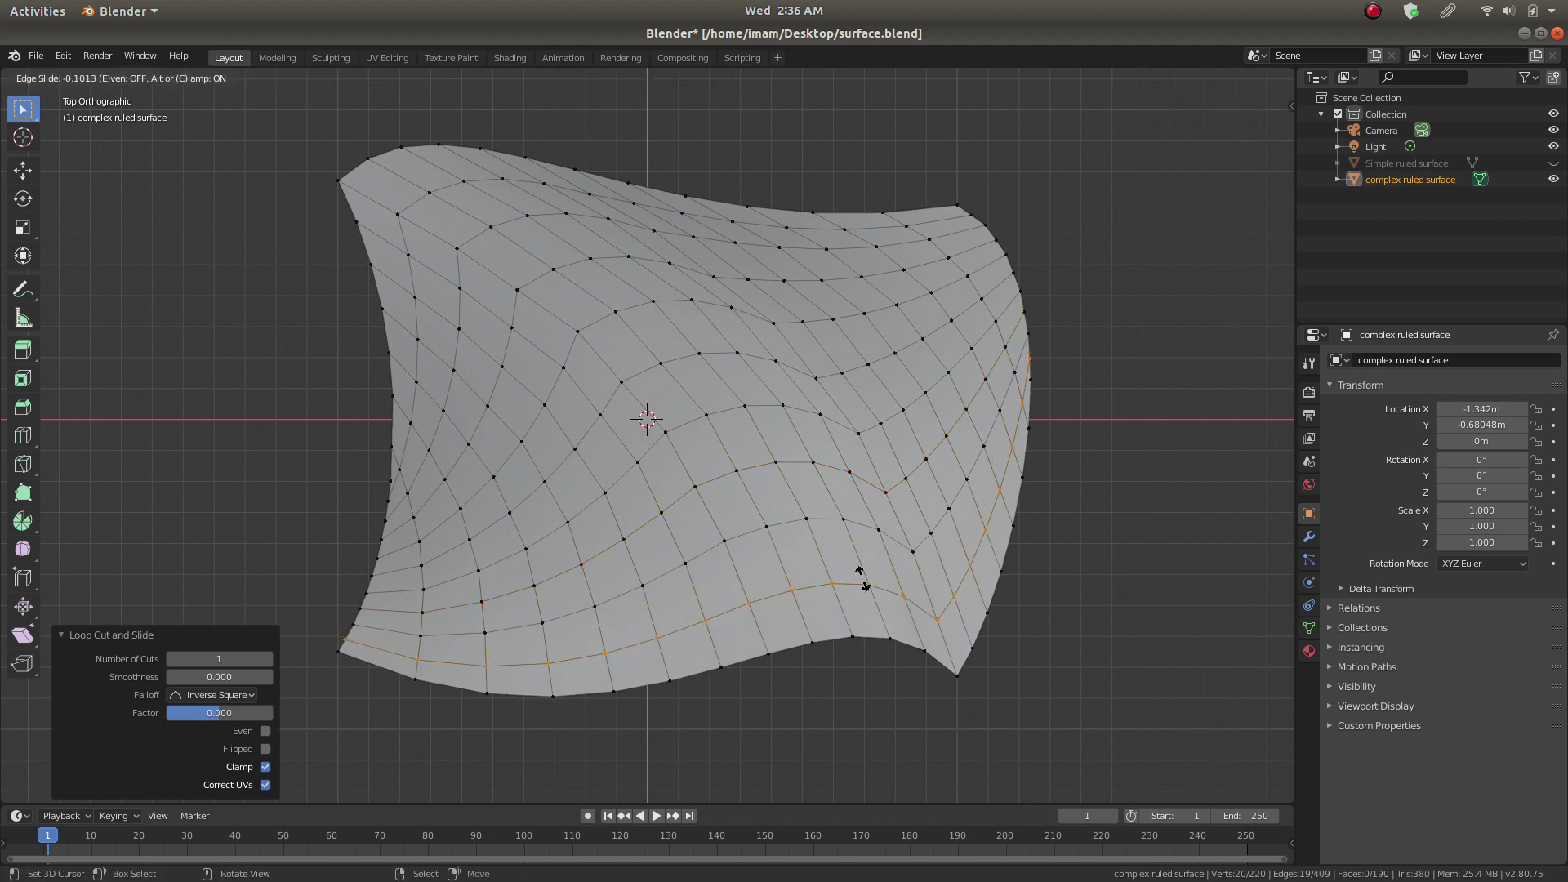
{"action": "right_click", "coordinate": [968, 586]}
{"action": "middle_click_drag", "start_coordinate": [945, 510], "coordinate": [848, 485]}
{"action": "key", "text": "Tab"}
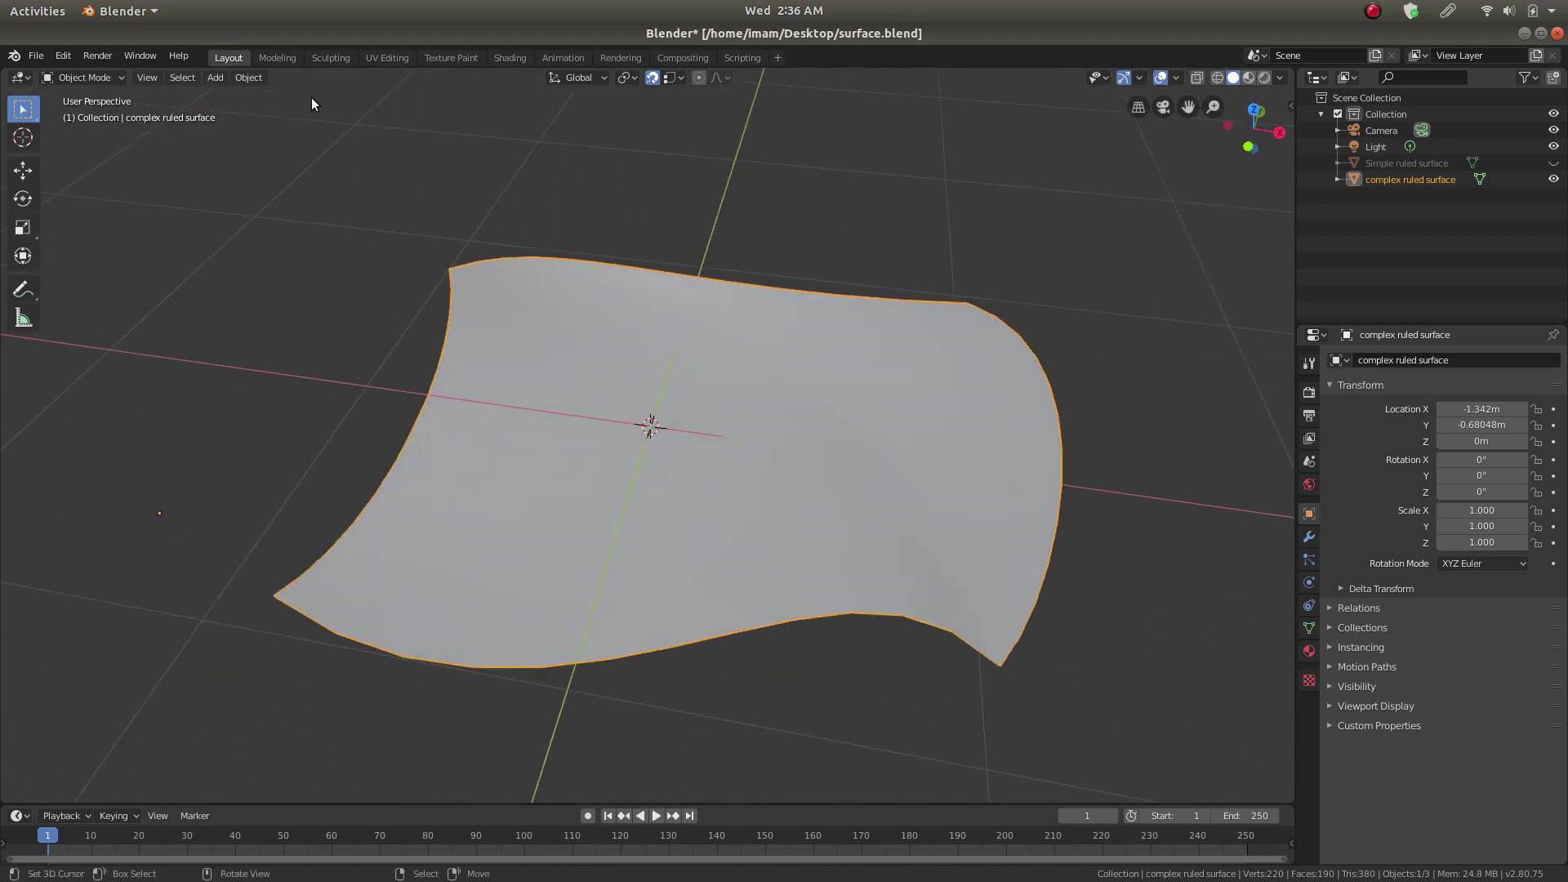
Step: Enter Edit Mode on the surface and orbit to inspect the mesh
{"action": "left_click", "coordinate": [241, 77]}
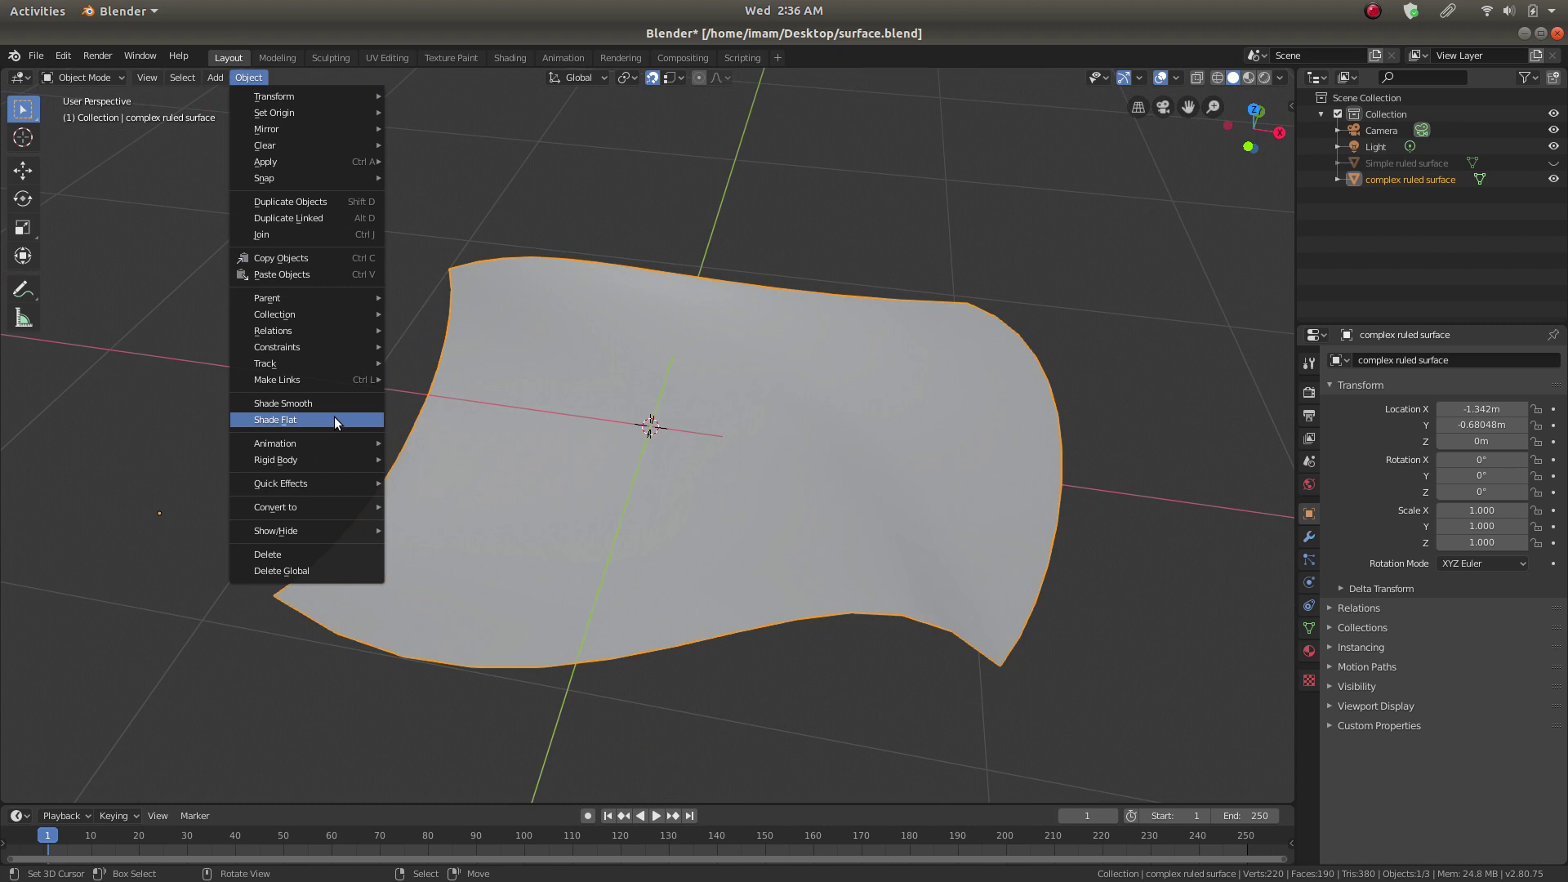
{"action": "middle_click_drag", "start_coordinate": [428, 430], "coordinate": [693, 525]}
{"action": "key", "text": "Tab"}
{"action": "middle_click_drag", "start_coordinate": [811, 564], "coordinate": [709, 448]}
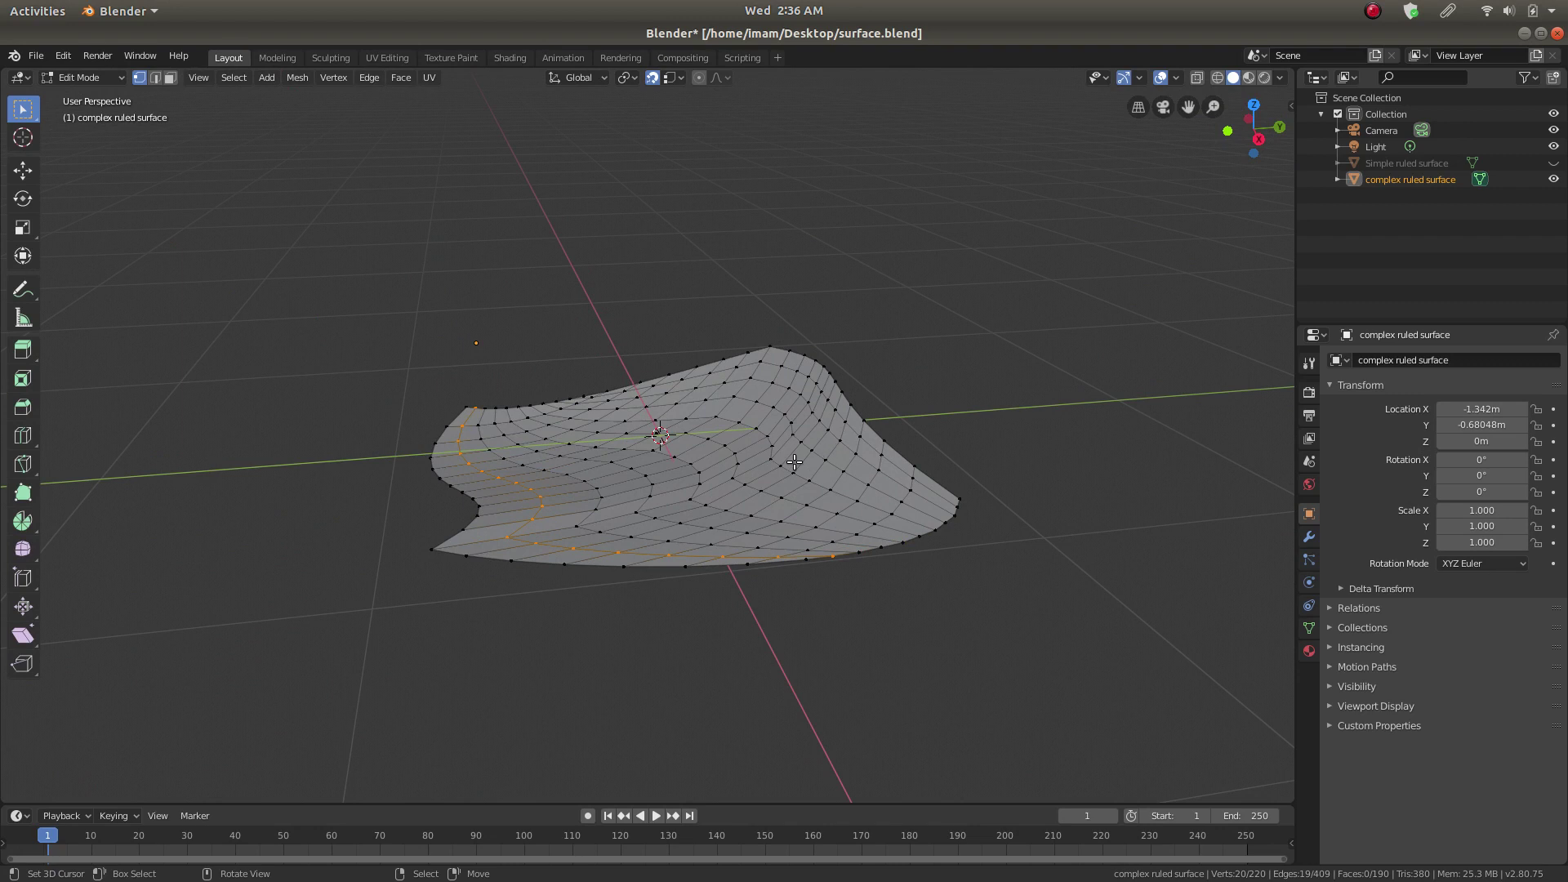
{"action": "middle_click_drag", "start_coordinate": [502, 517], "coordinate": [677, 421]}
{"action": "middle_click_drag", "start_coordinate": [762, 392], "coordinate": [782, 424]}
Step: Select all and apply Face > Beautify Faces, then return to Object Mode
{"action": "key", "text": "a"}
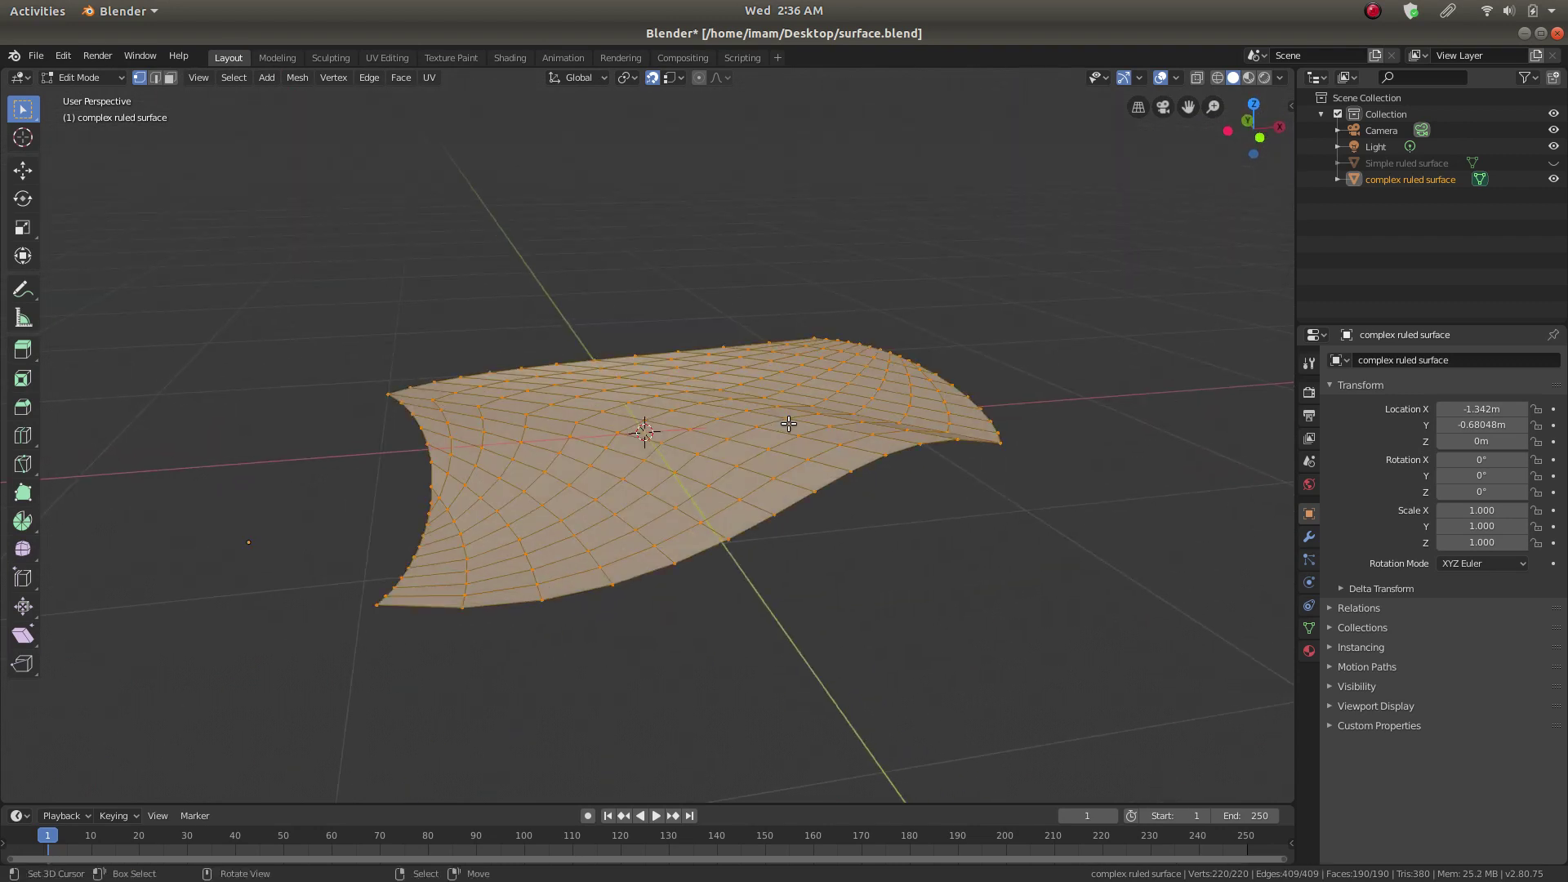
{"action": "left_click", "coordinate": [395, 79]}
{"action": "left_click", "coordinate": [462, 293]}
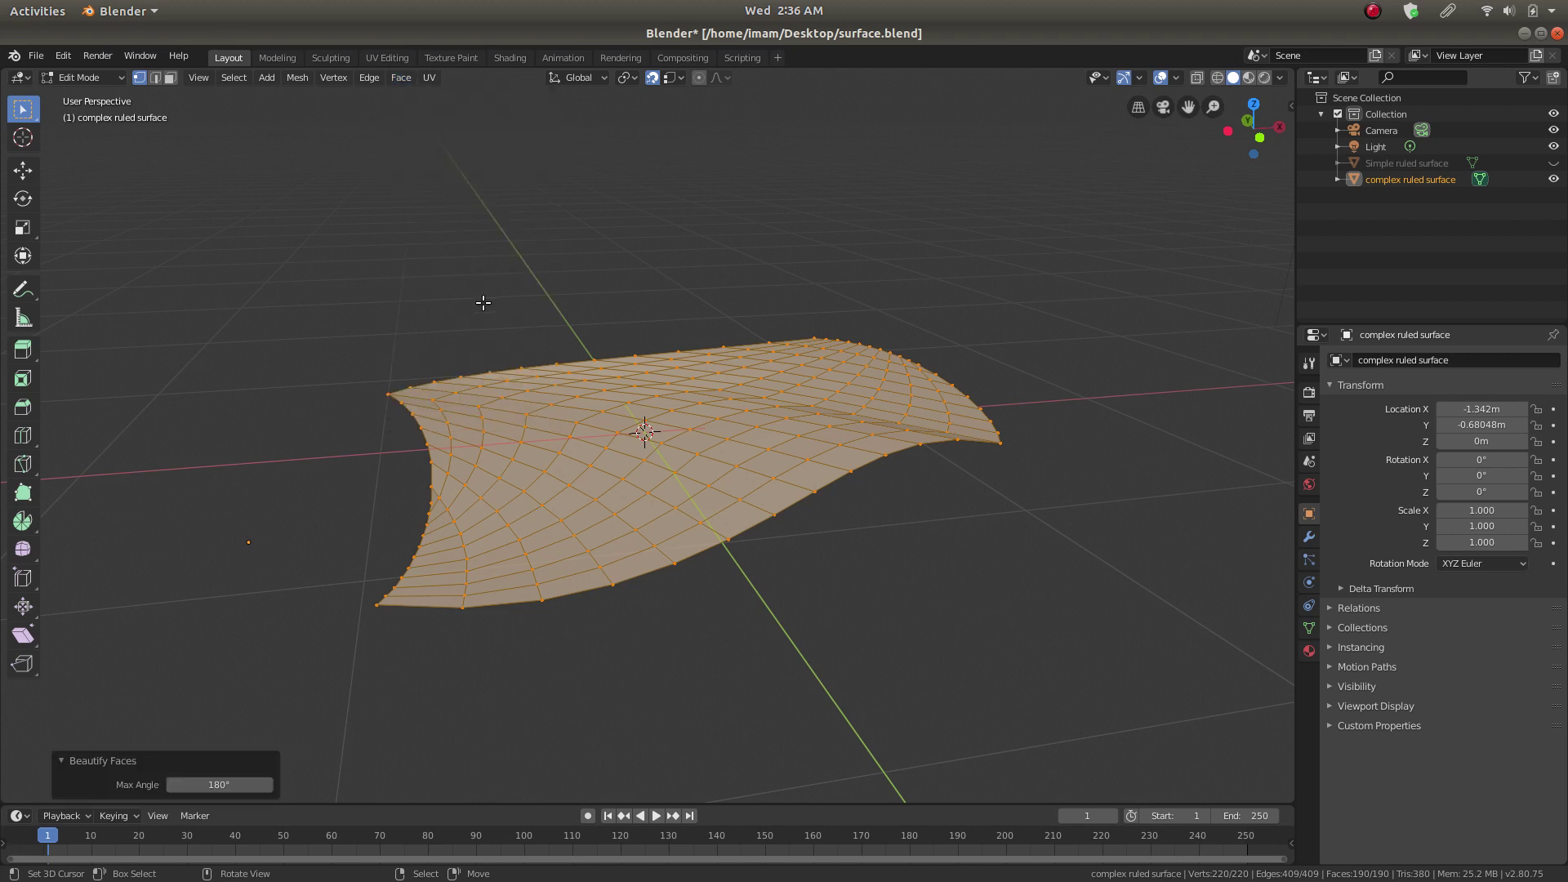
{"action": "middle_click_drag", "start_coordinate": [807, 412], "coordinate": [899, 546]}
{"action": "scroll", "coordinate": [774, 560], "scroll_direction": "up", "scroll_amount": 4}
{"action": "key", "text": "Tab"}
{"action": "scroll", "coordinate": [801, 515], "scroll_direction": "down", "scroll_amount": 6}
{"action": "middle_click_drag", "start_coordinate": [802, 515], "coordinate": [872, 528]}
{"action": "scroll", "coordinate": [733, 567], "scroll_direction": "up", "scroll_amount": 5}
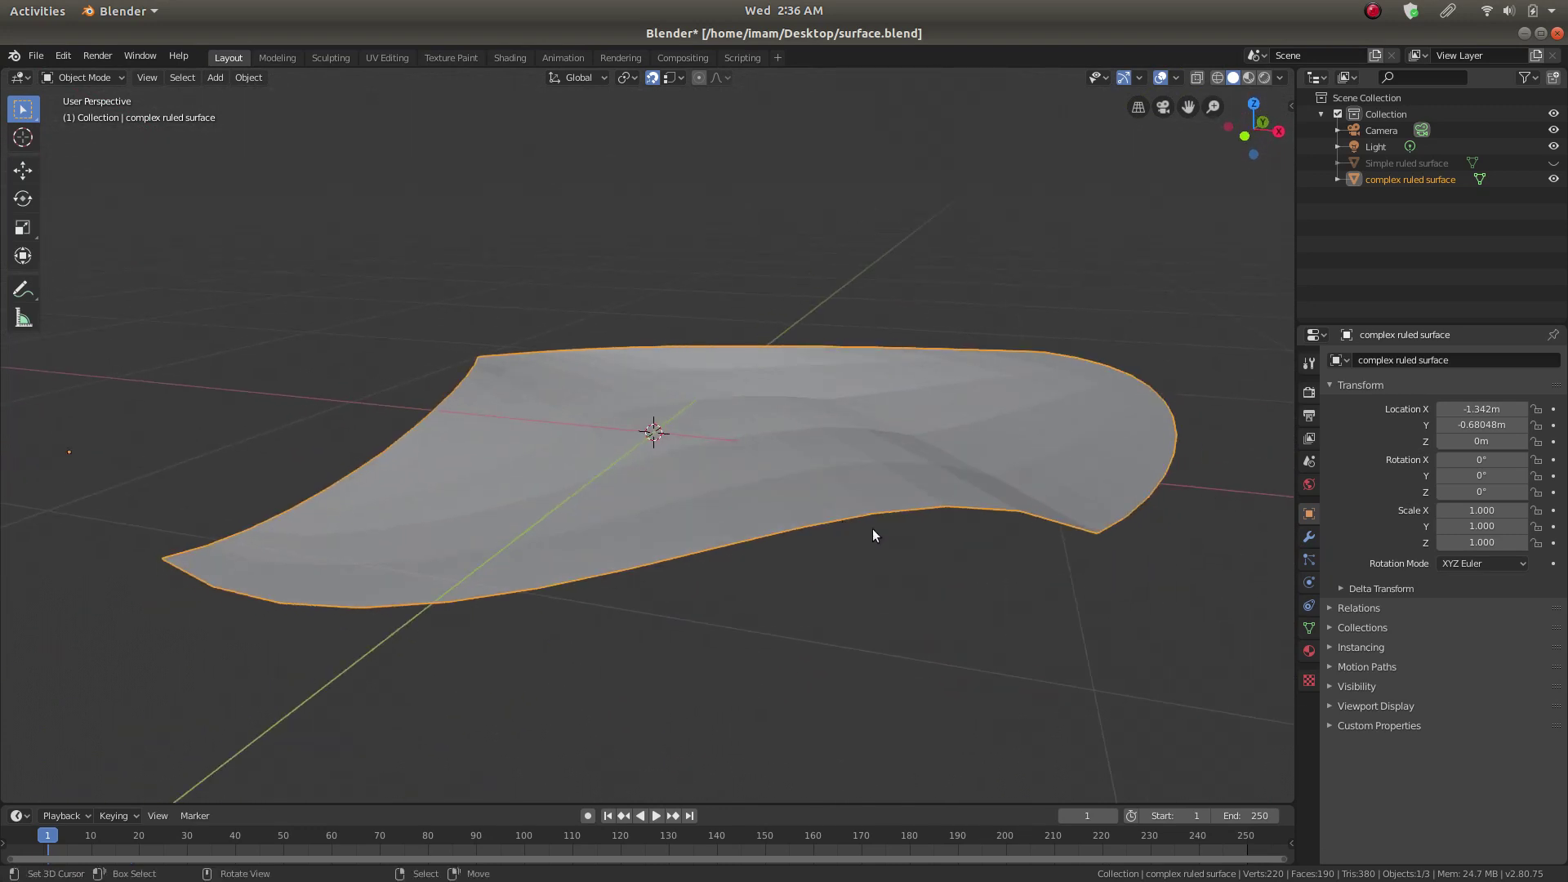
Step: Show the mesh data properties, briefly checking the particle and face maps sections
{"action": "left_click", "coordinate": [1308, 627]}
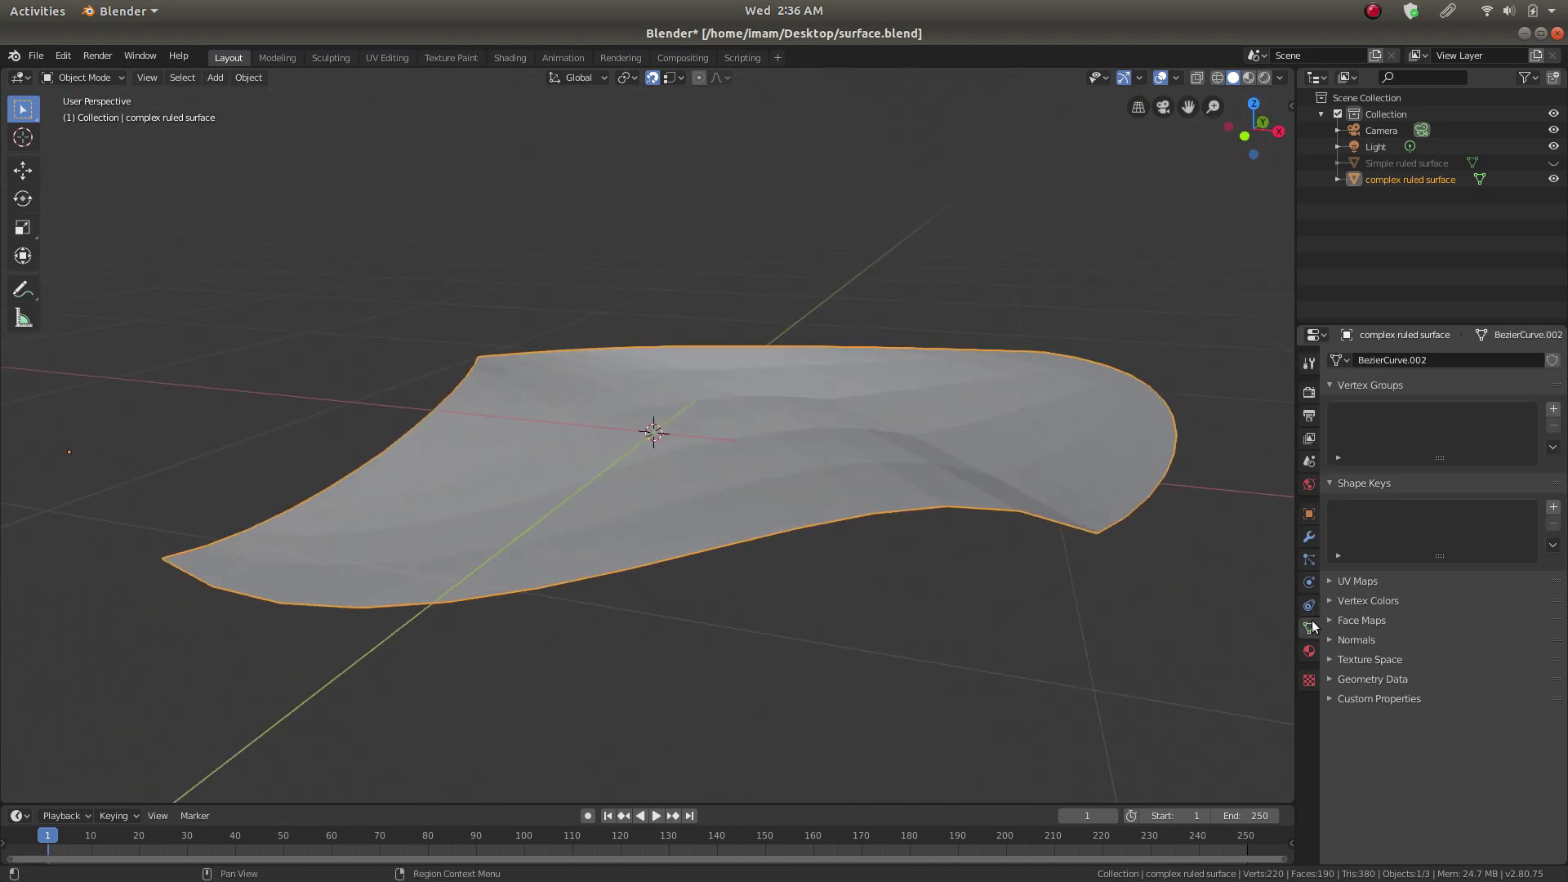
{"action": "left_click", "coordinate": [1309, 560]}
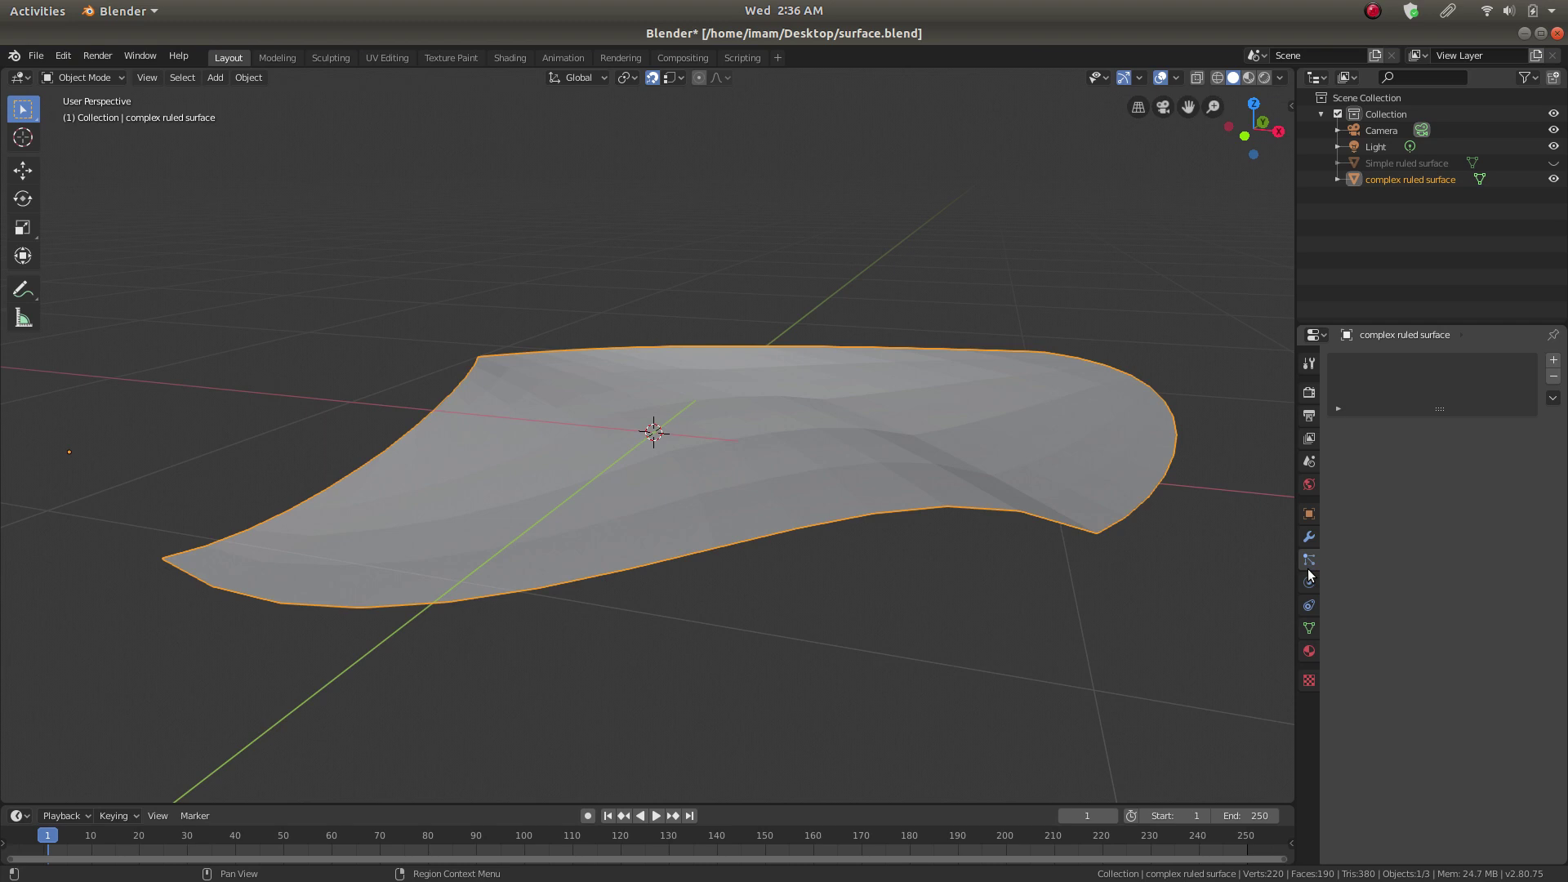
{"action": "left_click", "coordinate": [1315, 624]}
{"action": "left_click", "coordinate": [1378, 621]}
{"action": "left_click", "coordinate": [1379, 620]}
Step: Try the Auto Smooth normals setting and its angle, leaving Auto Smooth off
{"action": "left_click", "coordinate": [1370, 643]}
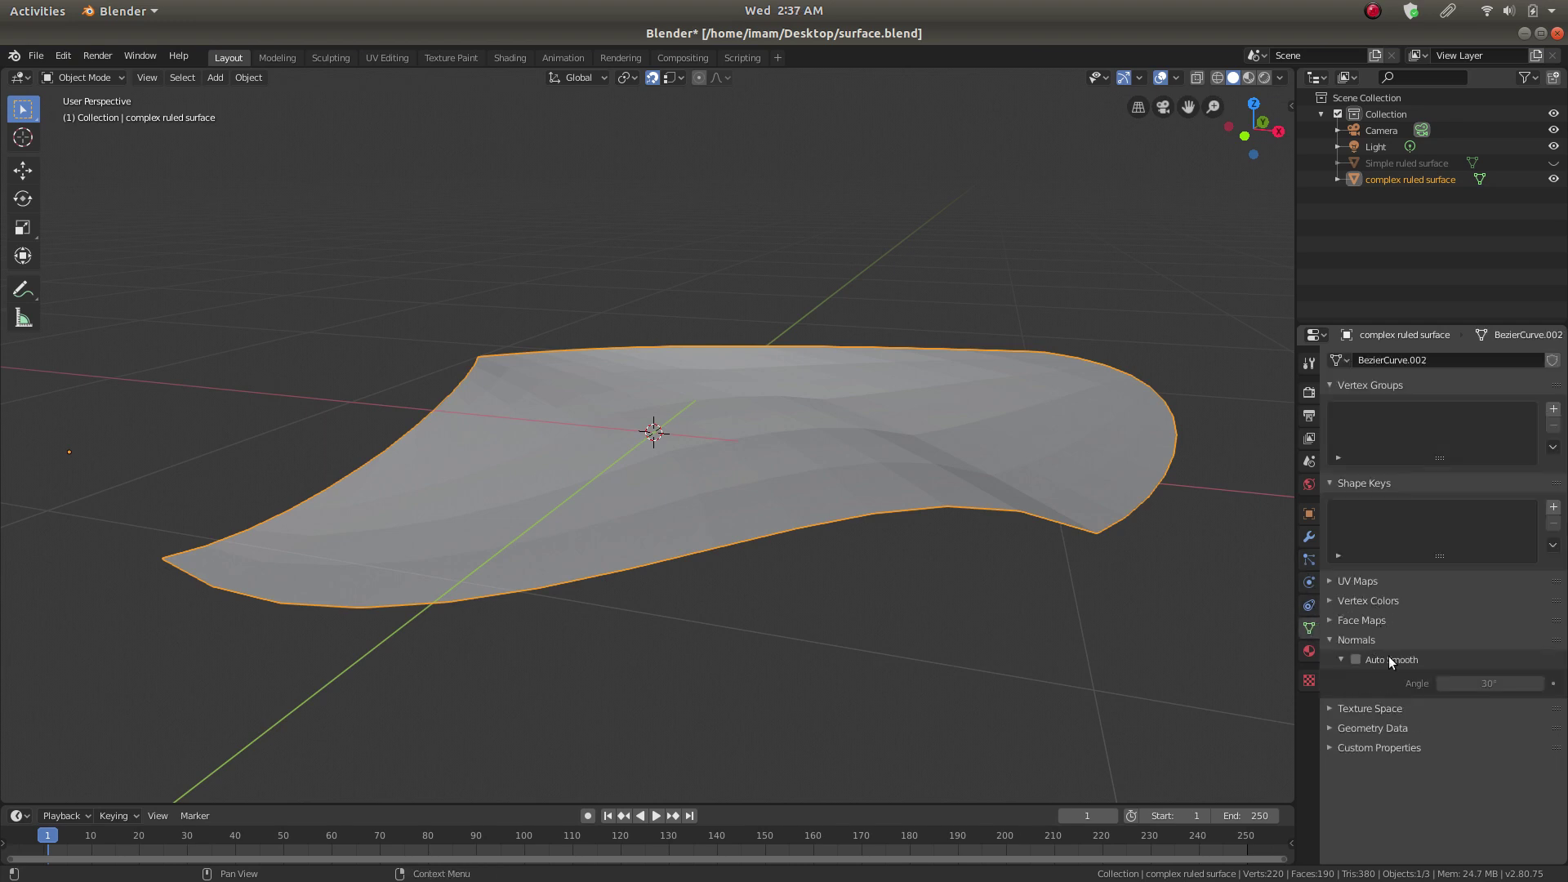
{"action": "left_click", "coordinate": [1344, 660]}
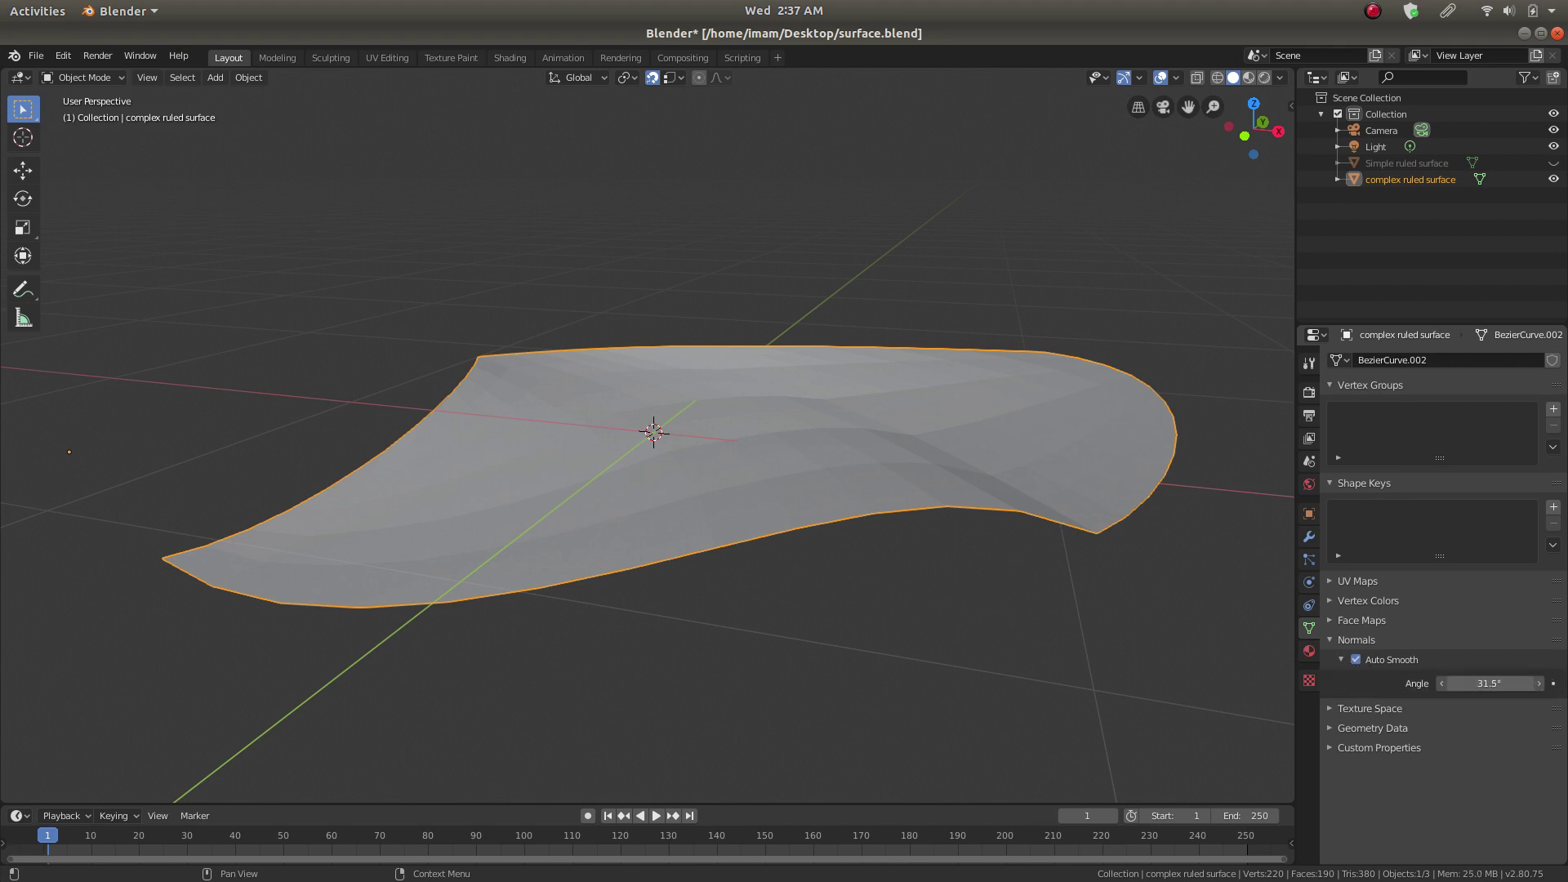
{"action": "mouse_move", "coordinate": [1490, 683]}
{"action": "left_mouse_down"}
{"action": "mouse_move", "coordinate": [1462, 684]}
{"action": "mouse_move", "coordinate": [1511, 683]}
{"action": "mouse_move", "coordinate": [1488, 684]}
{"action": "left_mouse_up"}
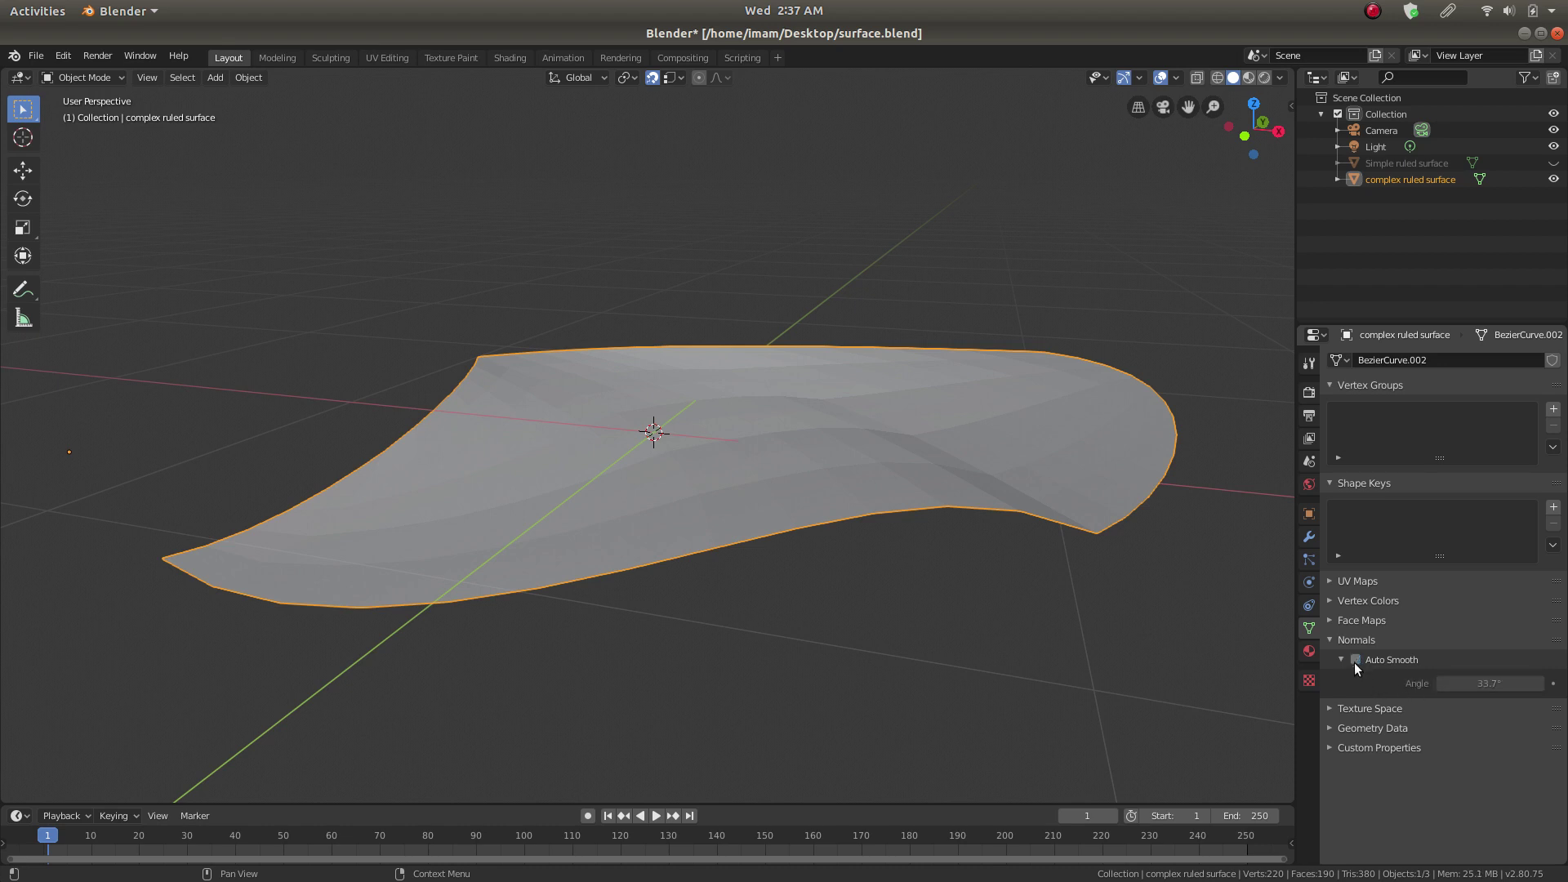
{"action": "left_click", "coordinate": [1333, 640]}
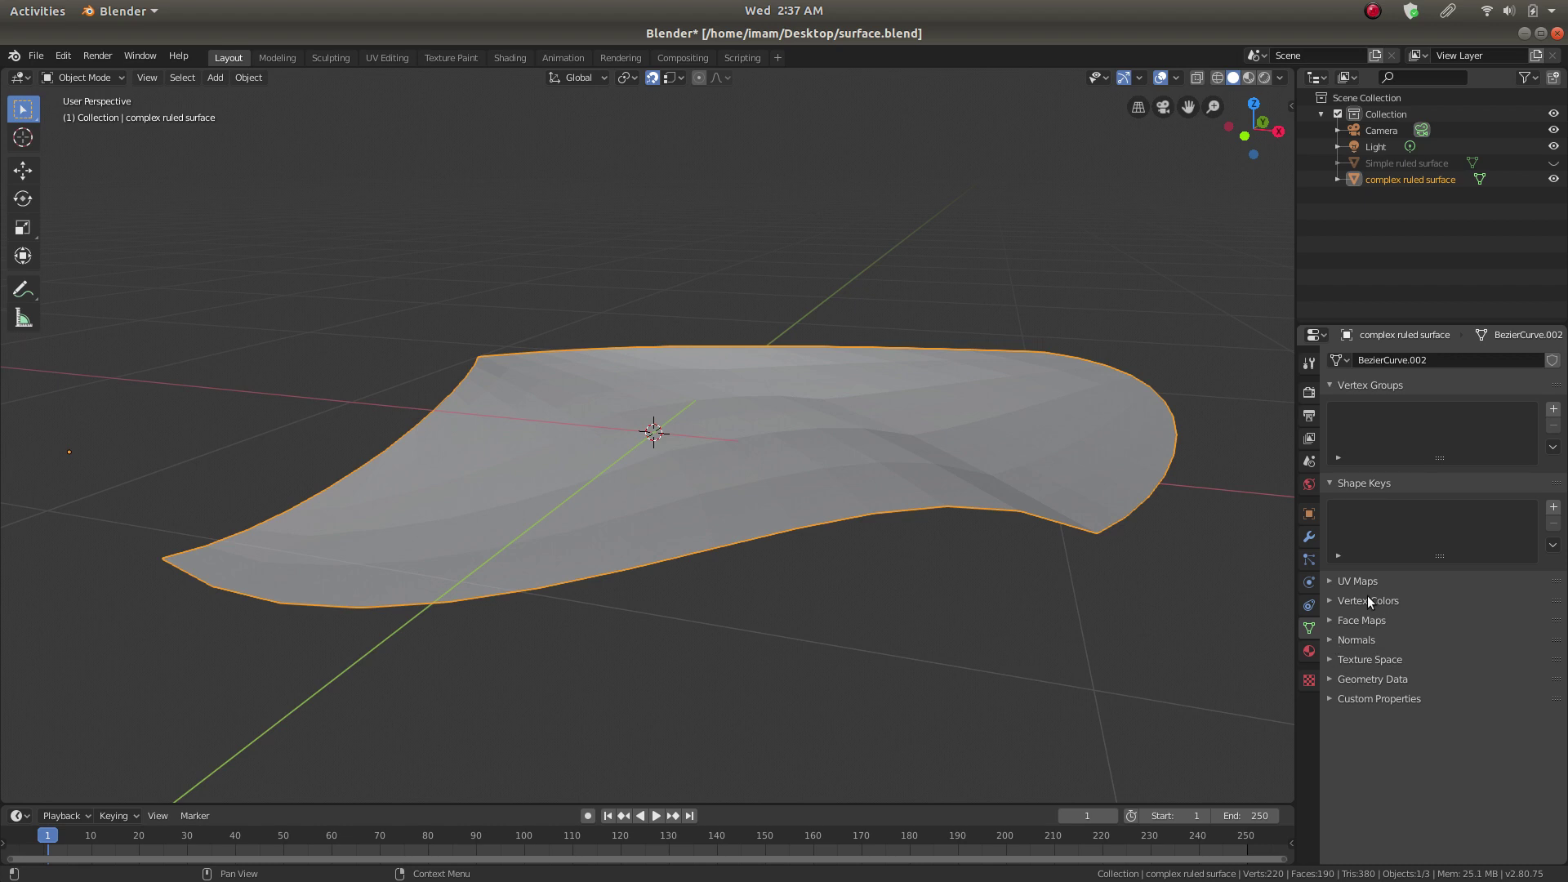
{"action": "left_click", "coordinate": [1310, 514]}
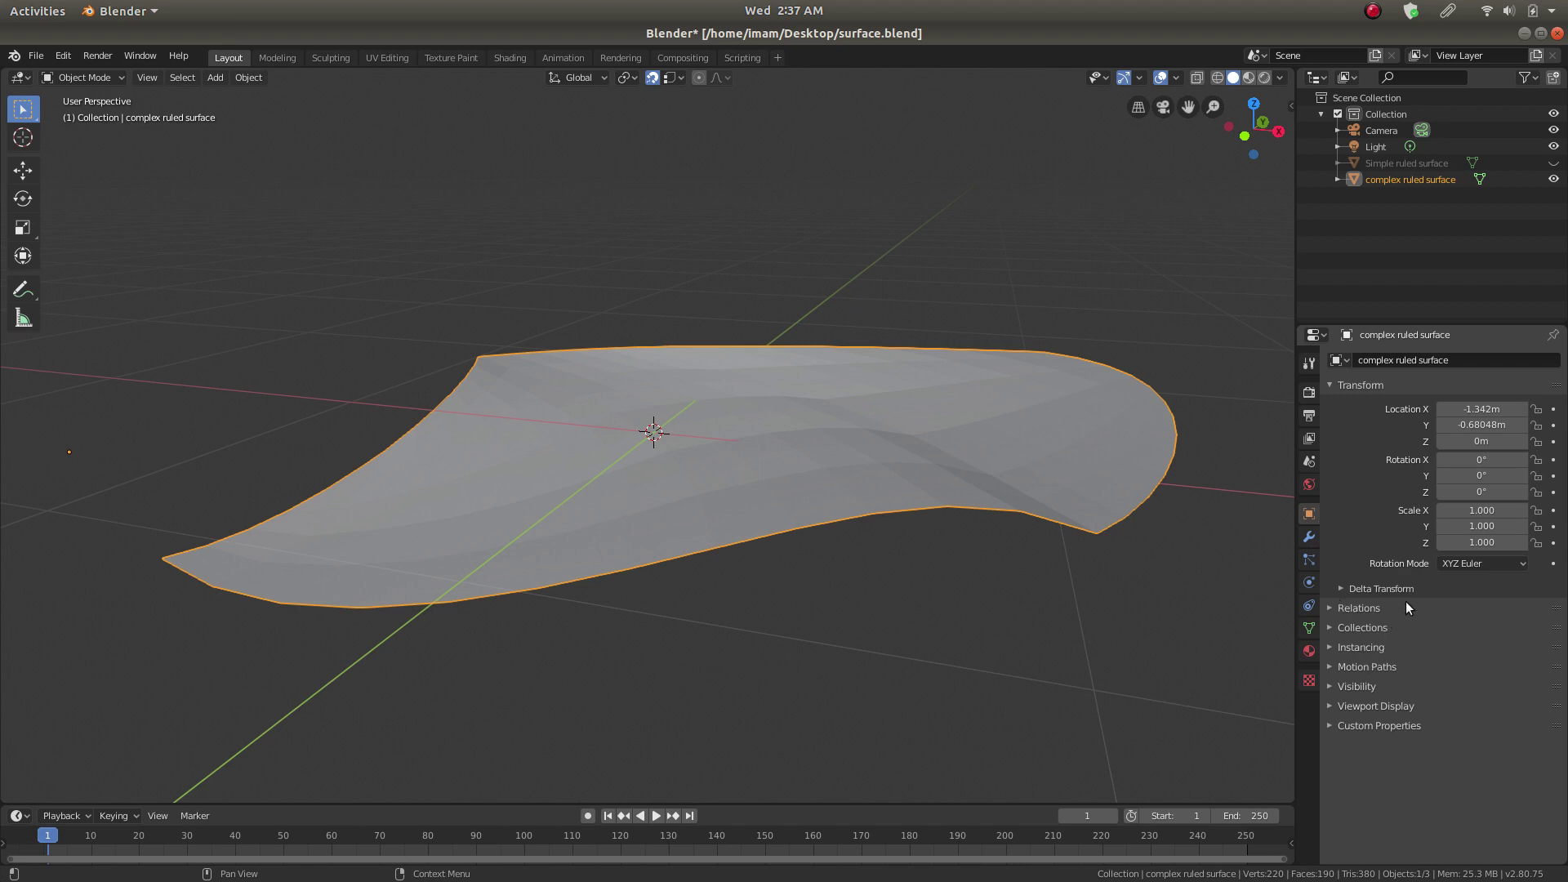
{"action": "left_click", "coordinate": [1309, 628]}
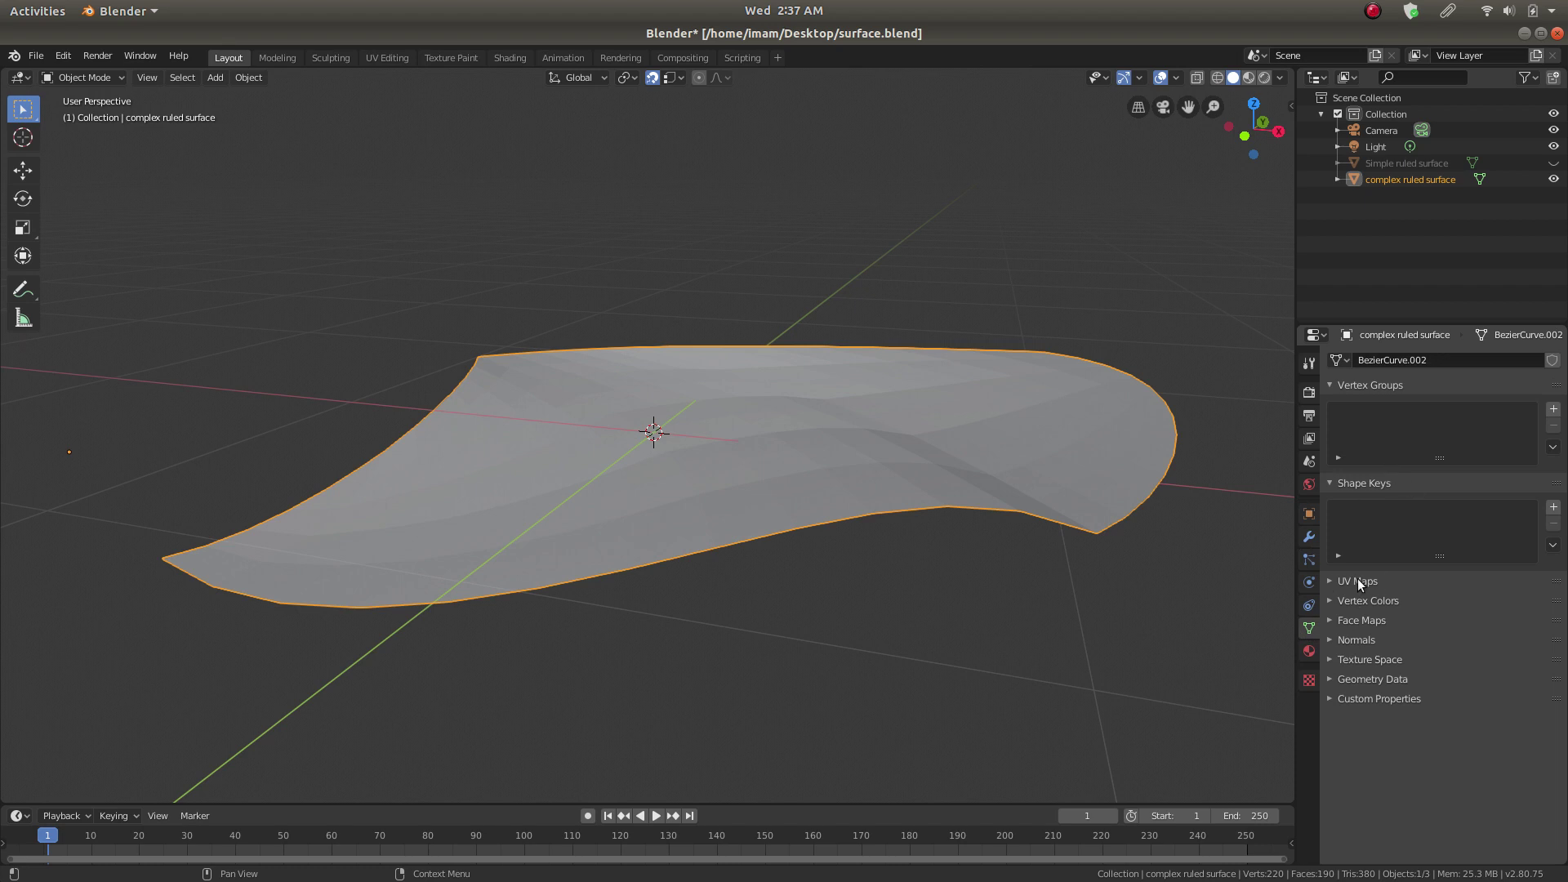
Step: Apply Object > Shade Smooth to the surface and clear its rotation with Alt+R
{"action": "left_click", "coordinate": [240, 77]}
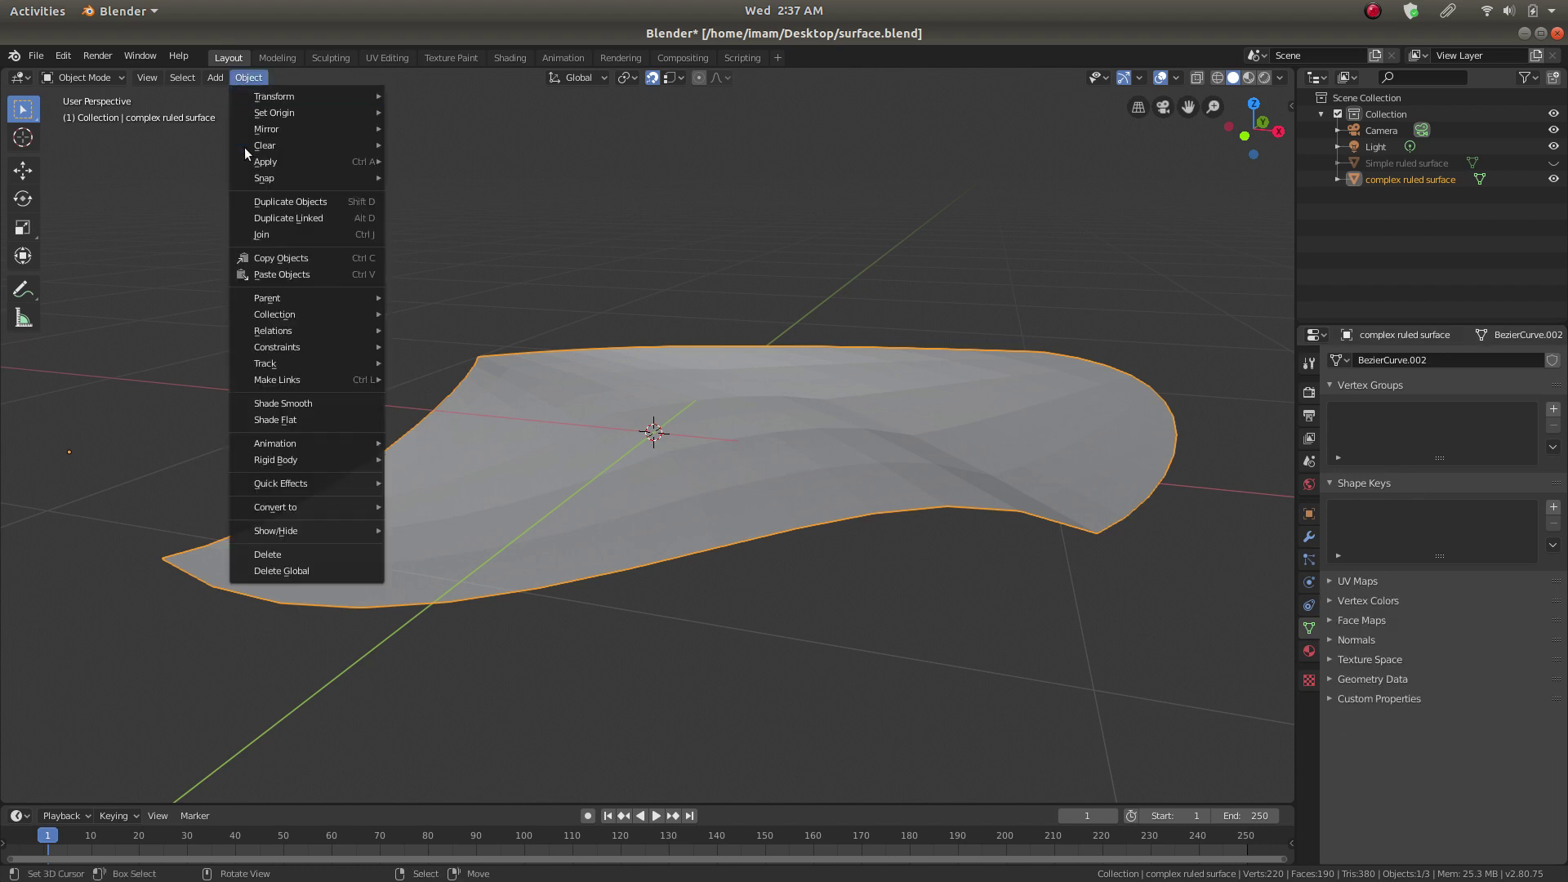
{"action": "left_click", "coordinate": [315, 405]}
{"action": "middle_click_drag", "start_coordinate": [968, 385], "coordinate": [720, 468]}
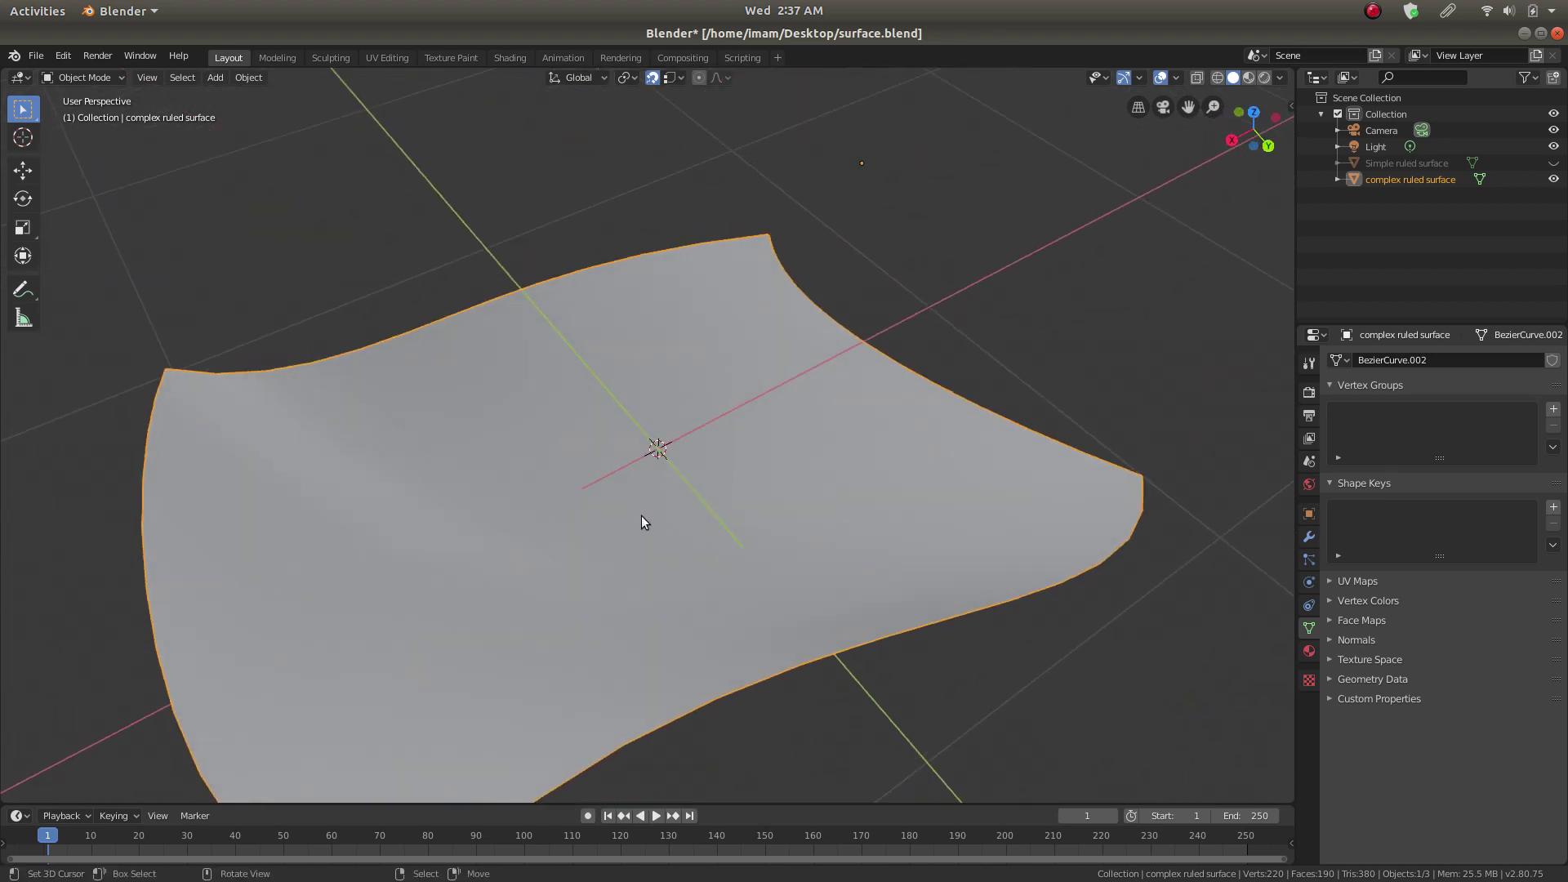
{"action": "scroll", "coordinate": [640, 516], "scroll_direction": "down", "scroll_amount": 4}
{"action": "middle_click_drag", "start_coordinate": [596, 504], "coordinate": [695, 468], "text": "shift"}
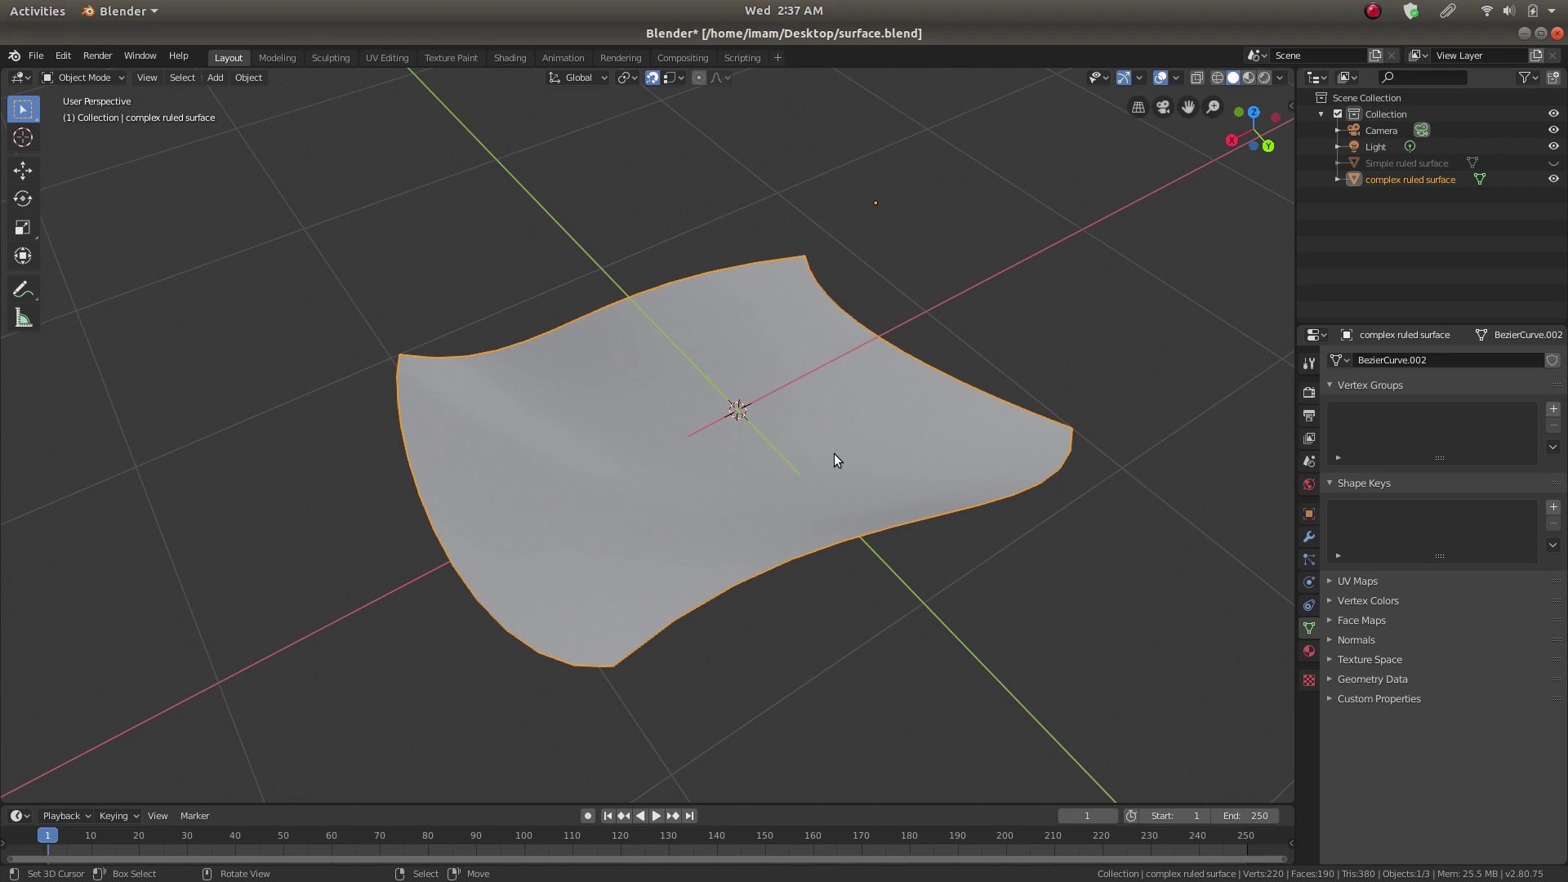
{"action": "key", "text": "alt+r"}
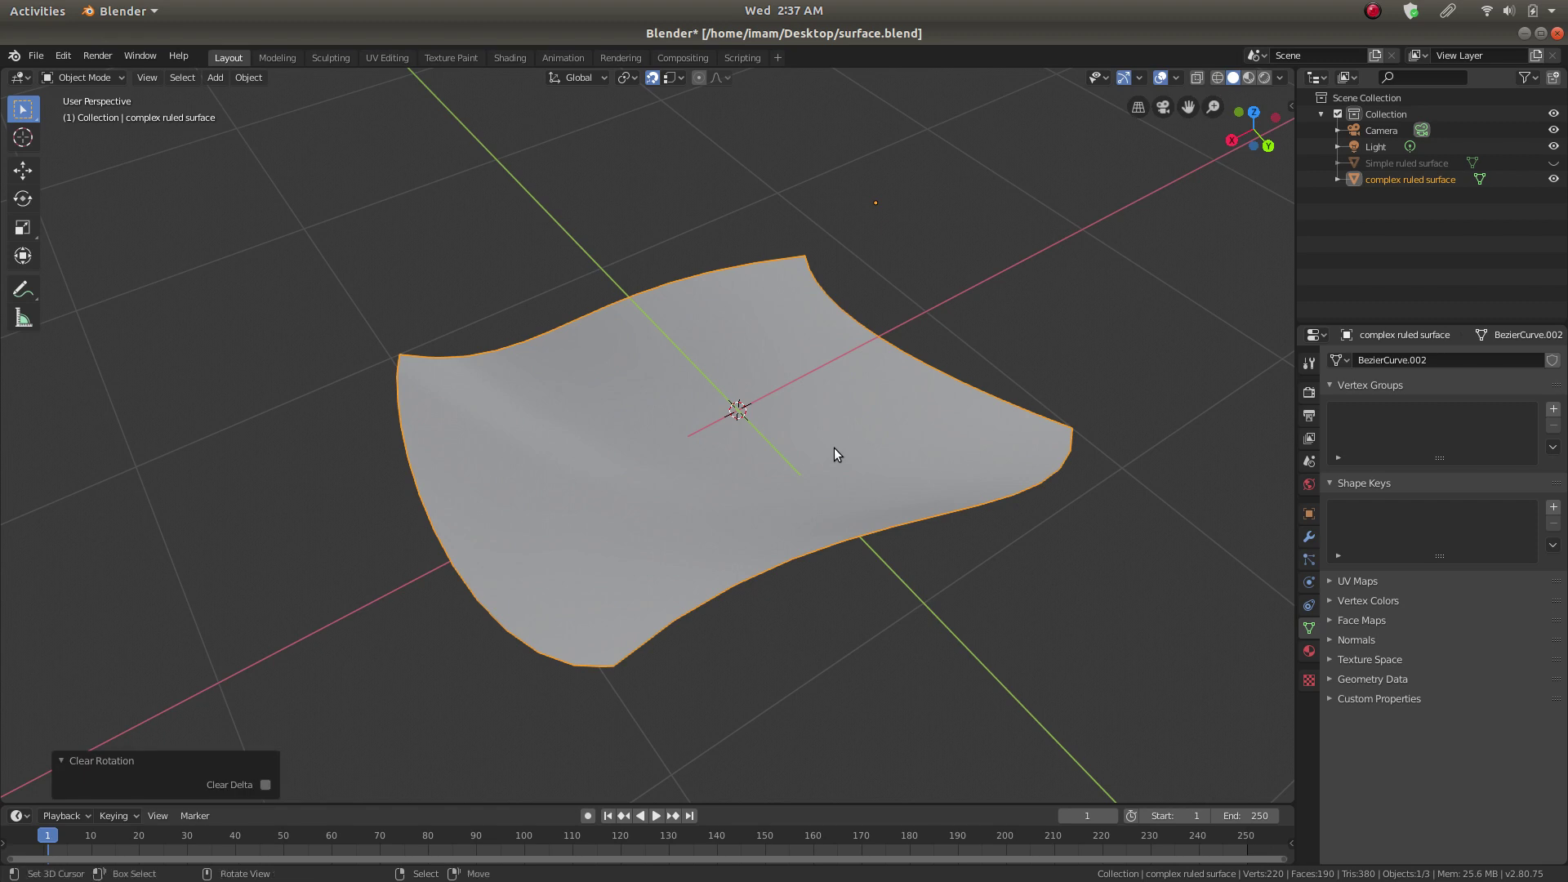